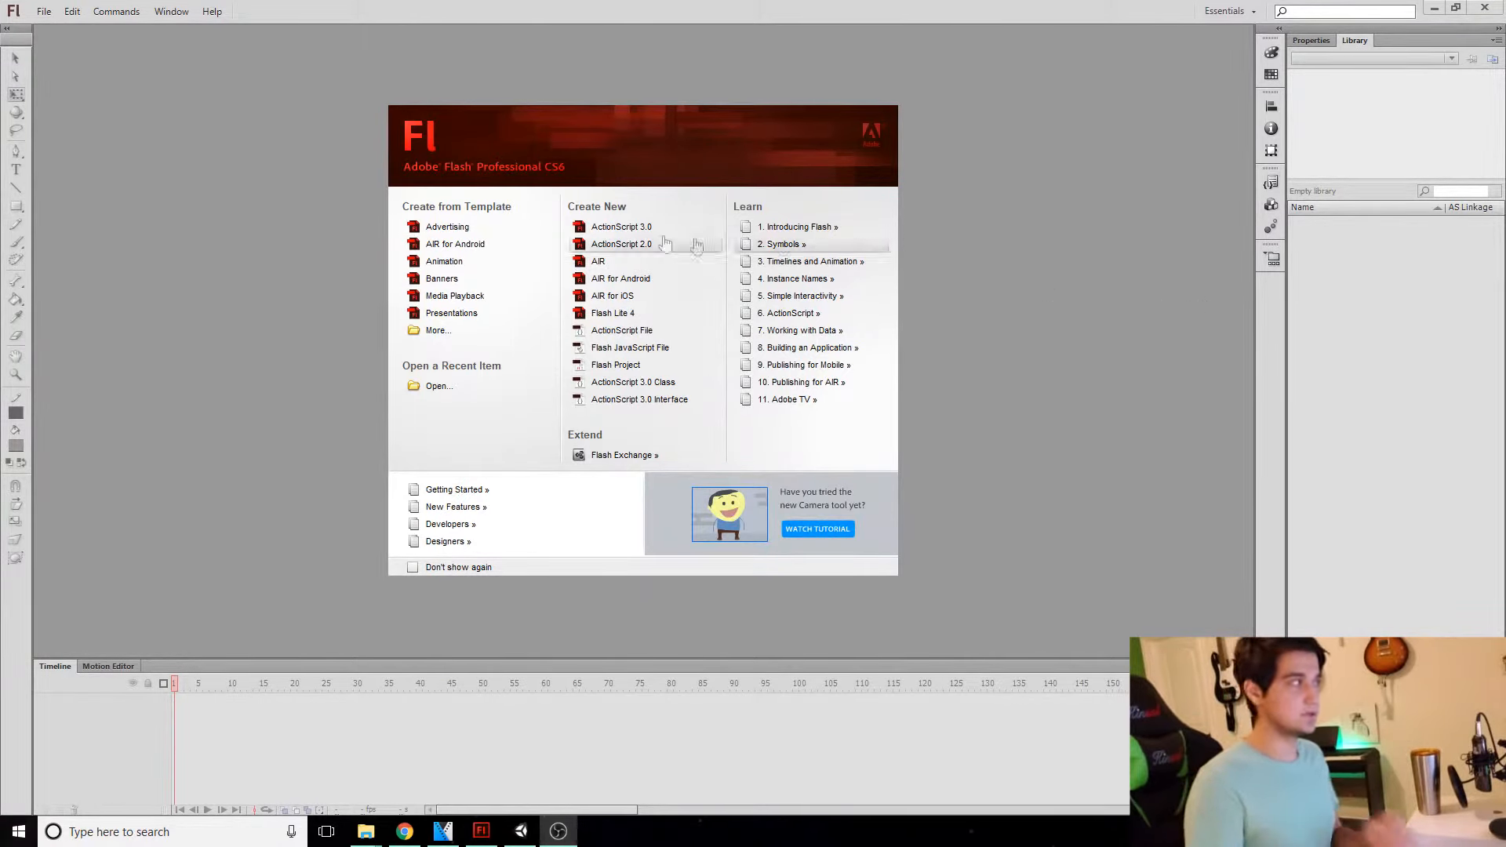
# Step: Create a new ActionScript 3.0 document
pyautogui.click(620, 229)
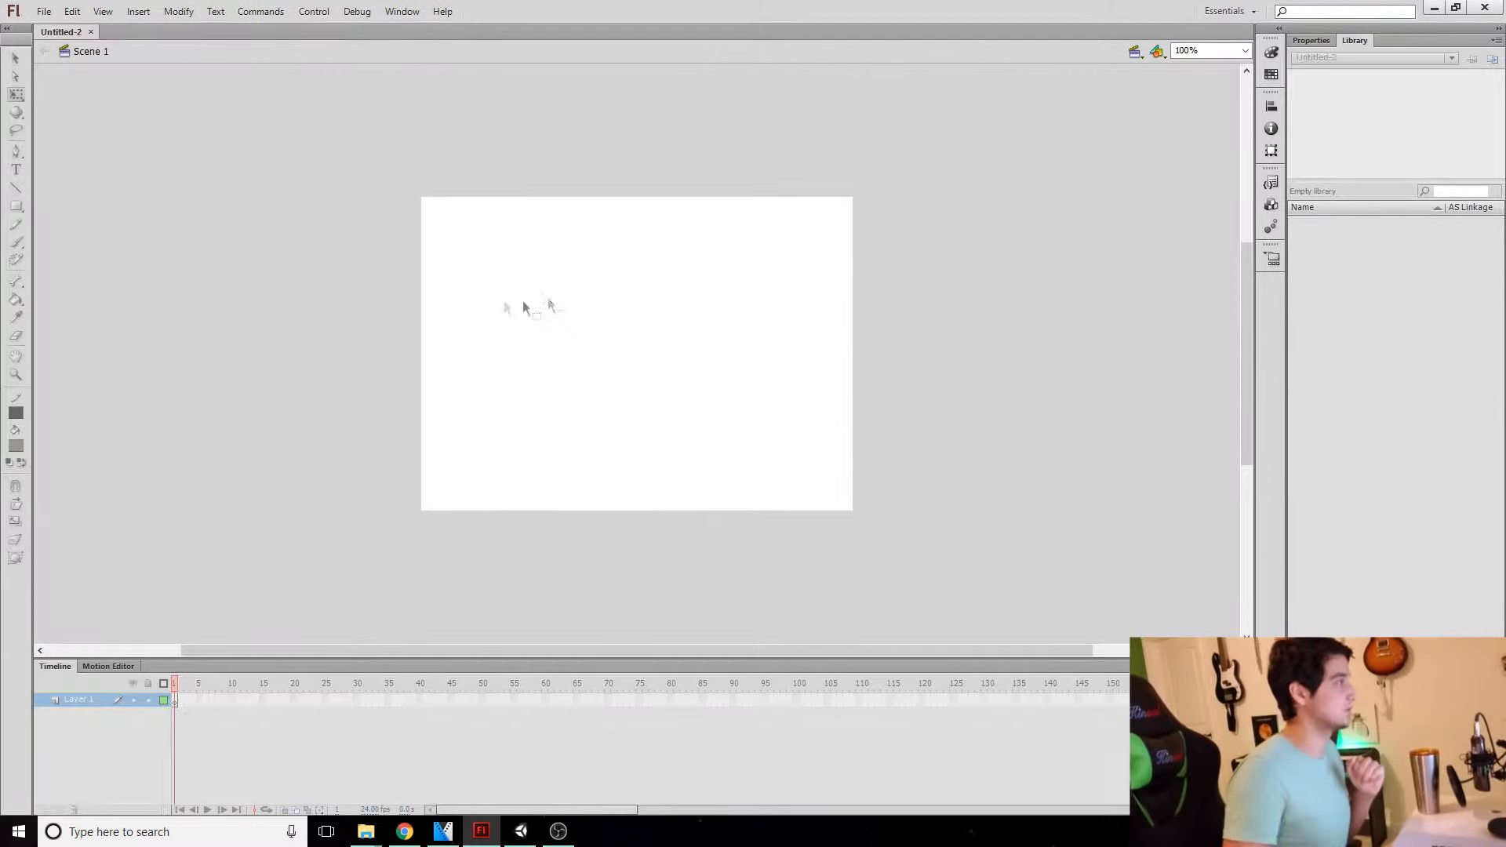
pyautogui.press('z')
pyautogui.click(527, 333)
pyautogui.moveTo(787, 355); pyautogui.dragTo(582, 307)
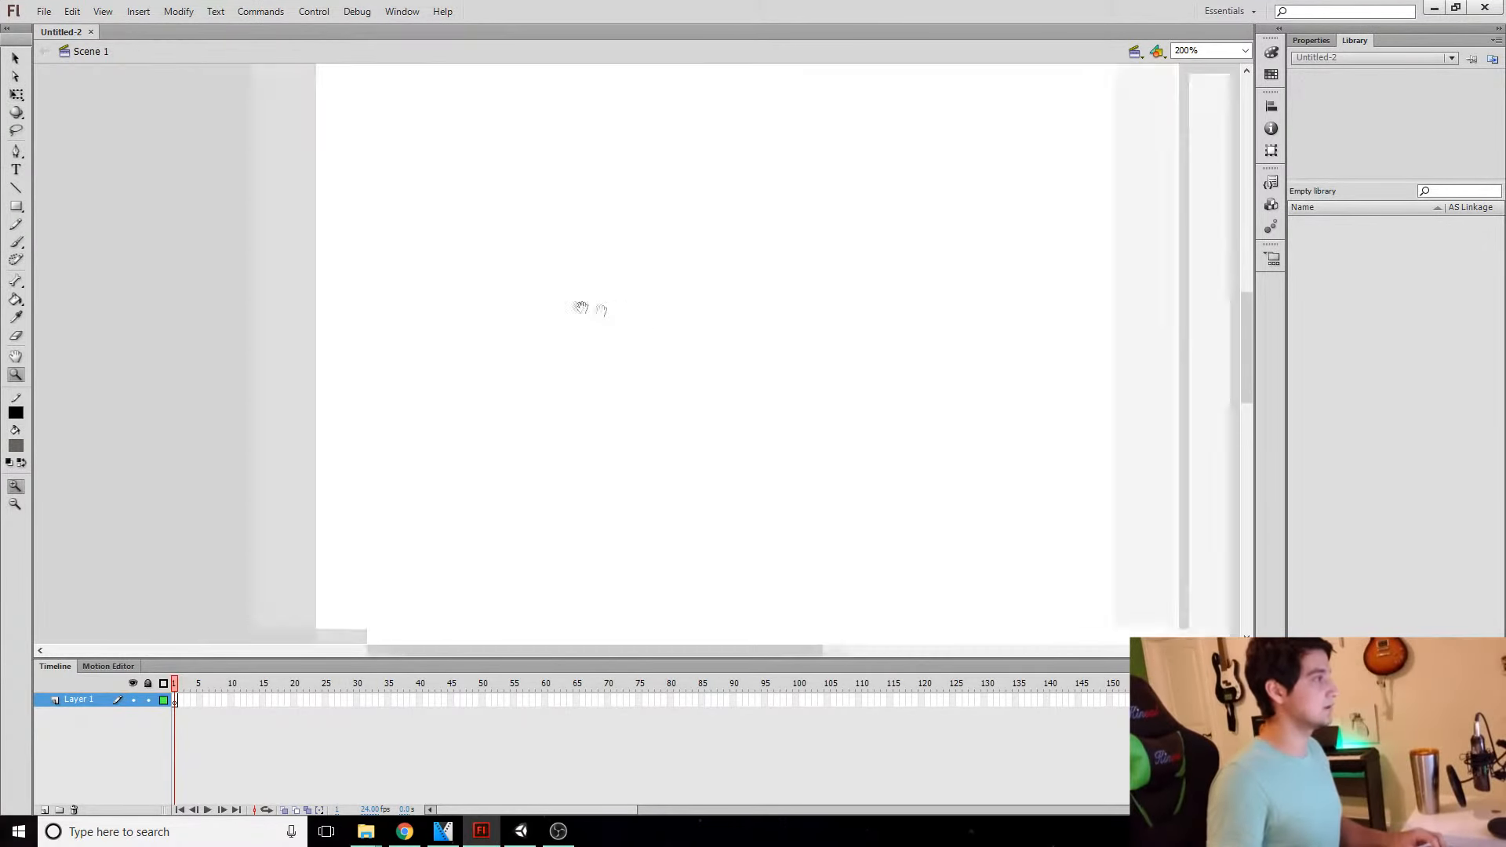
pyautogui.keyDown('alt'); pyautogui.click(652, 328); pyautogui.keyUp('alt')
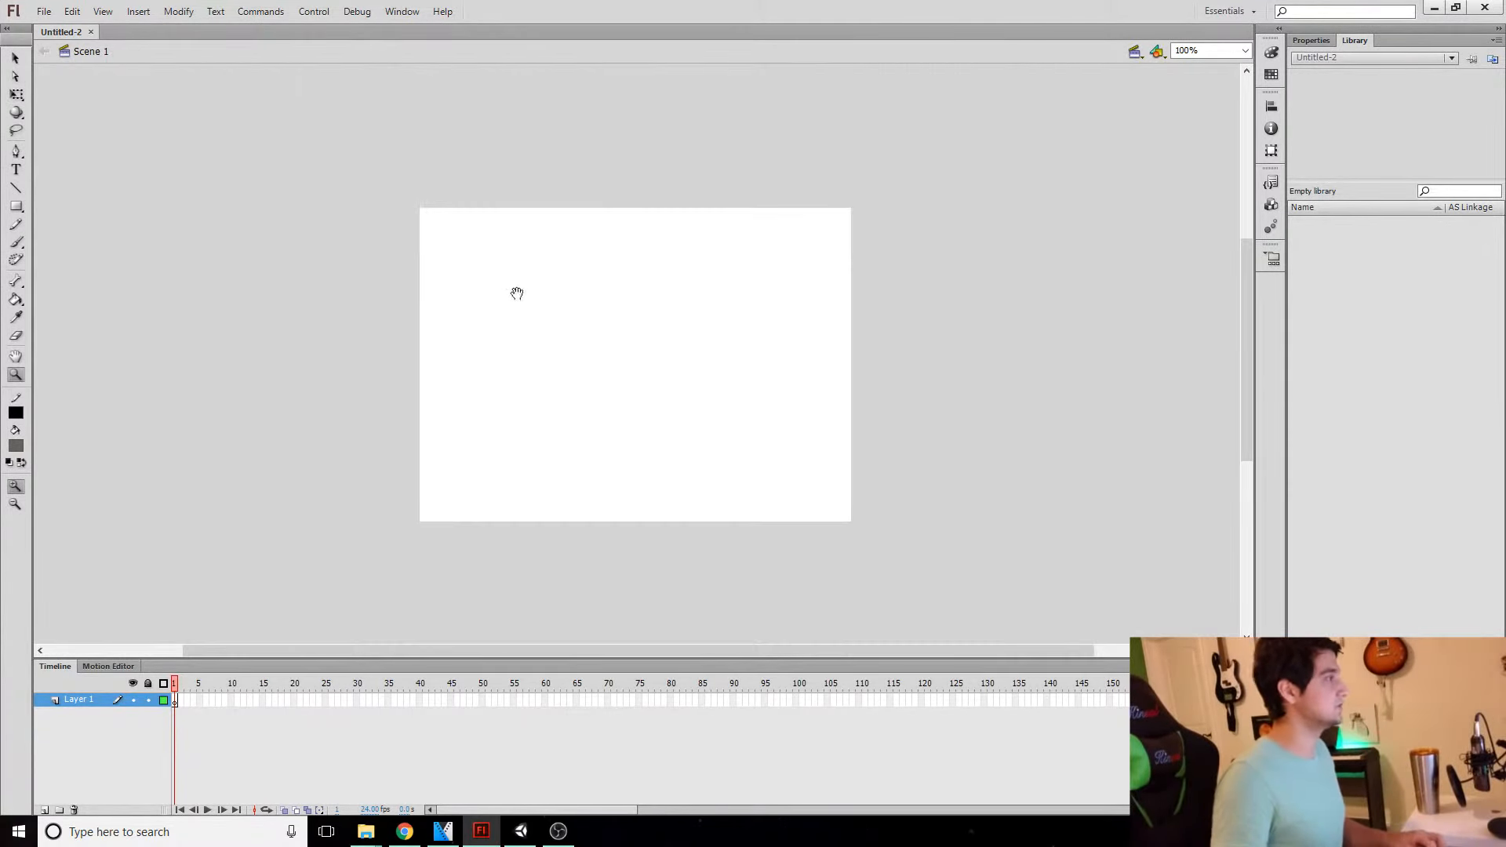
# Step: Draw a square about 110 px wide with a black outline and light orange fill in the upper middle of the stage
pyautogui.click(16, 206)
pyautogui.click(90, 205)
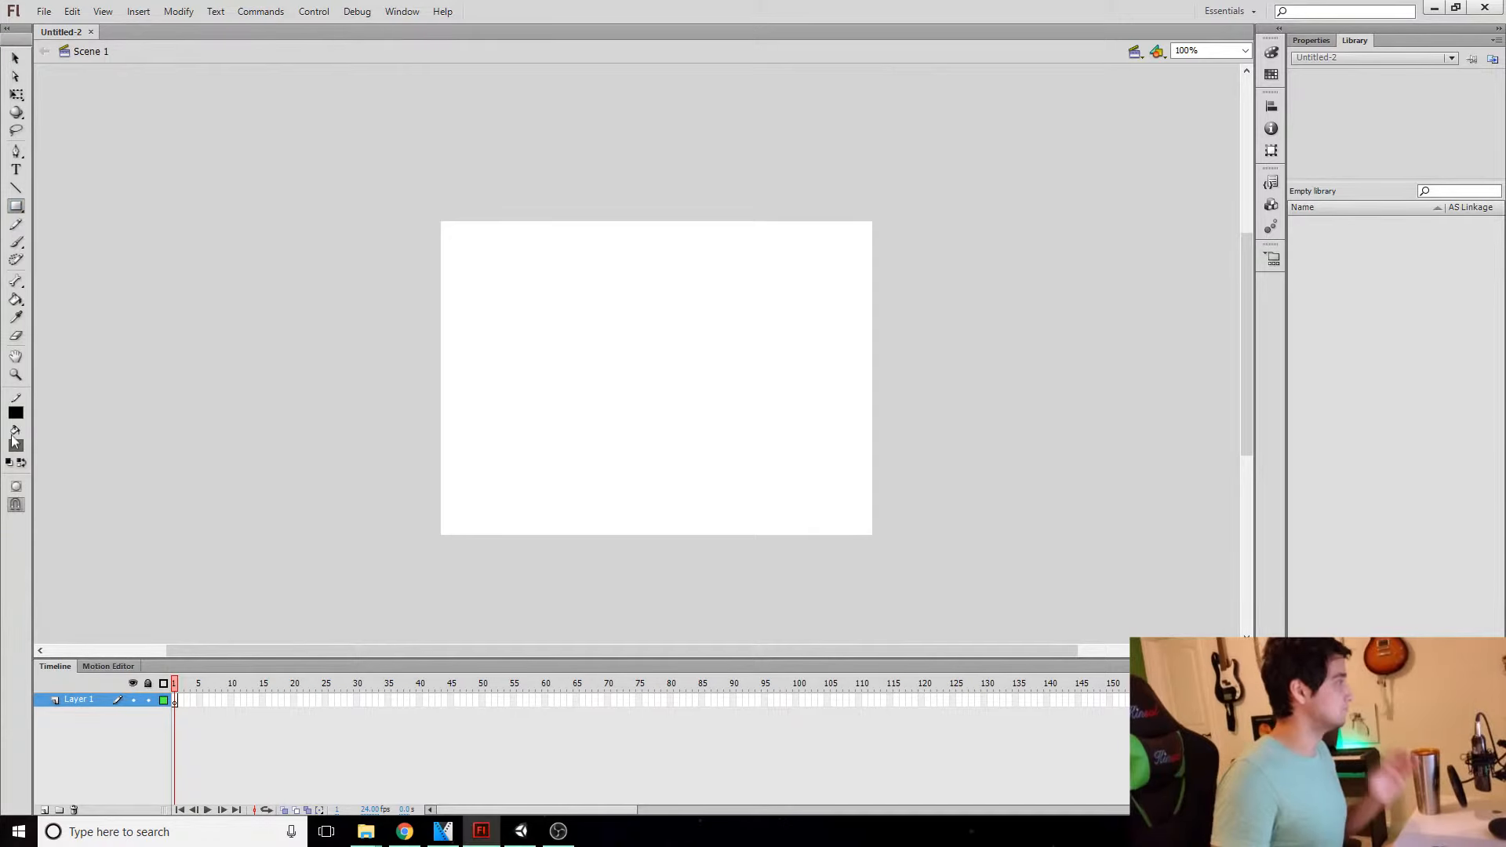
pyautogui.click(16, 412)
pyautogui.click(14, 416)
pyautogui.click(17, 446)
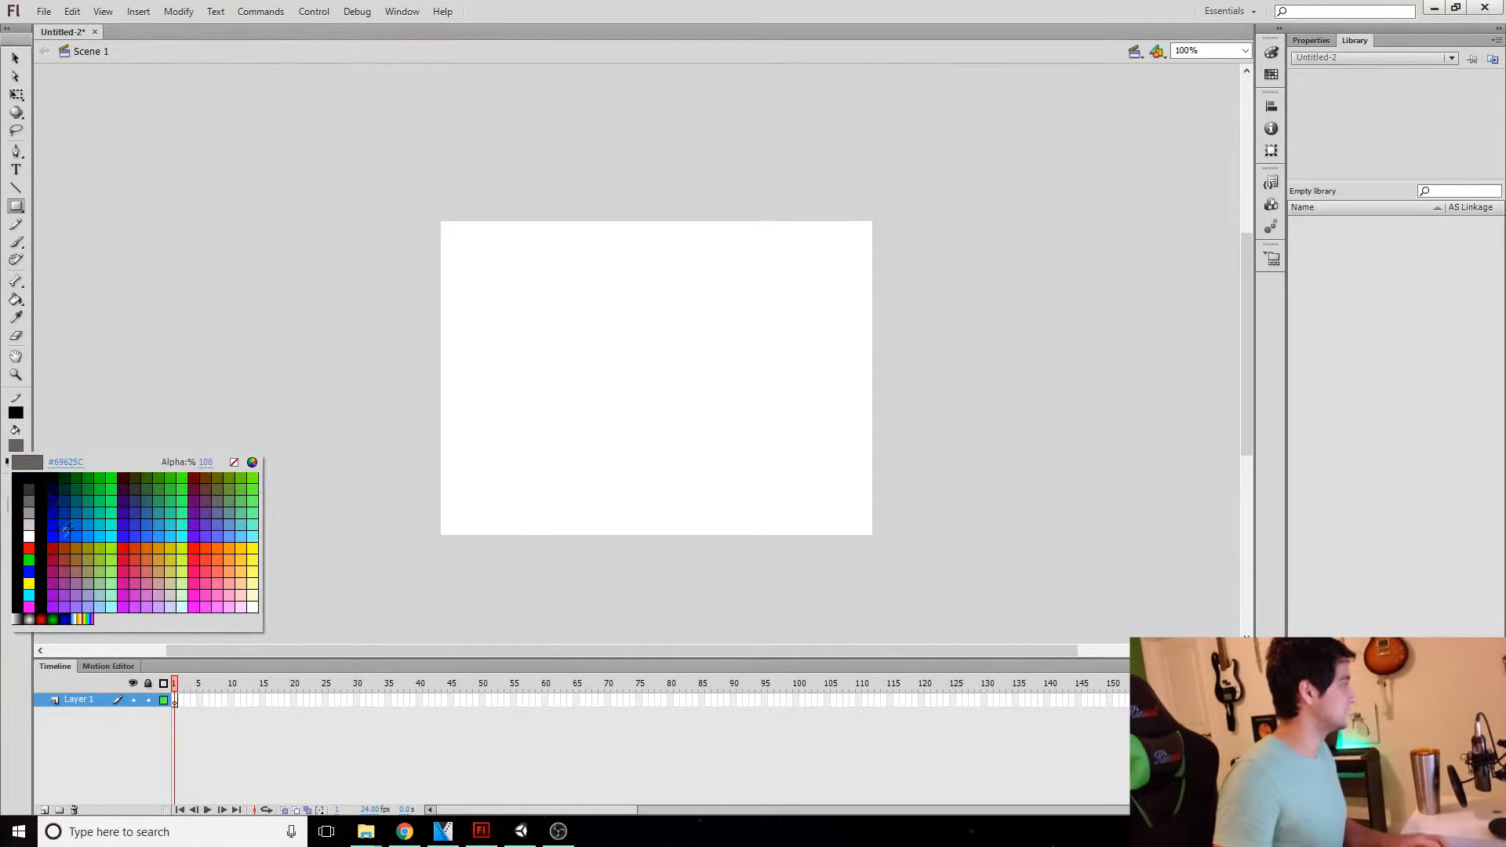
pyautogui.click(245, 570)
pyautogui.moveTo(583, 304)
pyautogui.keyDown('shift'); pyautogui.mouseDown()
pyautogui.moveTo(667, 363)
pyautogui.moveTo(650, 343)
pyautogui.mouseUp(); pyautogui.keyUp('shift')
# Step: Select the whole square with its outline and set its stroke thickness to 3
pyautogui.press('v')
pyautogui.doubleClick(637, 369)
pyautogui.click(1310, 40)
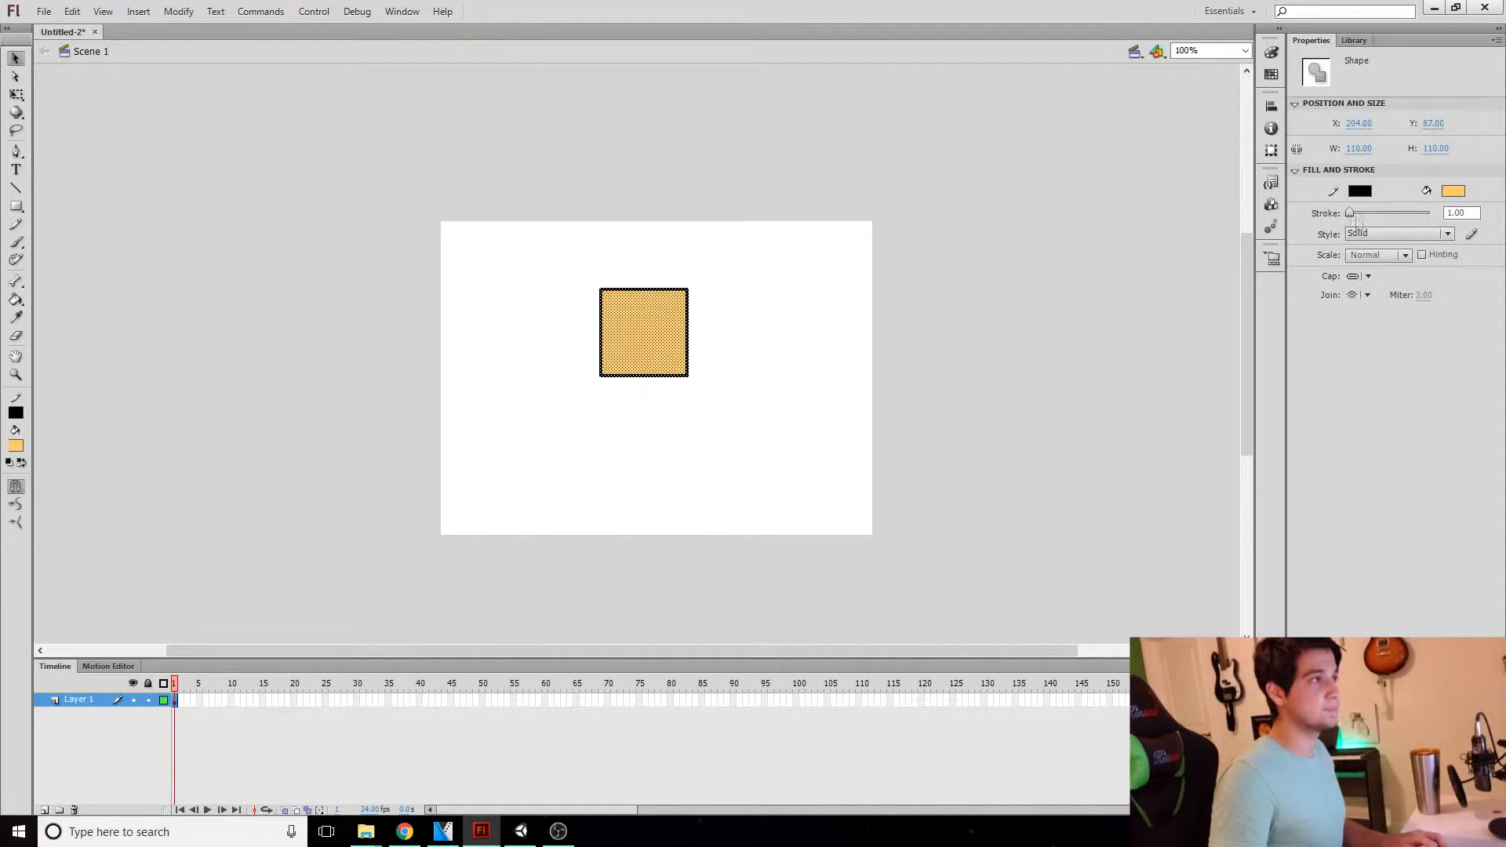
pyautogui.click(1461, 213)
pyautogui.write('2')
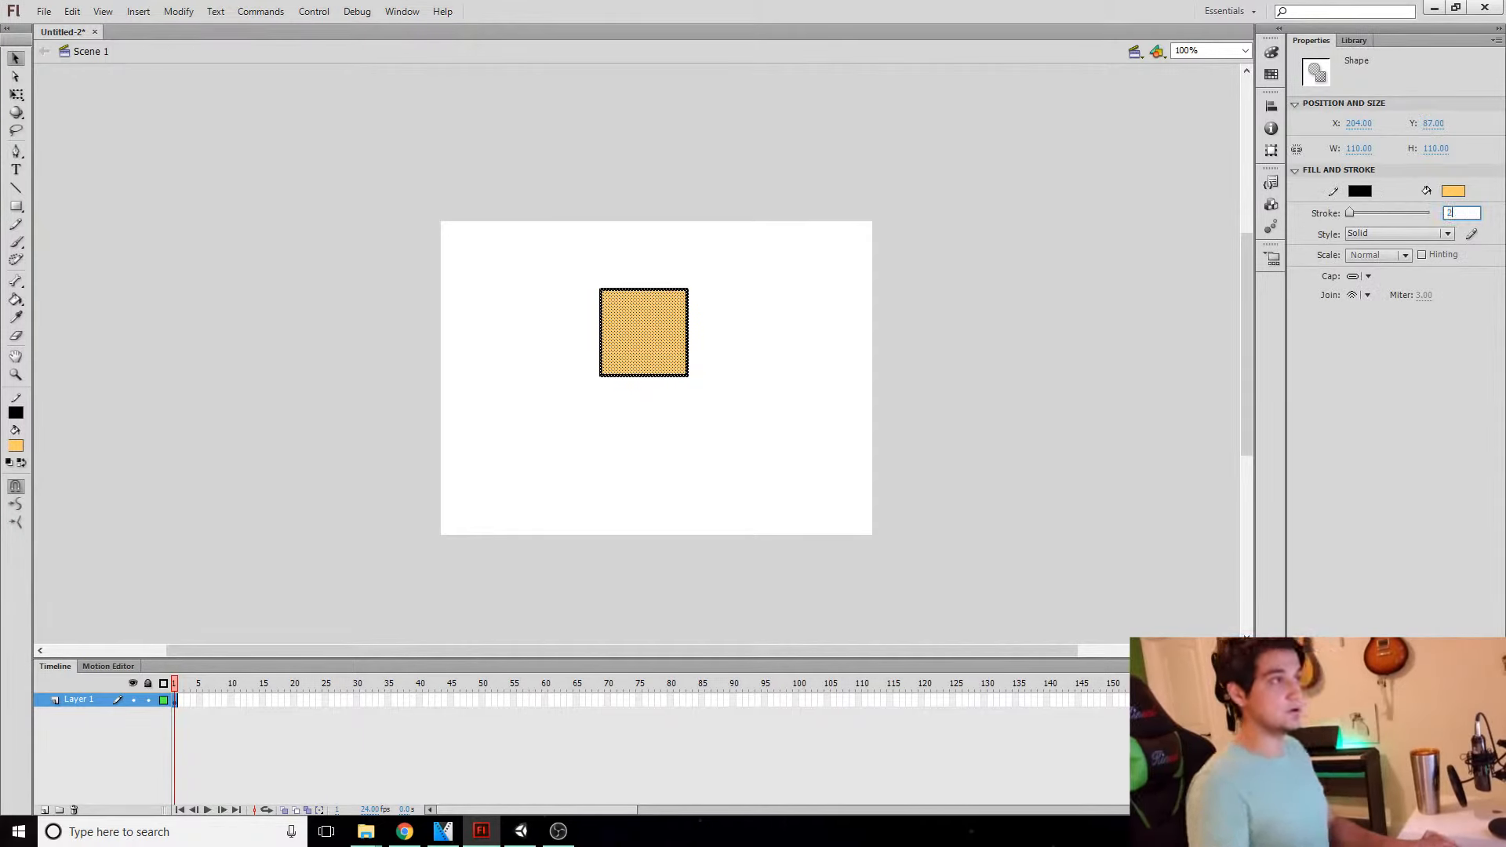
pyautogui.write('3')
pyautogui.press('Return')
pyautogui.click(788, 324)
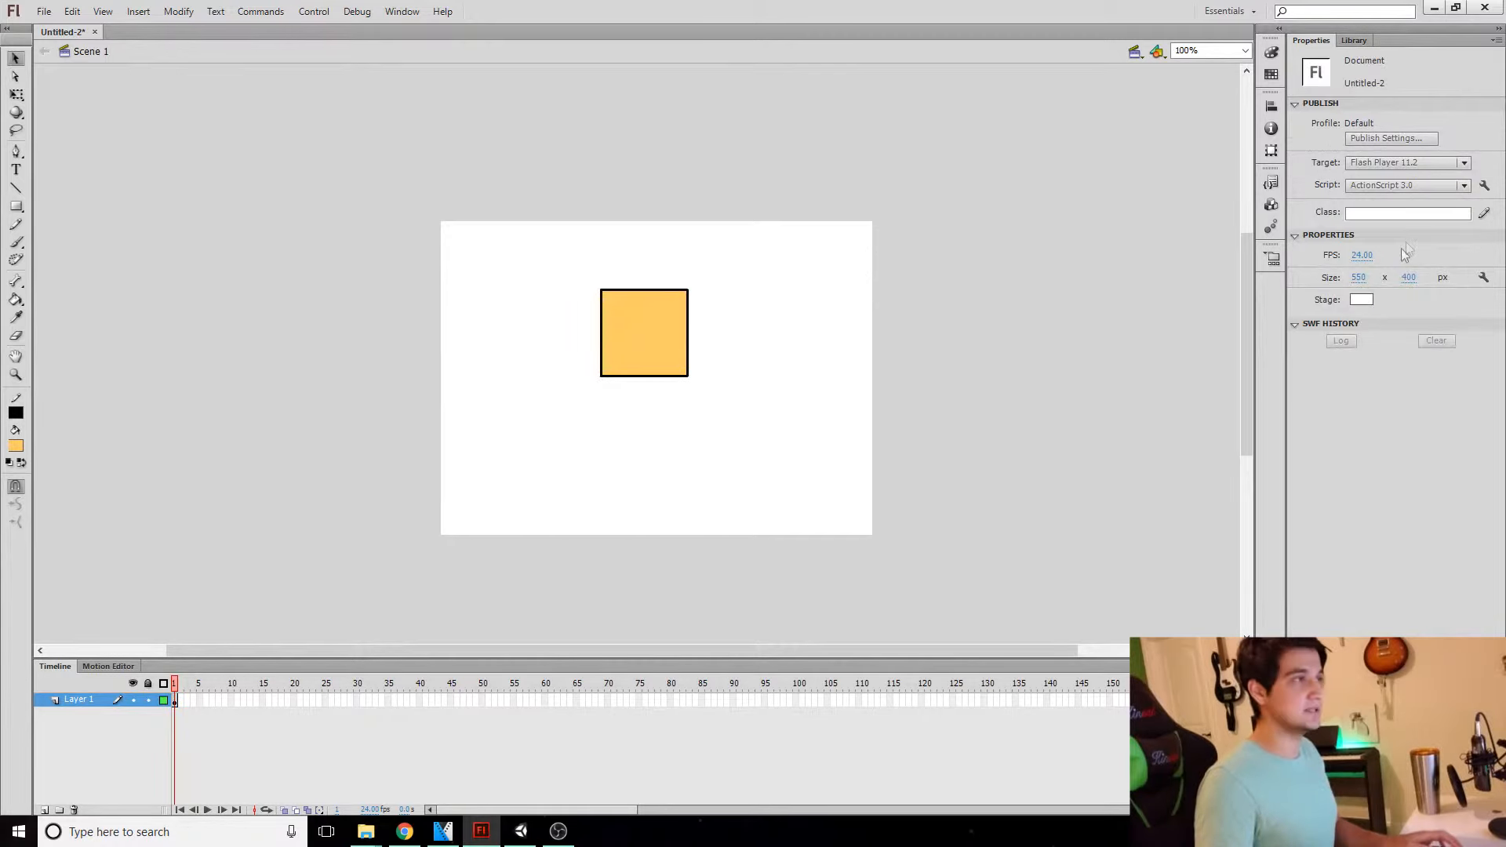
# Step: Pull new corner points out of the square's bottom edge to form a narrow body below the square head
pyautogui.scroll(2, 736, 359)
pyautogui.scroll(-2, 734, 373)
pyautogui.press('z')
pyautogui.click(731, 367)
pyautogui.press('space')
pyautogui.moveTo(644, 327); pyautogui.dragTo(805, 323)
pyautogui.press('space')
pyautogui.moveTo(724, 298); pyautogui.dragTo(751, 275)
pyautogui.press('v')
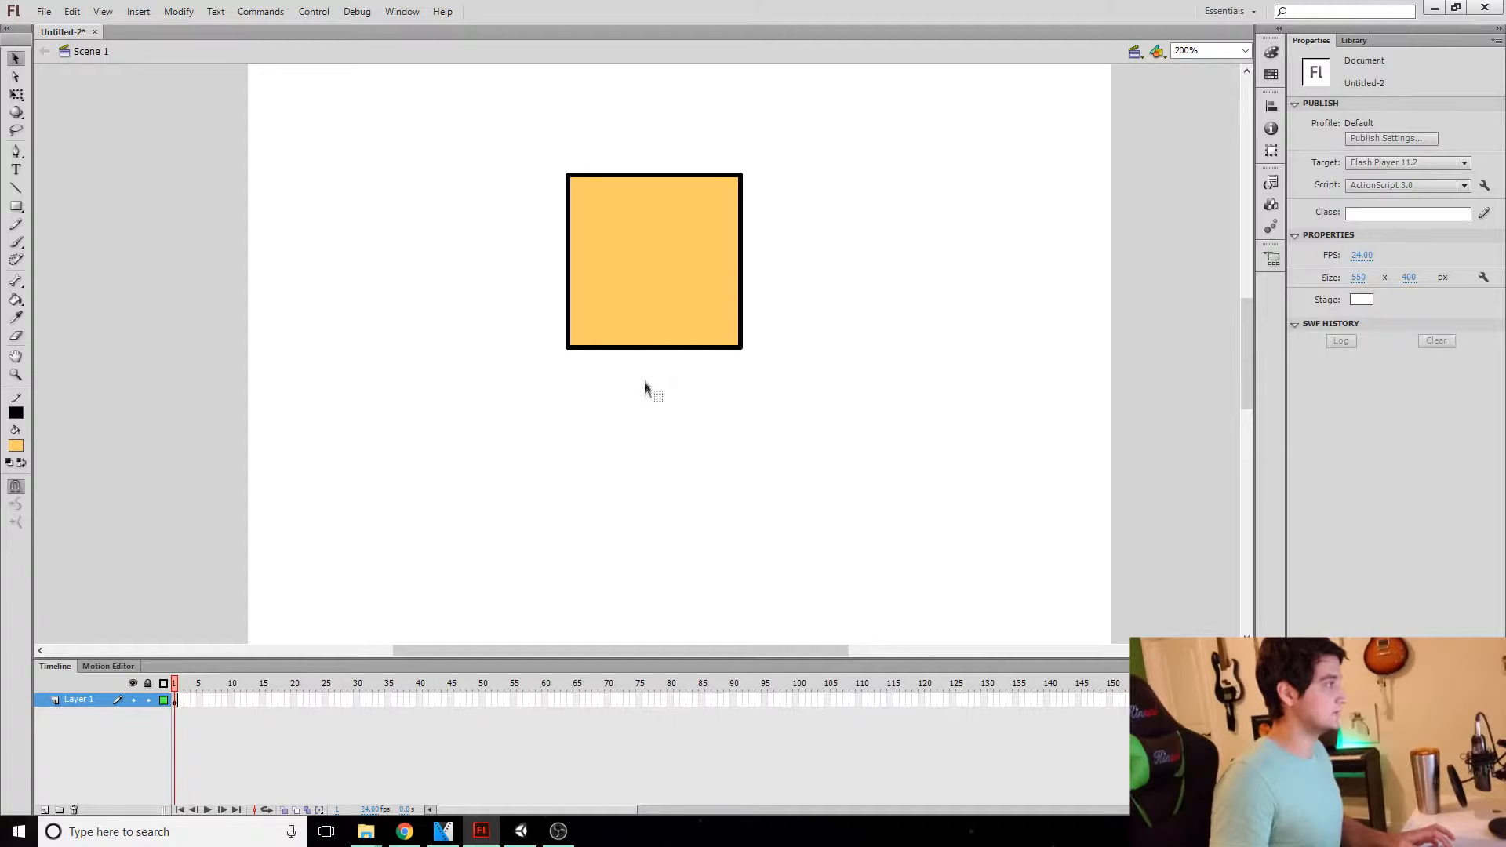
pyautogui.keyDown('ctrl'); pyautogui.moveTo(641, 349); pyautogui.dragTo(637, 430); pyautogui.keyUp('ctrl')
pyautogui.keyDown('ctrl'); pyautogui.moveTo(687, 386); pyautogui.dragTo(686, 347); pyautogui.keyUp('ctrl')
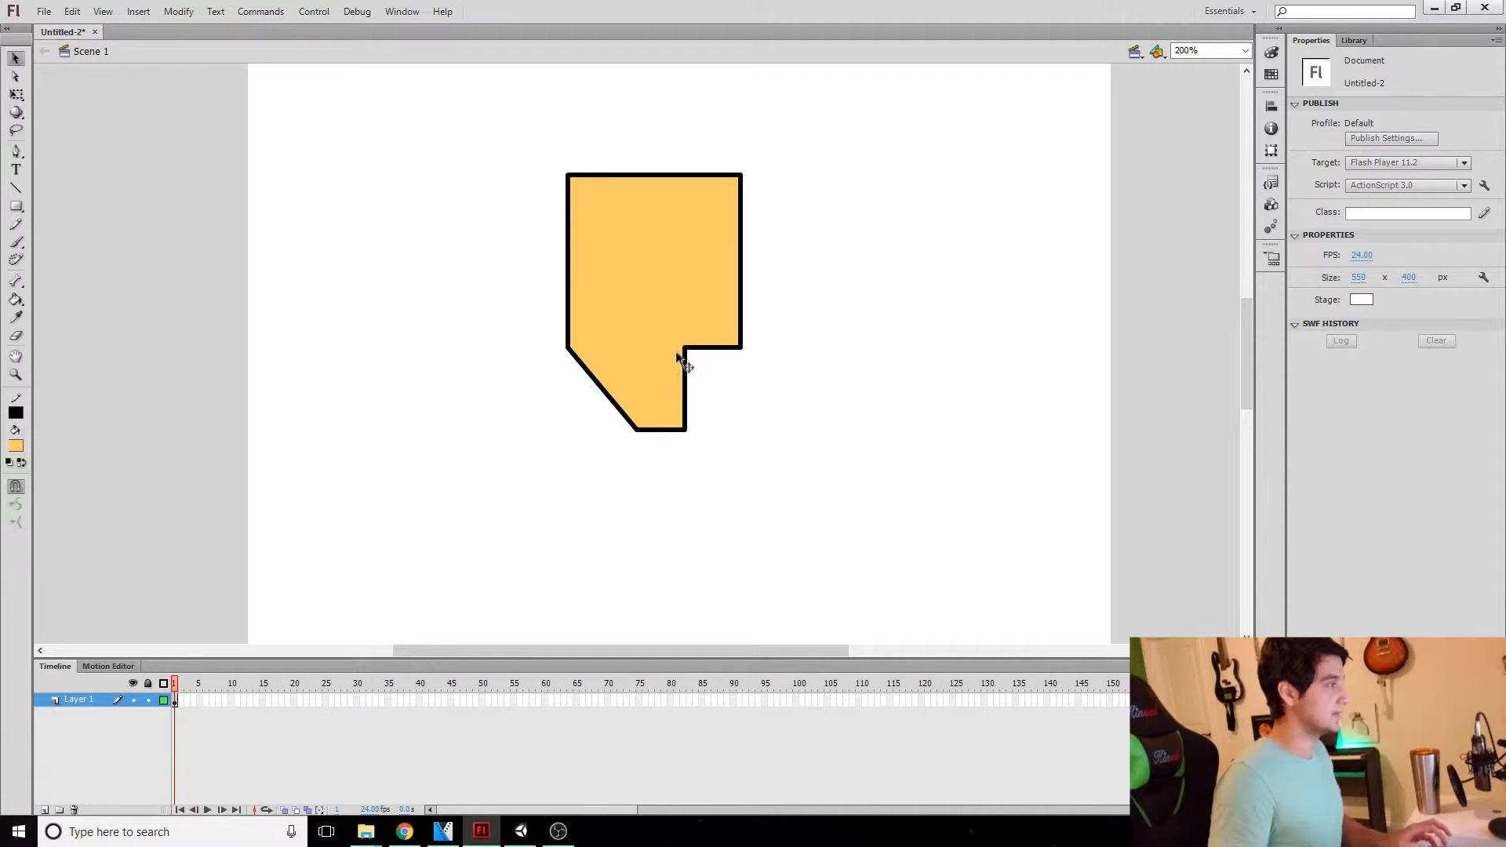
pyautogui.keyDown('ctrl'); pyautogui.moveTo(600, 388); pyautogui.dragTo(671, 348); pyautogui.keyUp('ctrl')
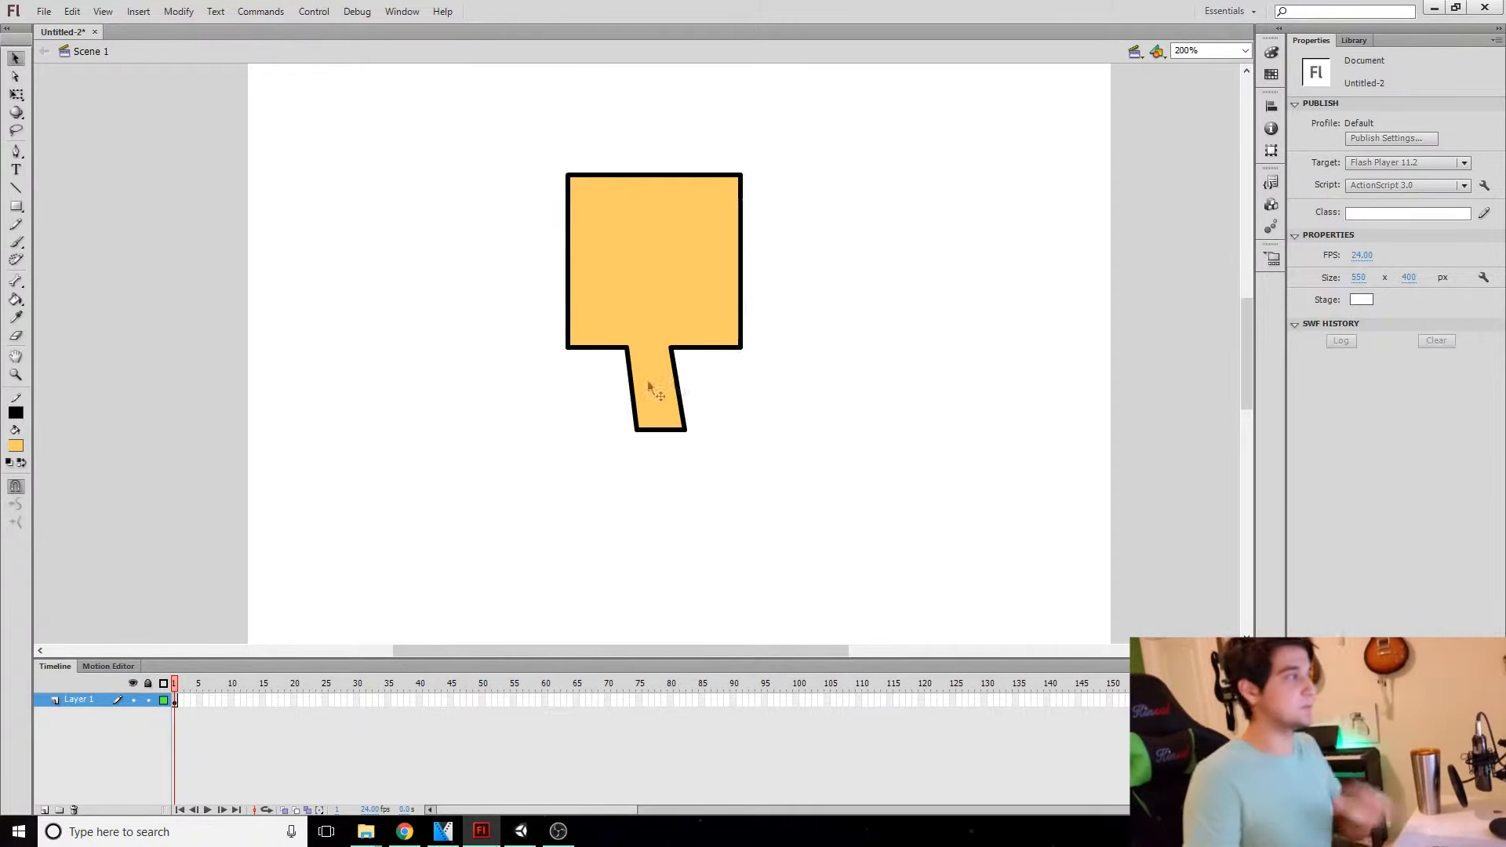
# Step: Lengthen the body downward with a straight vertical left side, and curve its right edge outward
pyautogui.moveTo(627, 347); pyautogui.dragTo(635, 347)
pyautogui.moveTo(637, 427); pyautogui.dragTo(636, 479)
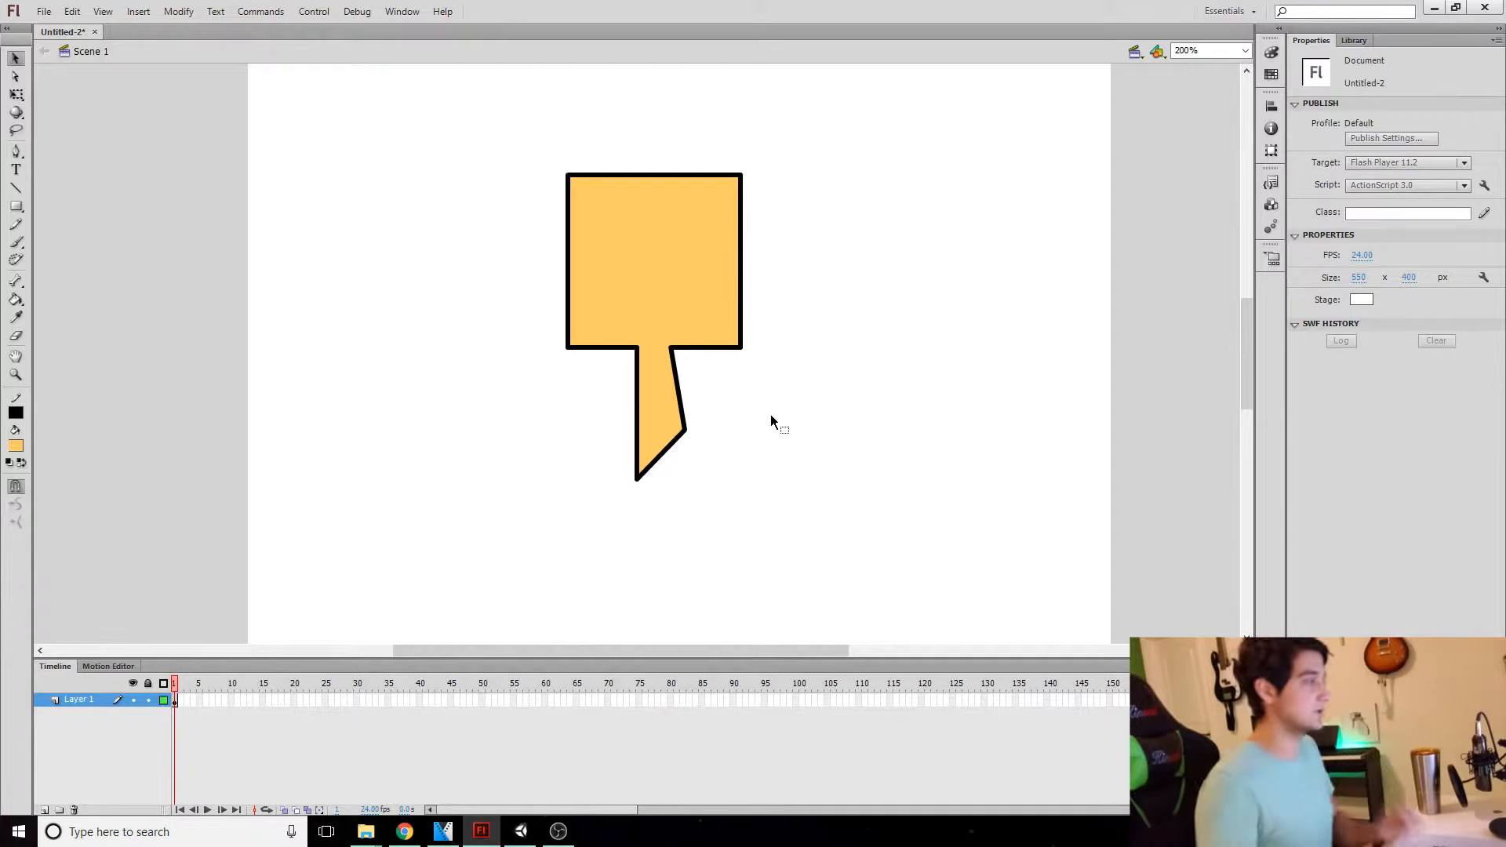
pyautogui.moveTo(686, 430); pyautogui.dragTo(694, 482)
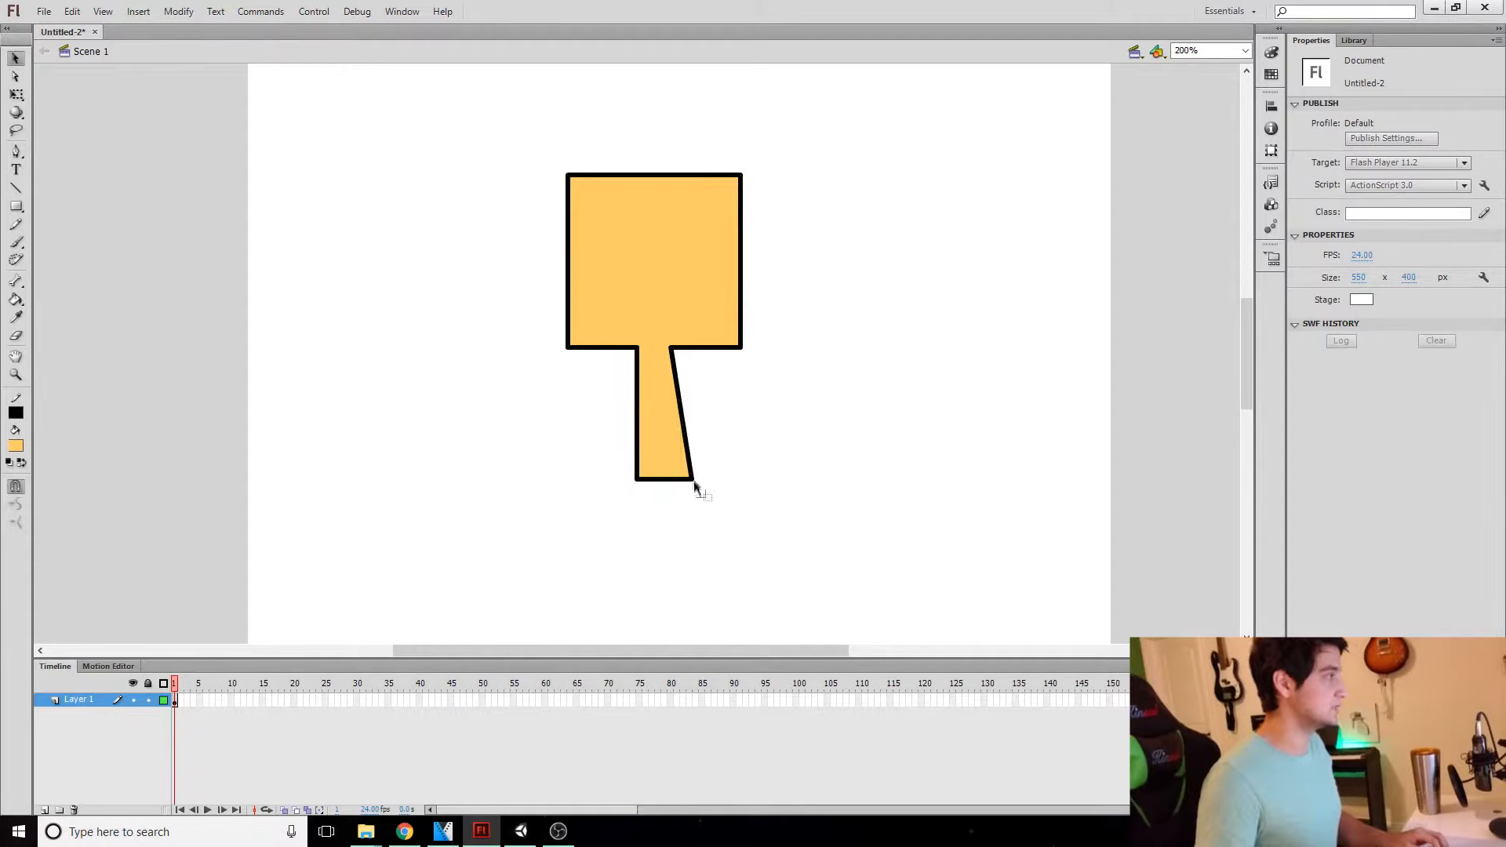
pyautogui.moveTo(694, 420); pyautogui.dragTo(700, 444)
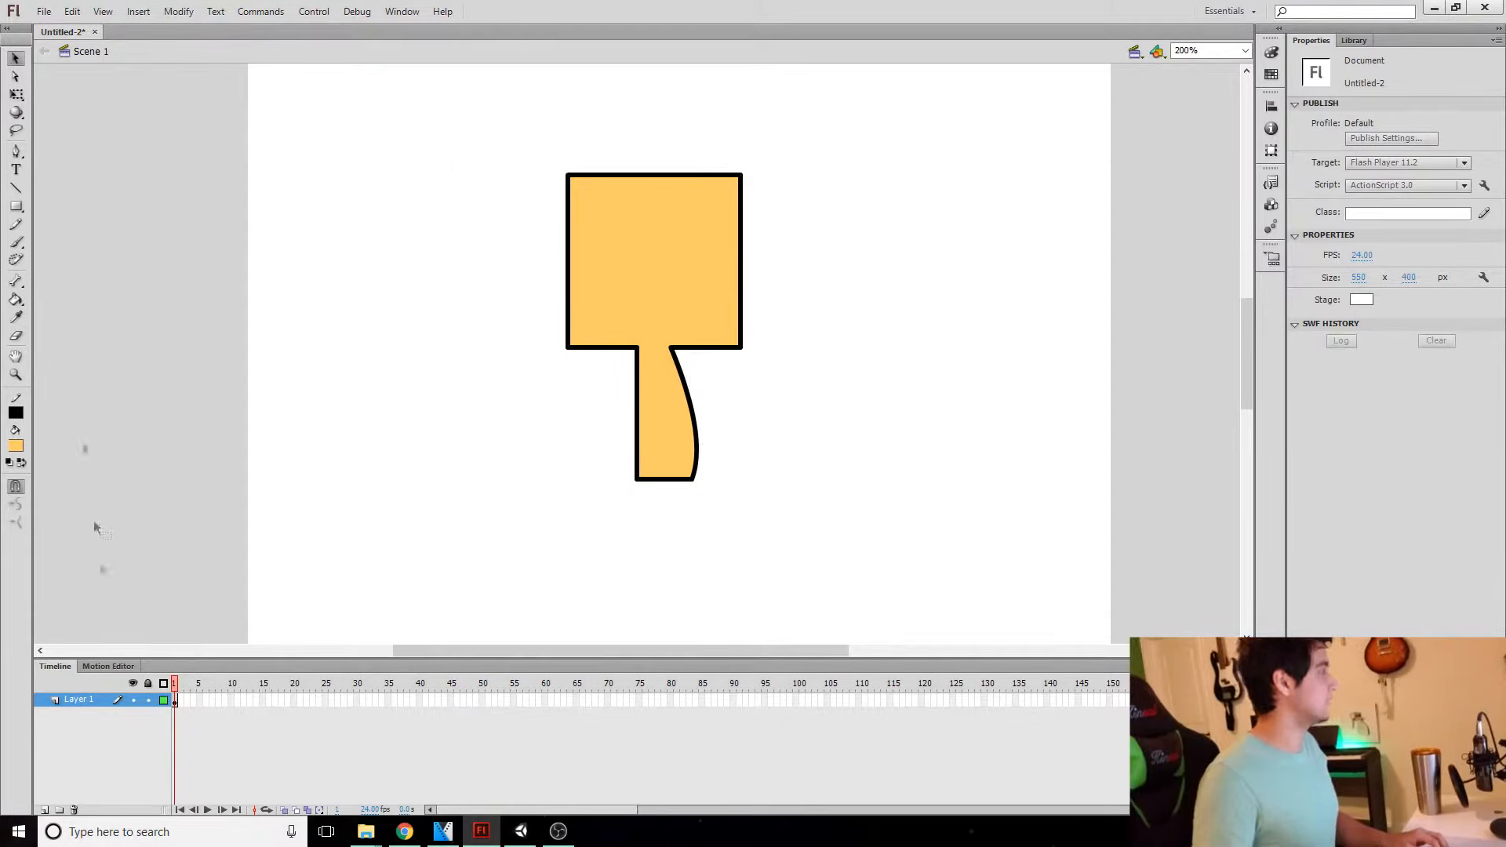
# Step: Add a new layer and draw a white circle about 51 px wide with a black outline to the right of the head
pyautogui.click(44, 811)
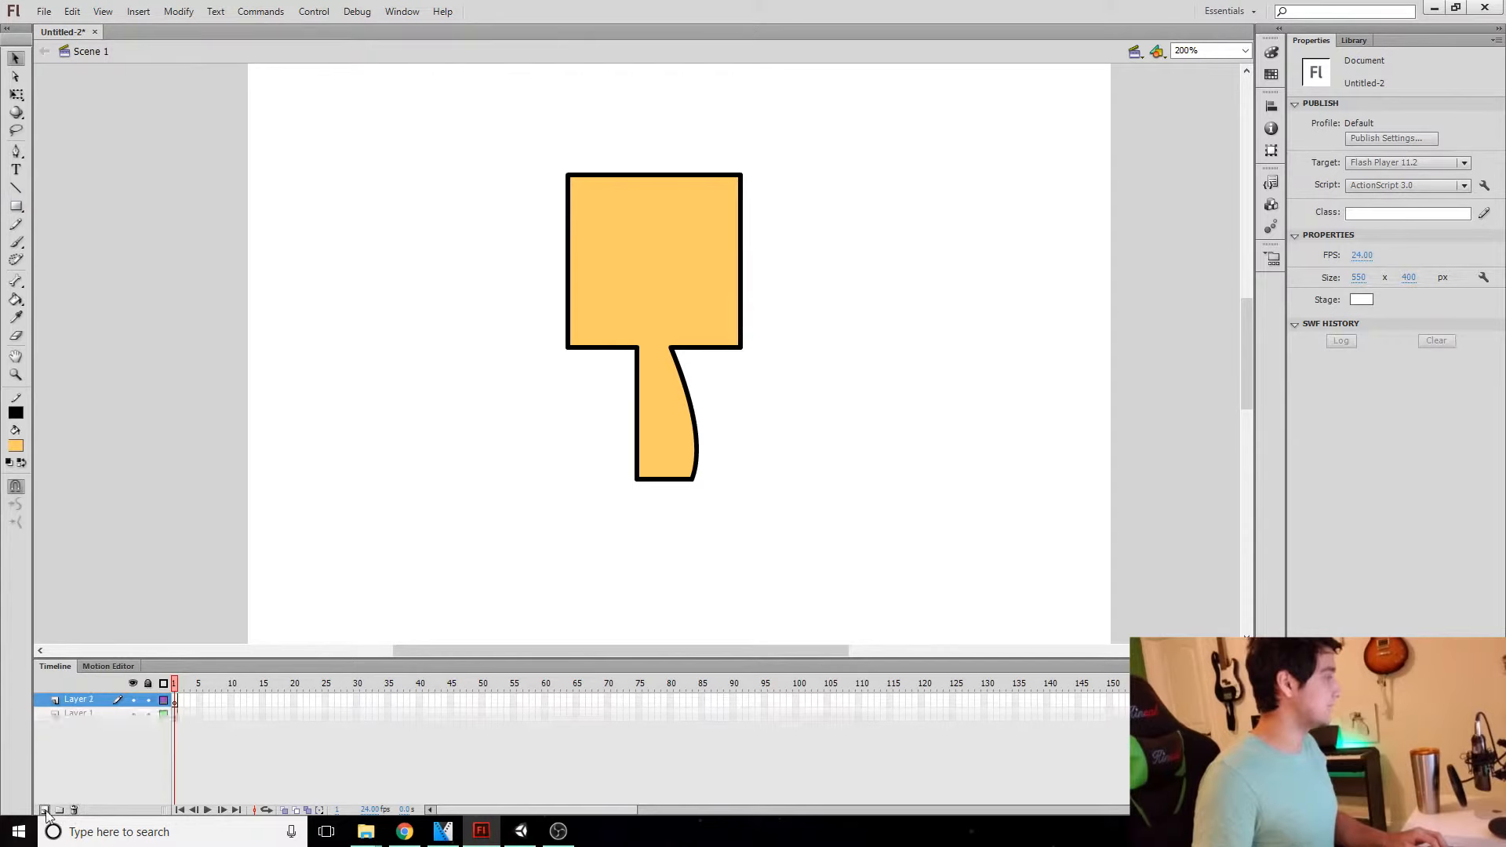
pyautogui.click(16, 207)
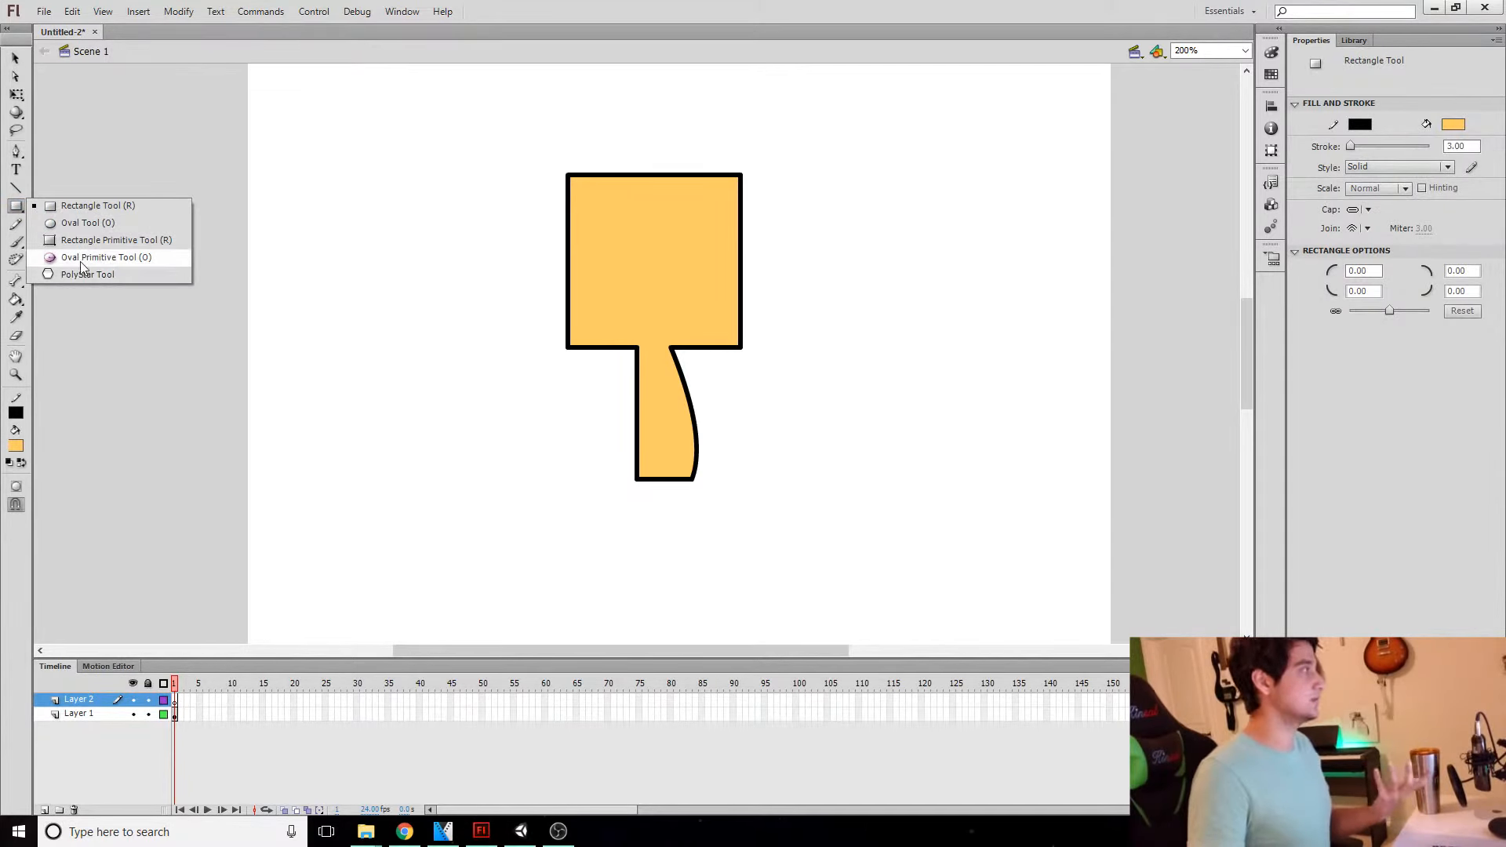
pyautogui.click(79, 224)
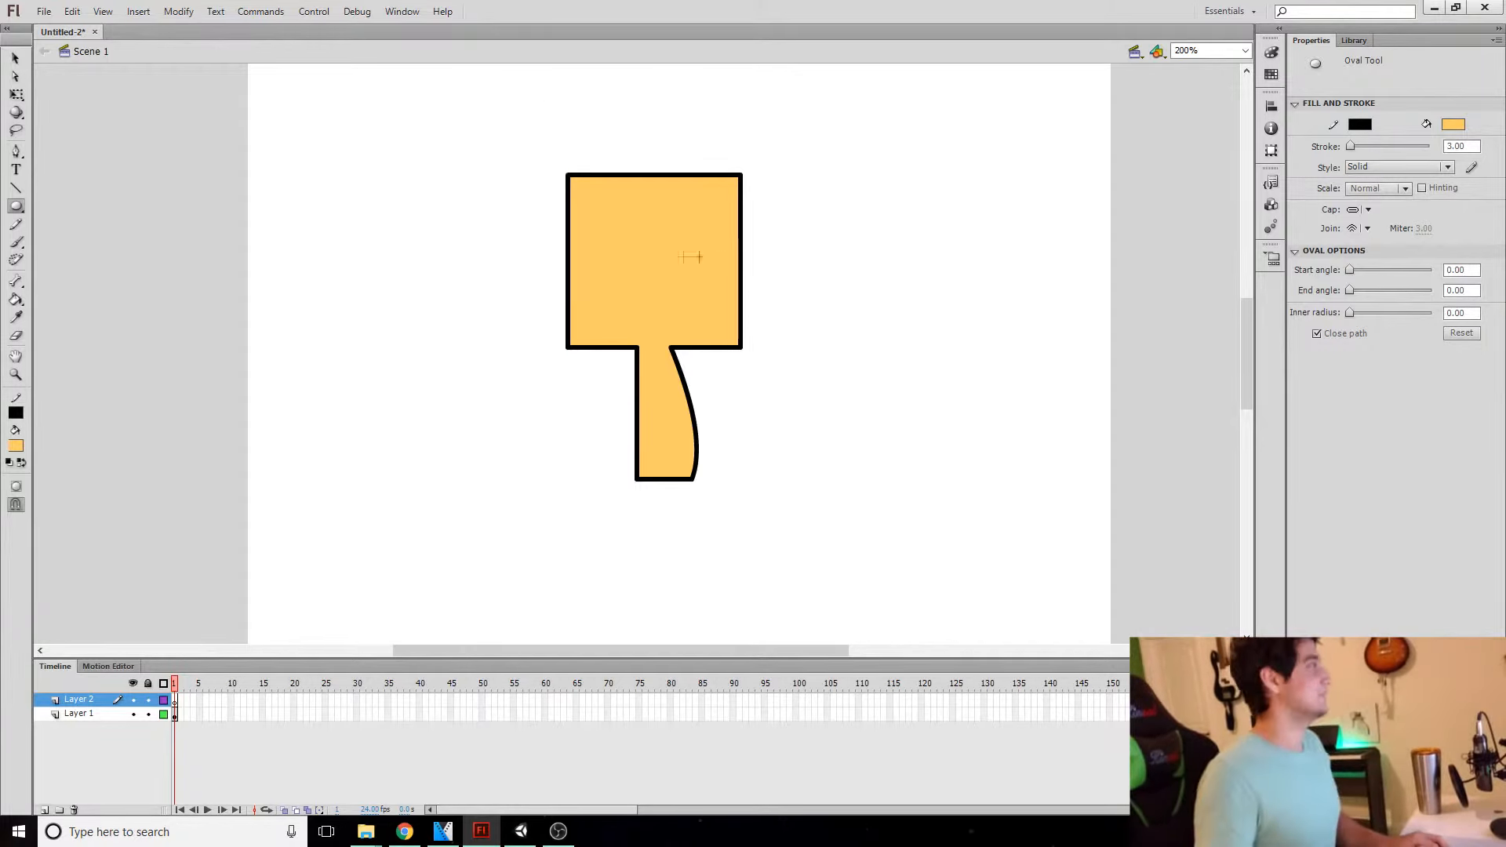
pyautogui.click(13, 453)
pyautogui.click(30, 538)
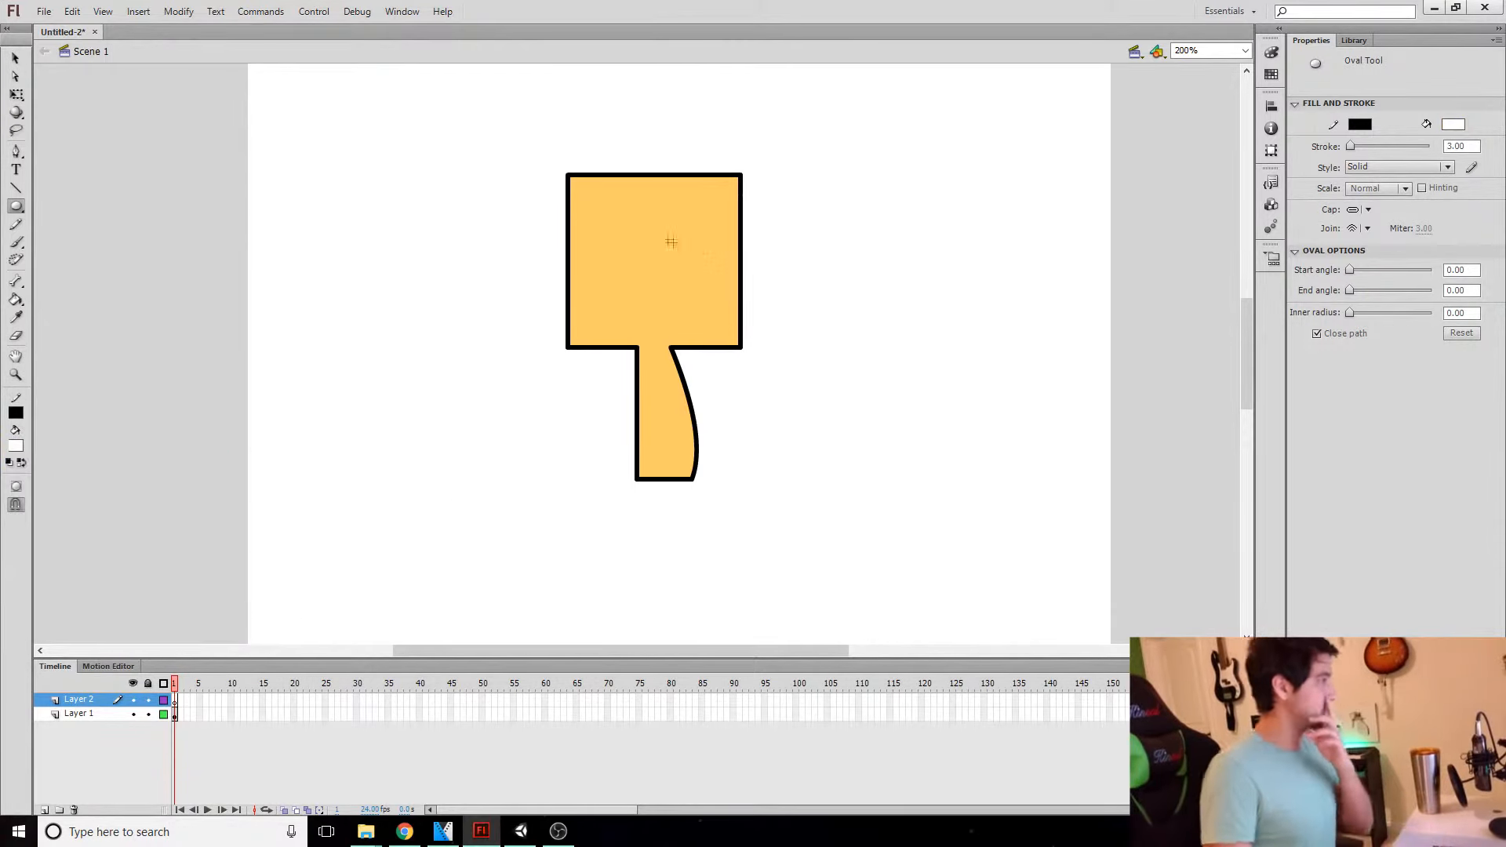
pyautogui.moveTo(805, 197); pyautogui.dragTo(884, 275)
# Step: Move the whole white circle with its outline onto the upper right part of the head as an eye
pyautogui.press('v')
pyautogui.doubleClick(864, 243)
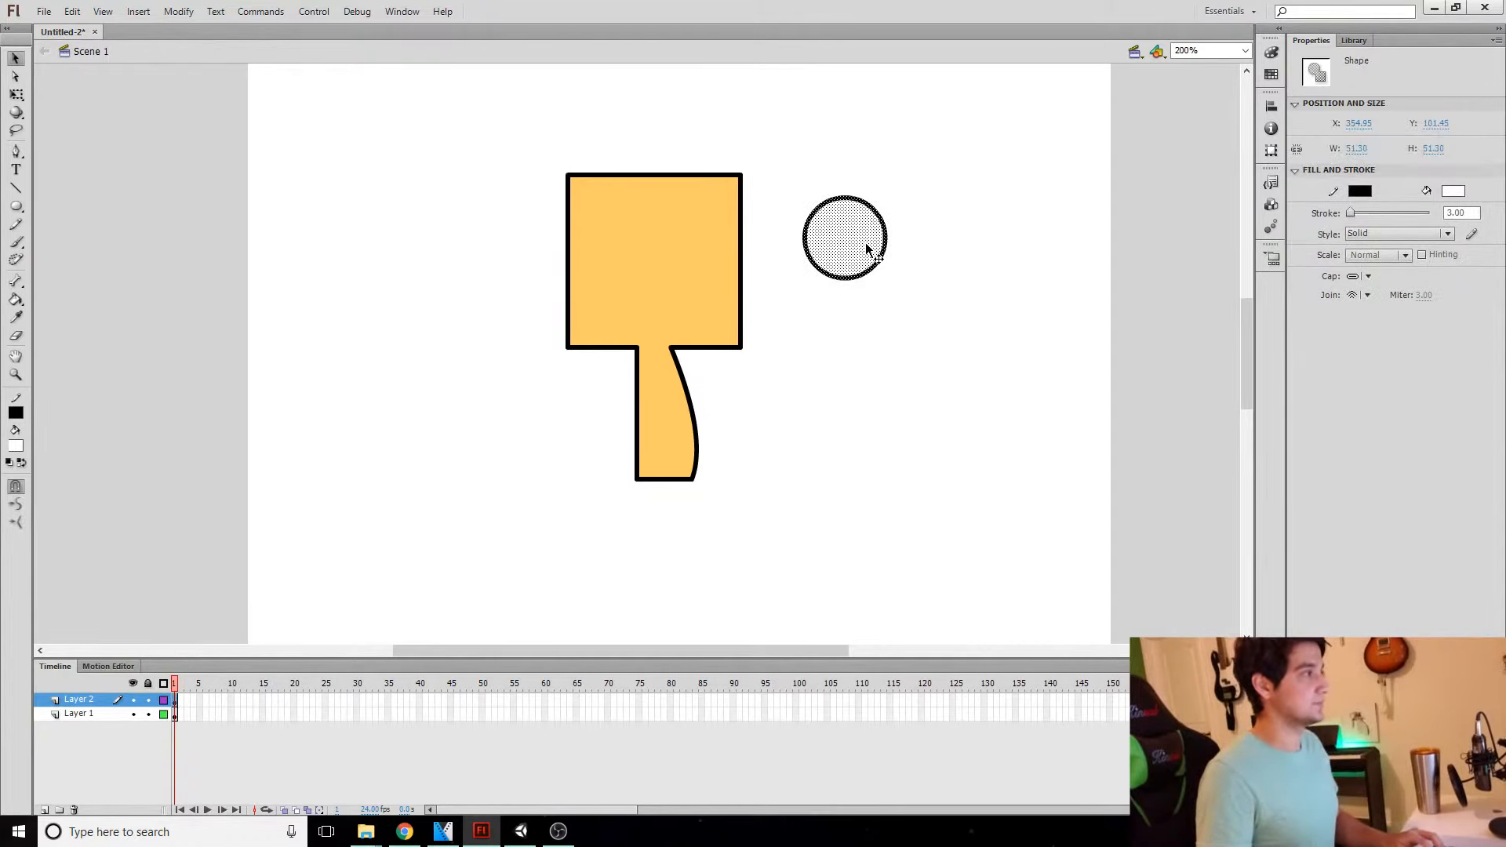
pyautogui.moveTo(859, 243); pyautogui.dragTo(699, 240)
pyautogui.click(72, 199)
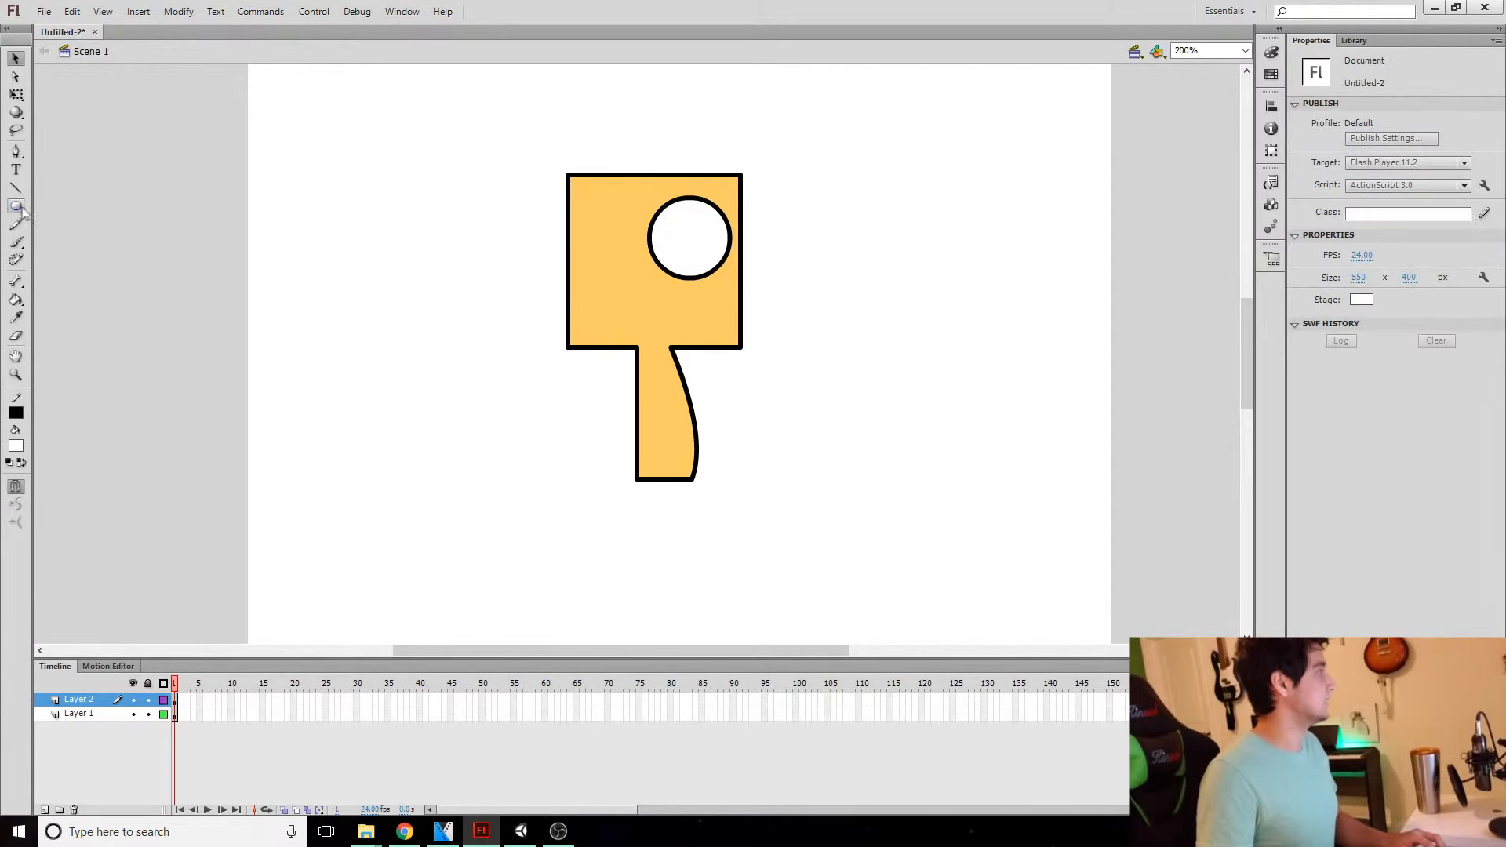
# Step: Draw a small solid black circle as the pupil at the right side of the white eye
pyautogui.click(15, 446)
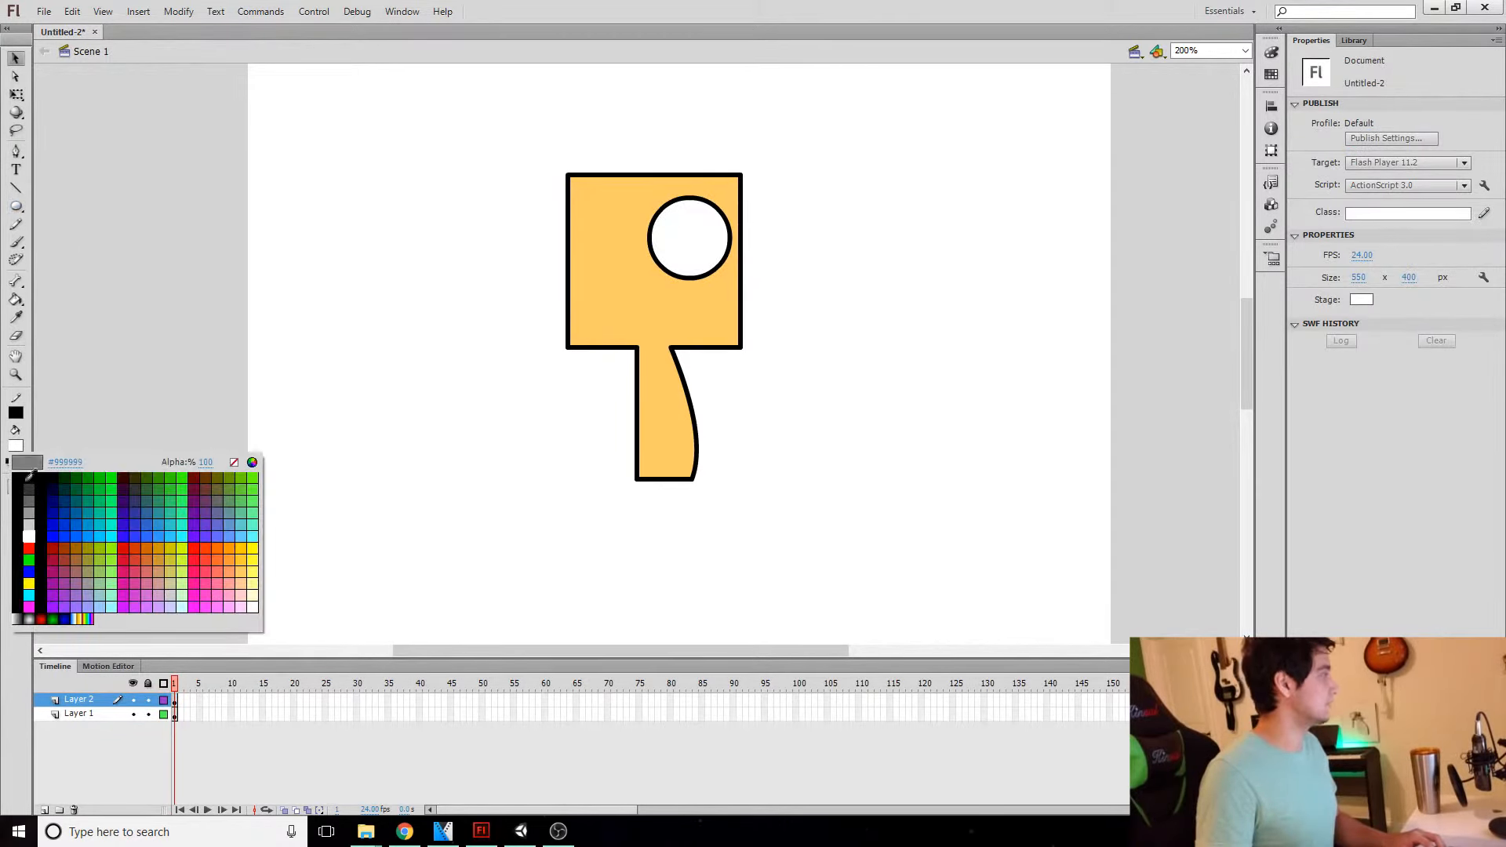
pyautogui.click(14, 477)
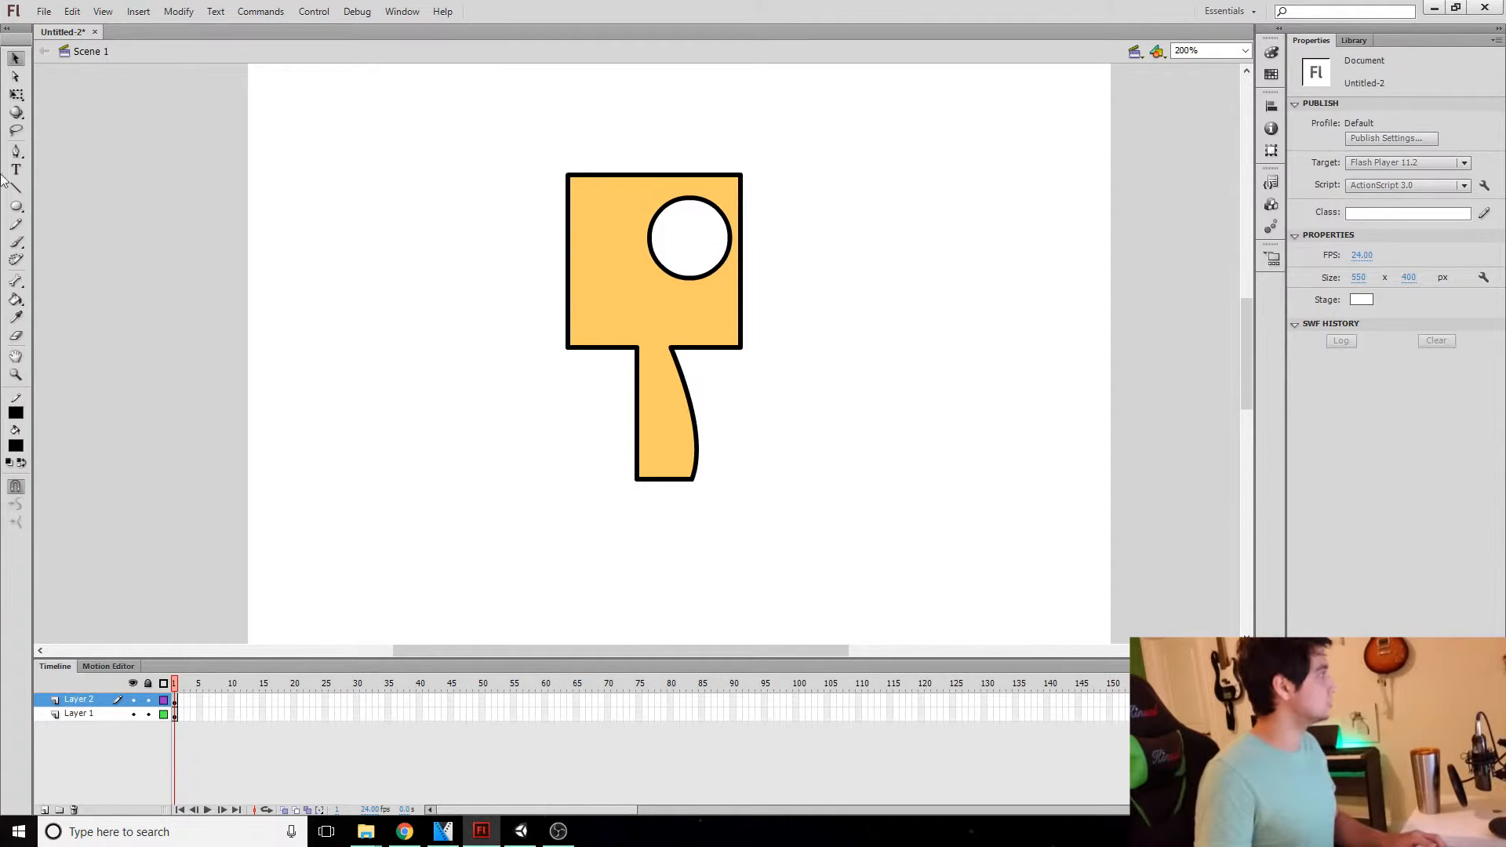
pyautogui.click(15, 209)
pyautogui.moveTo(702, 224); pyautogui.dragTo(731, 253)
pyautogui.press('v')
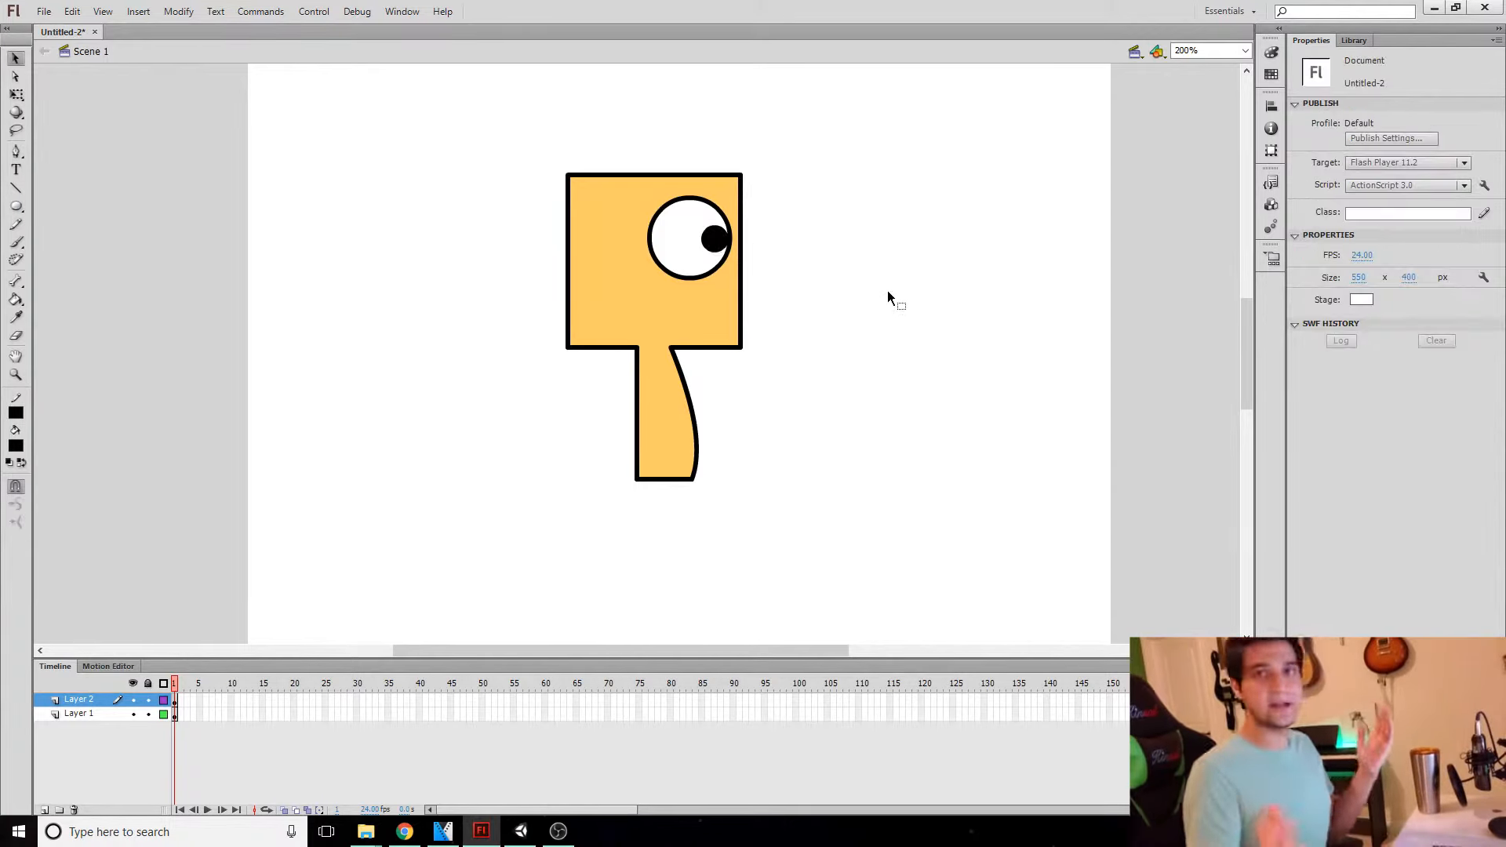
# Step: Move the complete eye off the head to the right and convert it to a graphic symbol named Eye
pyautogui.click(16, 188)
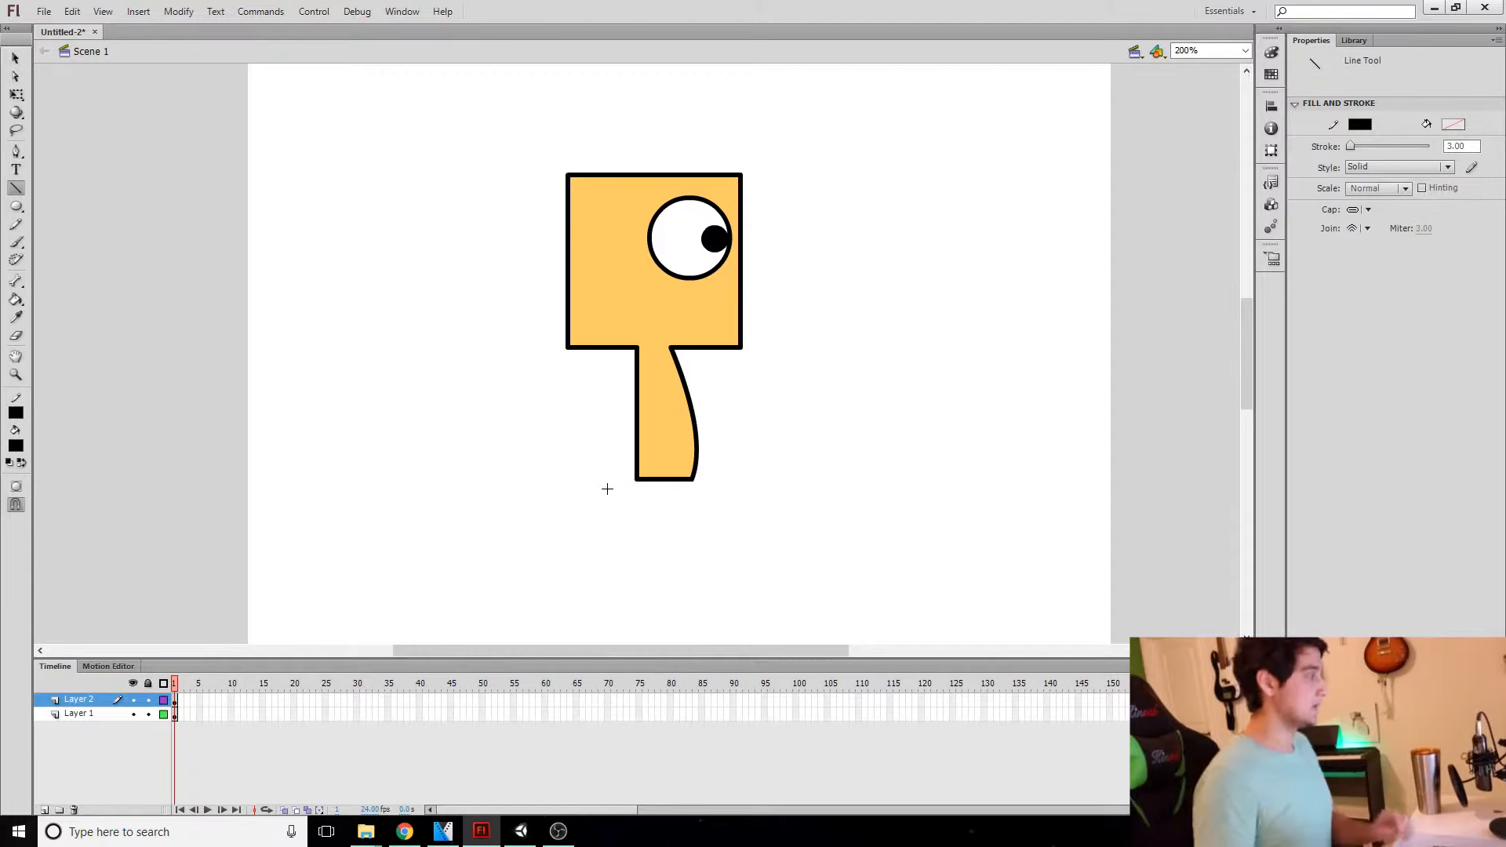
pyautogui.press('v')
pyautogui.click(691, 255)
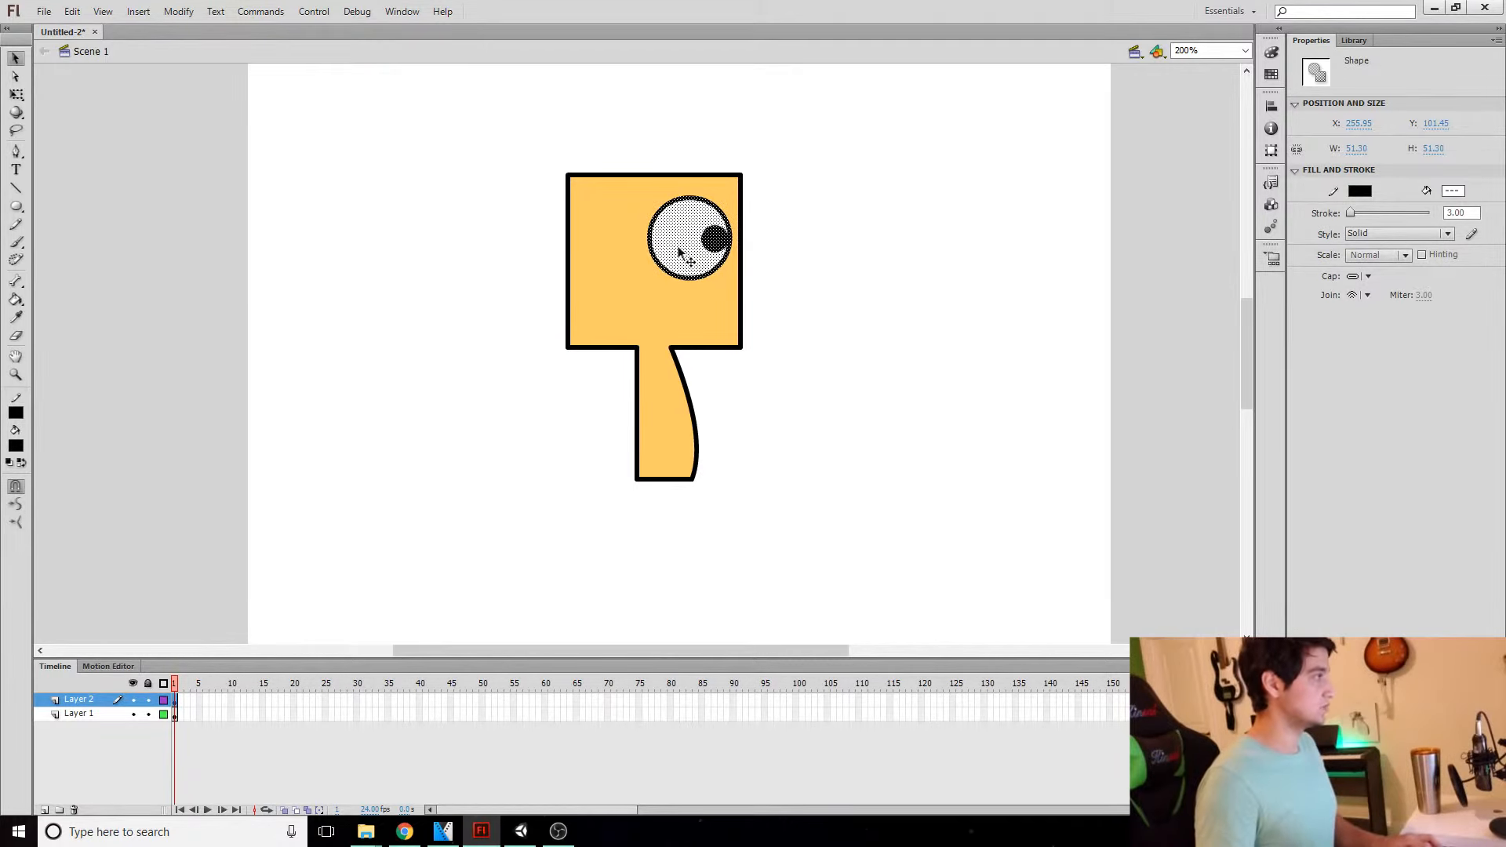
pyautogui.moveTo(691, 255); pyautogui.dragTo(871, 255)
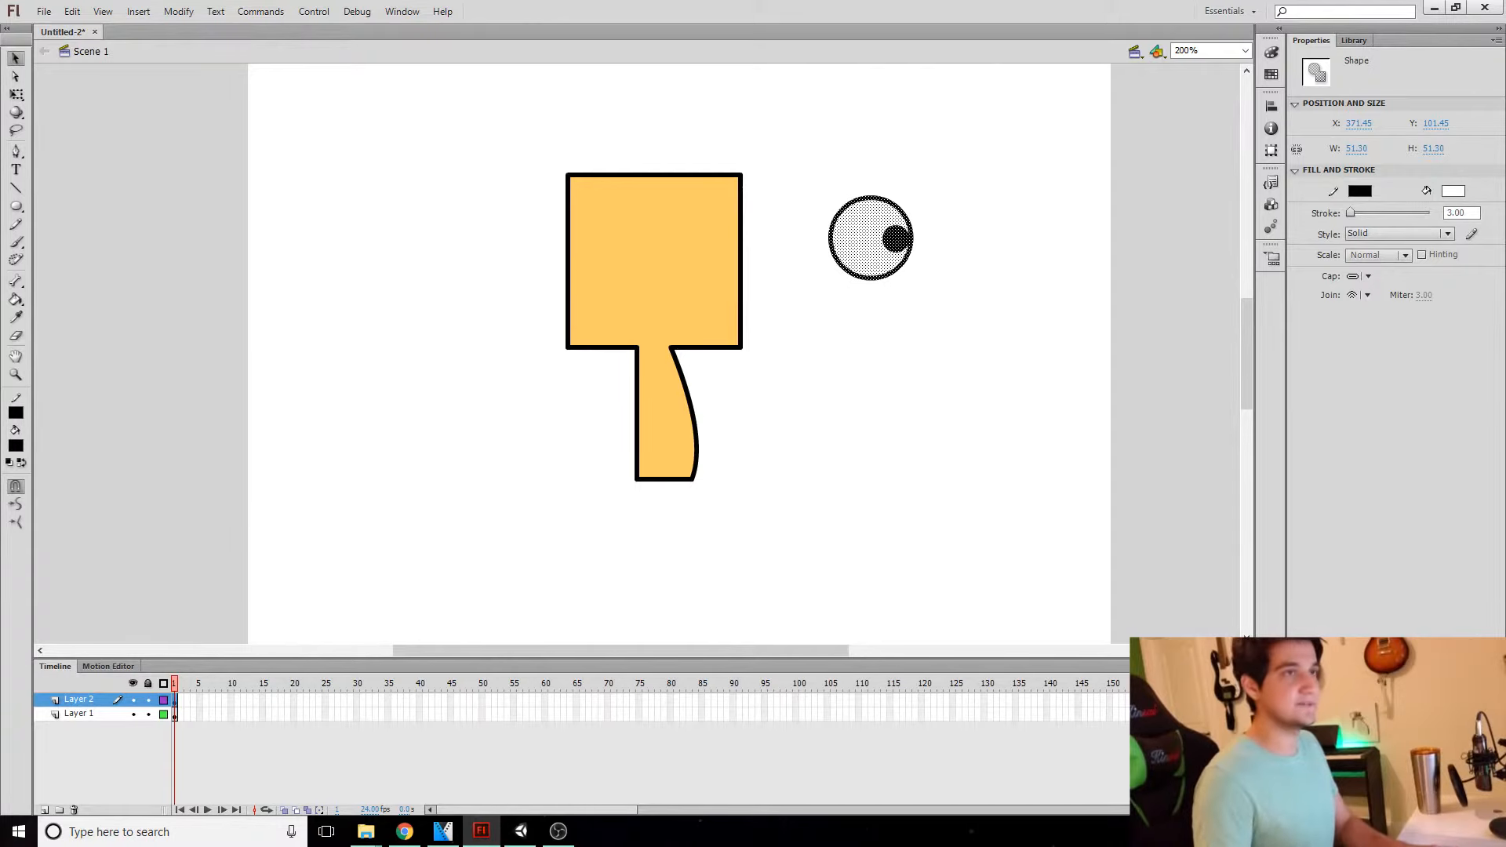
pyautogui.press('F8')
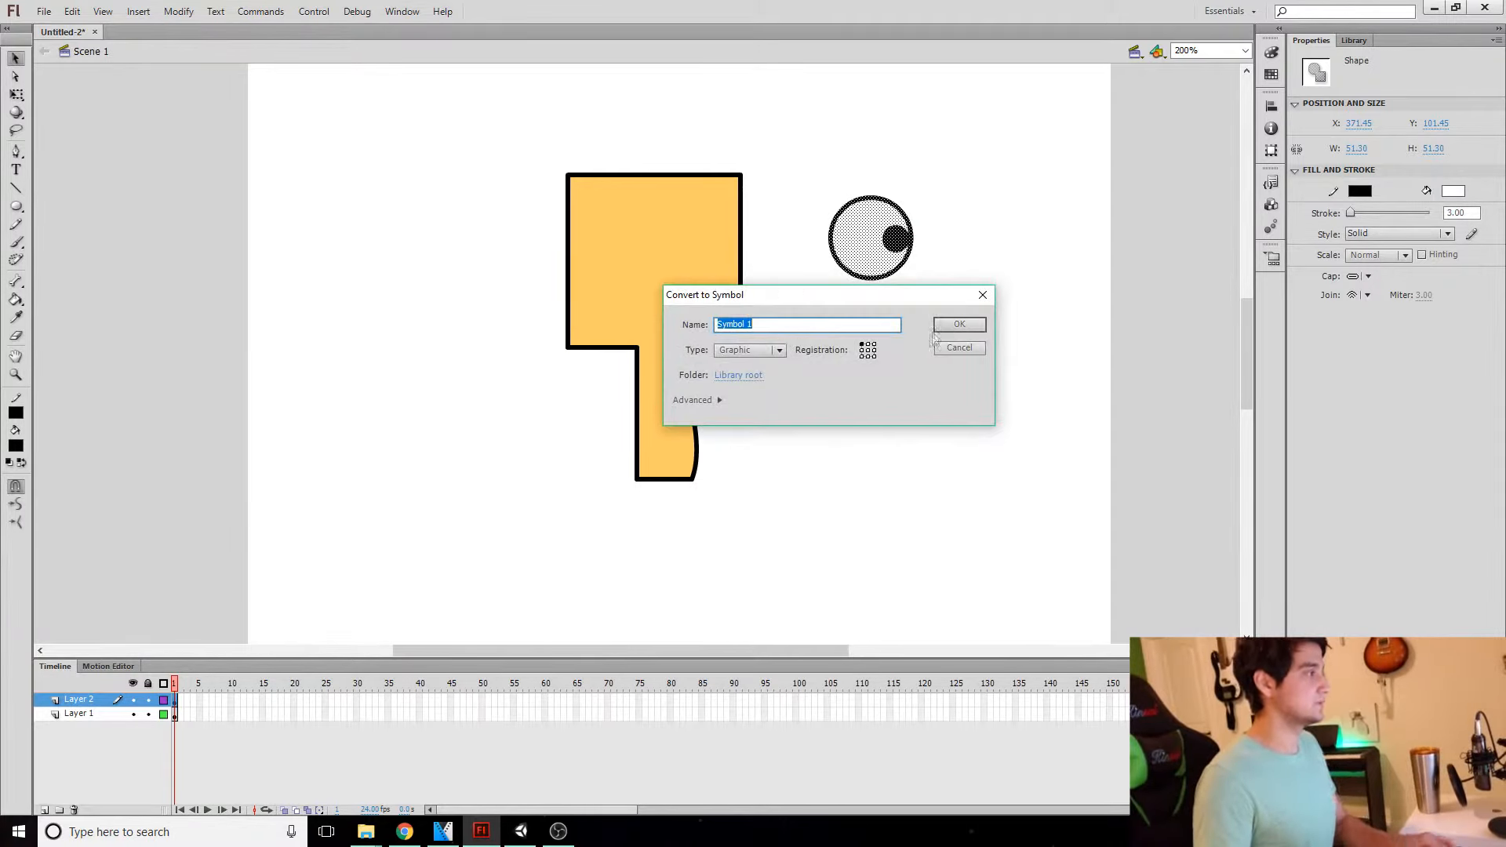
pyautogui.write('Eye')
pyautogui.press('Return')
# Step: Cut the Eye symbol from Layer 2, paste it in place on Layer 1, and move it onto the head's upper right
pyautogui.moveTo(874, 261); pyautogui.dragTo(827, 260)
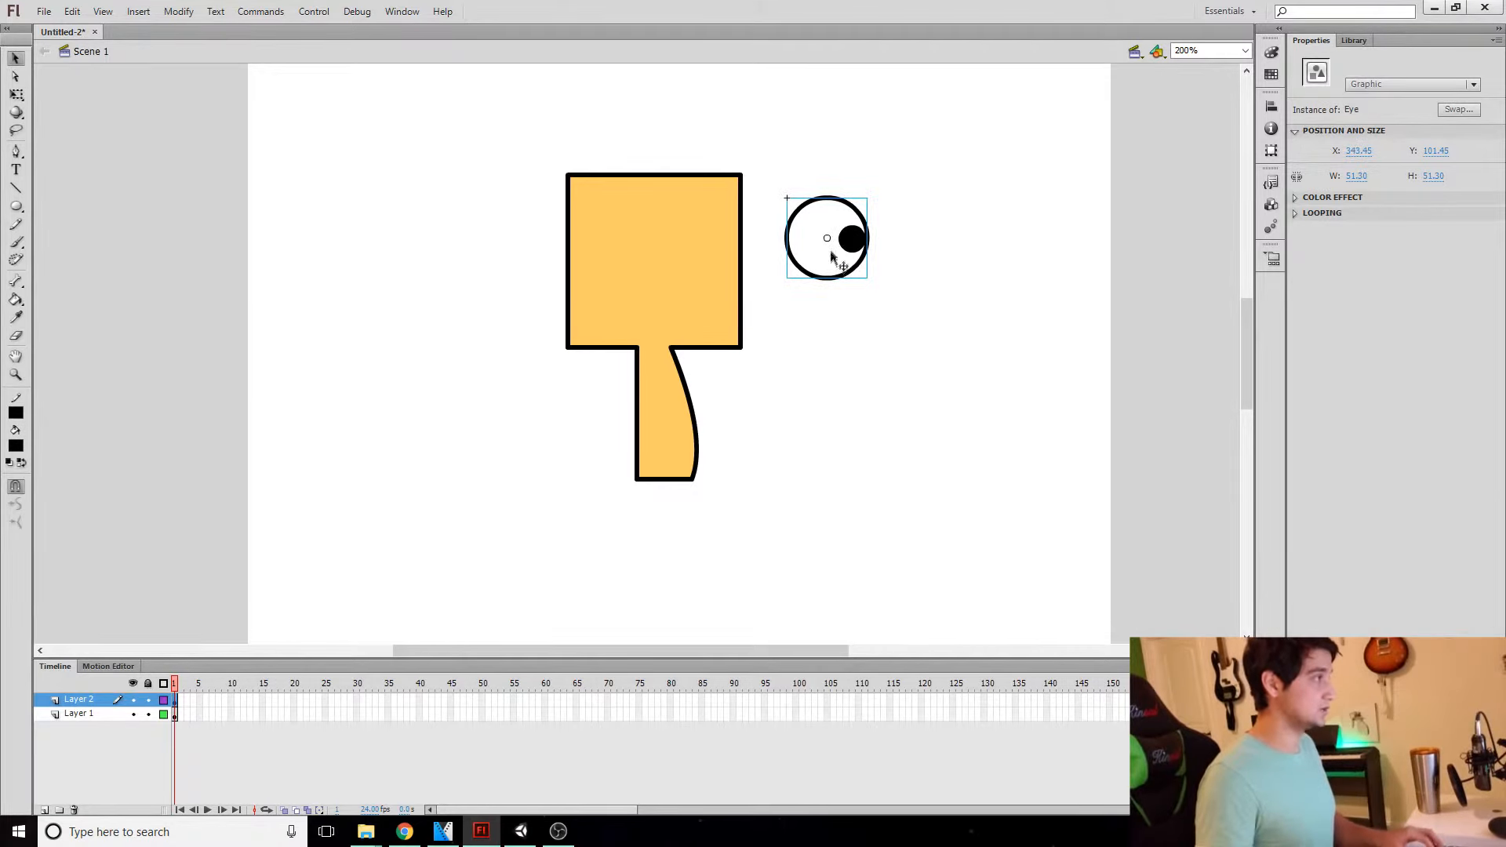
pyautogui.press('Delete')
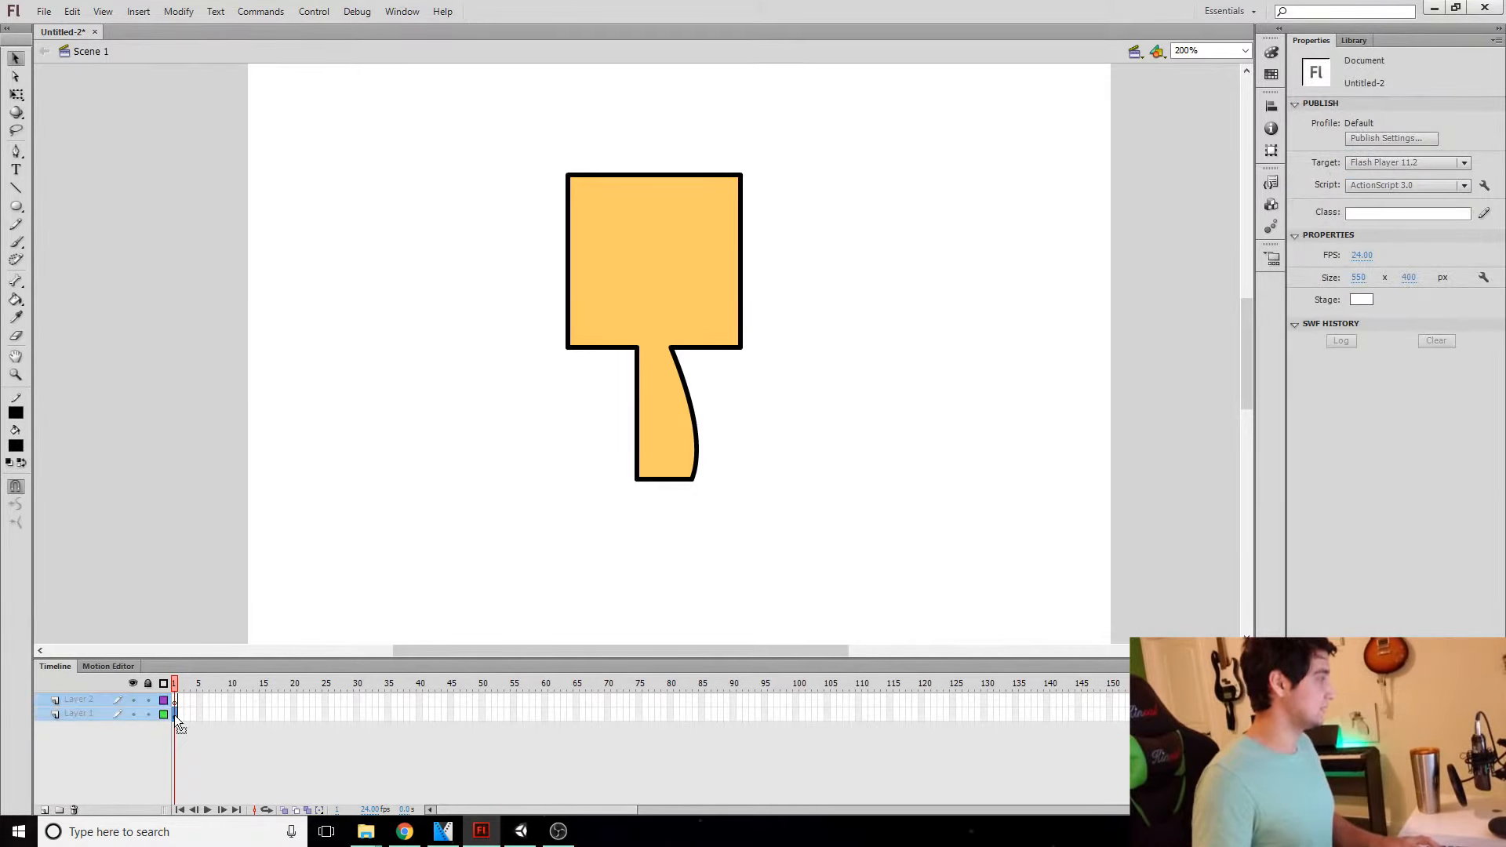
pyautogui.click(174, 714)
pyautogui.rightClick(452, 306)
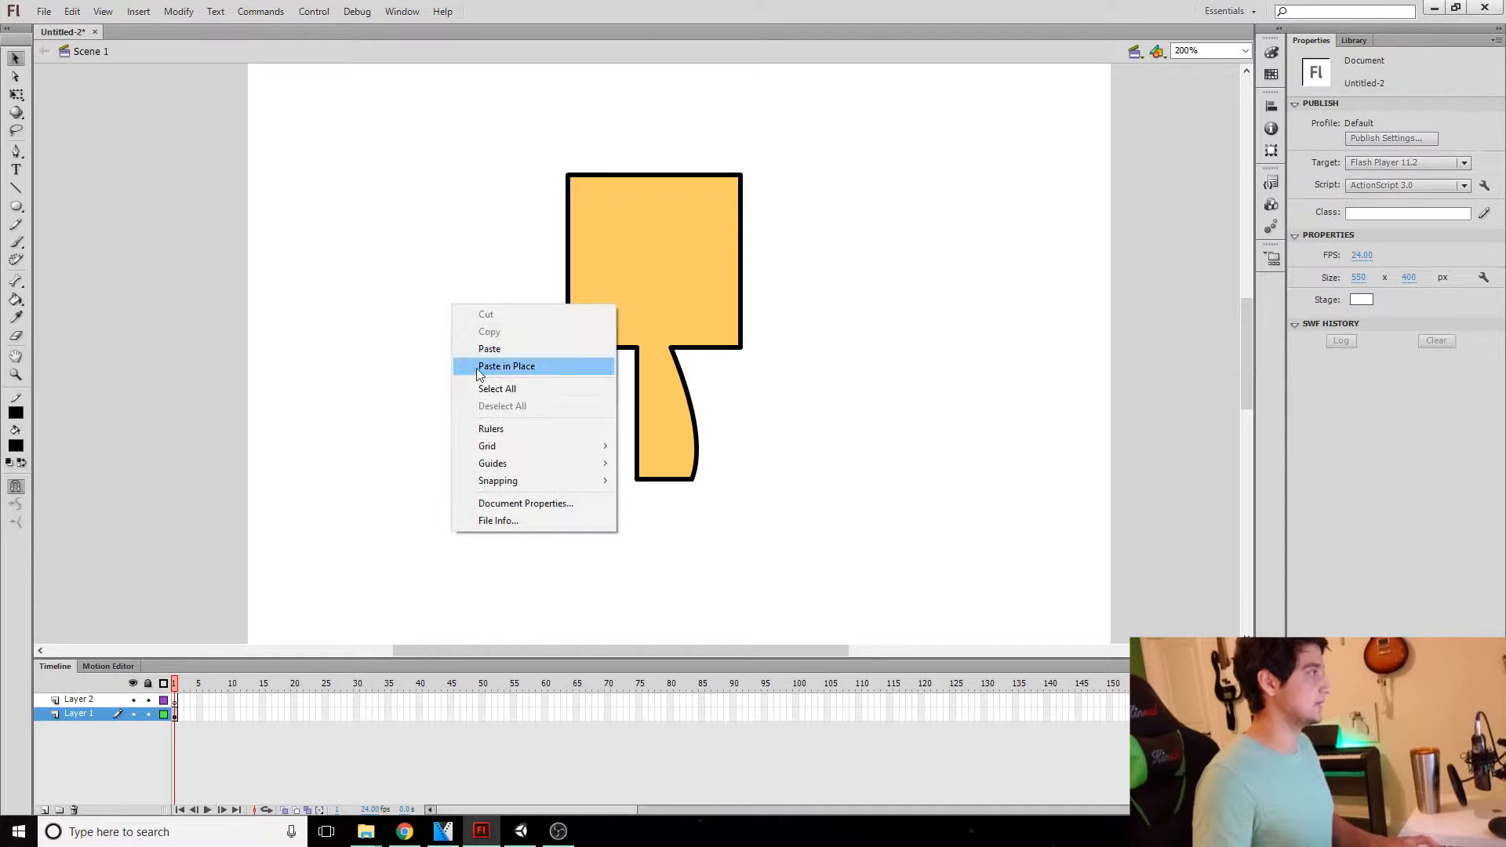
pyautogui.click(502, 364)
pyautogui.moveTo(816, 265); pyautogui.dragTo(678, 265)
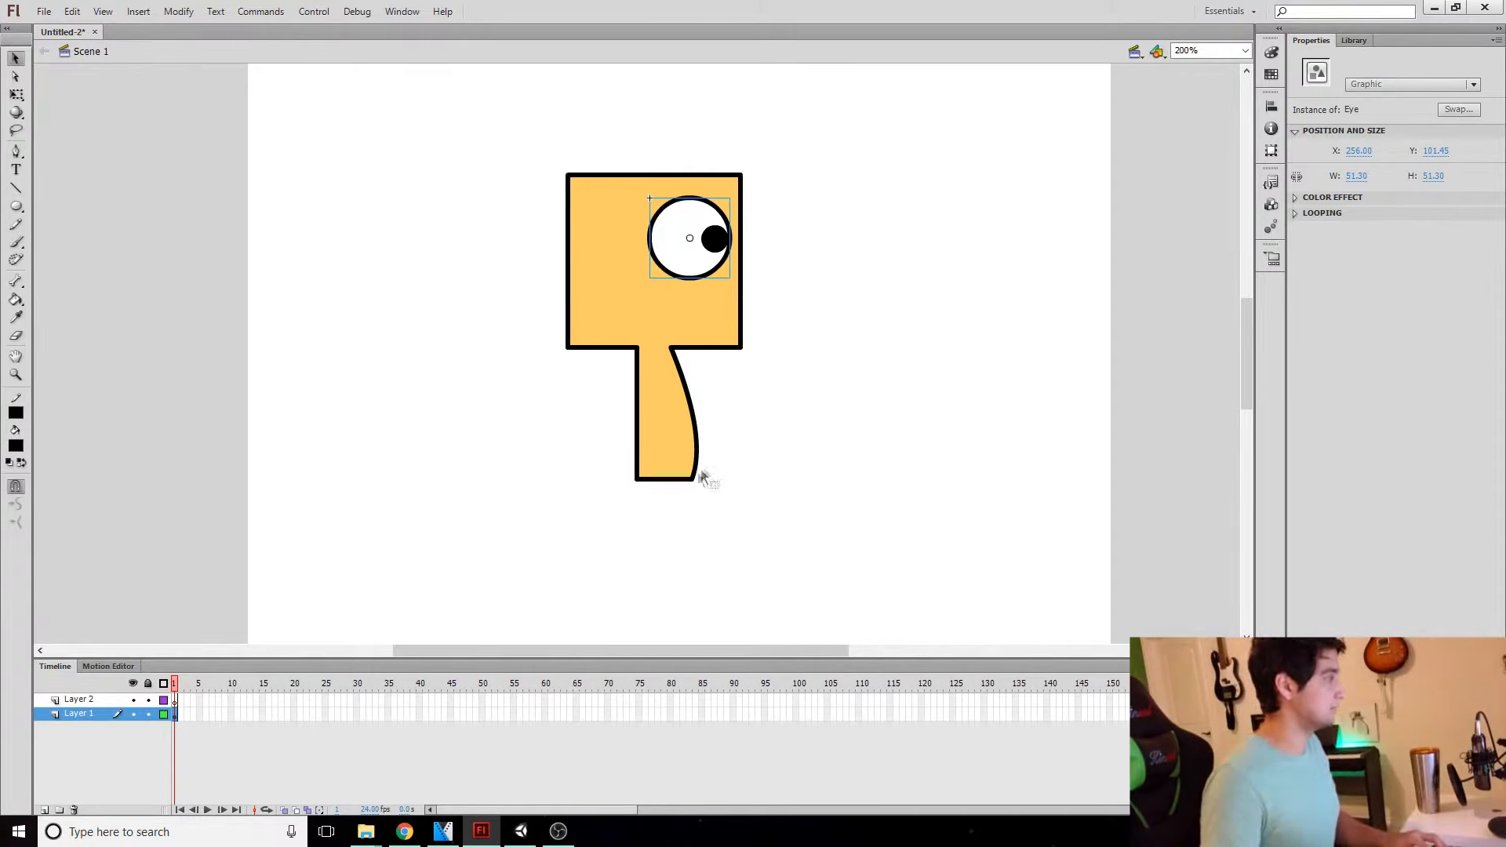
# Step: On Layer 1, draw a vertical black line with the Line tool down from the body's lower right corner as a leg
pyautogui.click(16, 190)
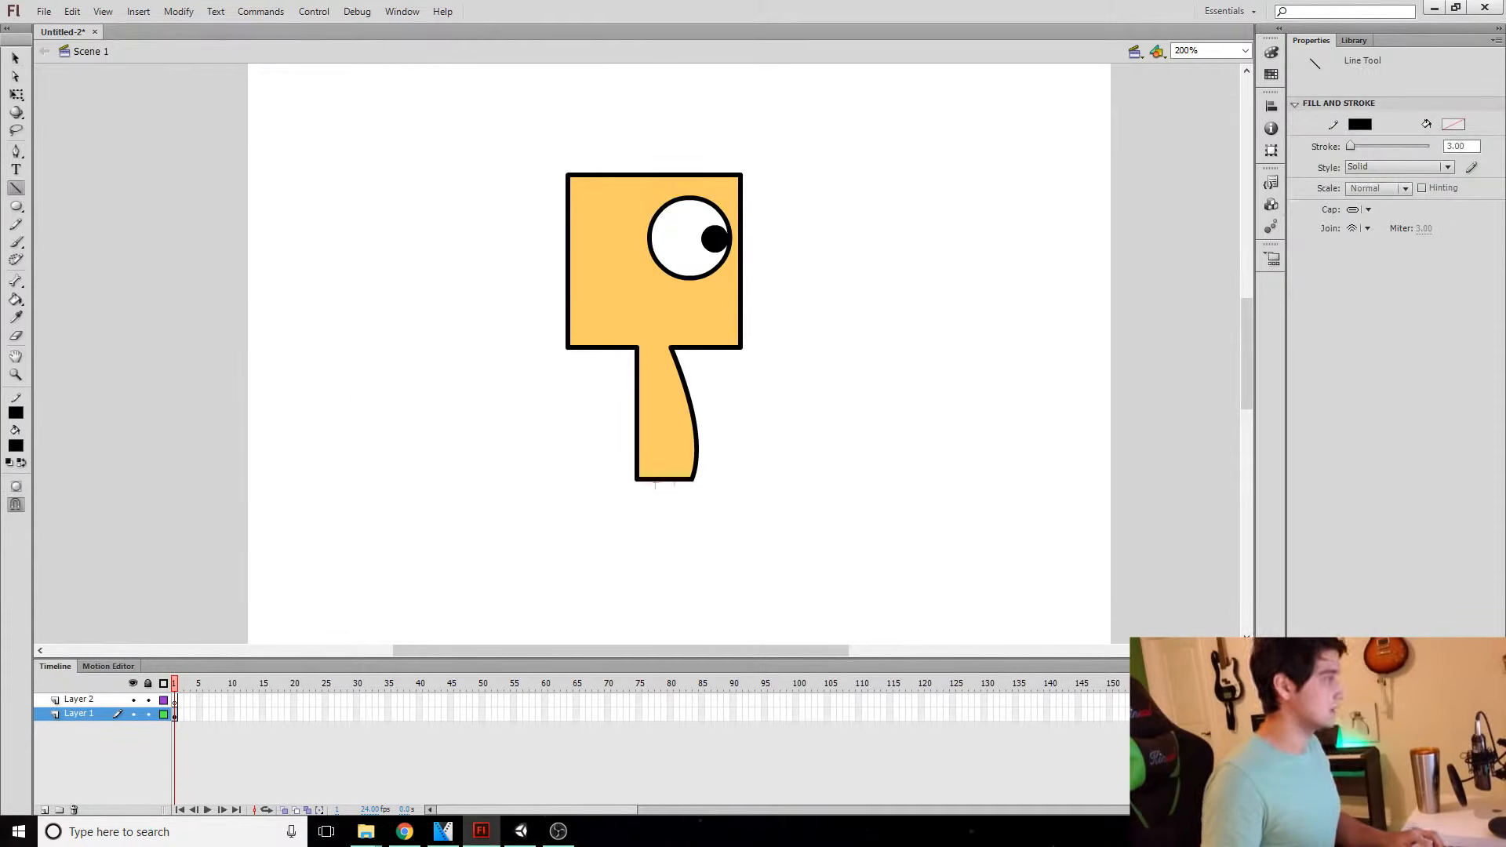
pyautogui.click(174, 714)
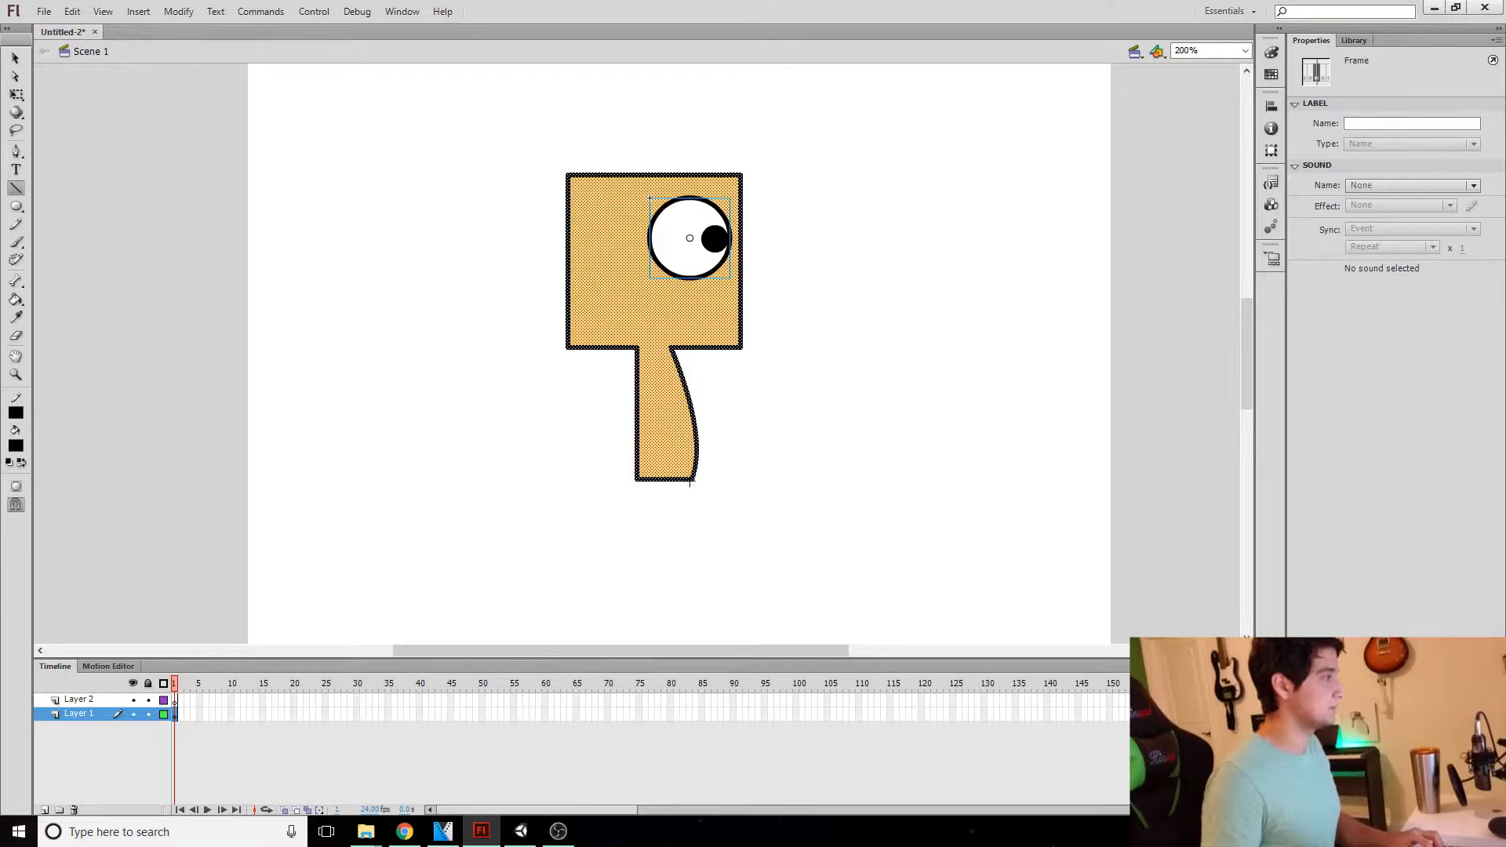
pyautogui.moveTo(692, 482); pyautogui.dragTo(691, 559)
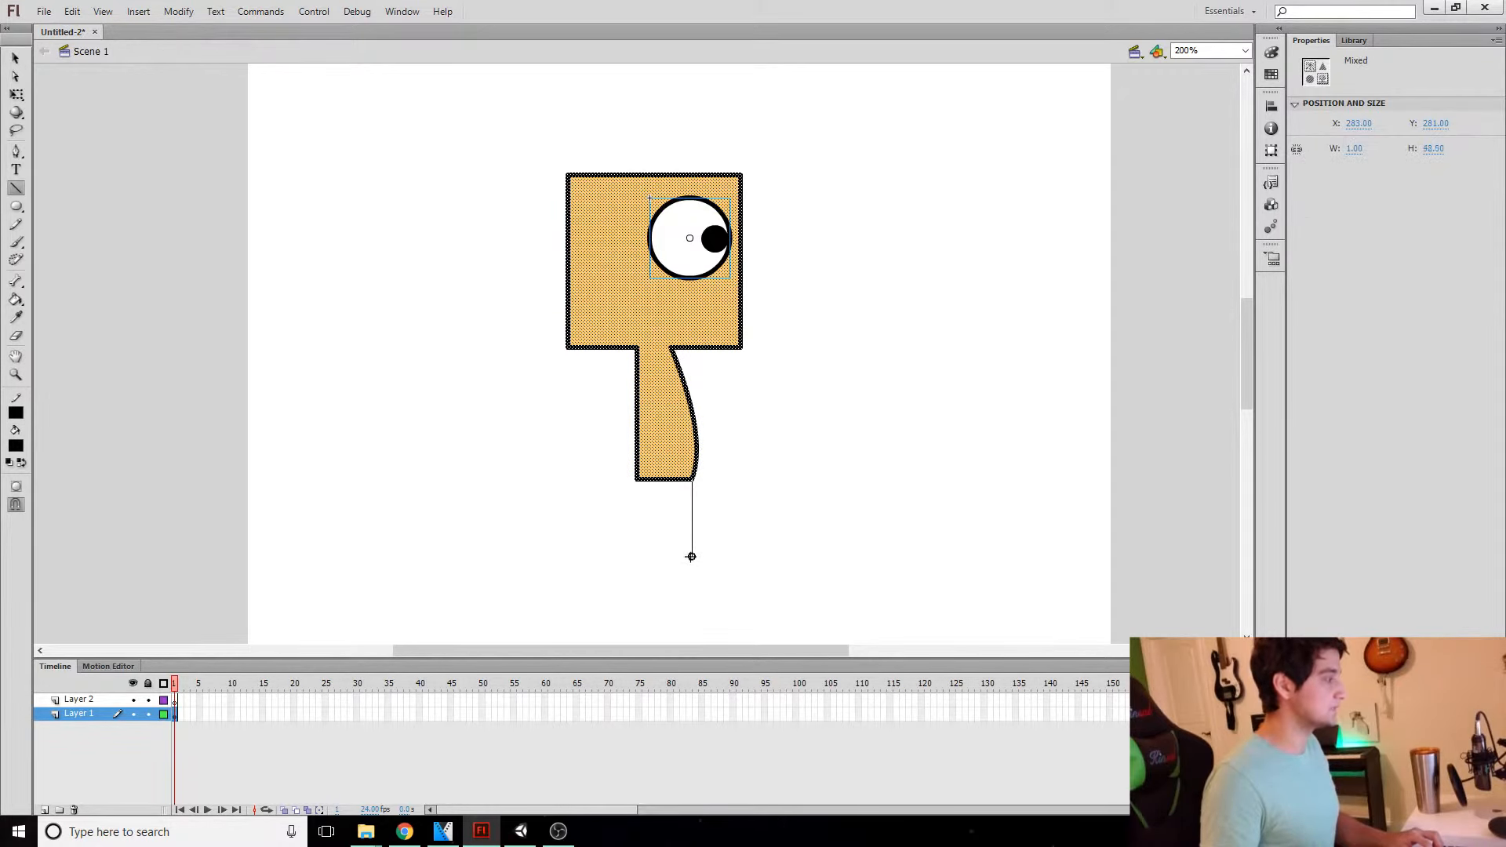
pyautogui.moveTo(688, 563); pyautogui.dragTo(692, 563)
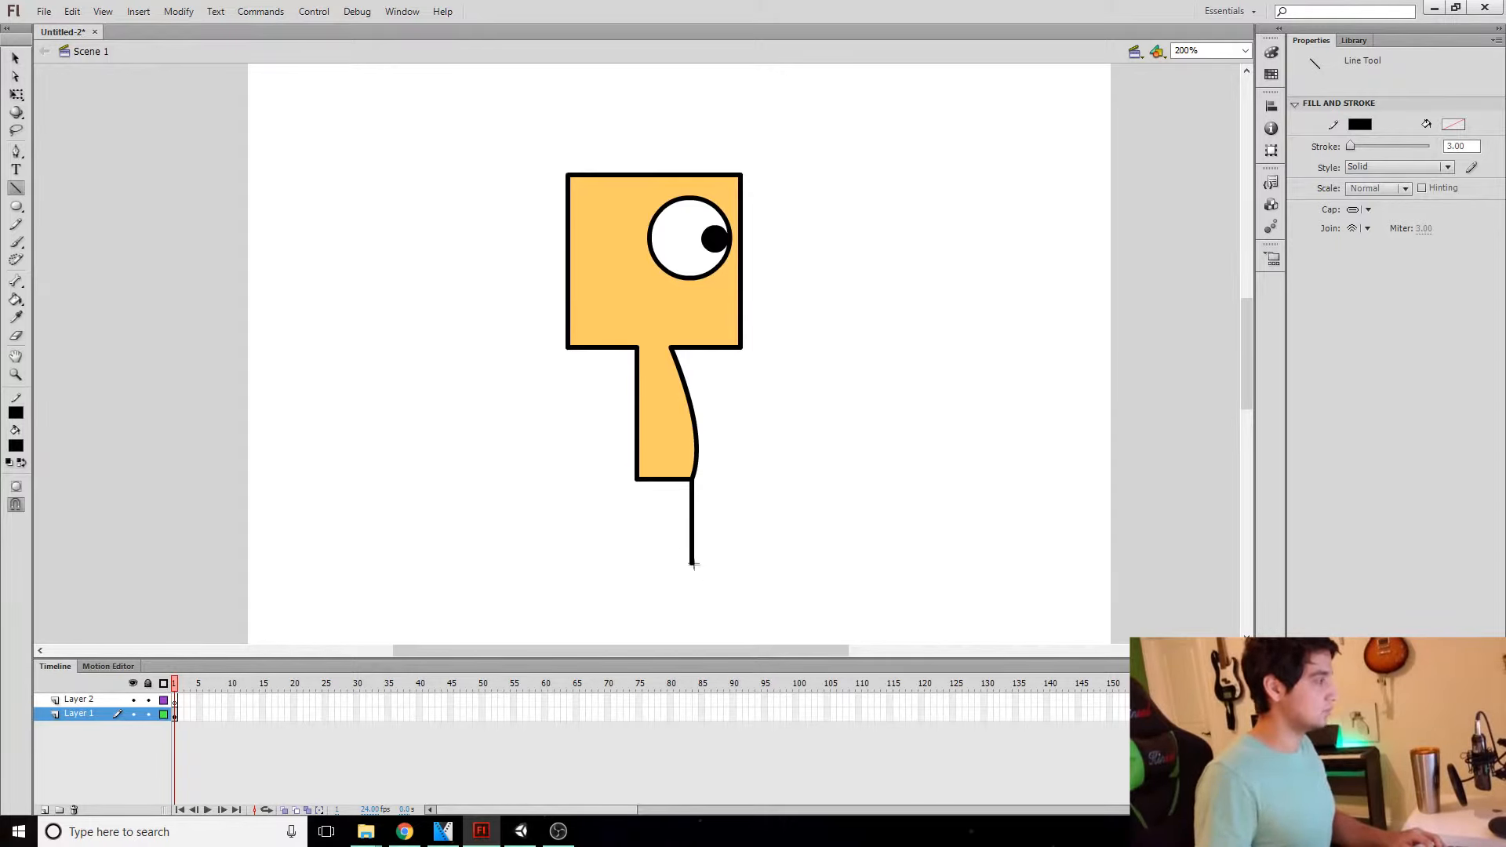
# Step: Complete a rectangular leg outline below the body with black lines, replacing the misplaced edges, and split it with a vertical centre line
pyautogui.moveTo(672, 562)
pyautogui.mouseDown()
pyautogui.moveTo(673, 479)
pyautogui.moveTo(637, 562)
pyautogui.mouseUp()
pyautogui.hotkey('ctrl', 'z')
pyautogui.press('v')
pyautogui.click(680, 563)
pyautogui.press('Delete')
pyautogui.click(692, 551)
pyautogui.press('Delete')
pyautogui.press('n')
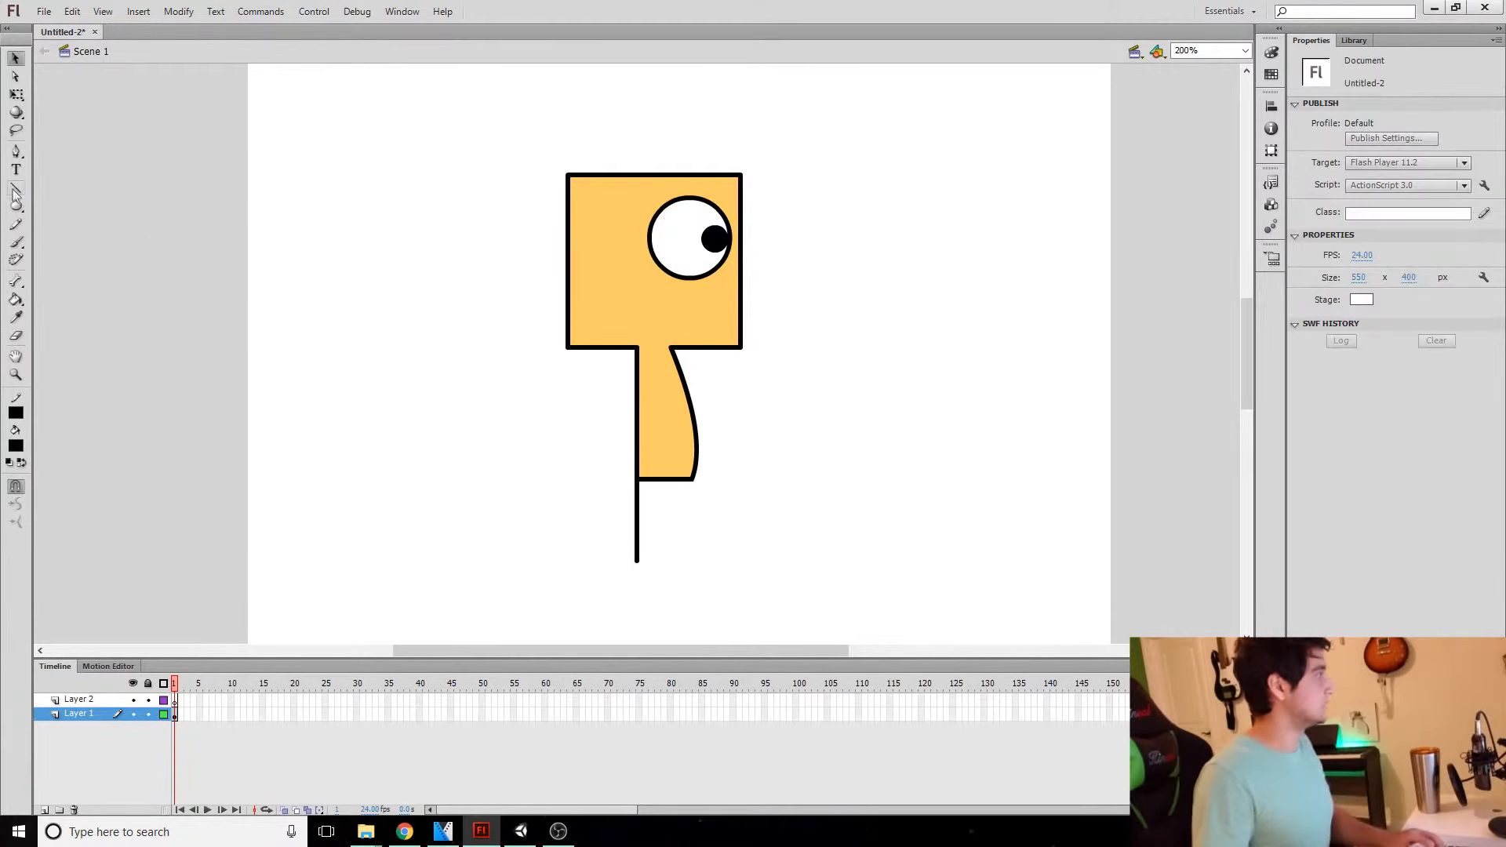
pyautogui.moveTo(691, 561)
pyautogui.mouseDown()
pyautogui.moveTo(692, 479)
pyautogui.moveTo(664, 561)
pyautogui.mouseUp()
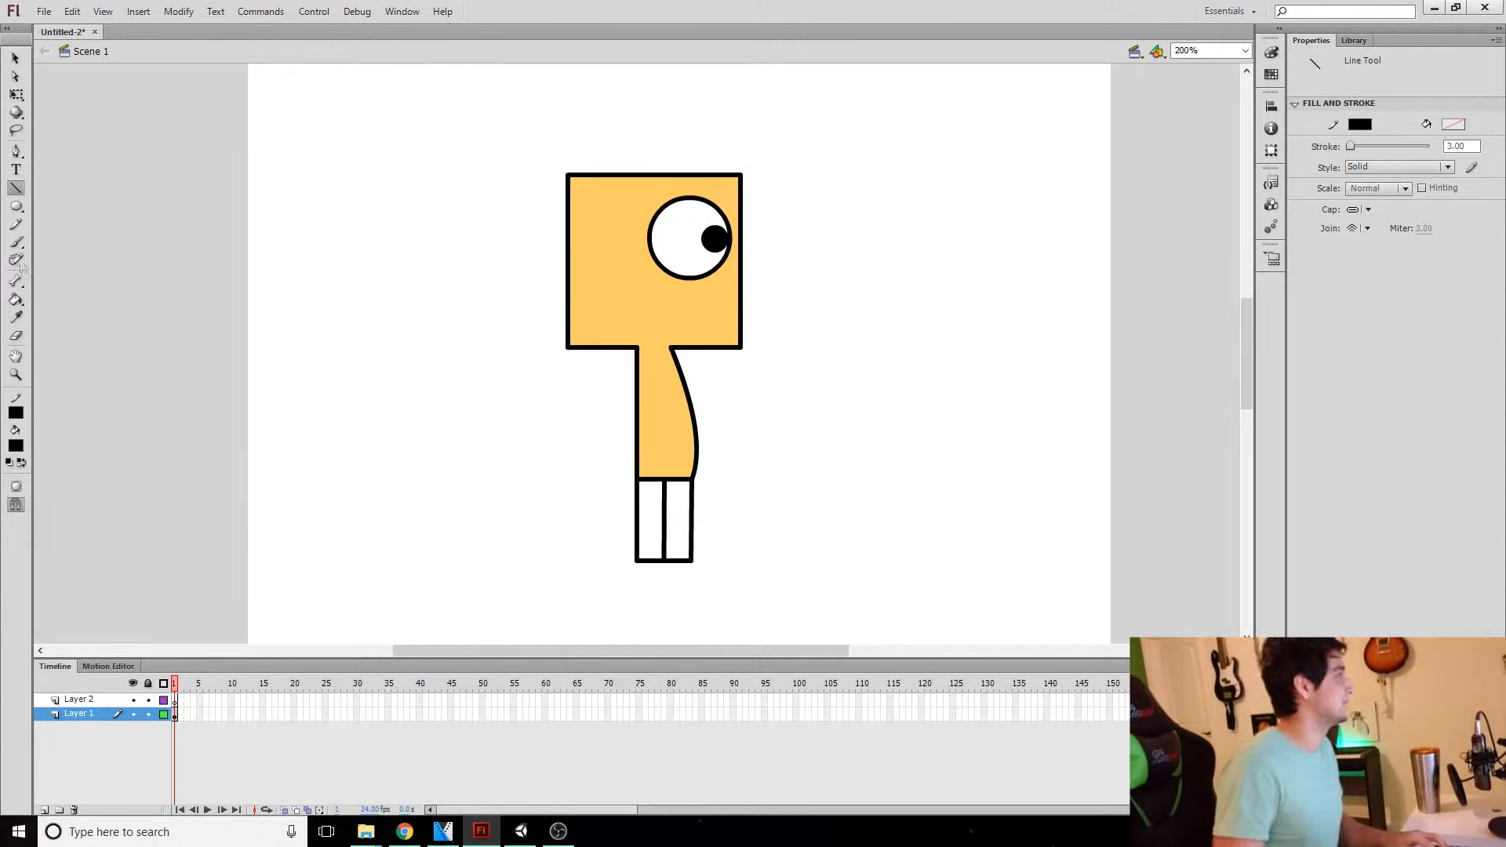
# Step: Fill both leg halves with bright blue using the Paint Bucket tool
pyautogui.click(15, 300)
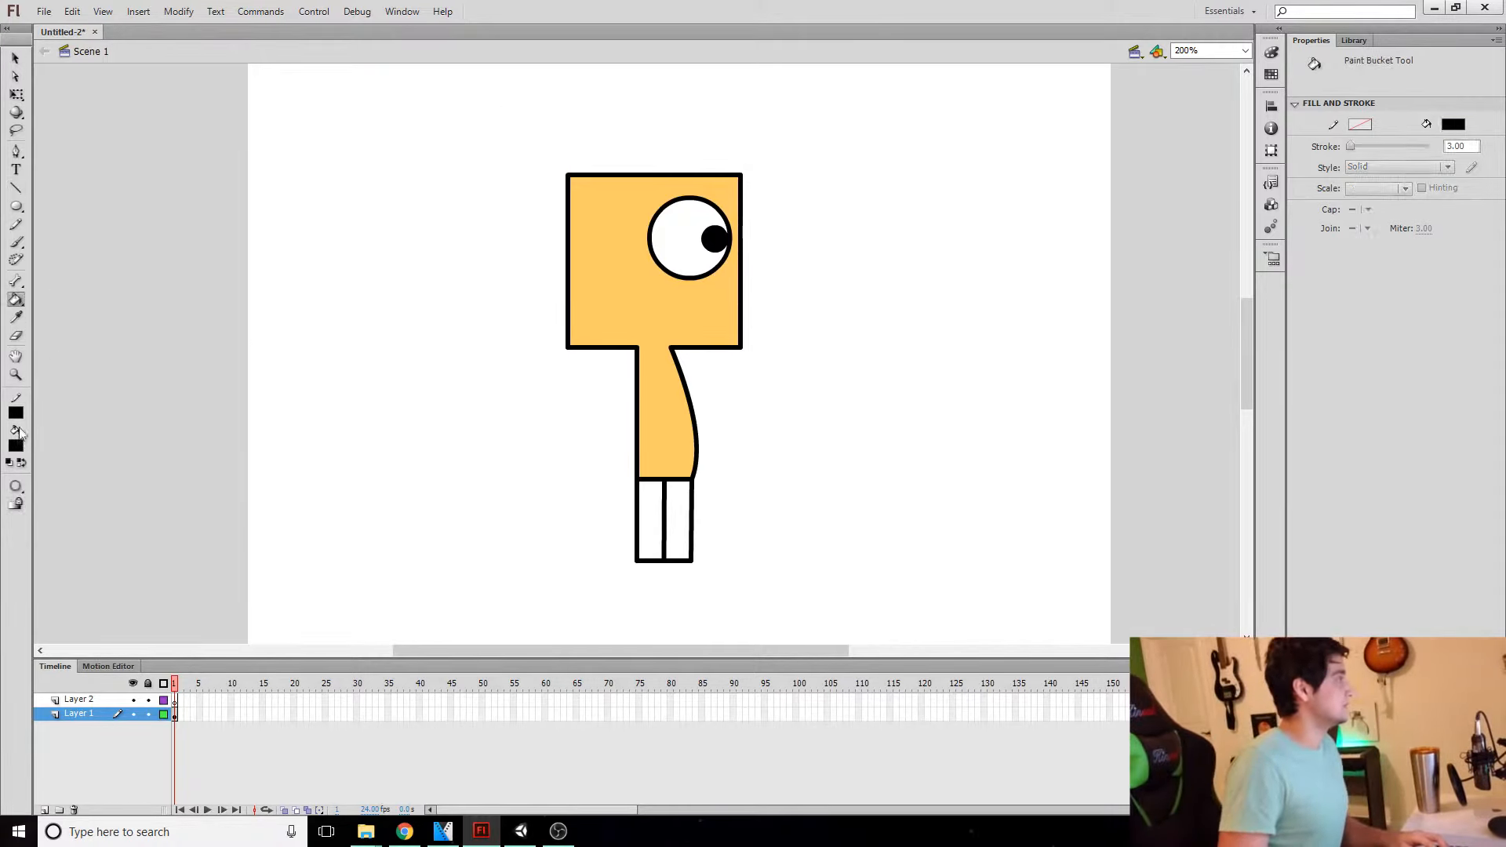
pyautogui.click(16, 446)
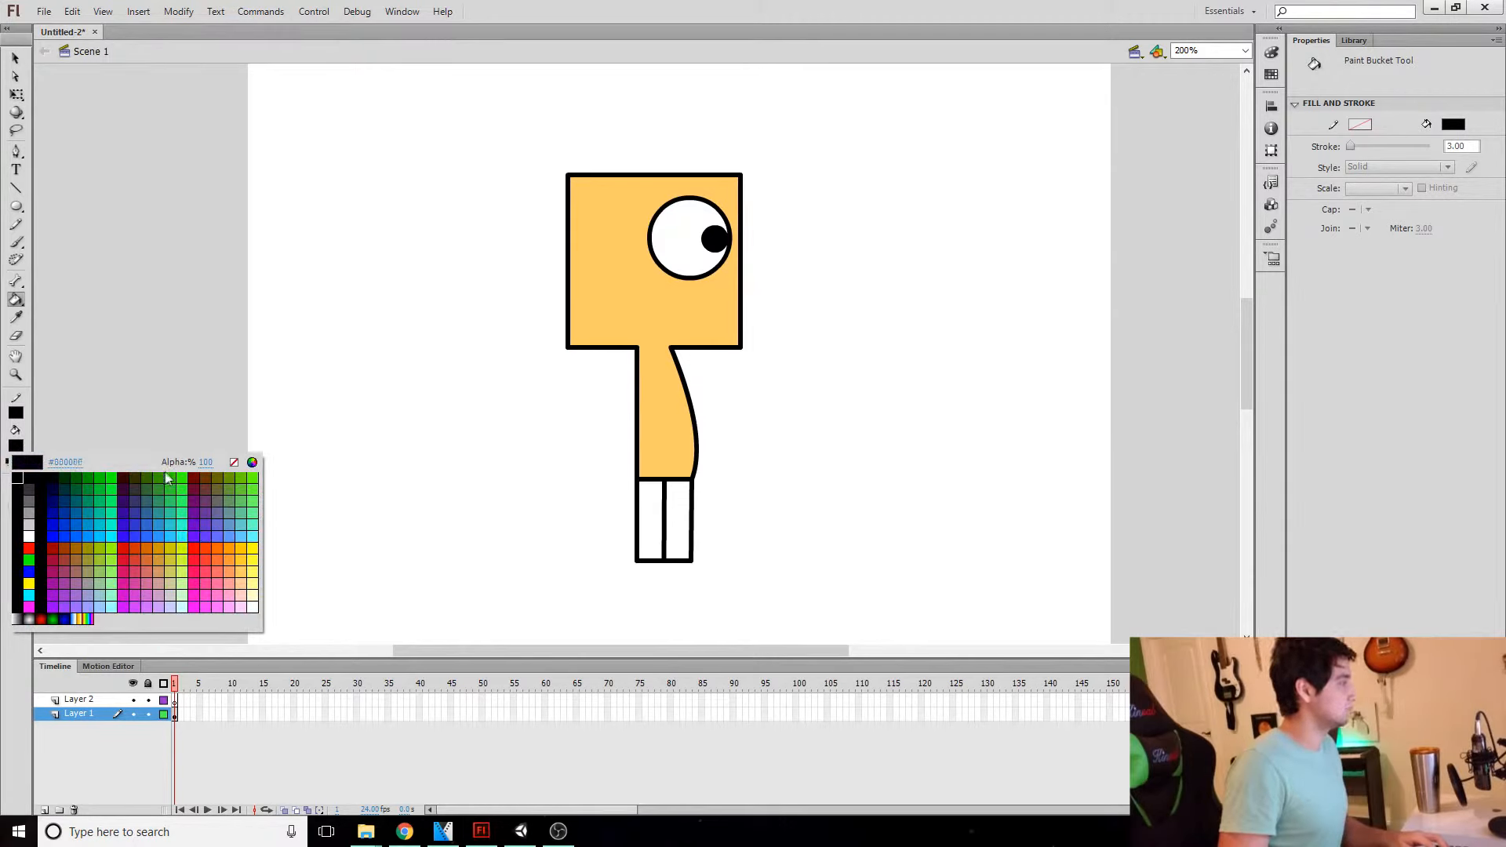
pyautogui.click(90, 530)
pyautogui.click(659, 502)
pyautogui.click(678, 504)
pyautogui.press('v')
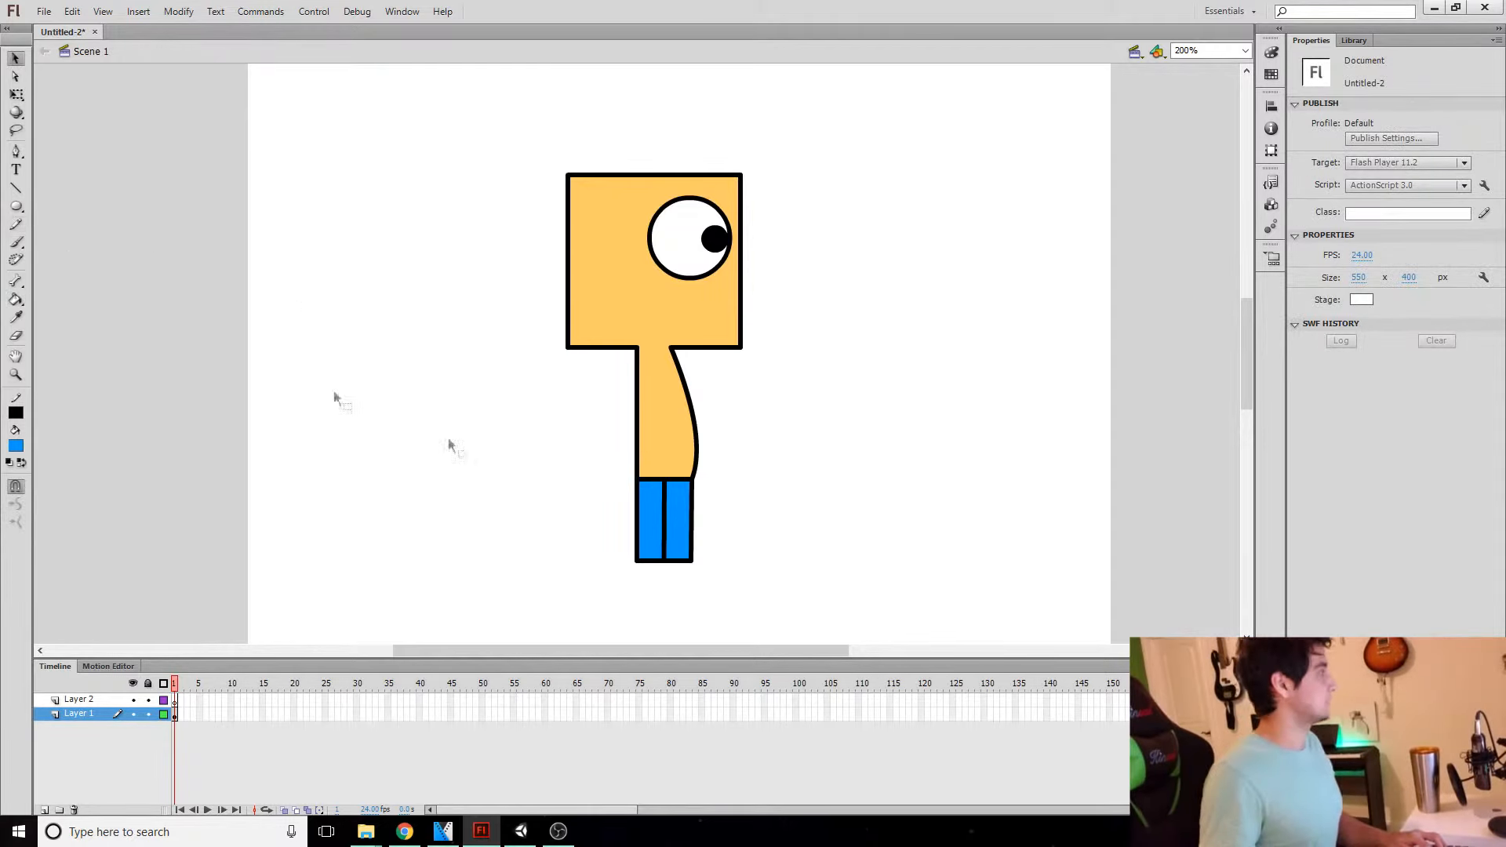
# Step: Draw a horizontal line across the body just above the legs and fill the resulting belt strip with medium grey
pyautogui.click(16, 188)
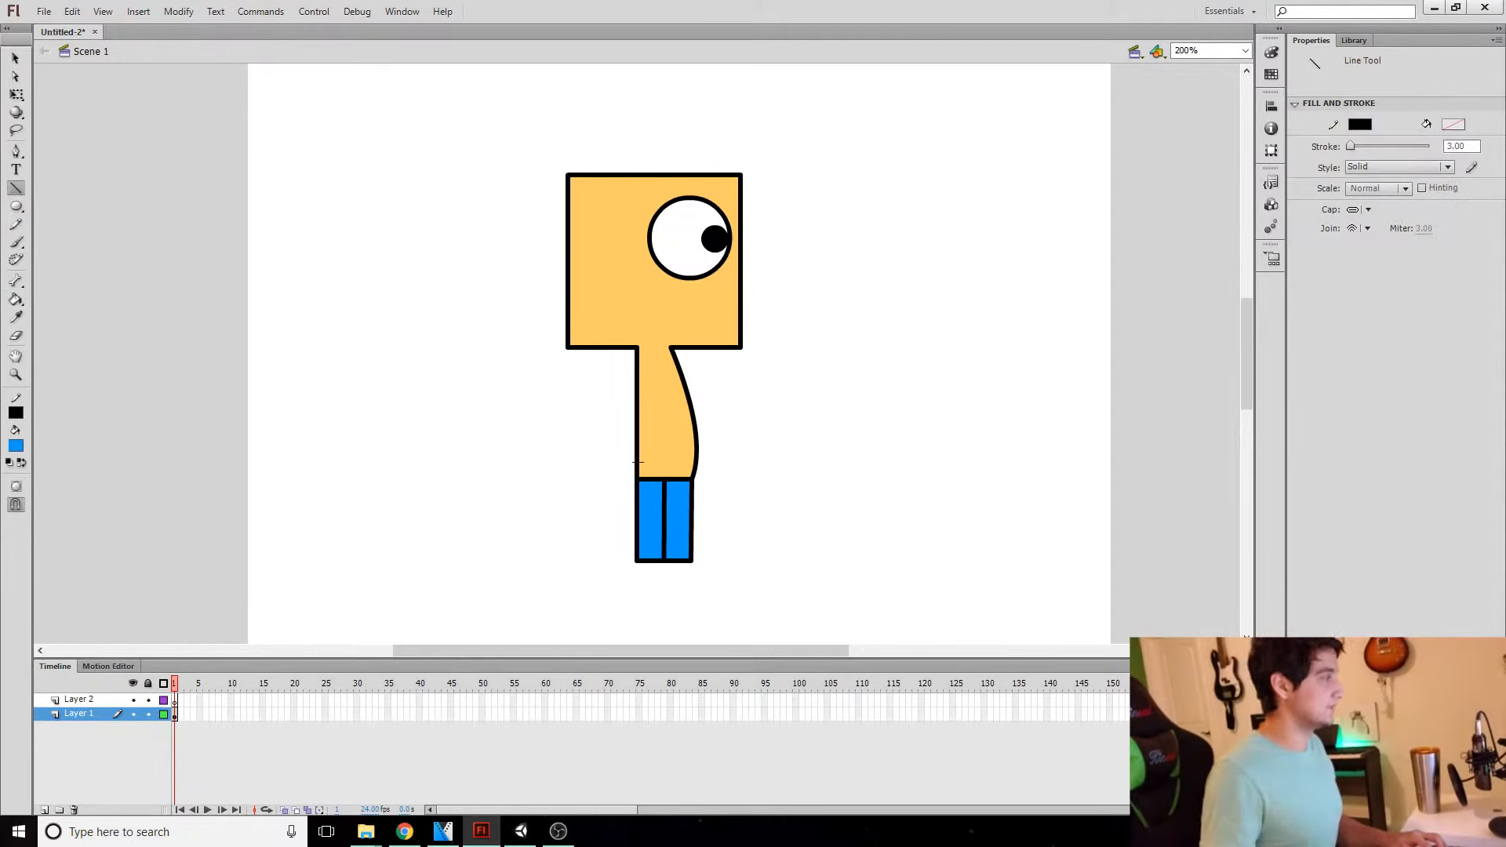
pyautogui.moveTo(696, 461); pyautogui.dragTo(697, 462)
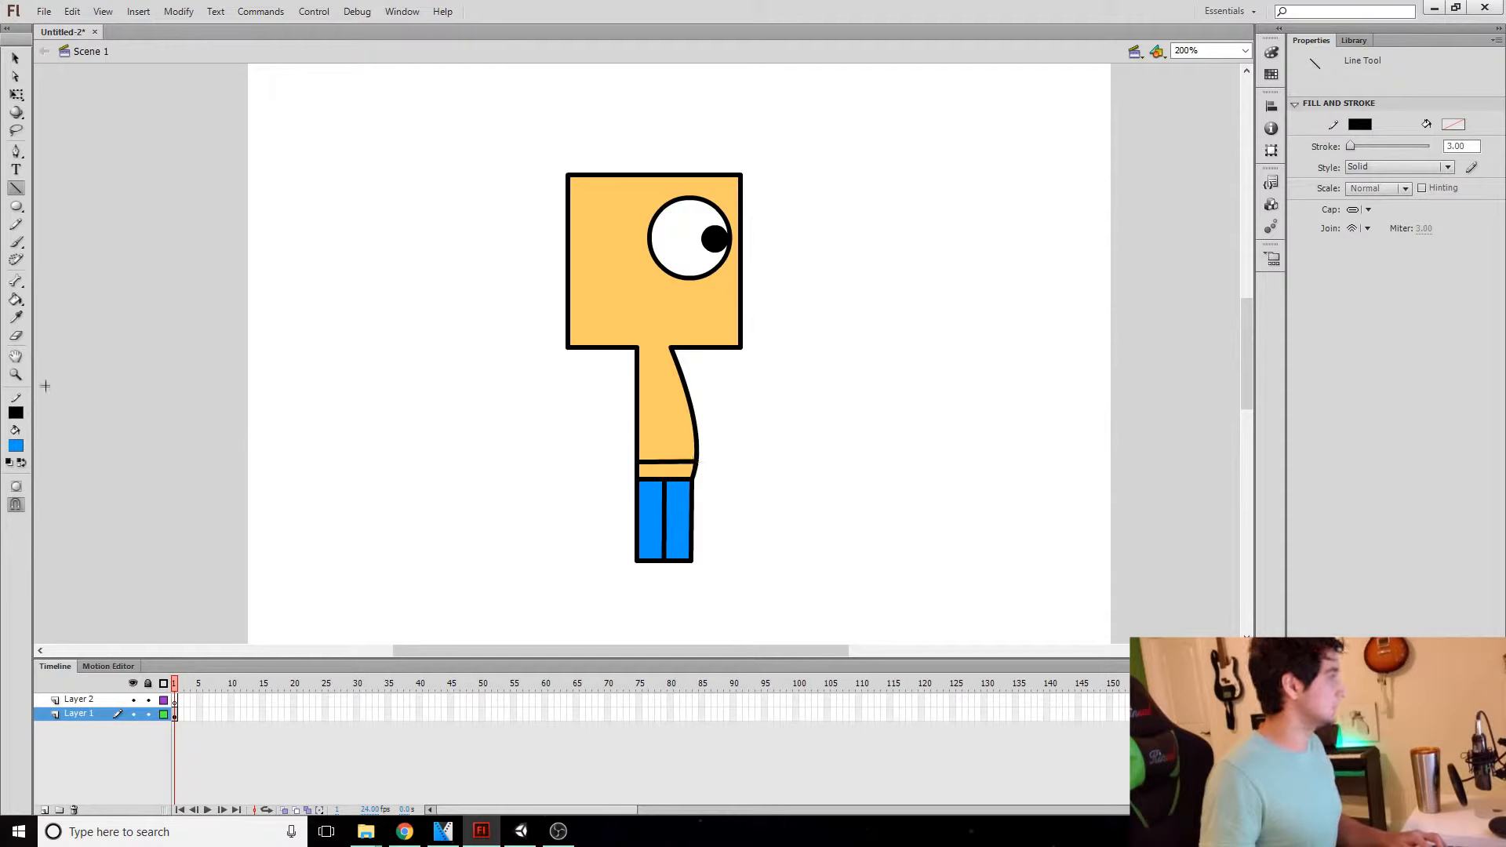
pyautogui.click(16, 412)
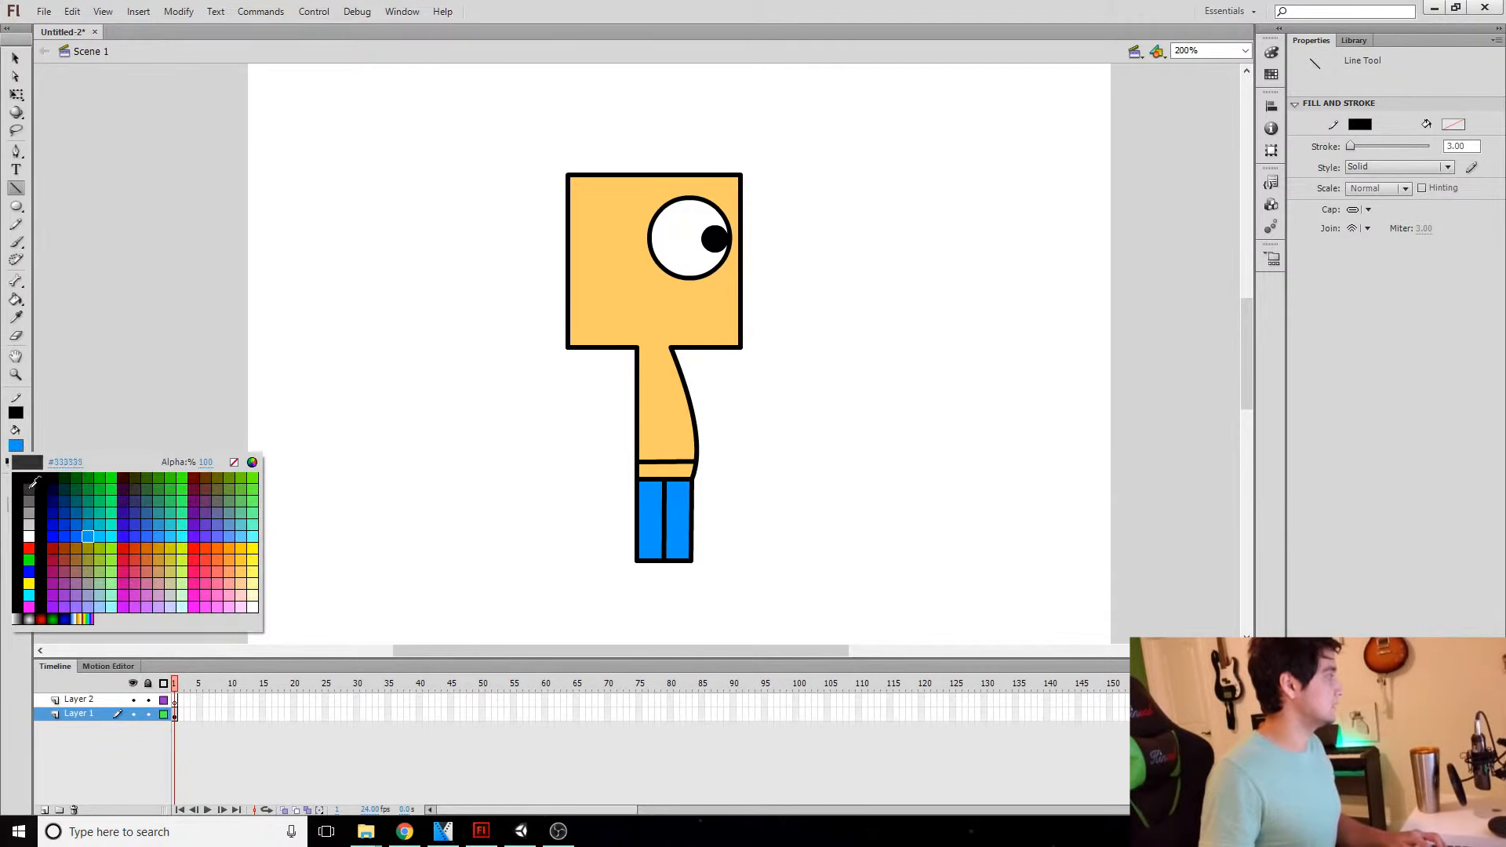
pyautogui.click(30, 488)
pyautogui.click(16, 446)
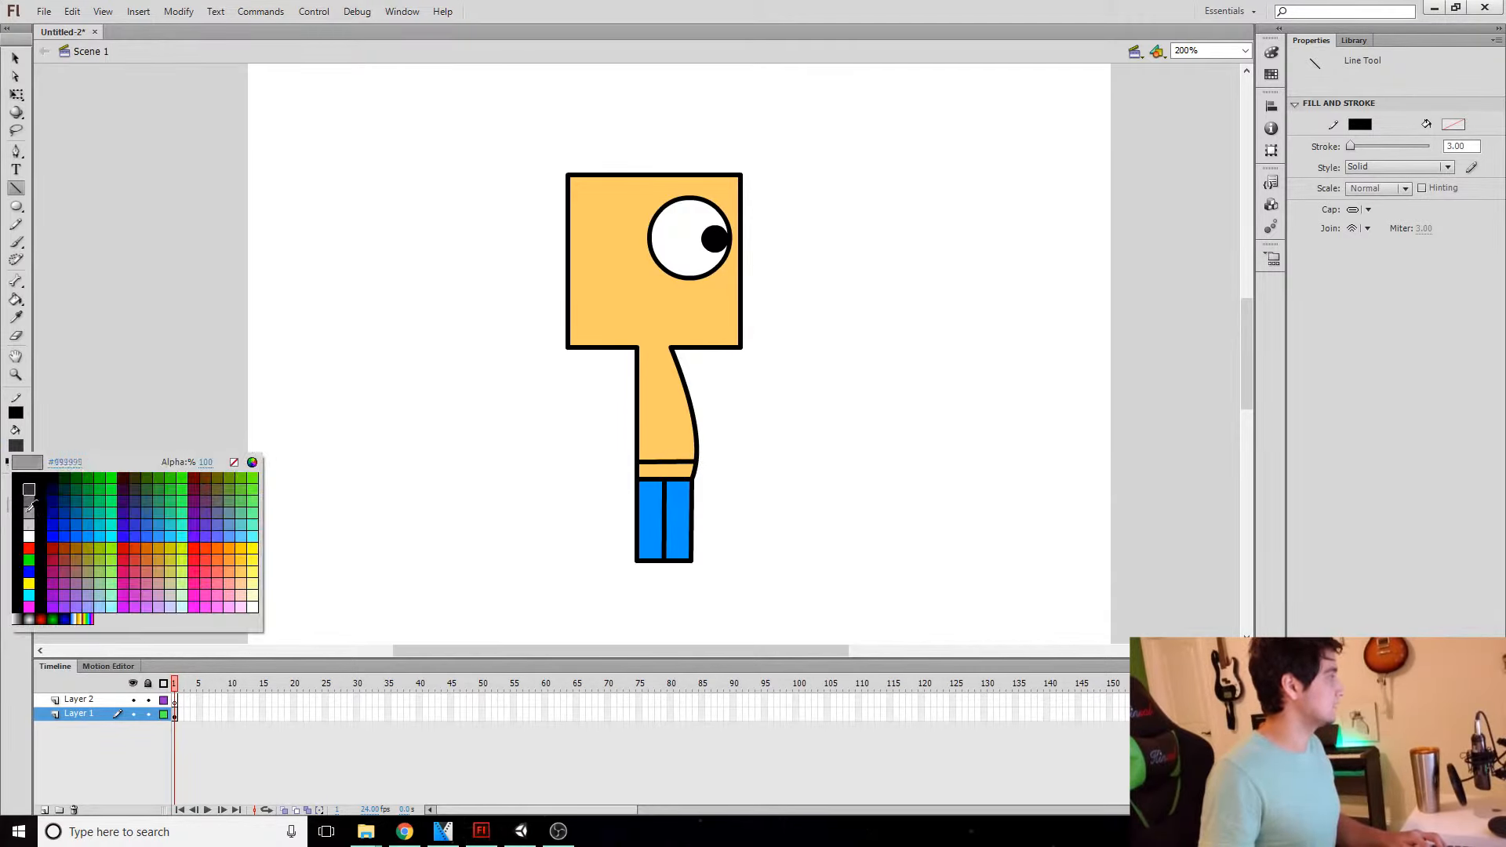
pyautogui.click(30, 507)
pyautogui.click(16, 299)
pyautogui.click(667, 469)
pyautogui.press('v')
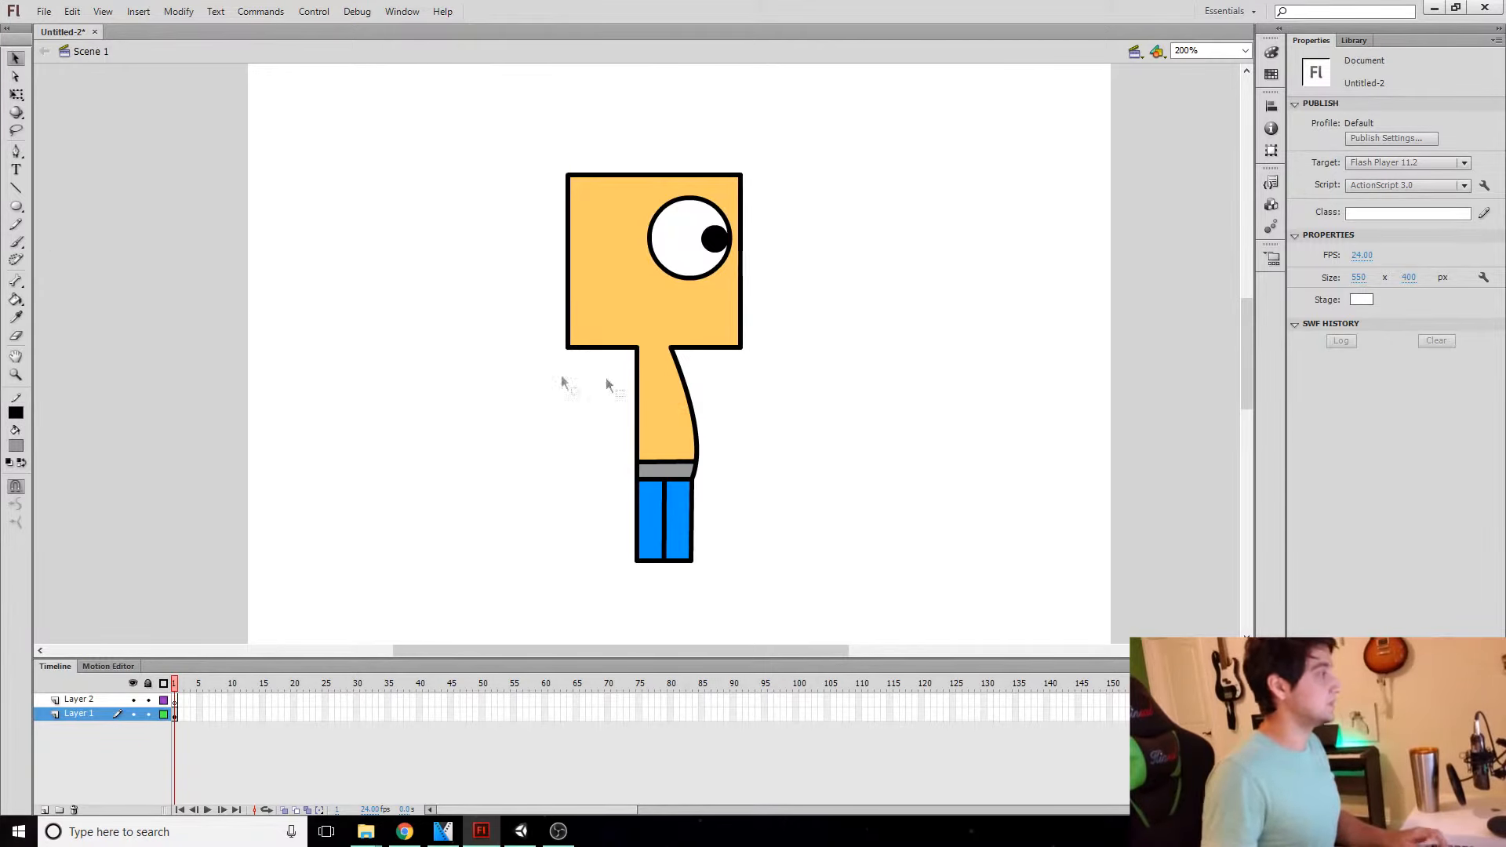
# Step: Draw a short vertical arm line inside the body and a slanted neckline across it just below the head
pyautogui.click(17, 189)
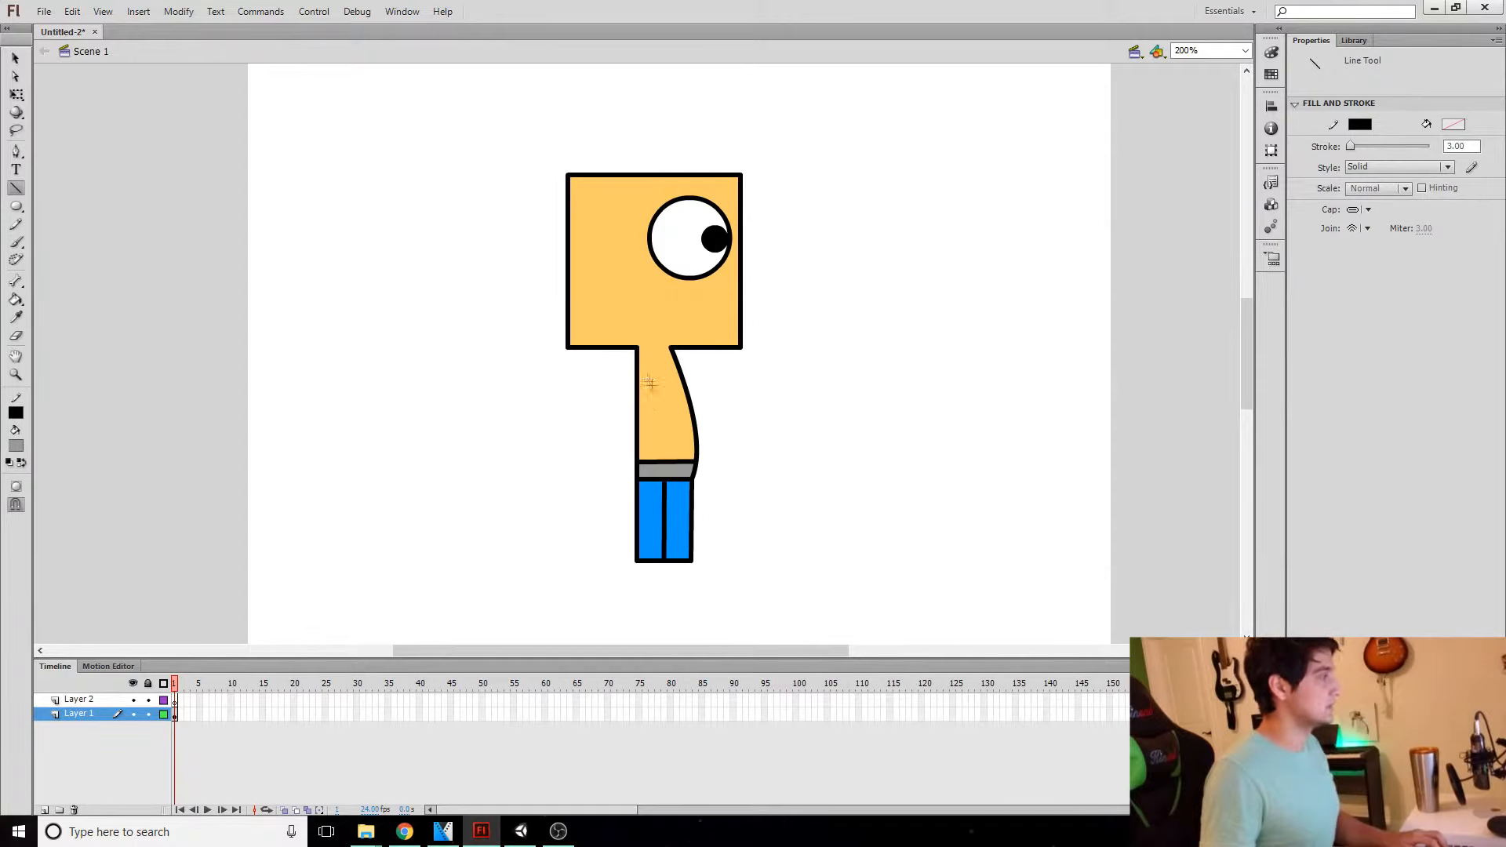
pyautogui.moveTo(647, 379); pyautogui.dragTo(676, 441)
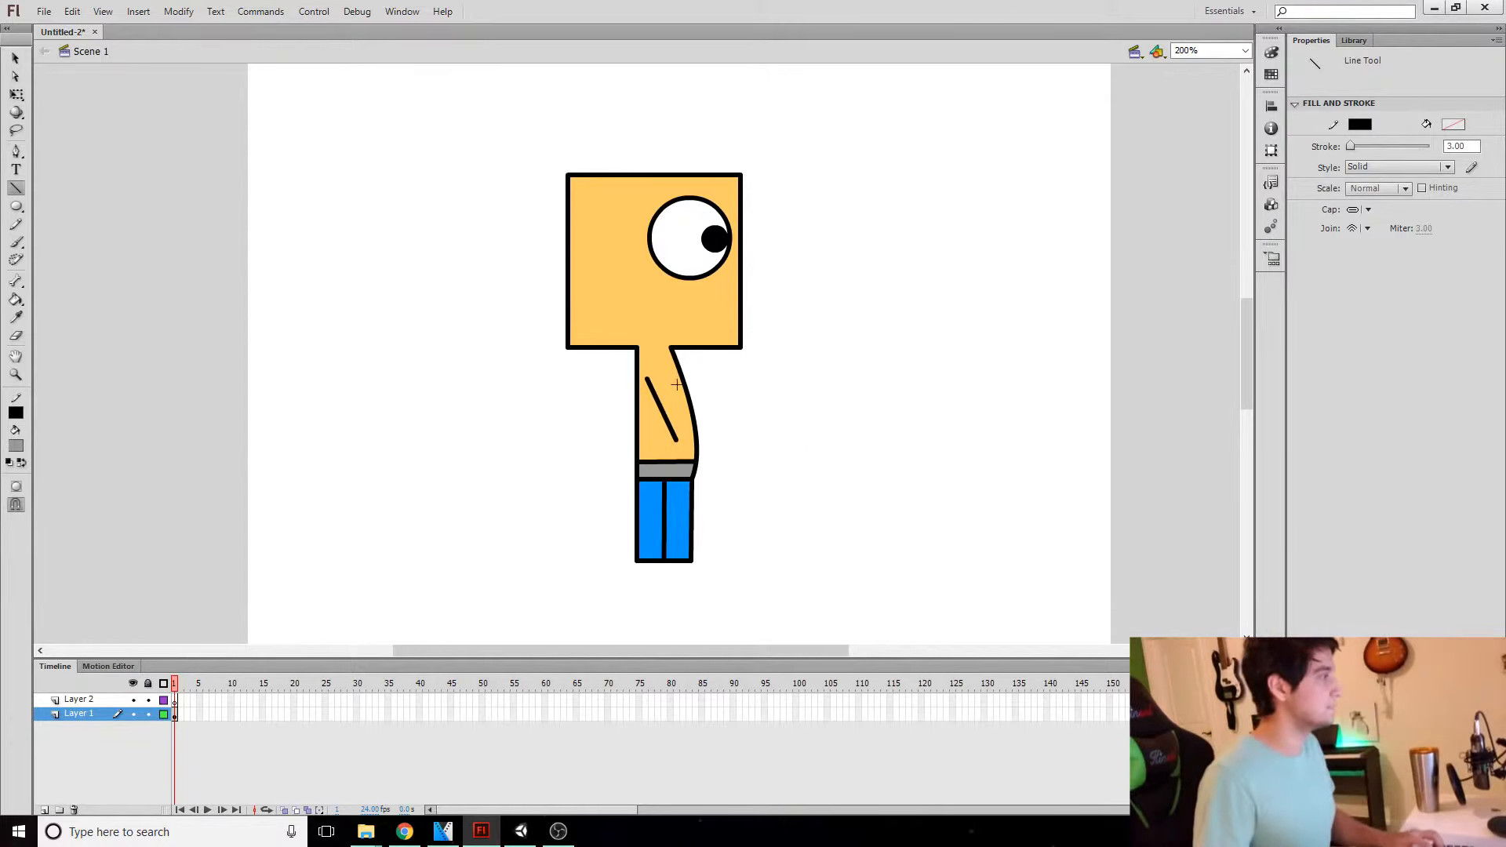
pyautogui.hotkey('ctrl', 'z')
pyautogui.moveTo(658, 387); pyautogui.dragTo(657, 442)
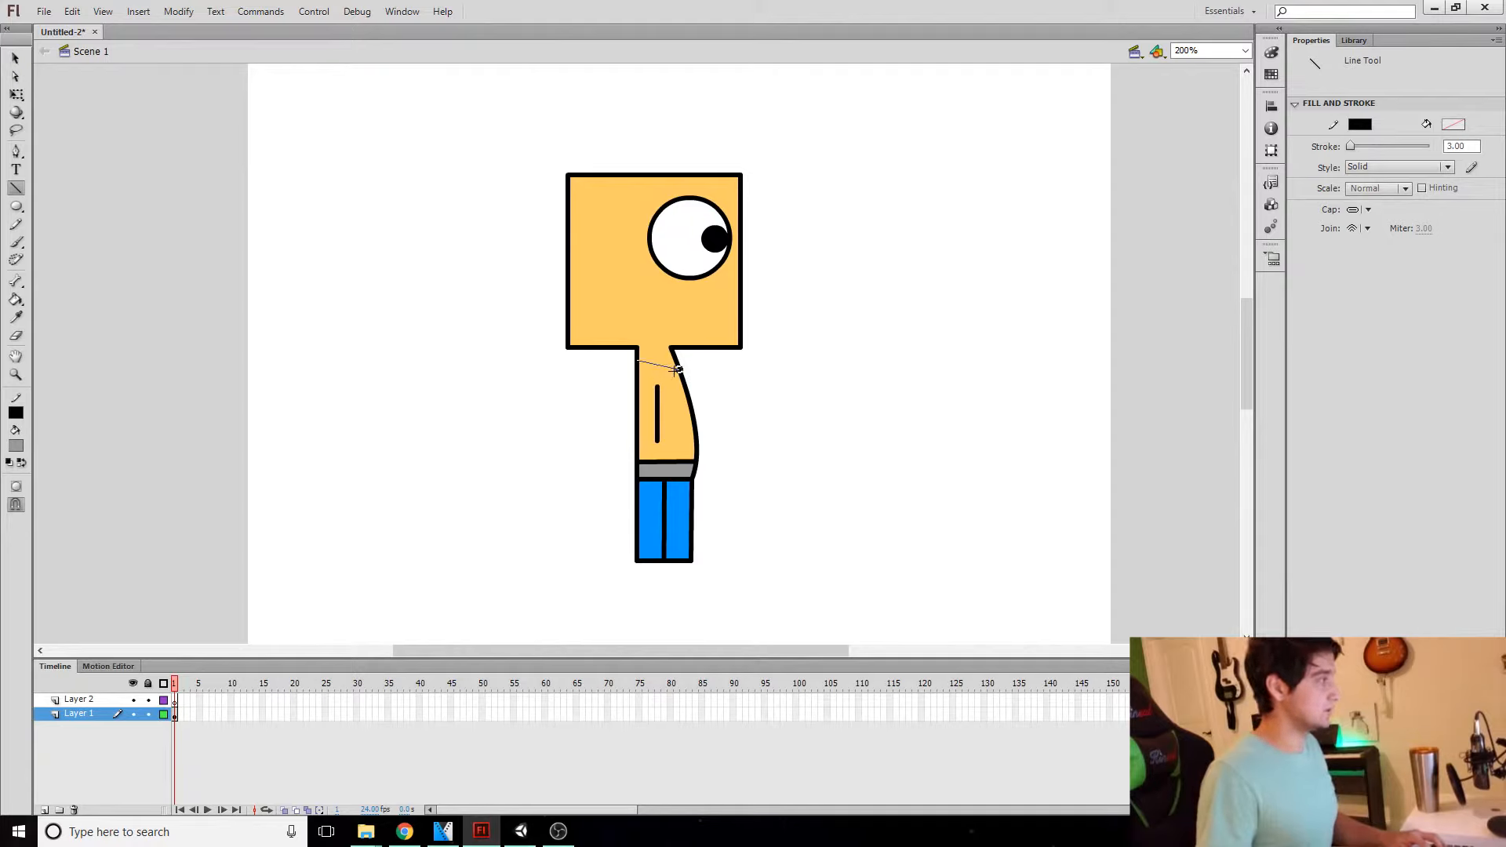
pyautogui.moveTo(680, 370); pyautogui.dragTo(679, 369)
pyautogui.press('v')
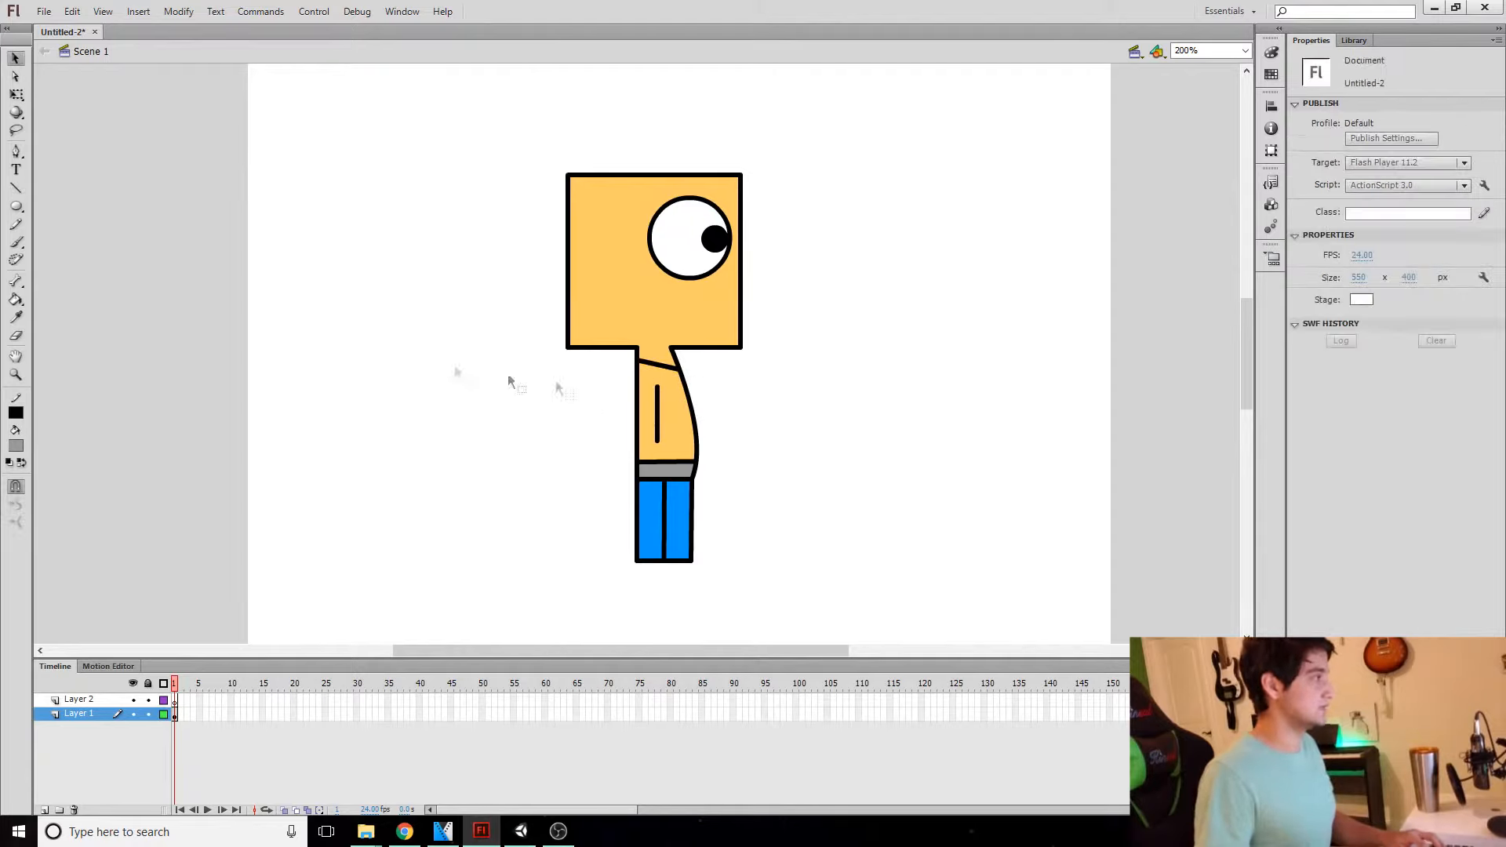
# Step: Fill the shirt area between the neckline and the belt with light blue
pyautogui.click(16, 299)
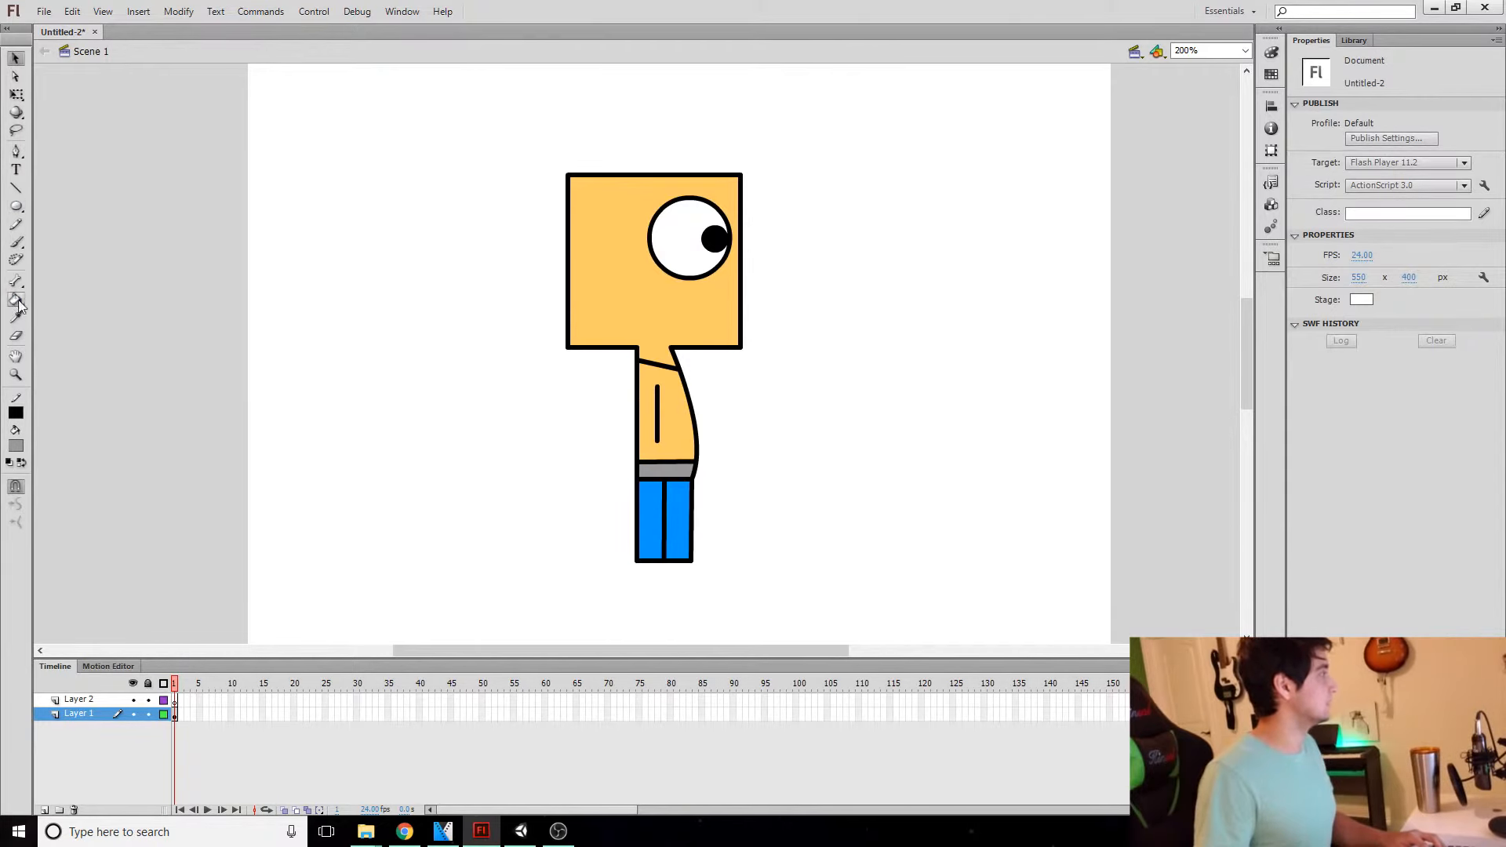
pyautogui.click(17, 447)
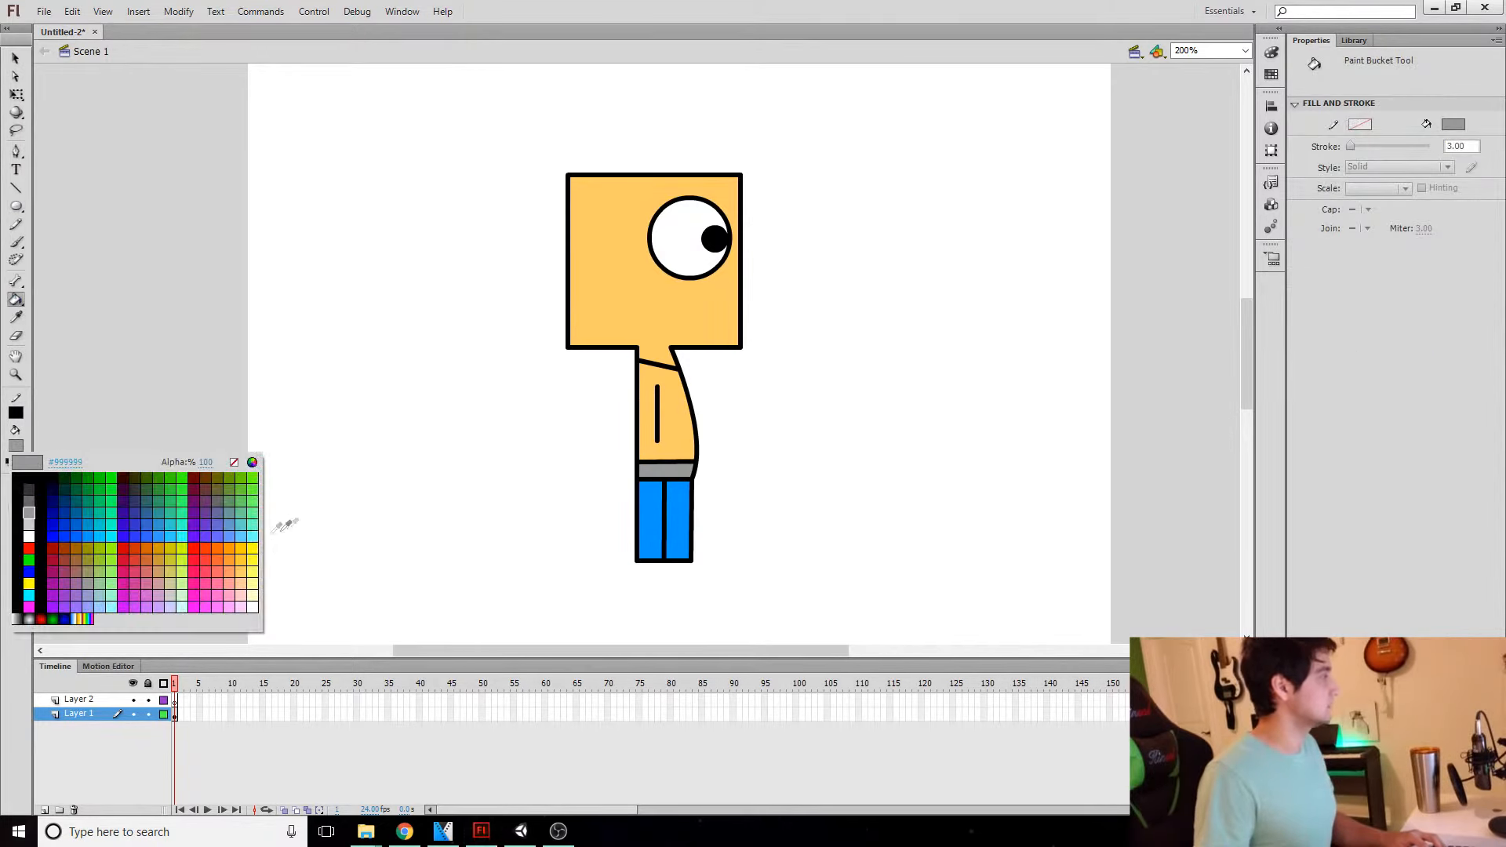
pyautogui.click(228, 531)
pyautogui.click(689, 423)
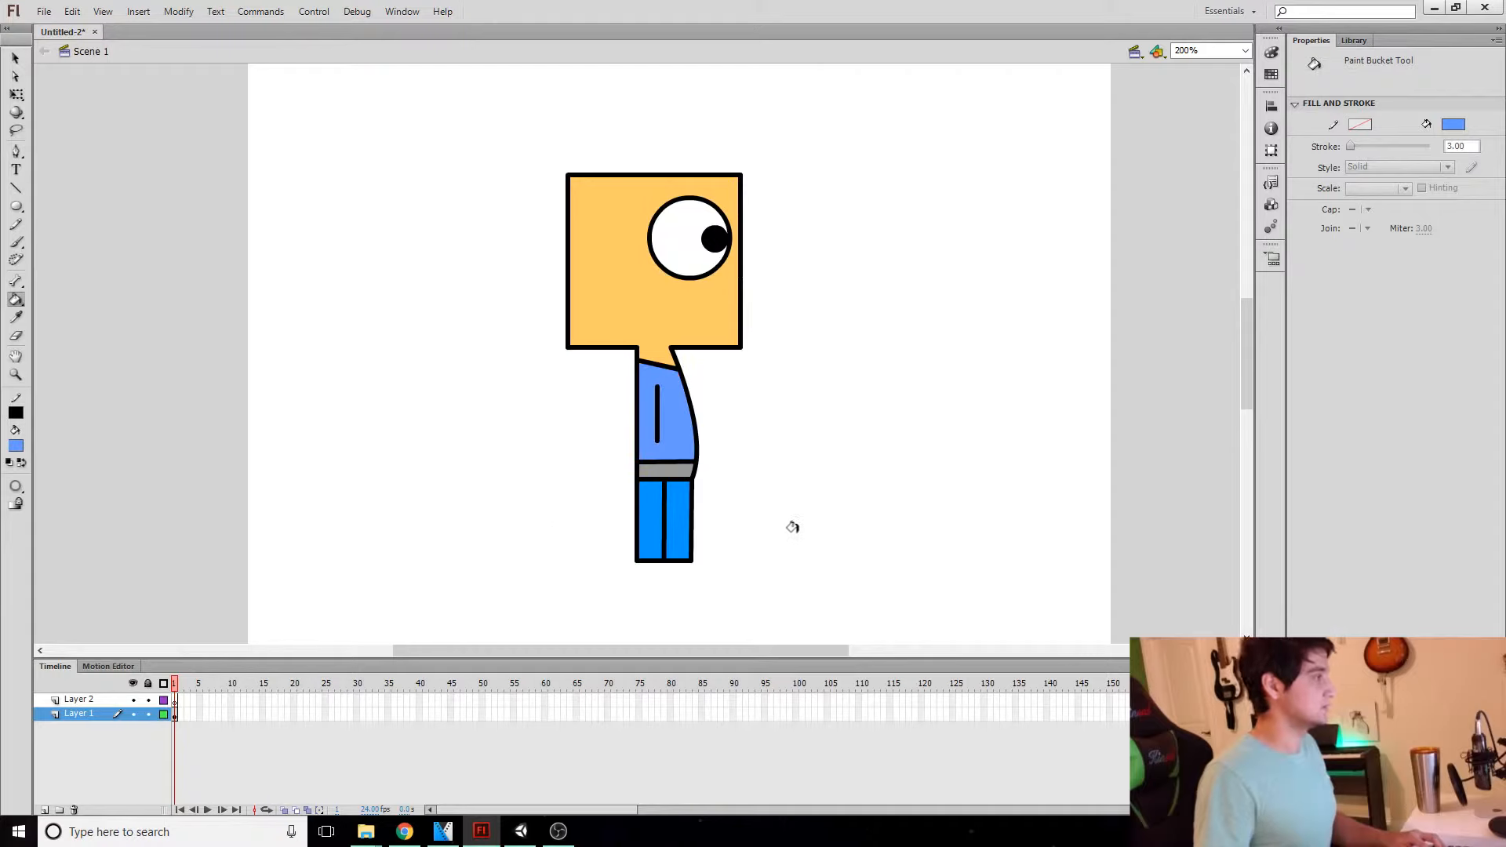
# Step: Recolour the shirt area with a green fill
pyautogui.click(17, 446)
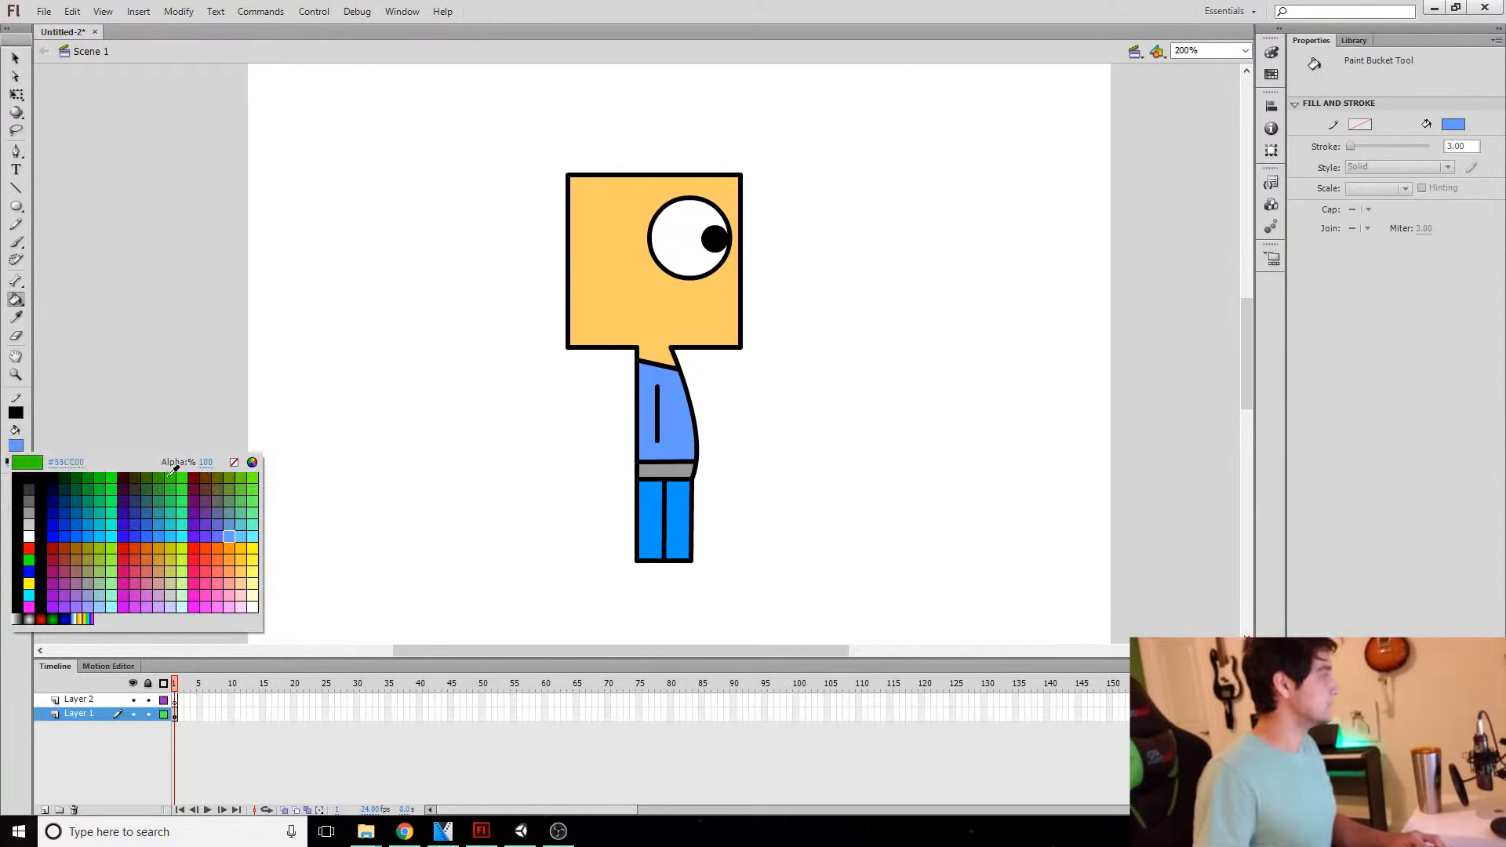
pyautogui.click(174, 468)
pyautogui.click(673, 426)
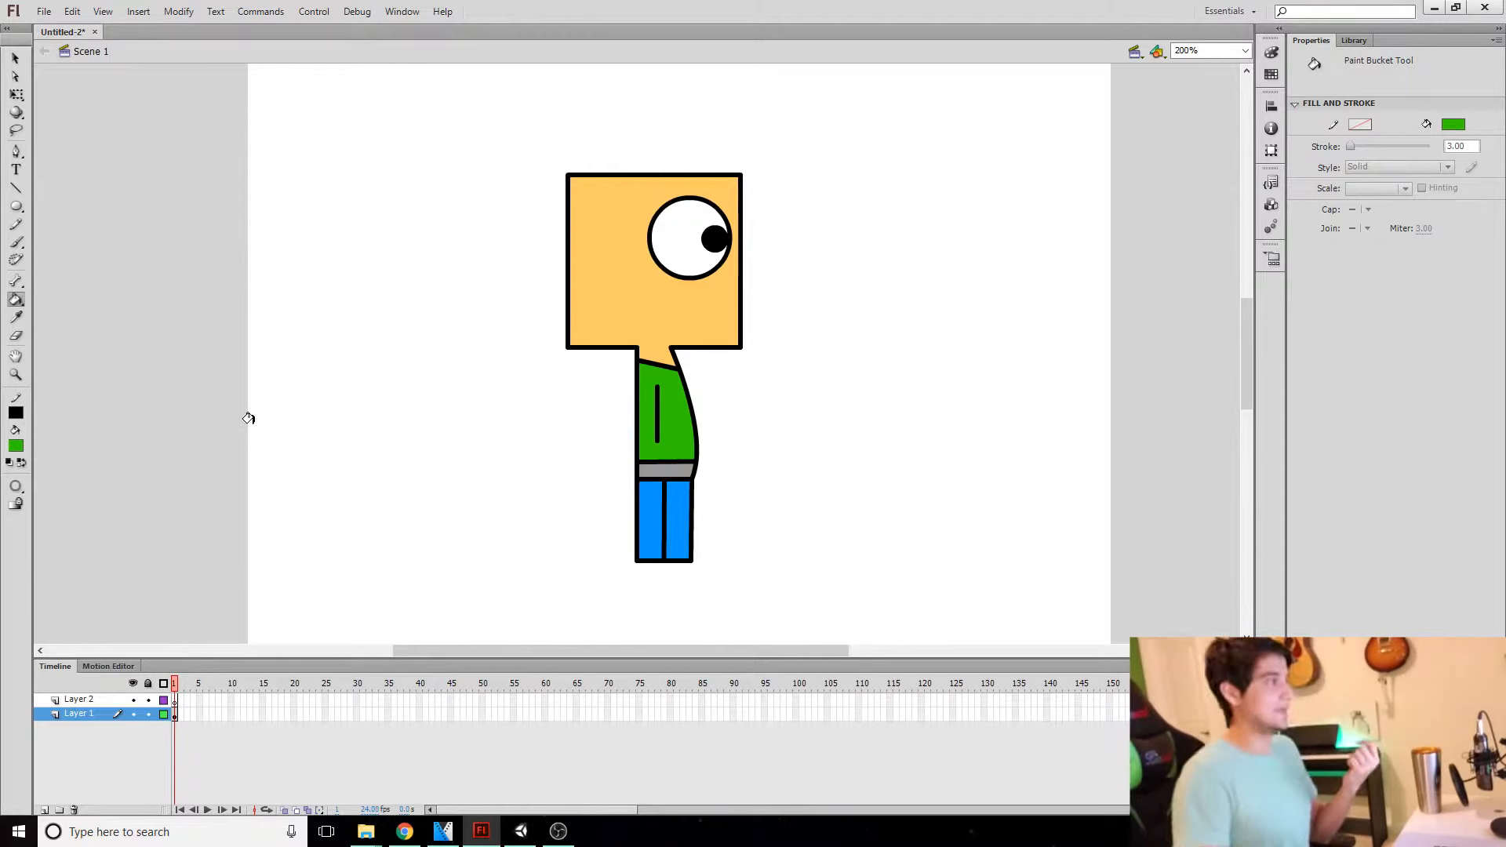
# Step: Fill both leg halves with solid black
pyautogui.click(16, 446)
pyautogui.click(24, 480)
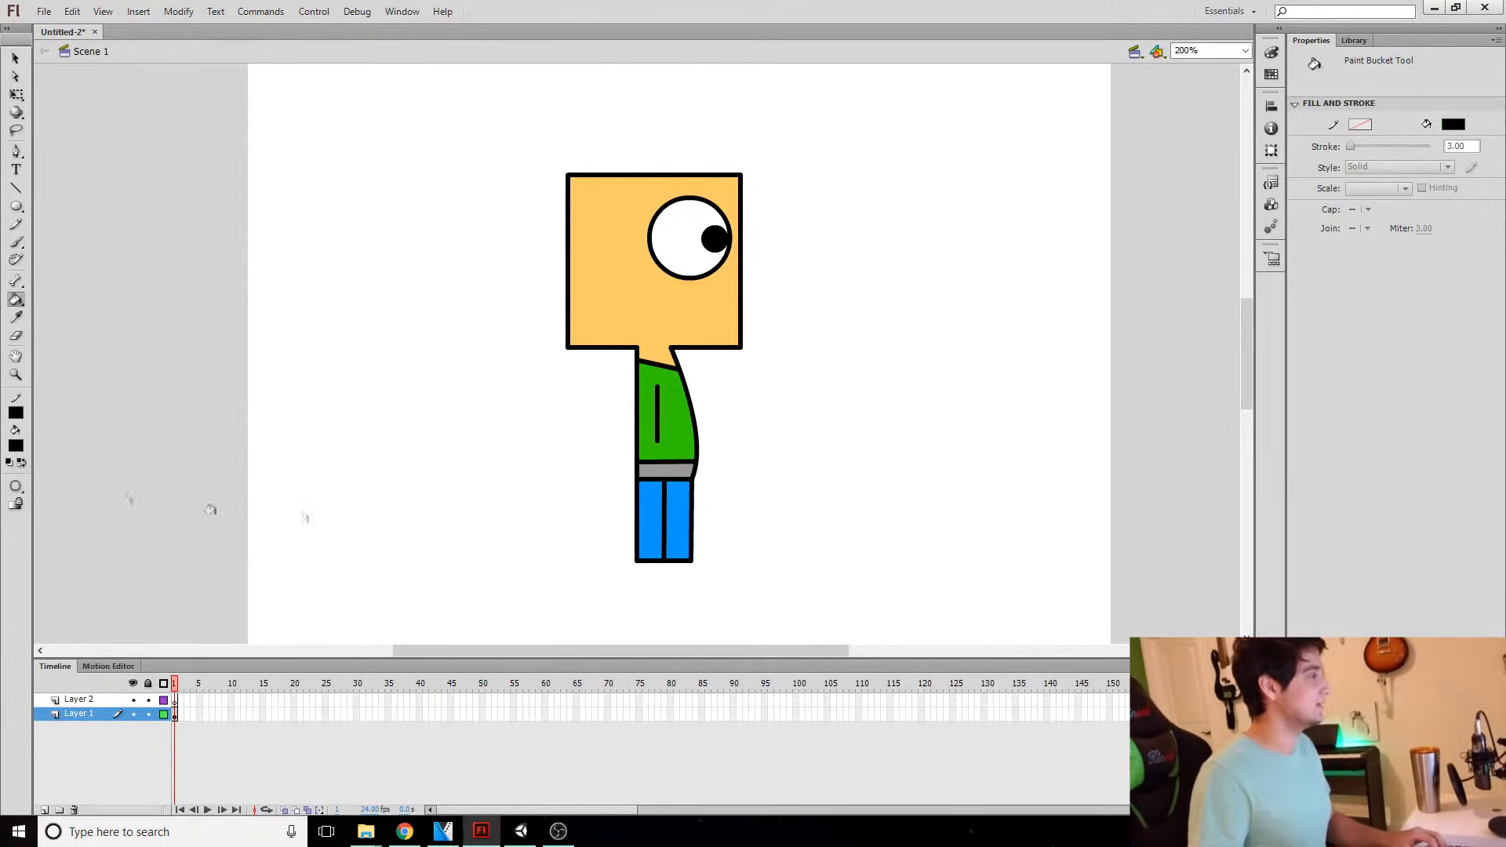
pyautogui.click(651, 510)
pyautogui.click(680, 511)
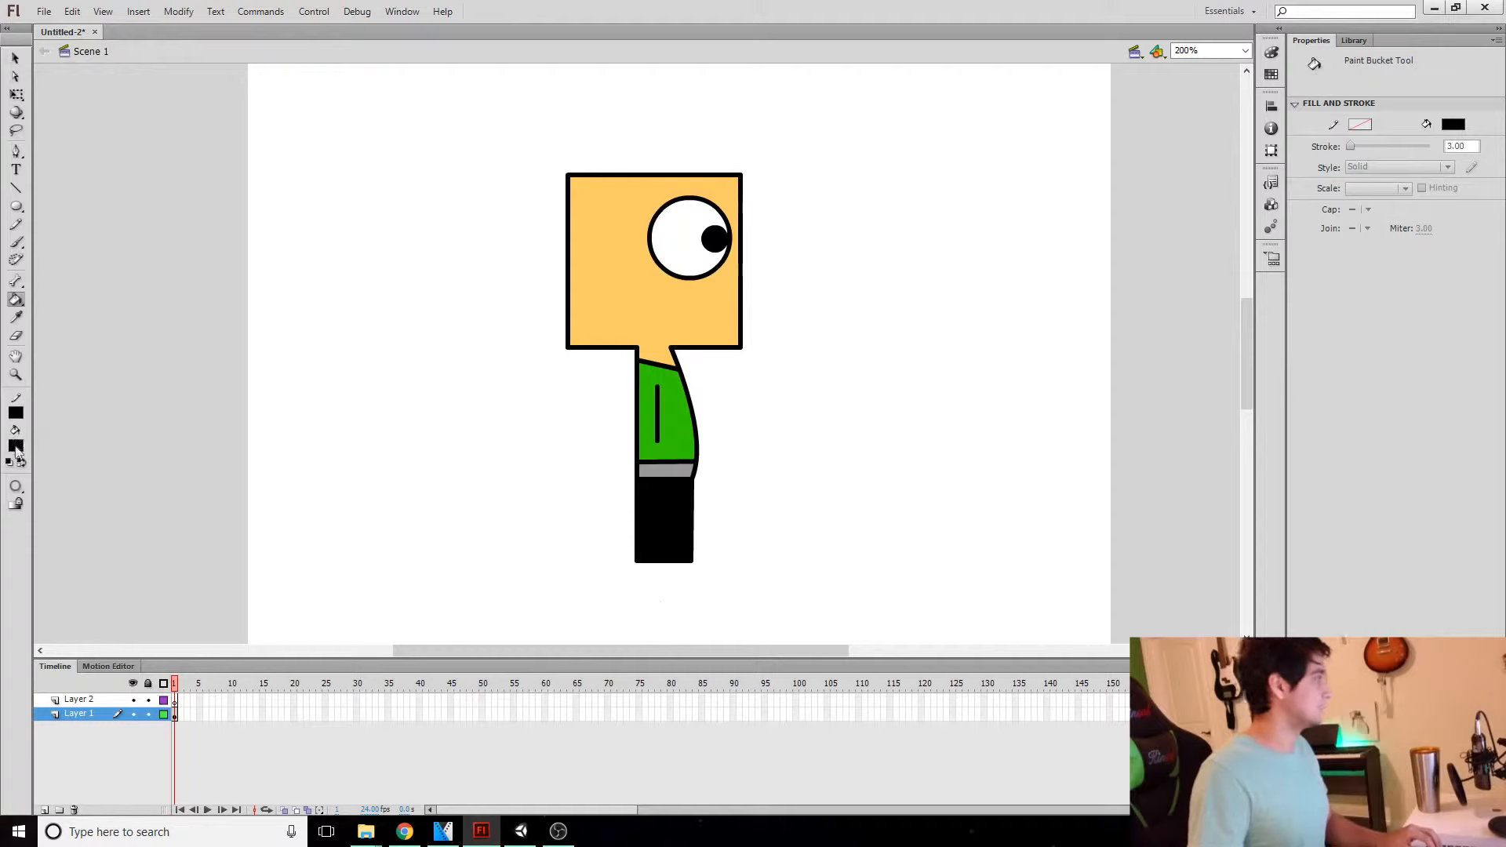
# Step: Fill both leg halves with dark grey
pyautogui.click(16, 446)
pyautogui.click(24, 488)
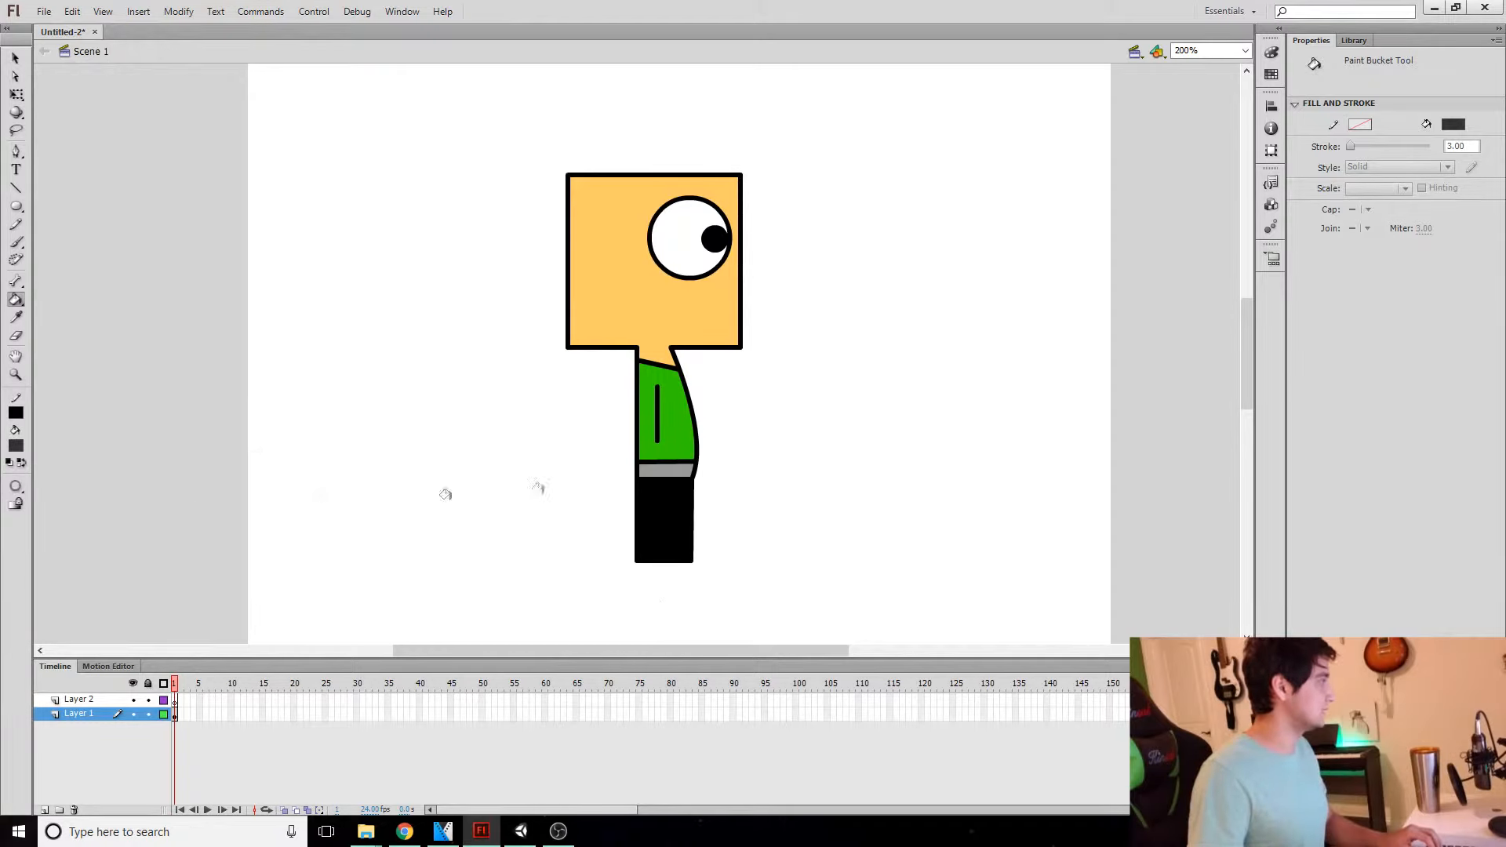
pyautogui.click(649, 509)
pyautogui.click(680, 508)
pyautogui.press('v')
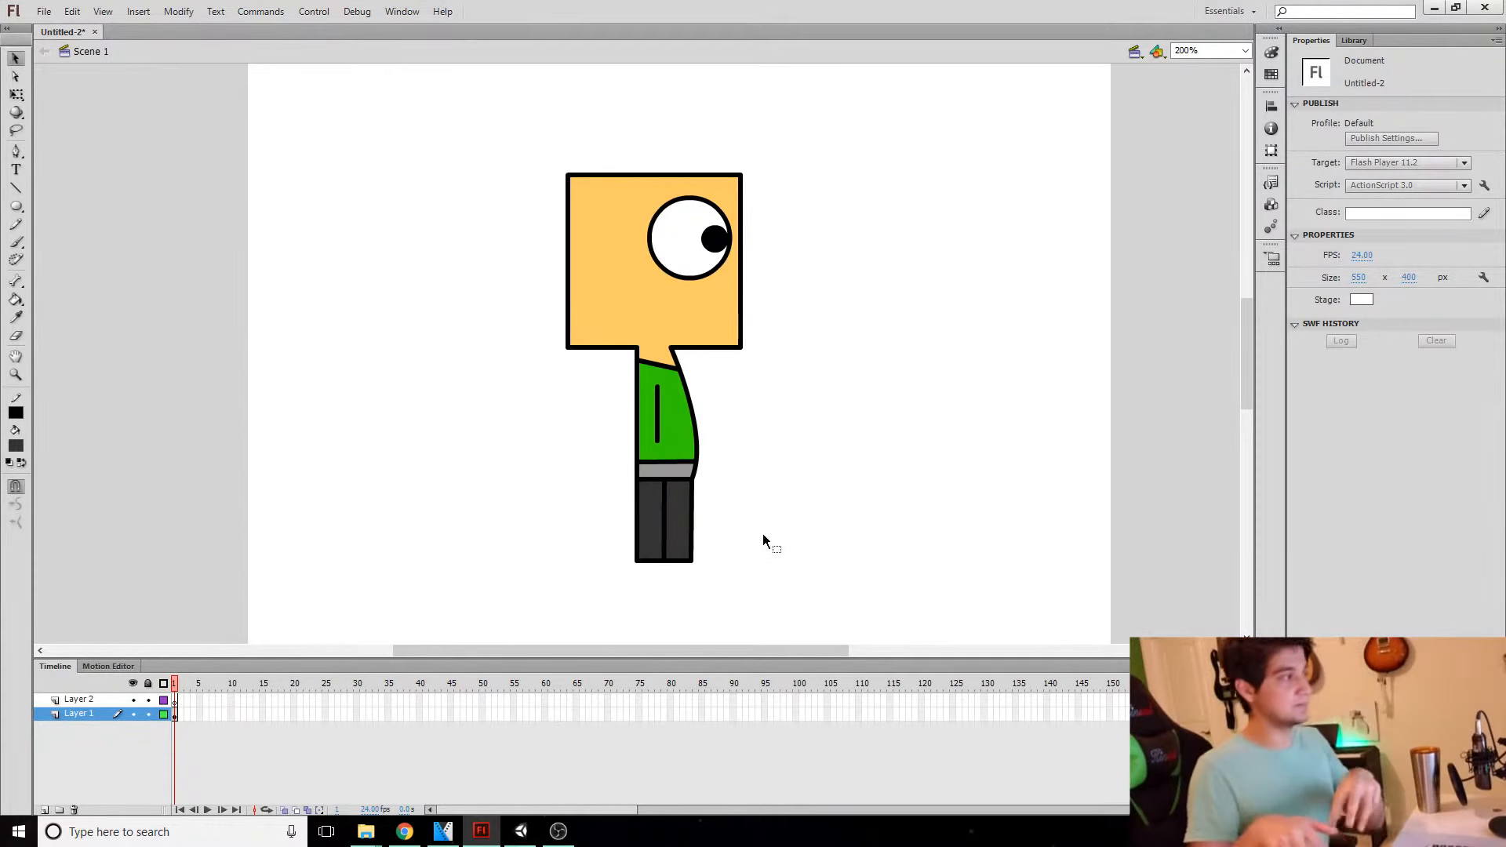
# Step: Delete the legs' centre line and right edge line, and pull the lower right corner of the fill inward
pyautogui.click(663, 532)
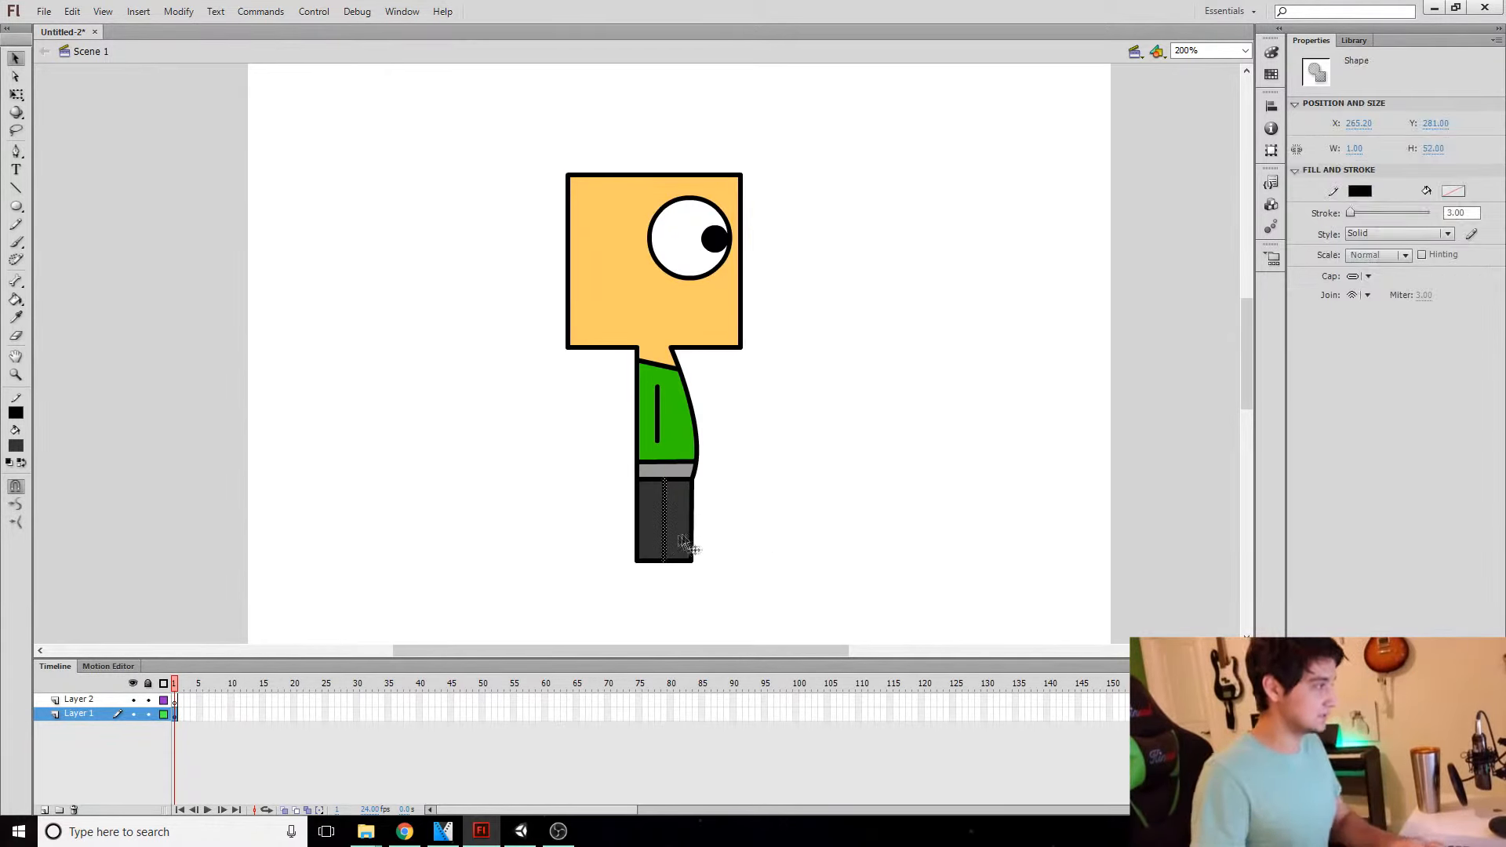
pyautogui.press('Delete')
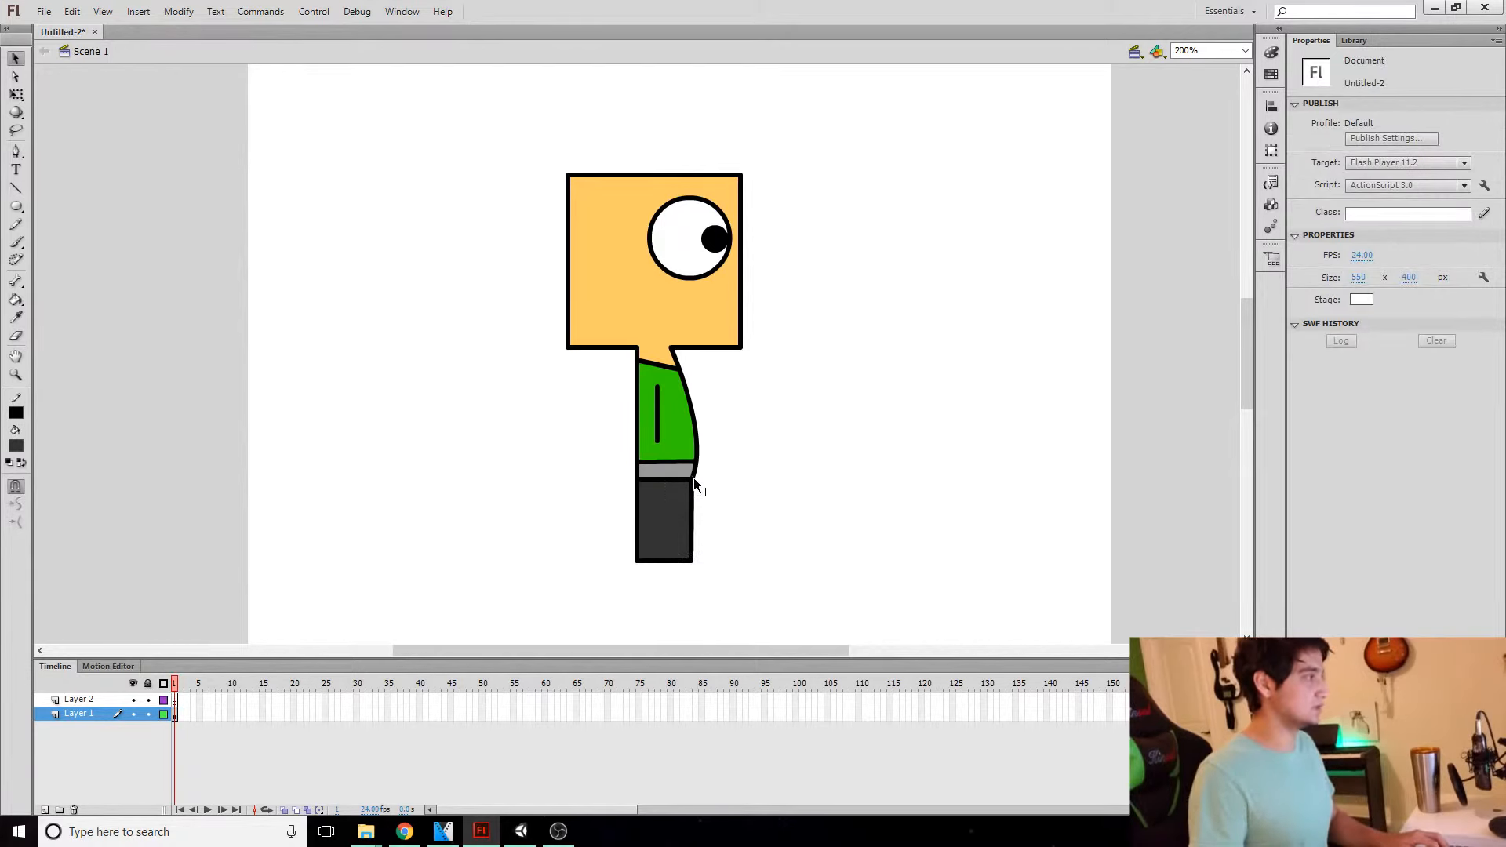
pyautogui.click(695, 492)
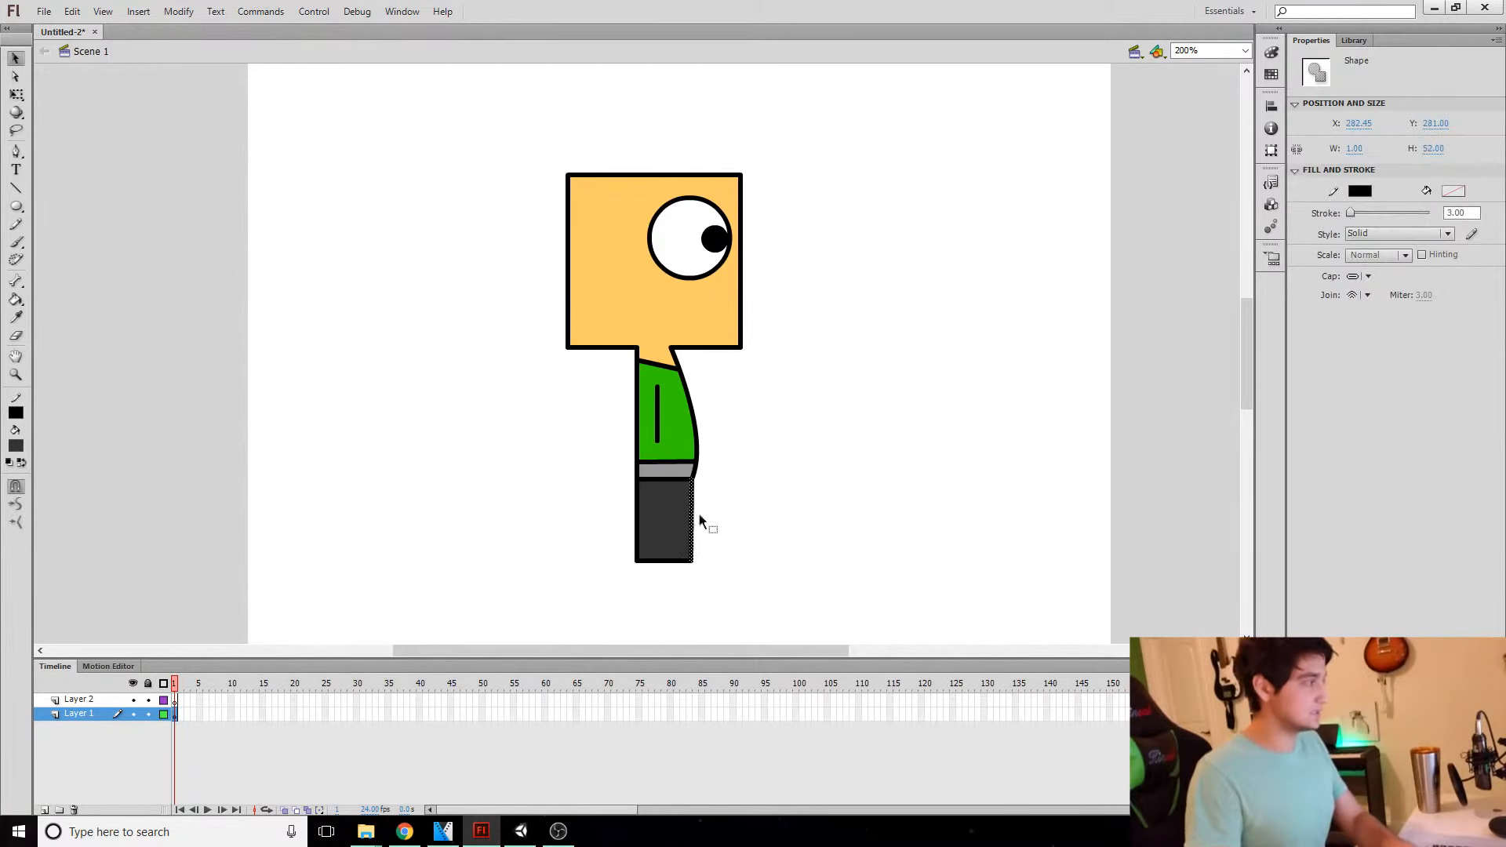
pyautogui.click(699, 517)
pyautogui.moveTo(692, 560); pyautogui.dragTo(670, 561)
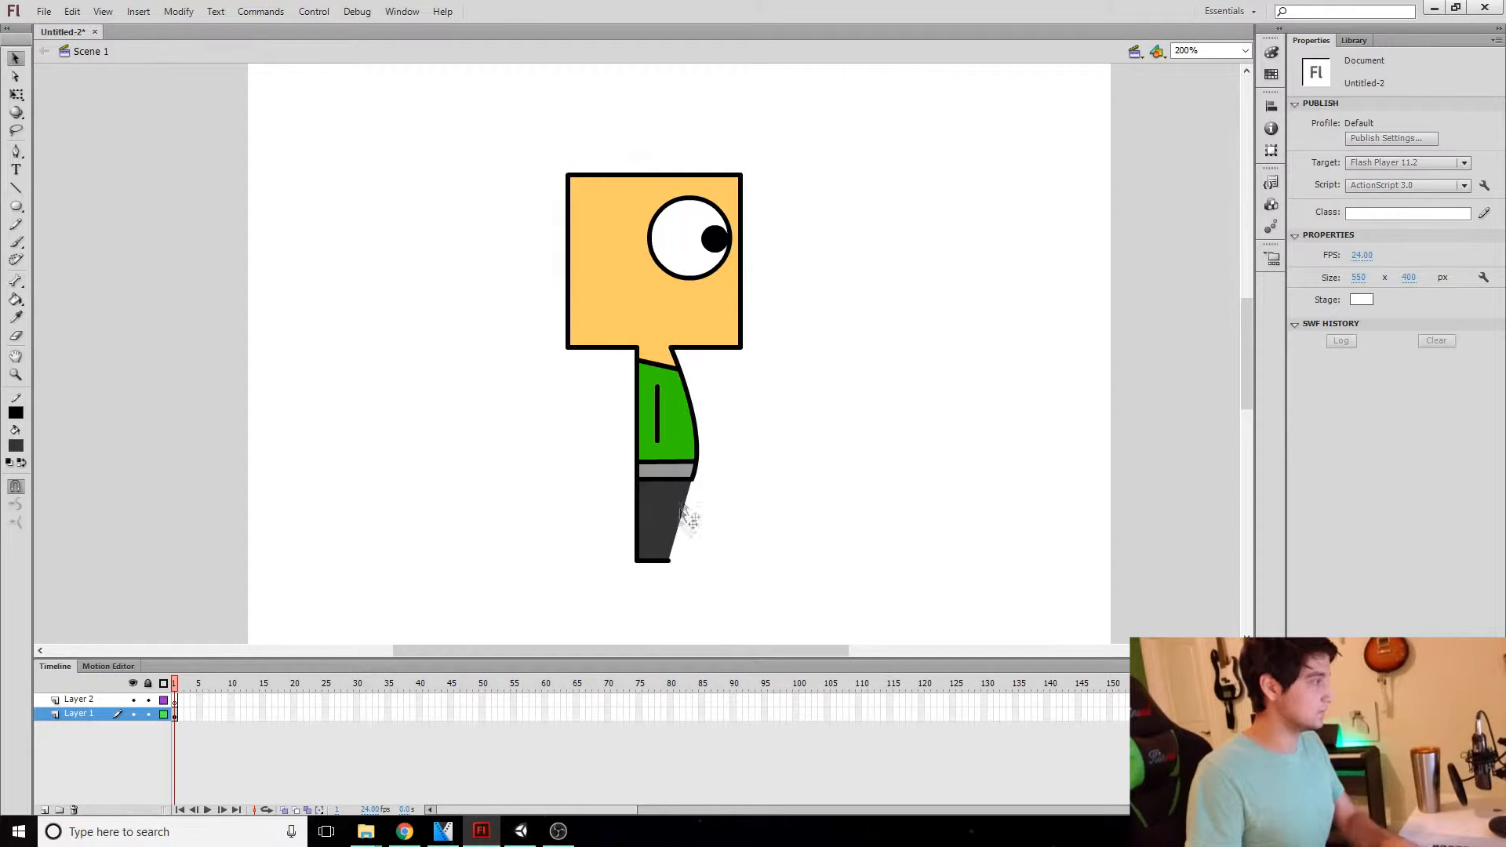
# Step: Draw a straight vertical right edge from the leg's lower right corner up to the belt and remove the excess fill beyond it
pyautogui.click(15, 188)
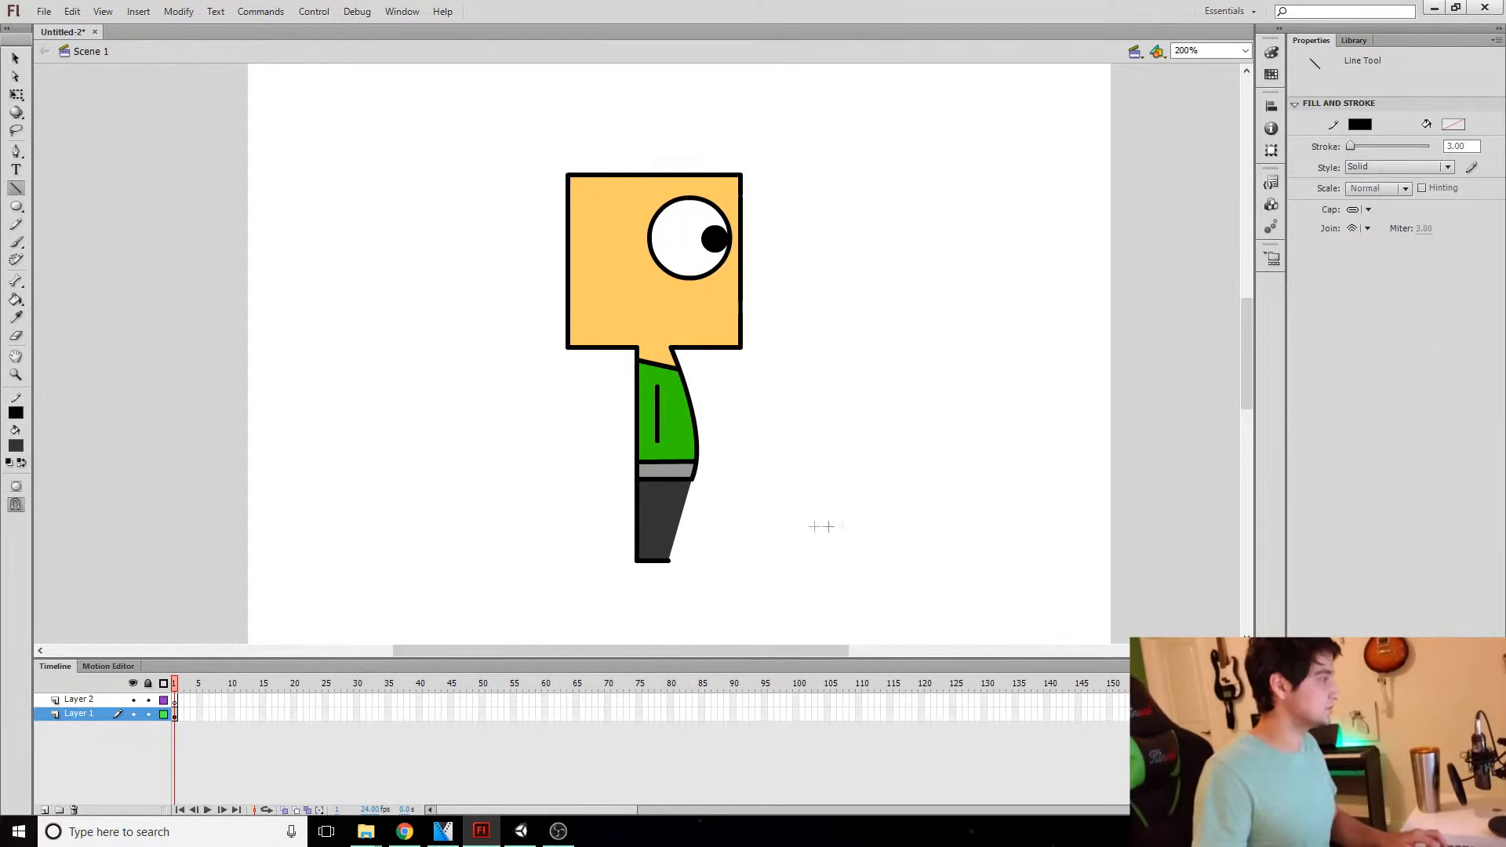
pyautogui.moveTo(669, 560); pyautogui.dragTo(665, 479)
pyautogui.press('v')
pyautogui.click(685, 492)
pyautogui.press('Delete')
pyautogui.moveTo(674, 482); pyautogui.dragTo(669, 480)
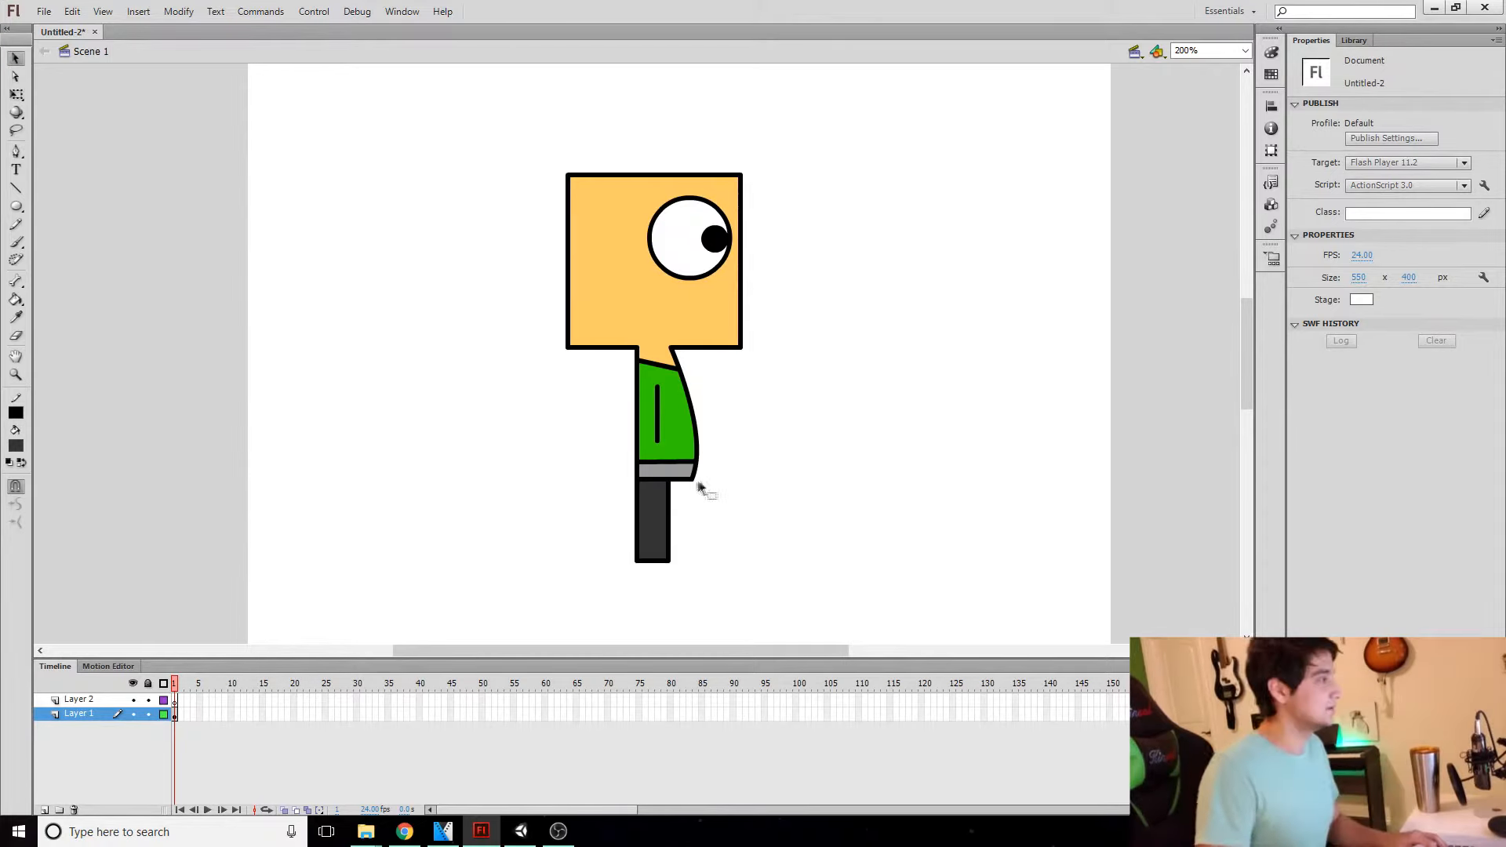
# Step: Reshape the body's lower right side into a curve meeting the narrowed leg, and raise the belt line so it is horizontal
pyautogui.moveTo(692, 480)
pyautogui.mouseDown()
pyautogui.moveTo(673, 481)
pyautogui.moveTo(697, 466)
pyautogui.moveTo(689, 453)
pyautogui.mouseUp()
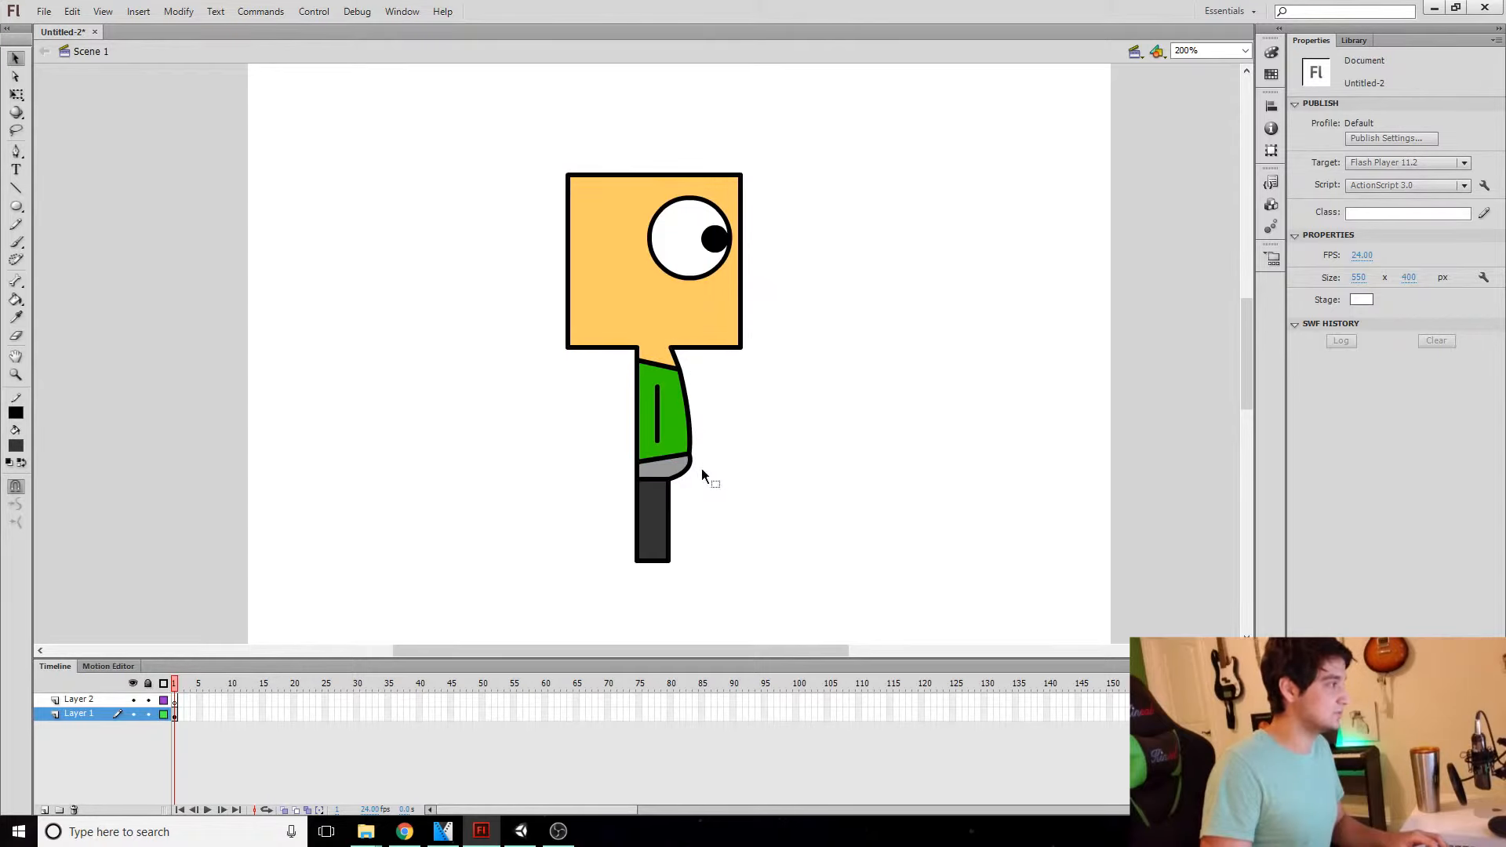
pyautogui.moveTo(688, 457); pyautogui.dragTo(637, 453)
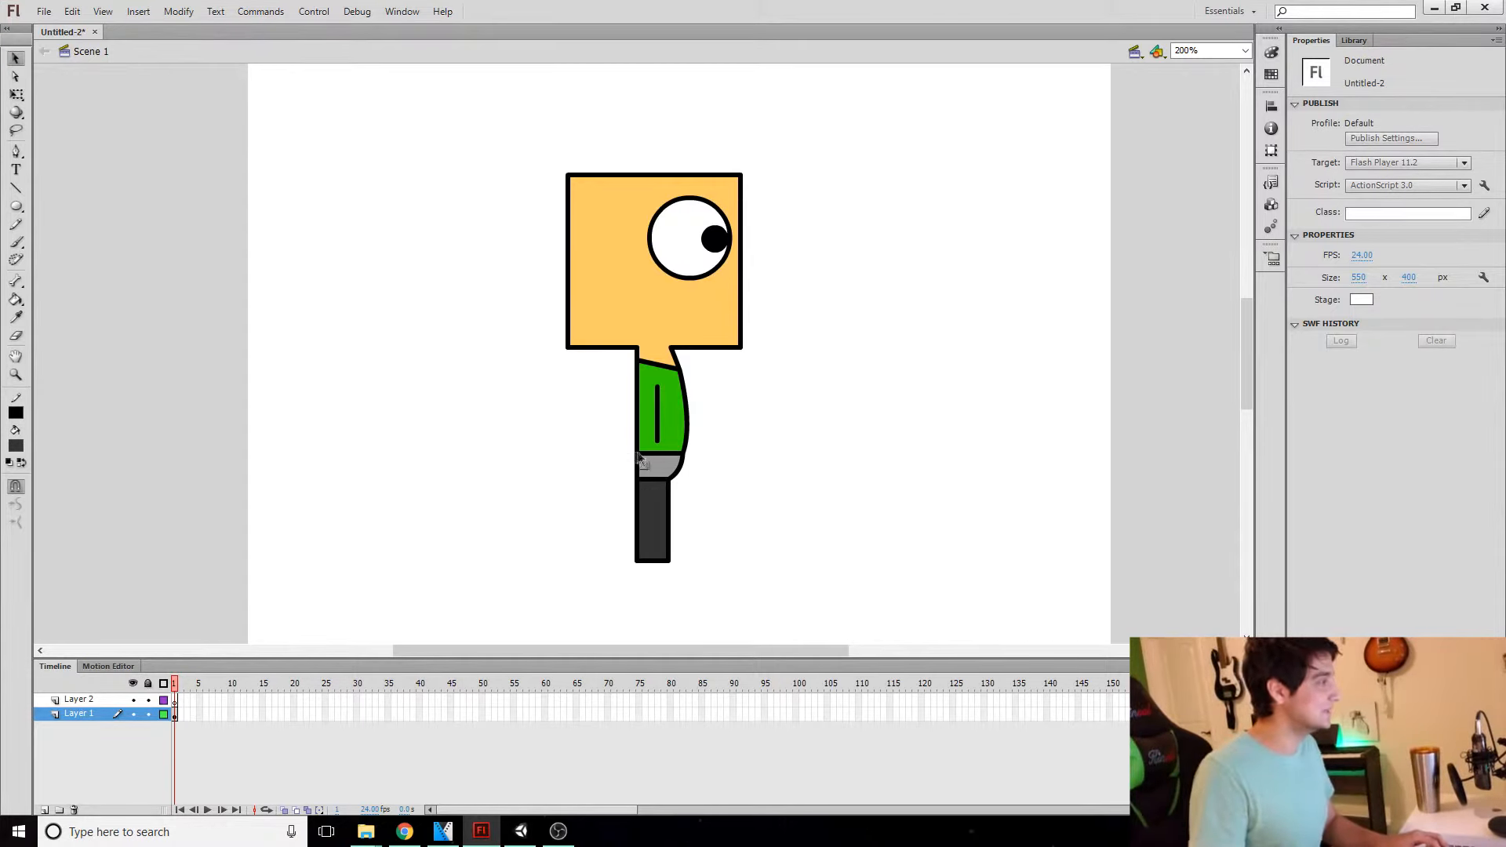
# Step: Delete the belt's upper line and grey fill, and fill the gap with the green sampled from the shirt
pyautogui.click(643, 454)
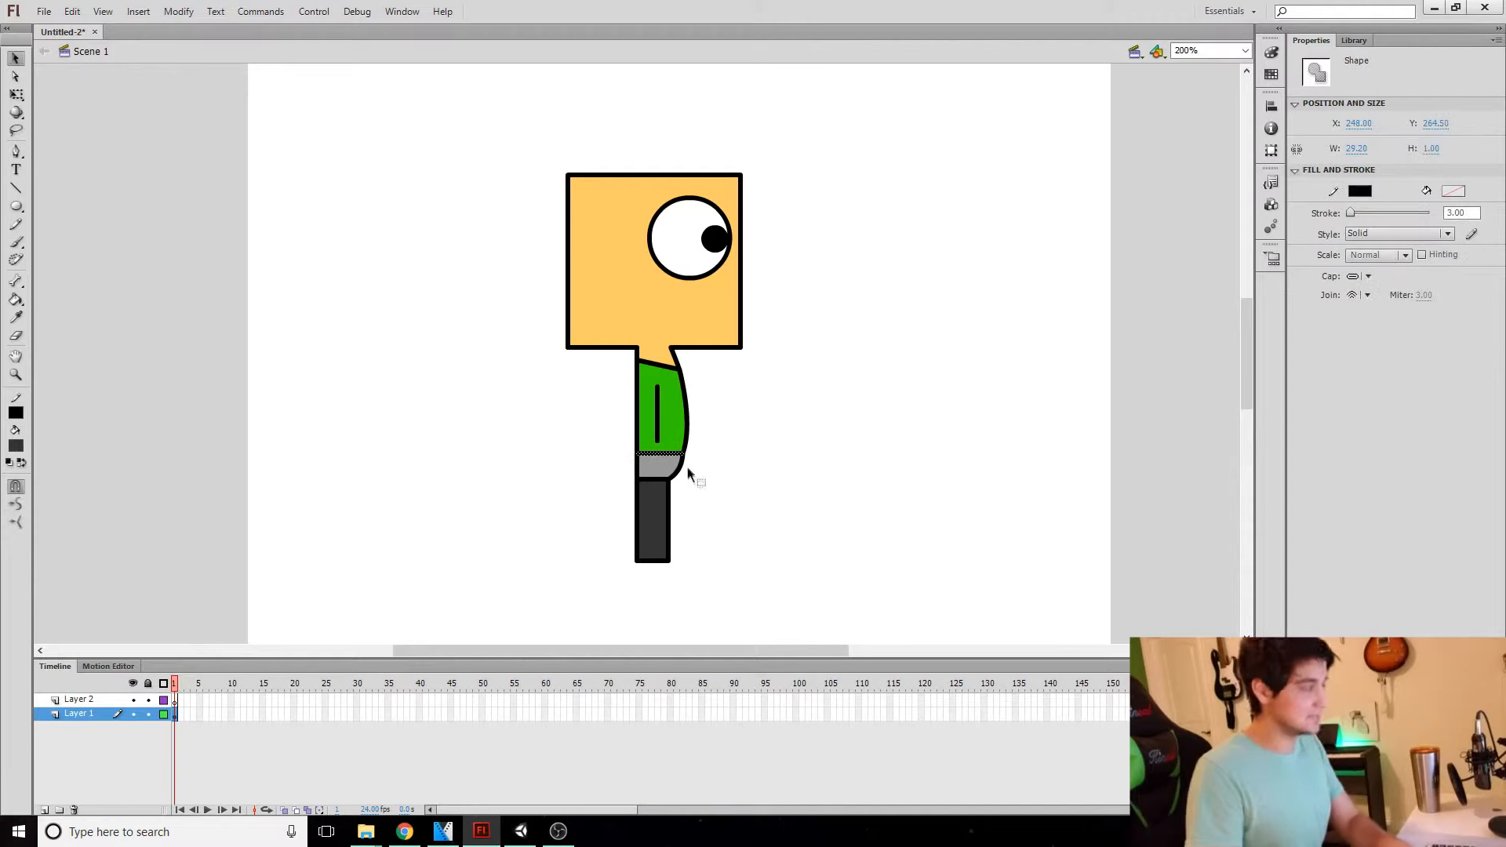
pyautogui.press('Delete')
pyautogui.click(662, 464)
pyautogui.press('Delete')
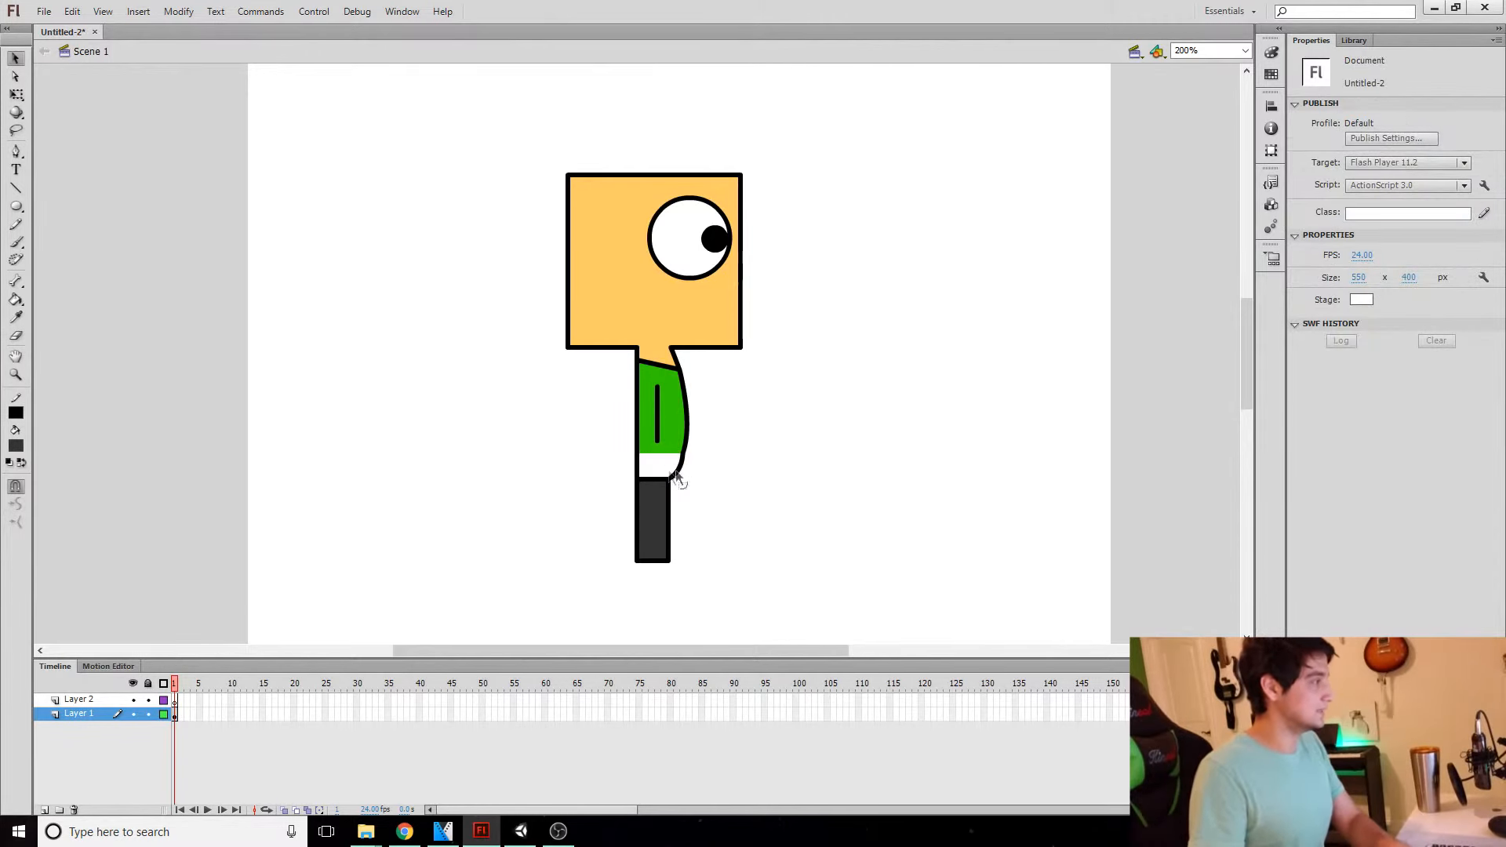
pyautogui.click(16, 318)
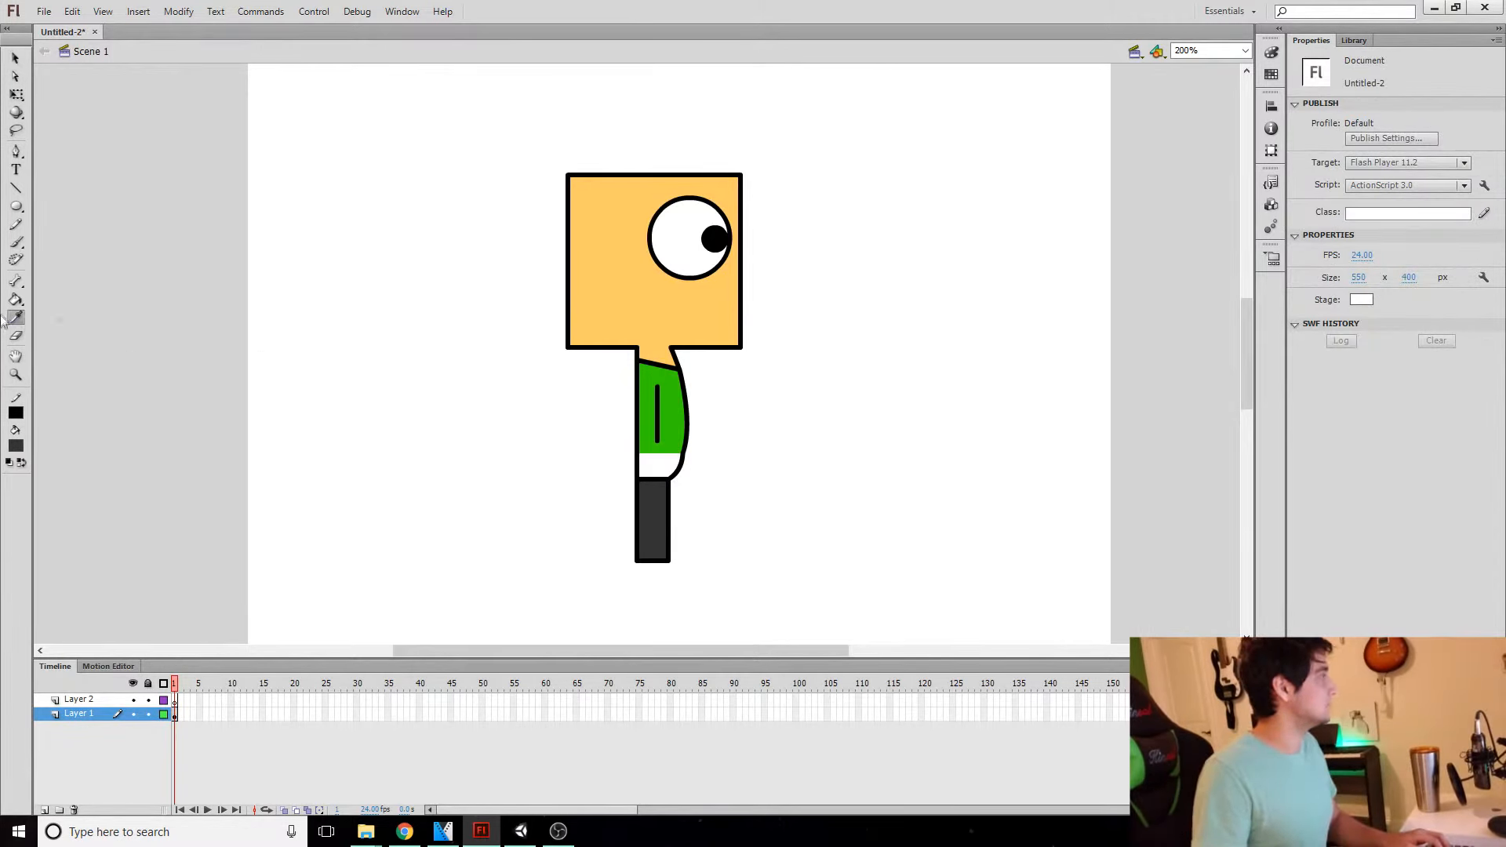
pyautogui.click(659, 434)
pyautogui.click(660, 462)
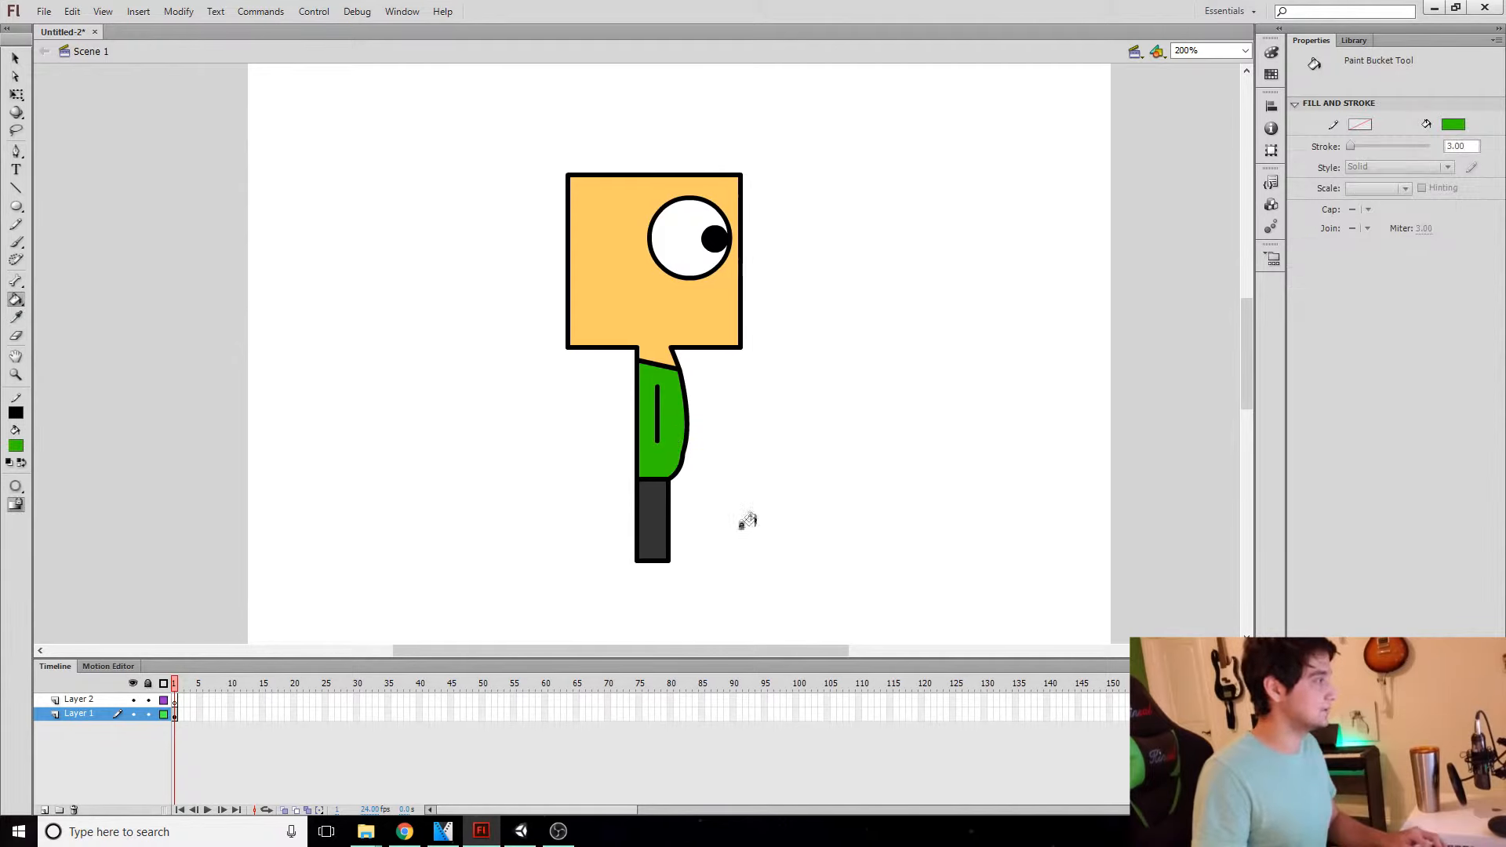
# Step: Delete the short rounded segment at the body's lower right, and extend the remaining outline curve to the leg's upper right corner
pyautogui.press('v')
pyautogui.click(682, 471)
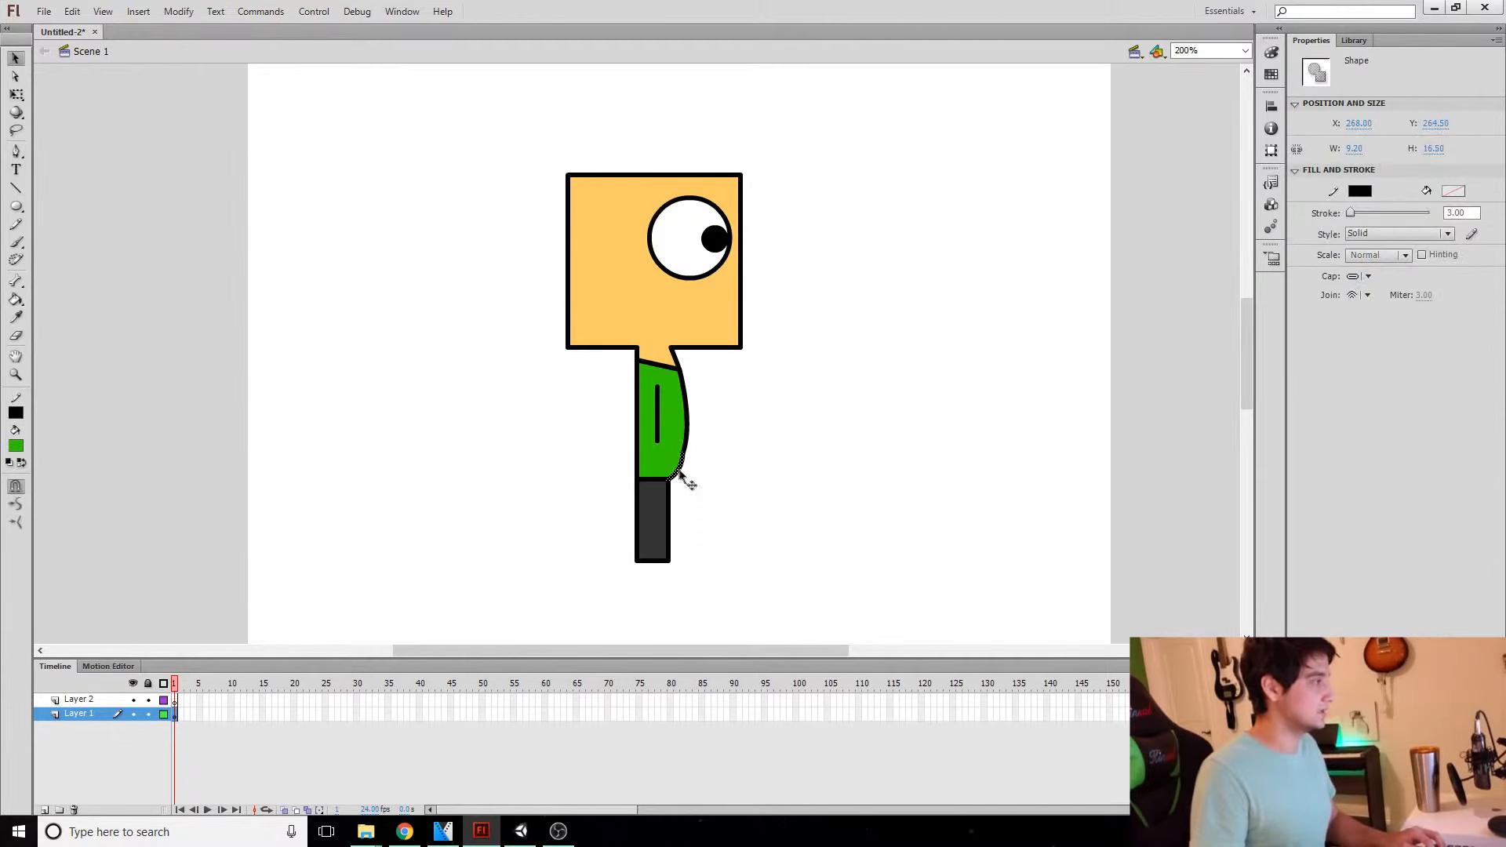
pyautogui.press('Delete')
pyautogui.moveTo(684, 459); pyautogui.dragTo(670, 476)
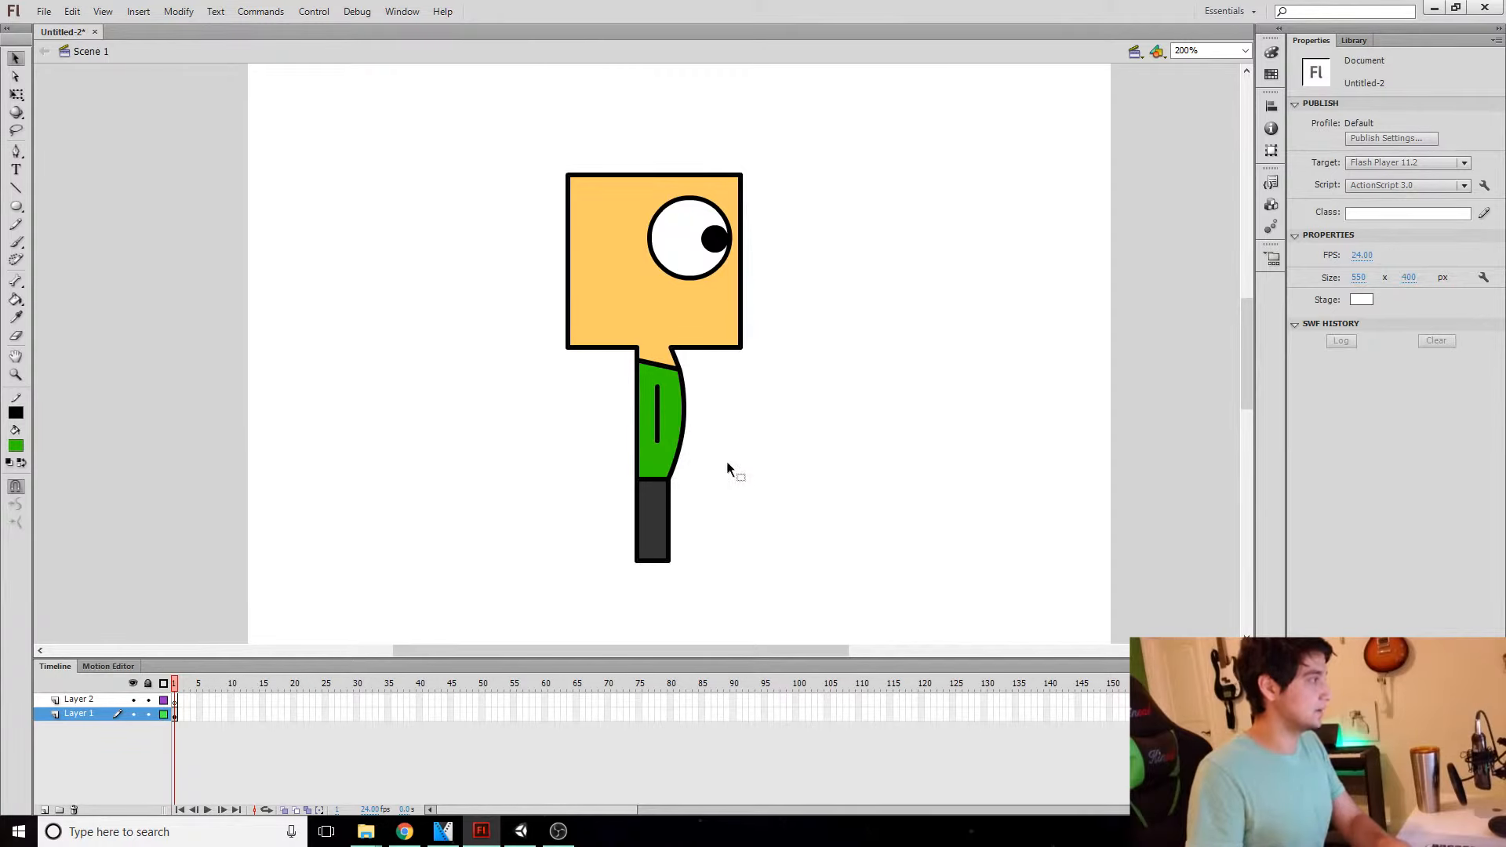
# Step: Draw a straight black line across the shirt just above the leg, and set the stroke colour to blue
pyautogui.press('n')
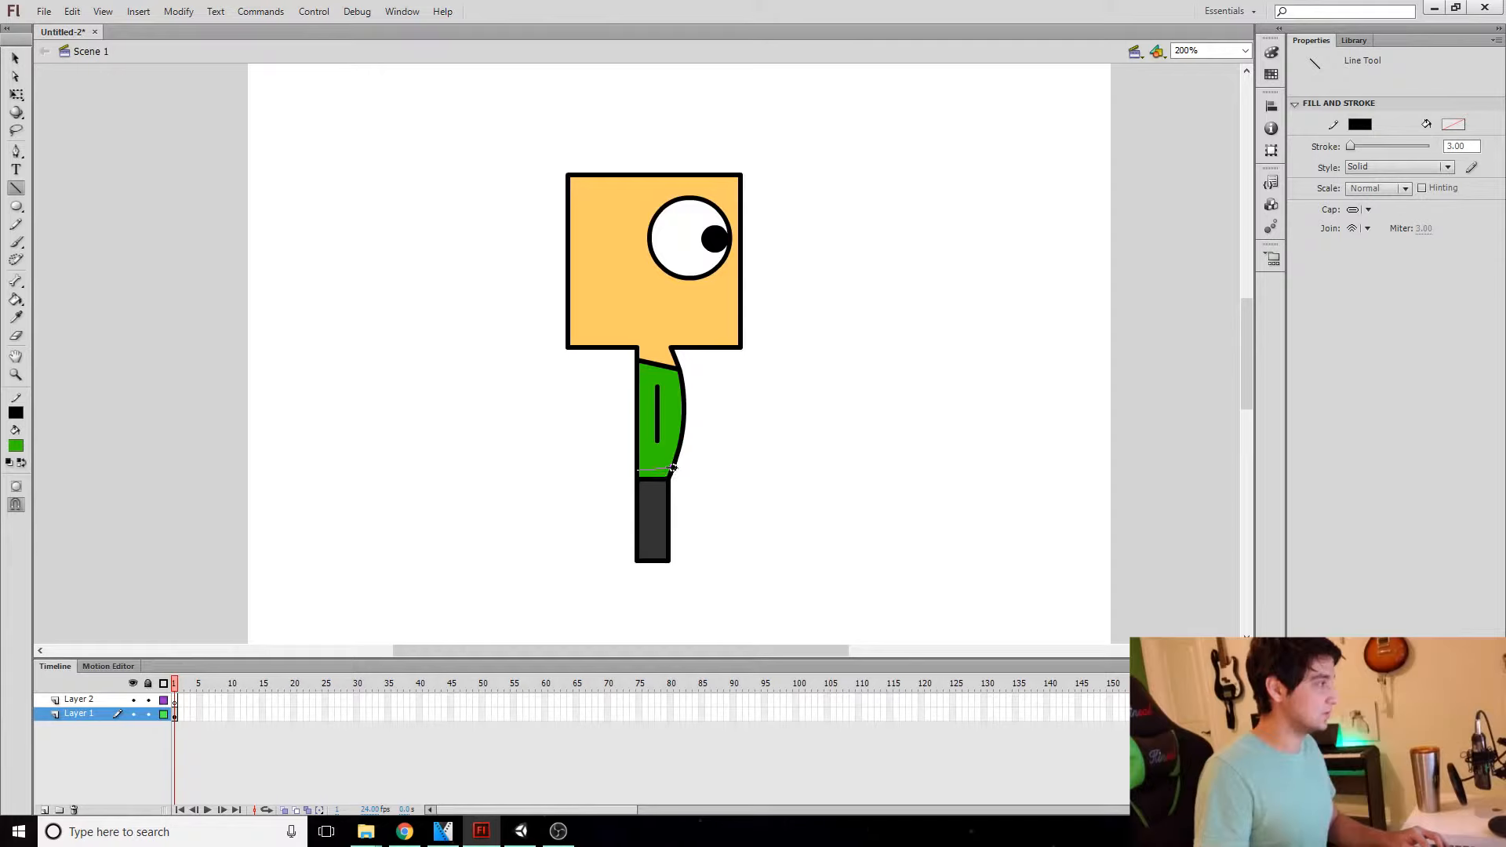
pyautogui.click(15, 414)
pyautogui.click(91, 494)
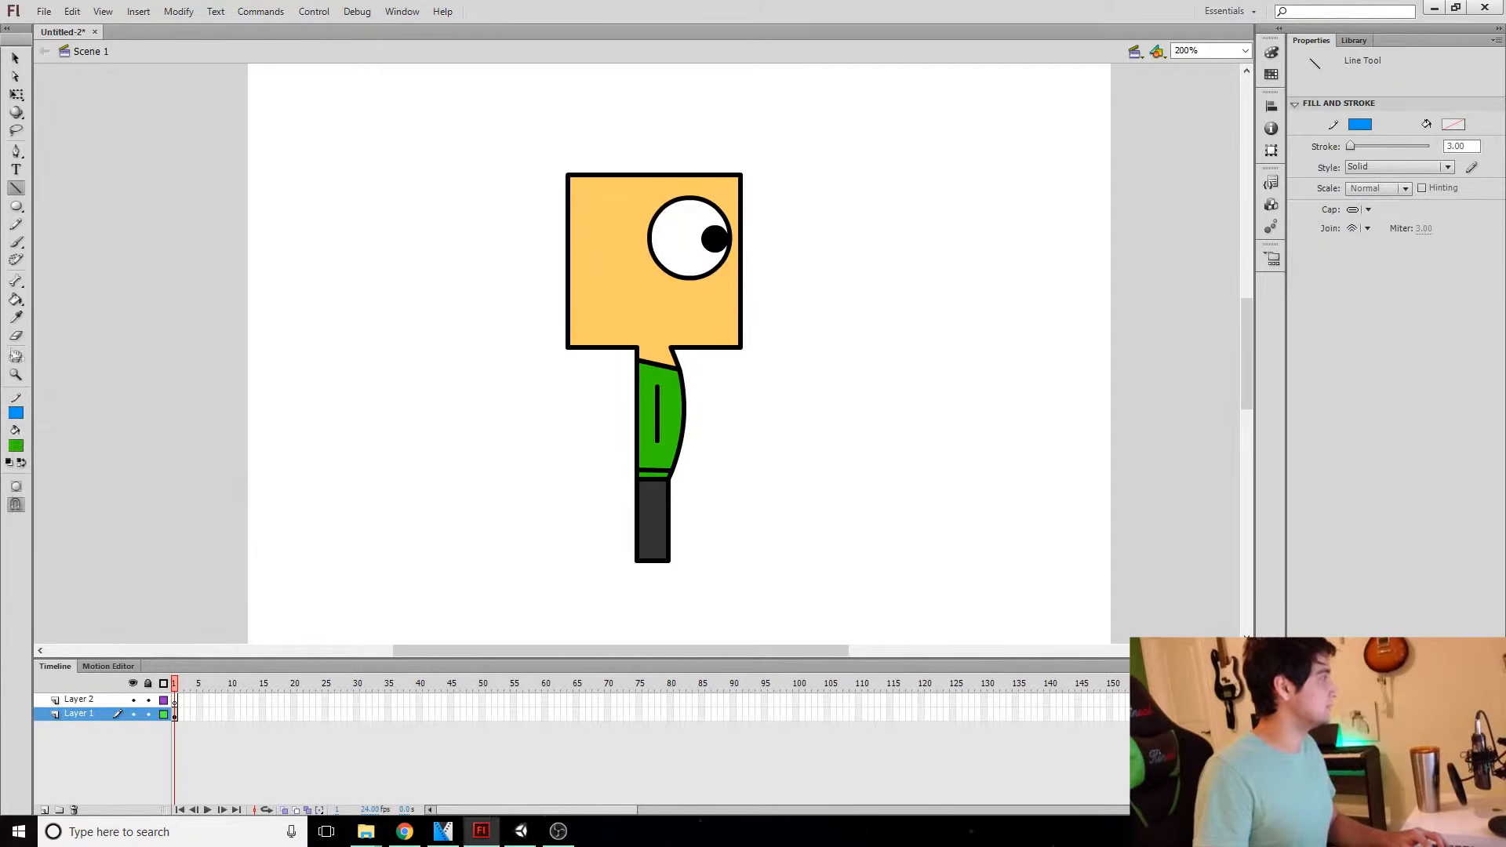
# Step: Try to fill the narrow strip at the shirt's hem with the Paint Bucket, changing its gap size option
pyautogui.click(16, 300)
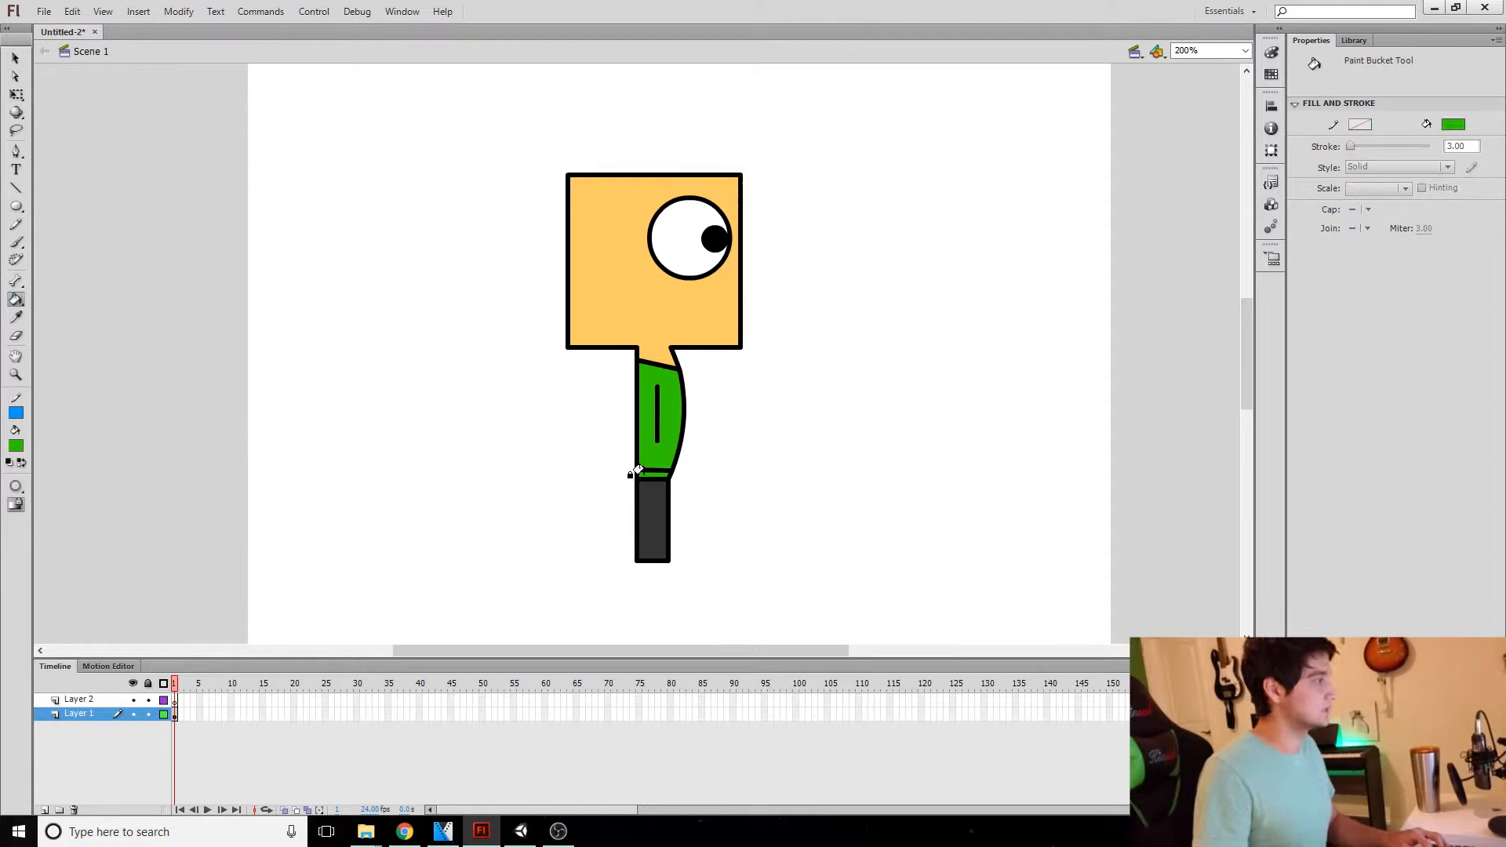
pyautogui.click(14, 488)
pyautogui.click(74, 543)
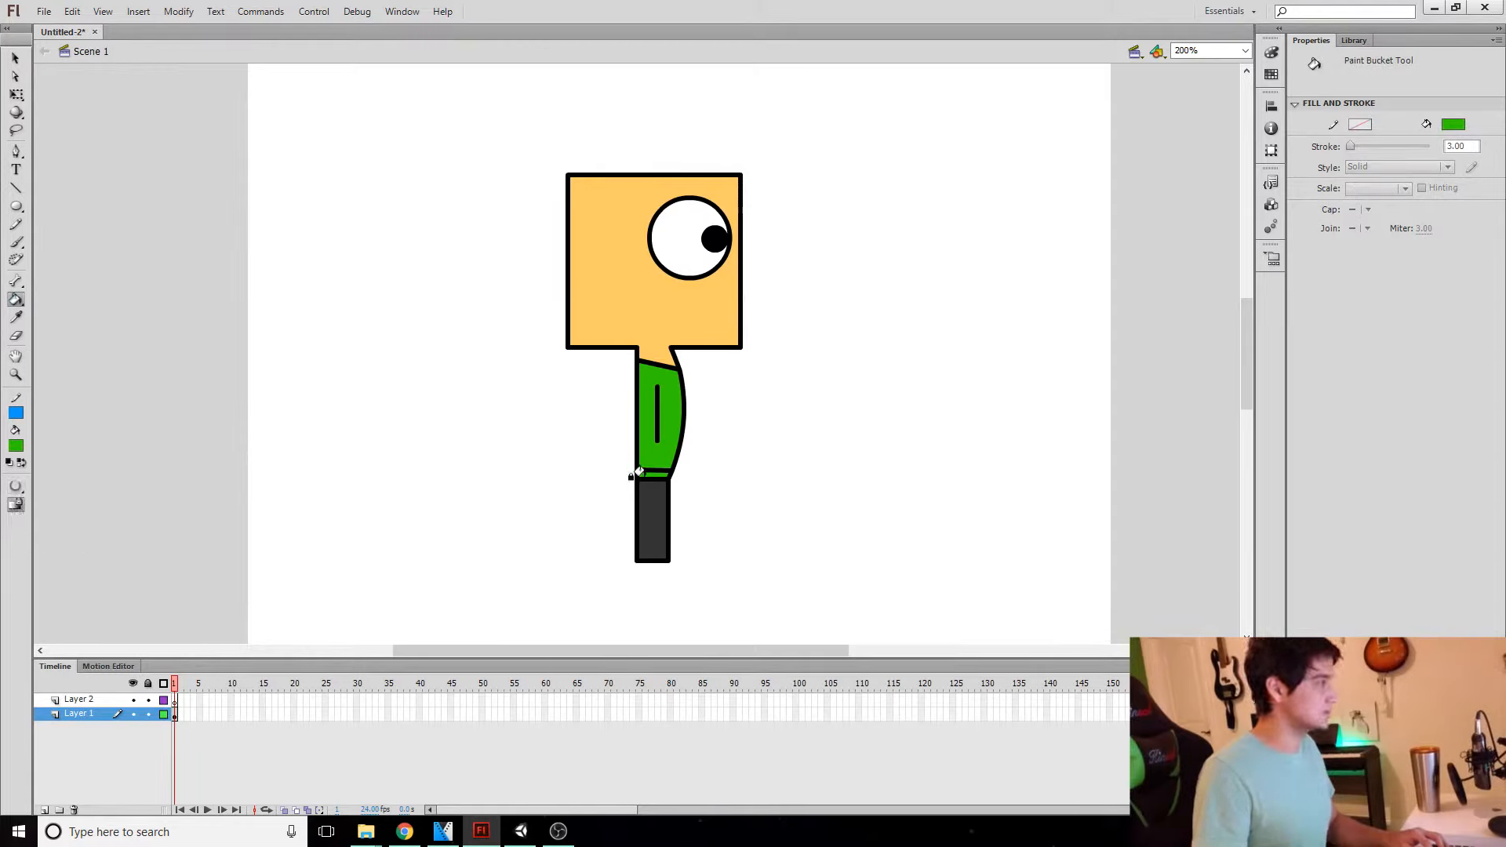
# Step: Convert the whole character into a Movie Clip symbol named Player
pyautogui.press('v')
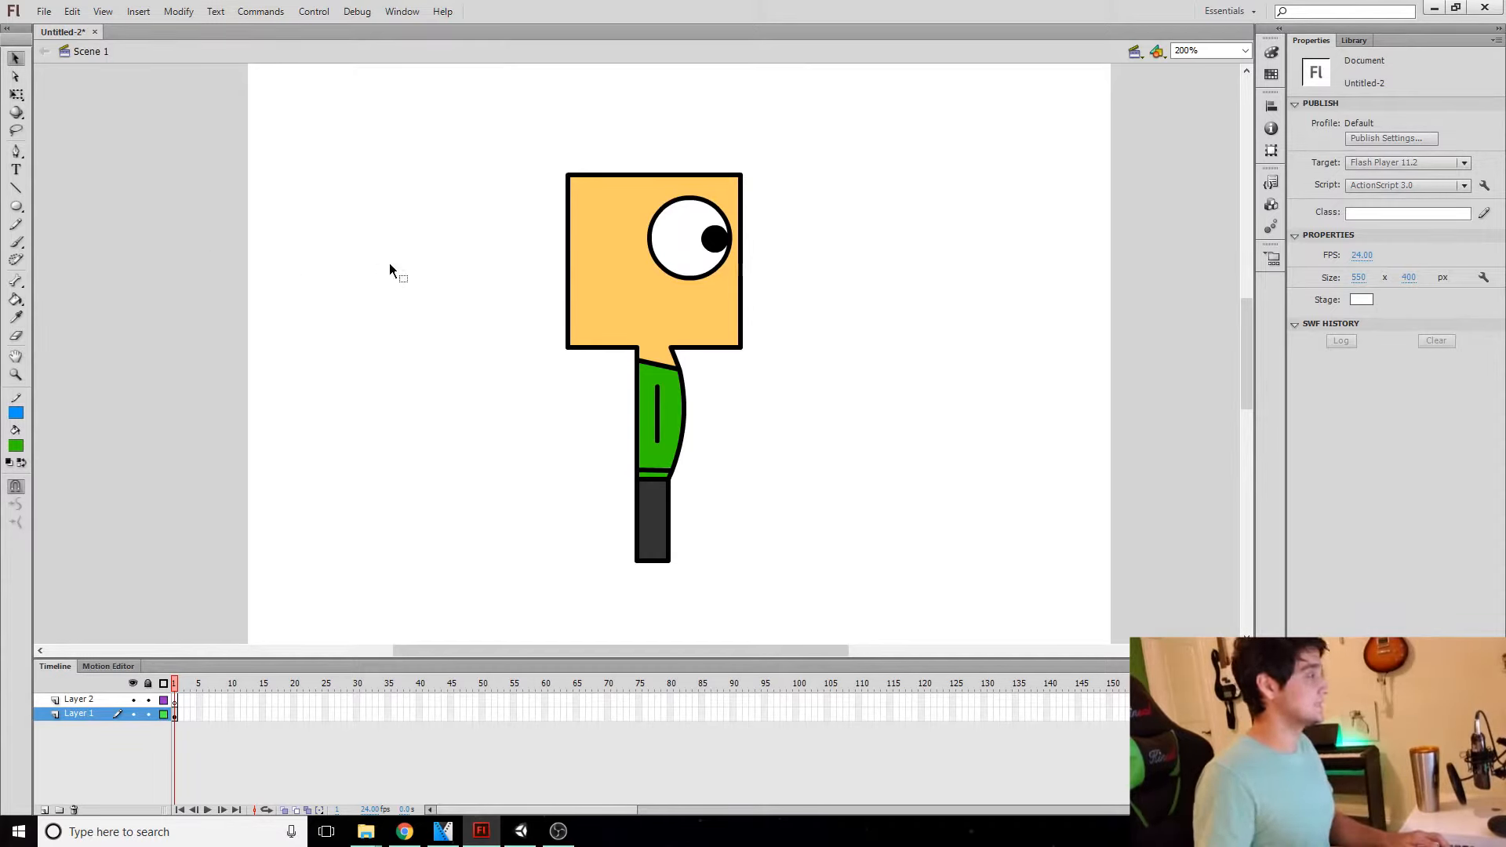
pyautogui.moveTo(439, 116); pyautogui.dragTo(881, 634)
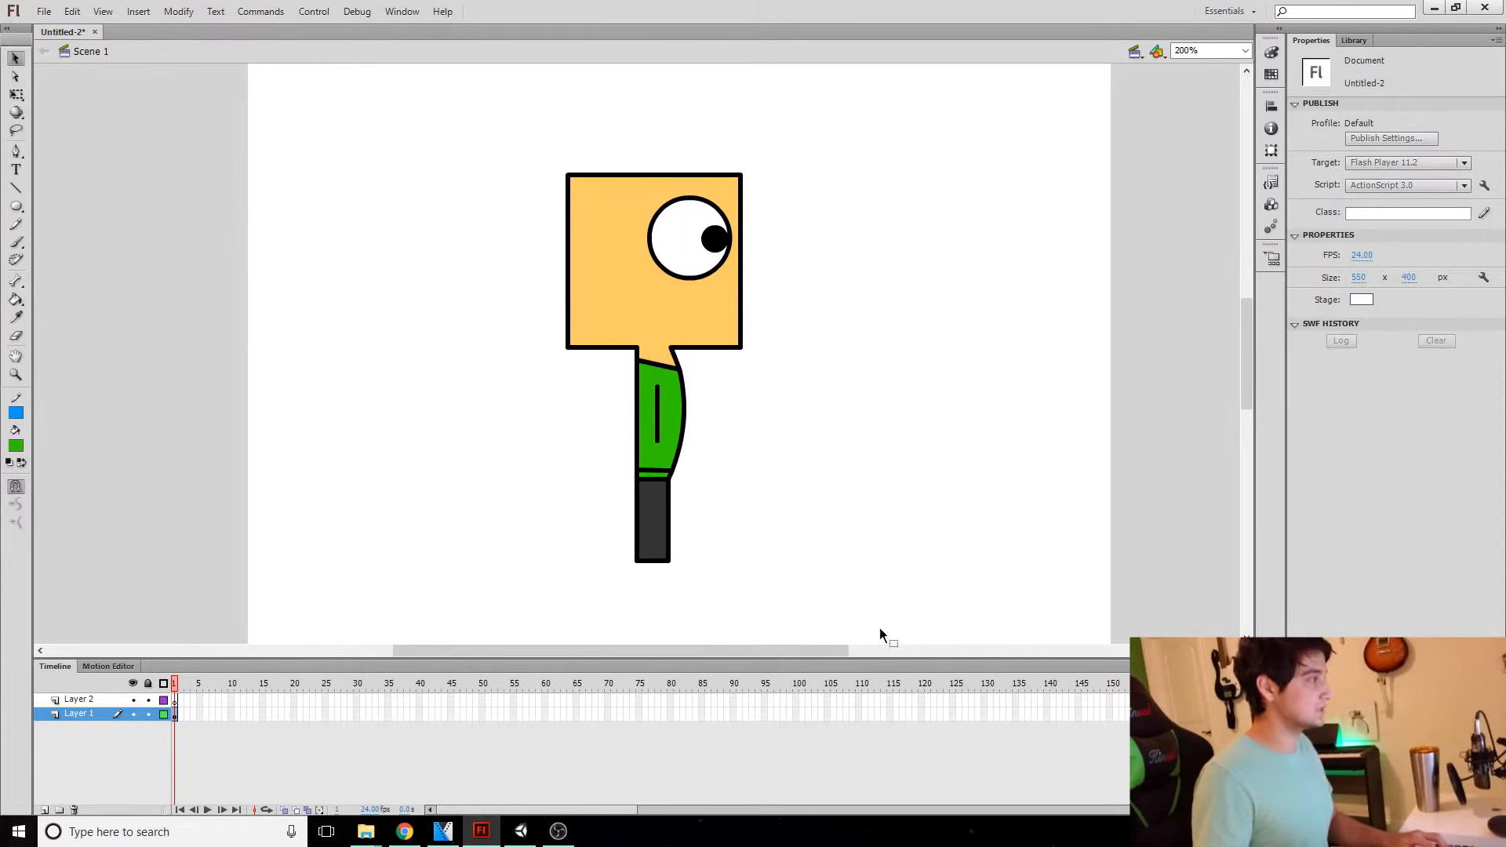
pyautogui.press('F8')
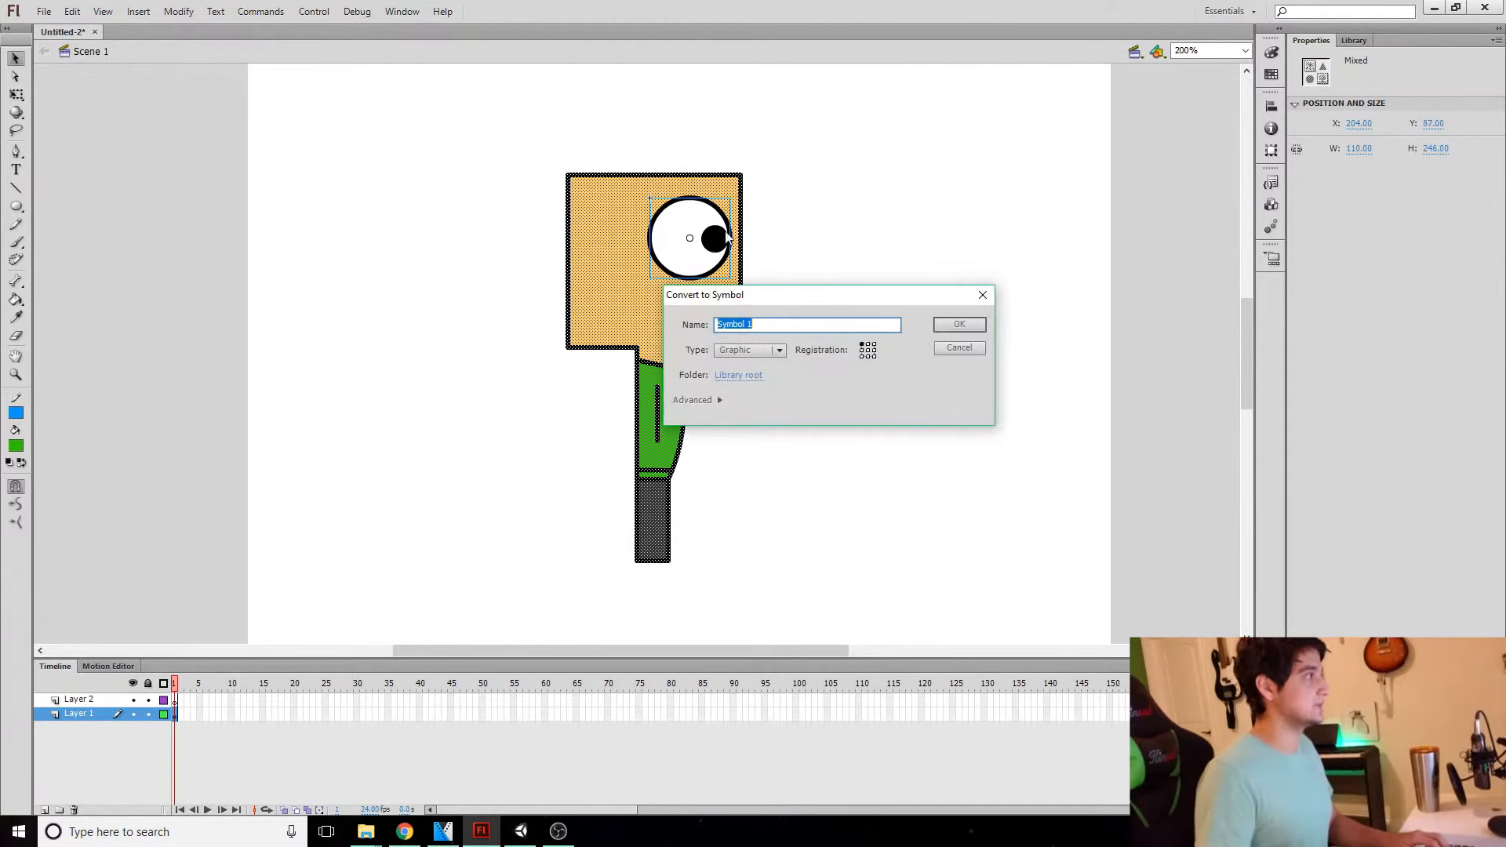
pyautogui.click(759, 350)
pyautogui.click(759, 366)
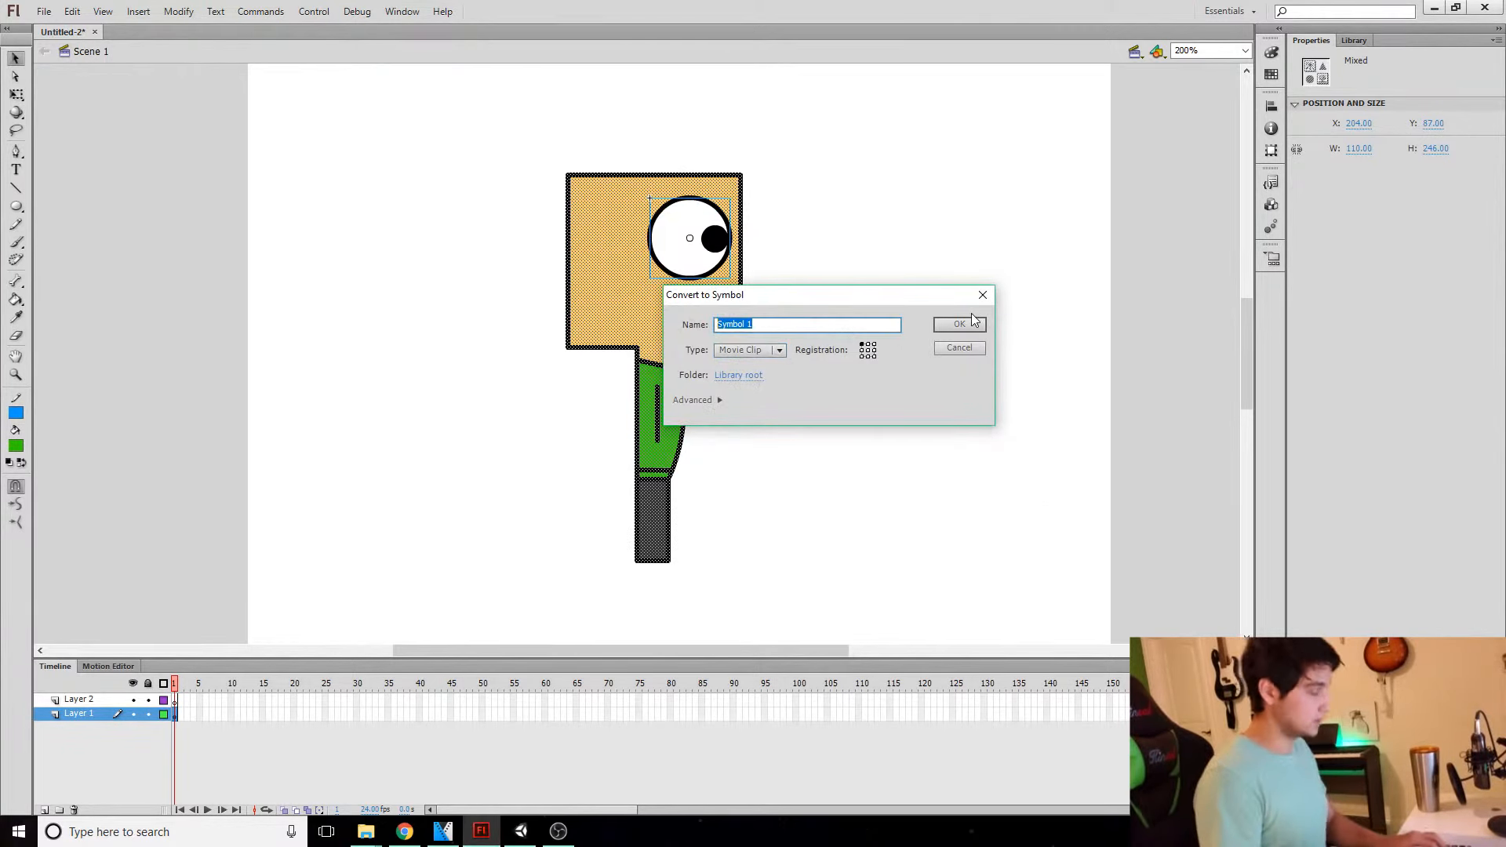
pyautogui.write('Player')
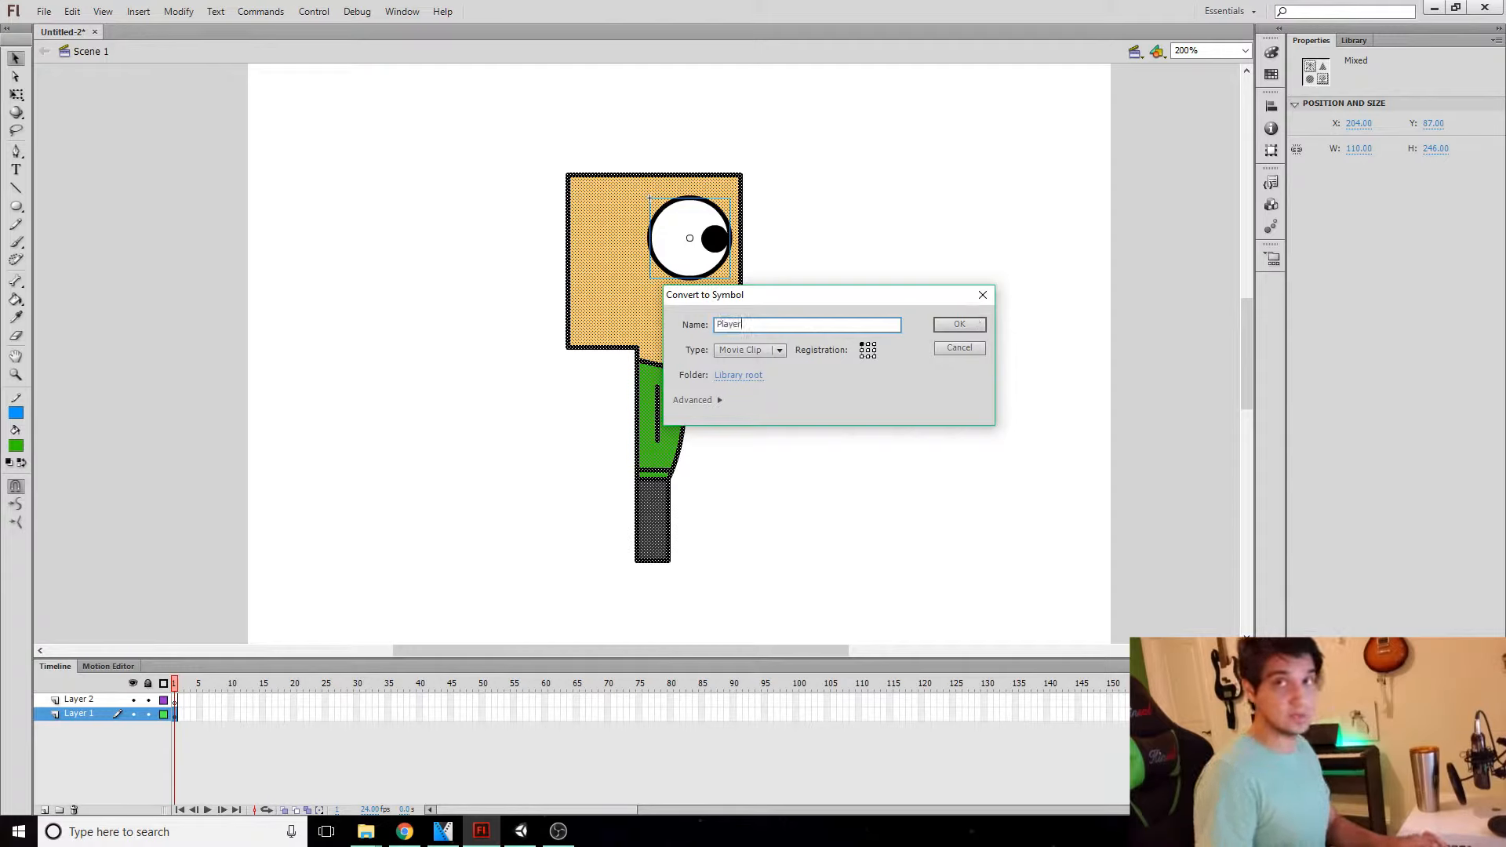
pyautogui.click(969, 322)
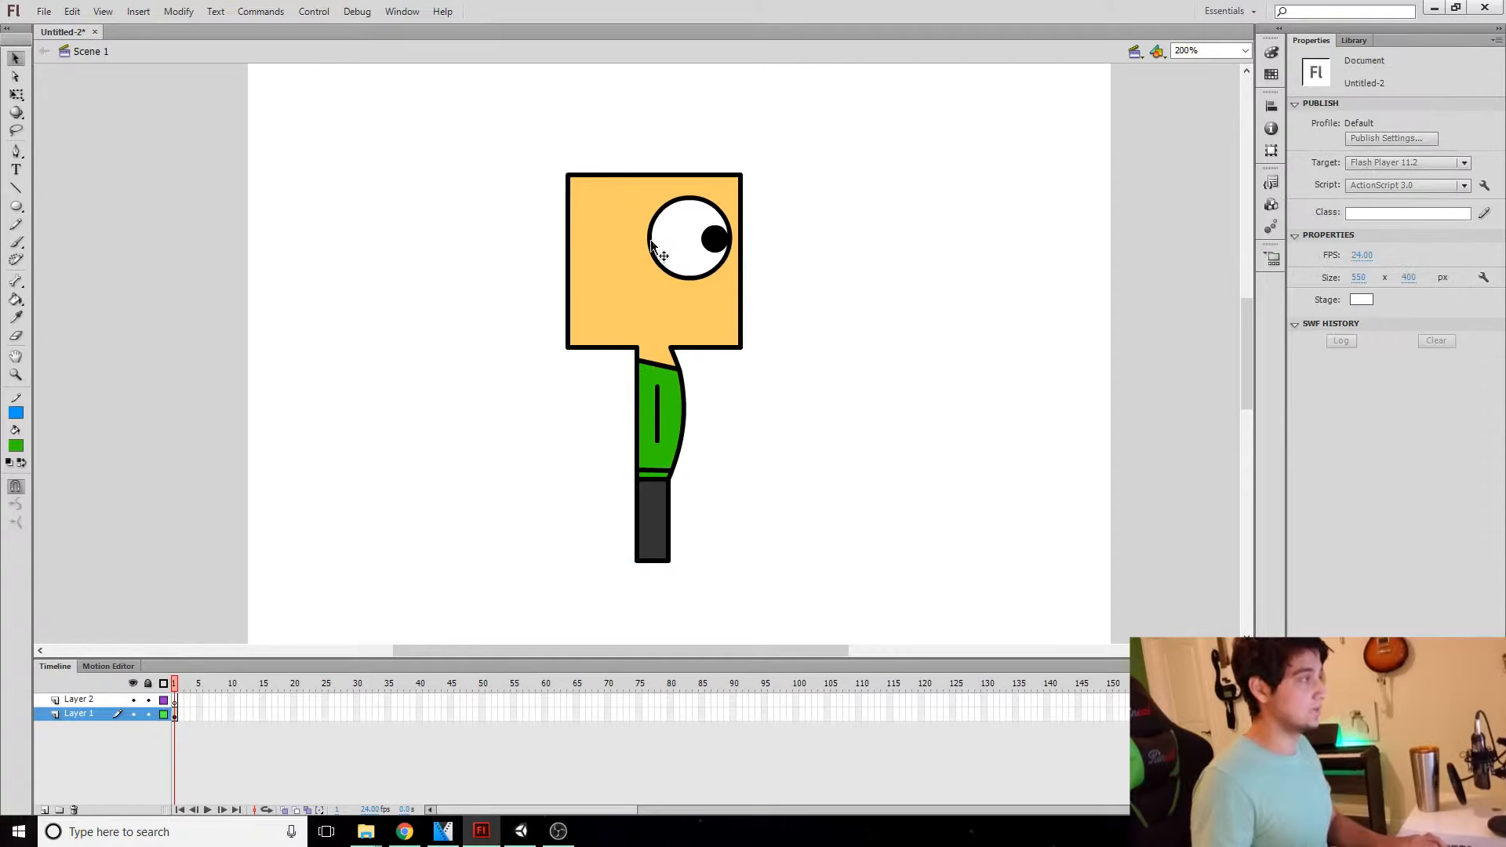
# Step: Open the Player symbol for editing and insert a keyframe at frame 2
pyautogui.doubleClick(636, 292)
pyautogui.click(836, 300)
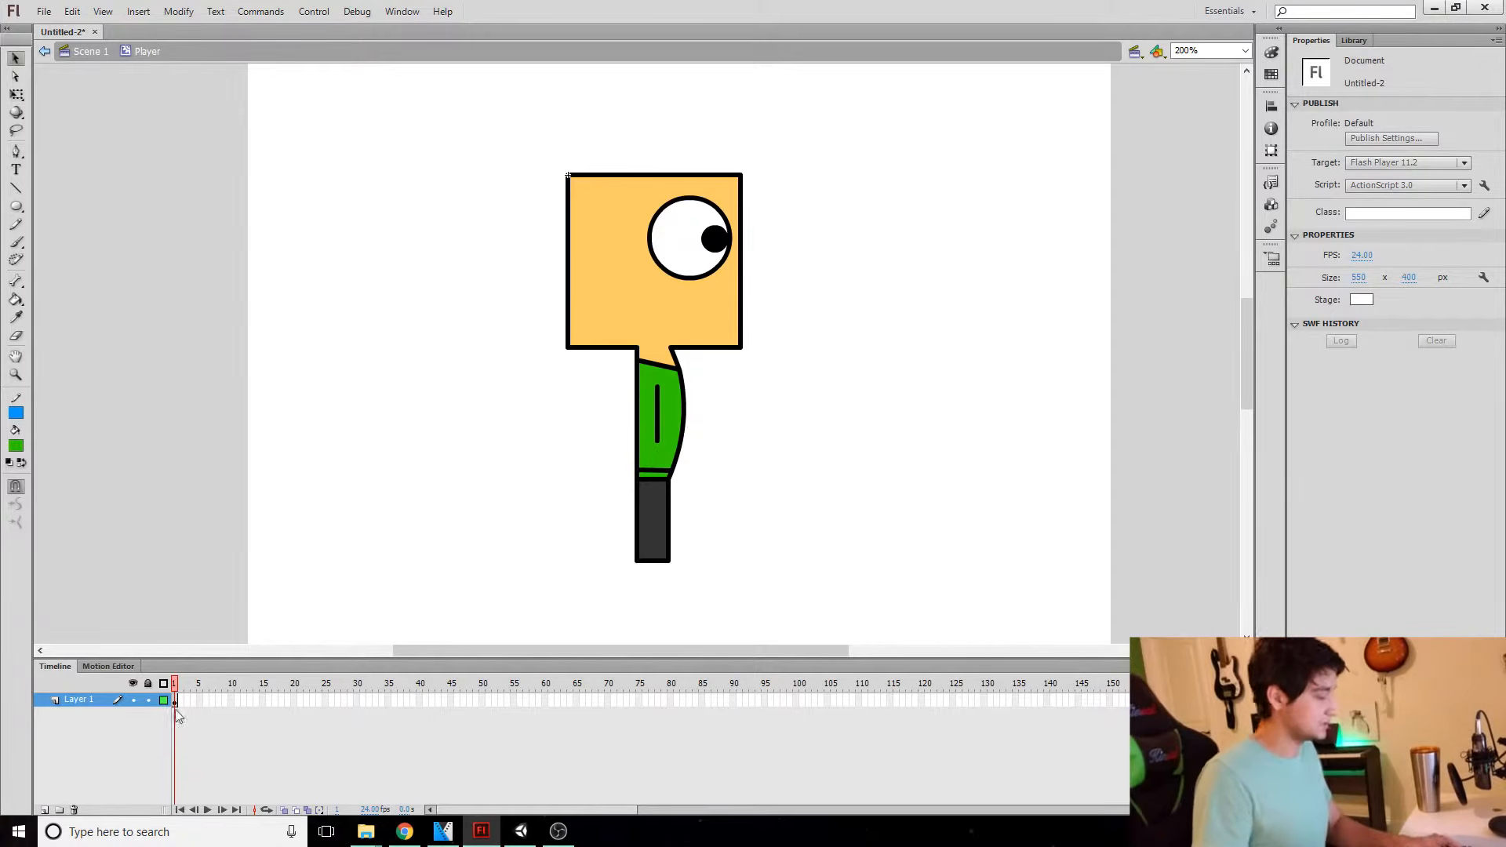
pyautogui.rightClick(180, 702)
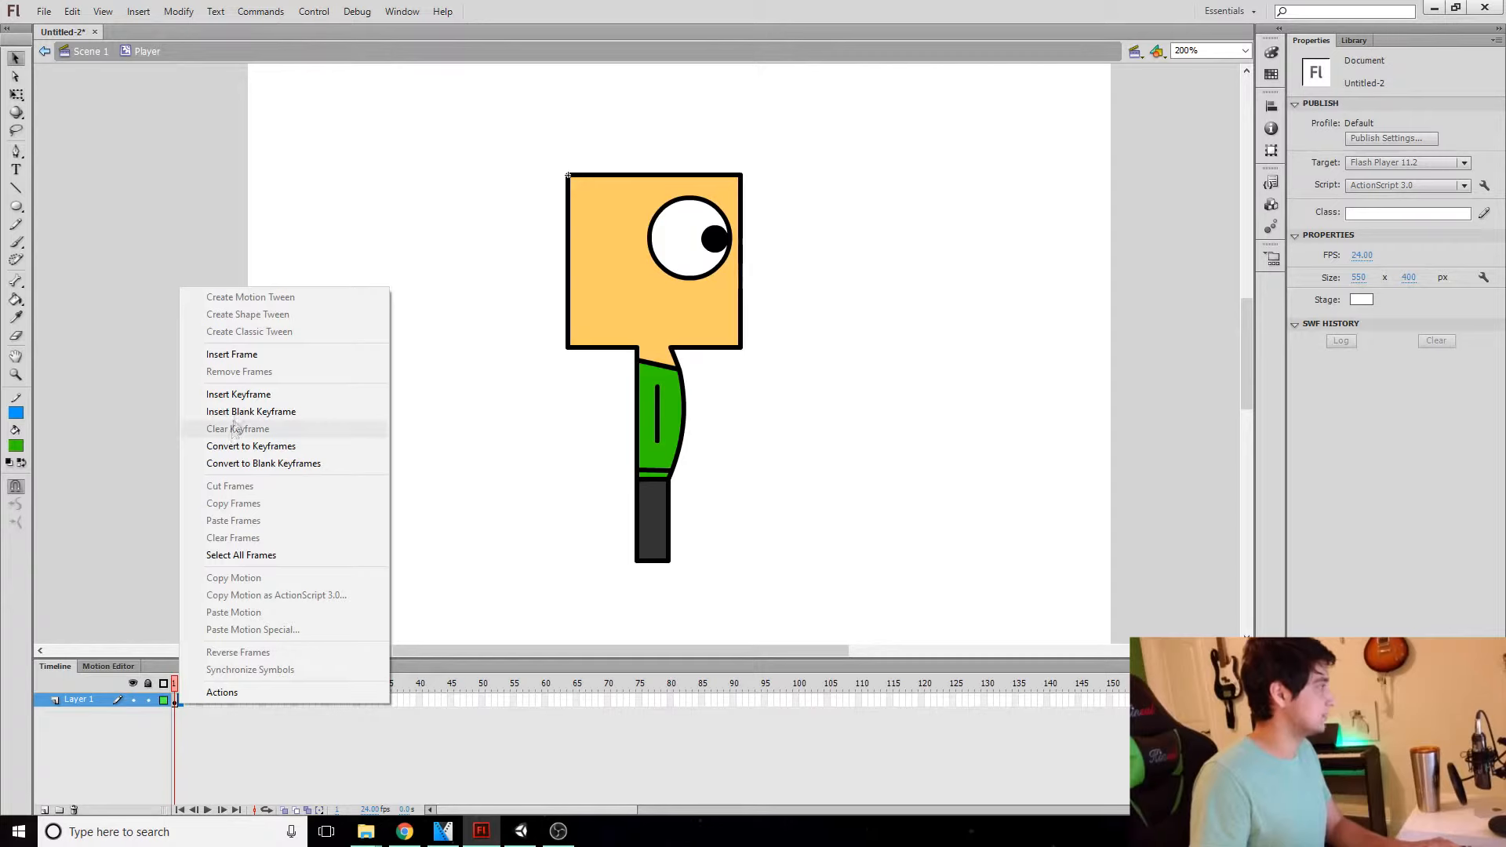
pyautogui.click(237, 394)
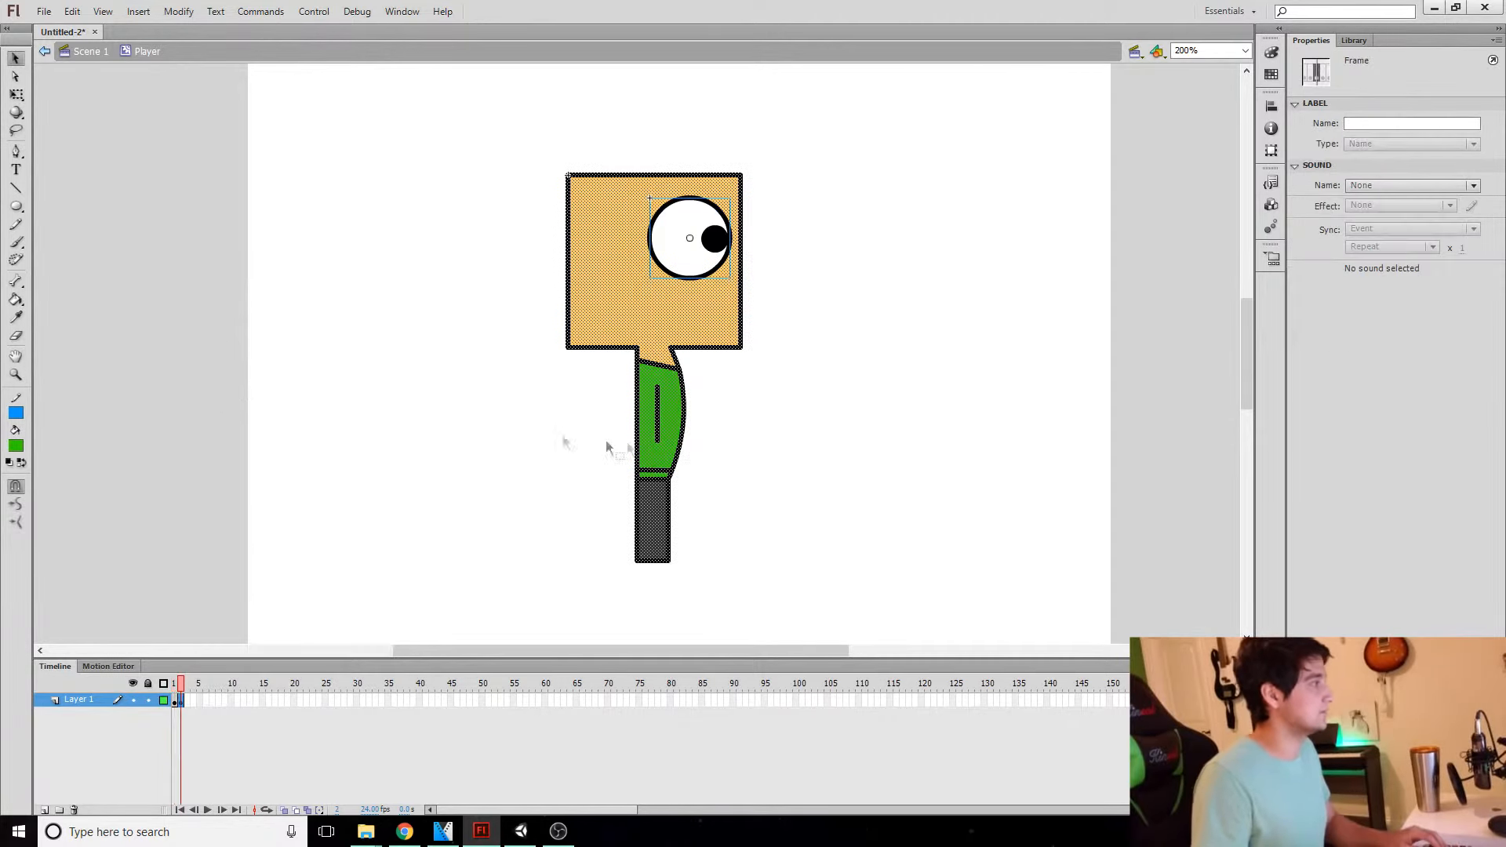
# Step: Shorten the arm line on the shirt in frame 2 and slant its lower end forward as an upper arm
pyautogui.click(739, 424)
pyautogui.doubleClick(658, 436)
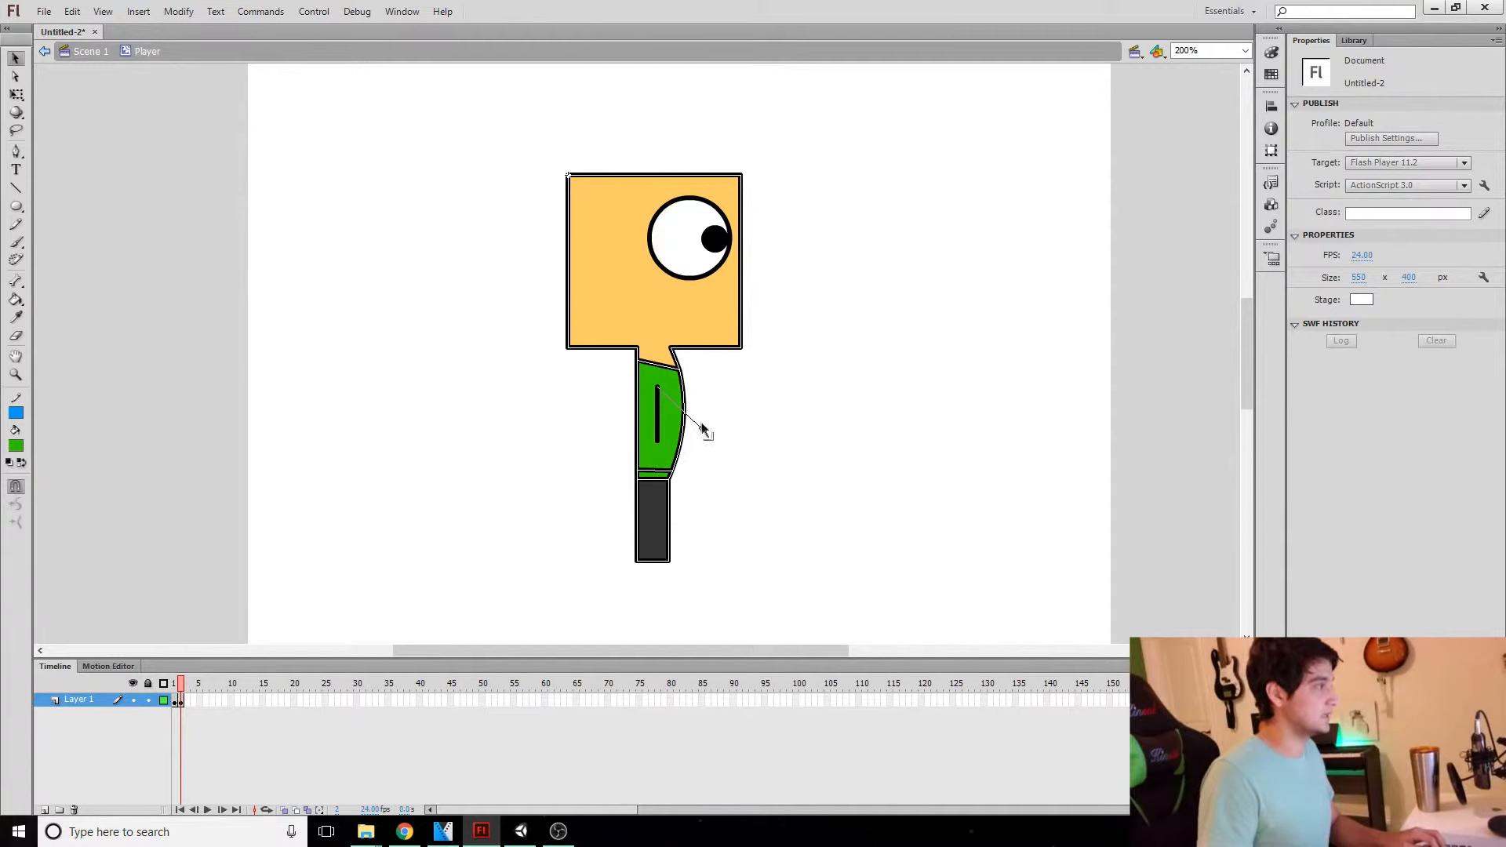
pyautogui.moveTo(670, 411); pyautogui.dragTo(666, 406)
# Step: Try a blue forearm line from the upper arm's lower end out past the shirt, and undo it
pyautogui.click(16, 188)
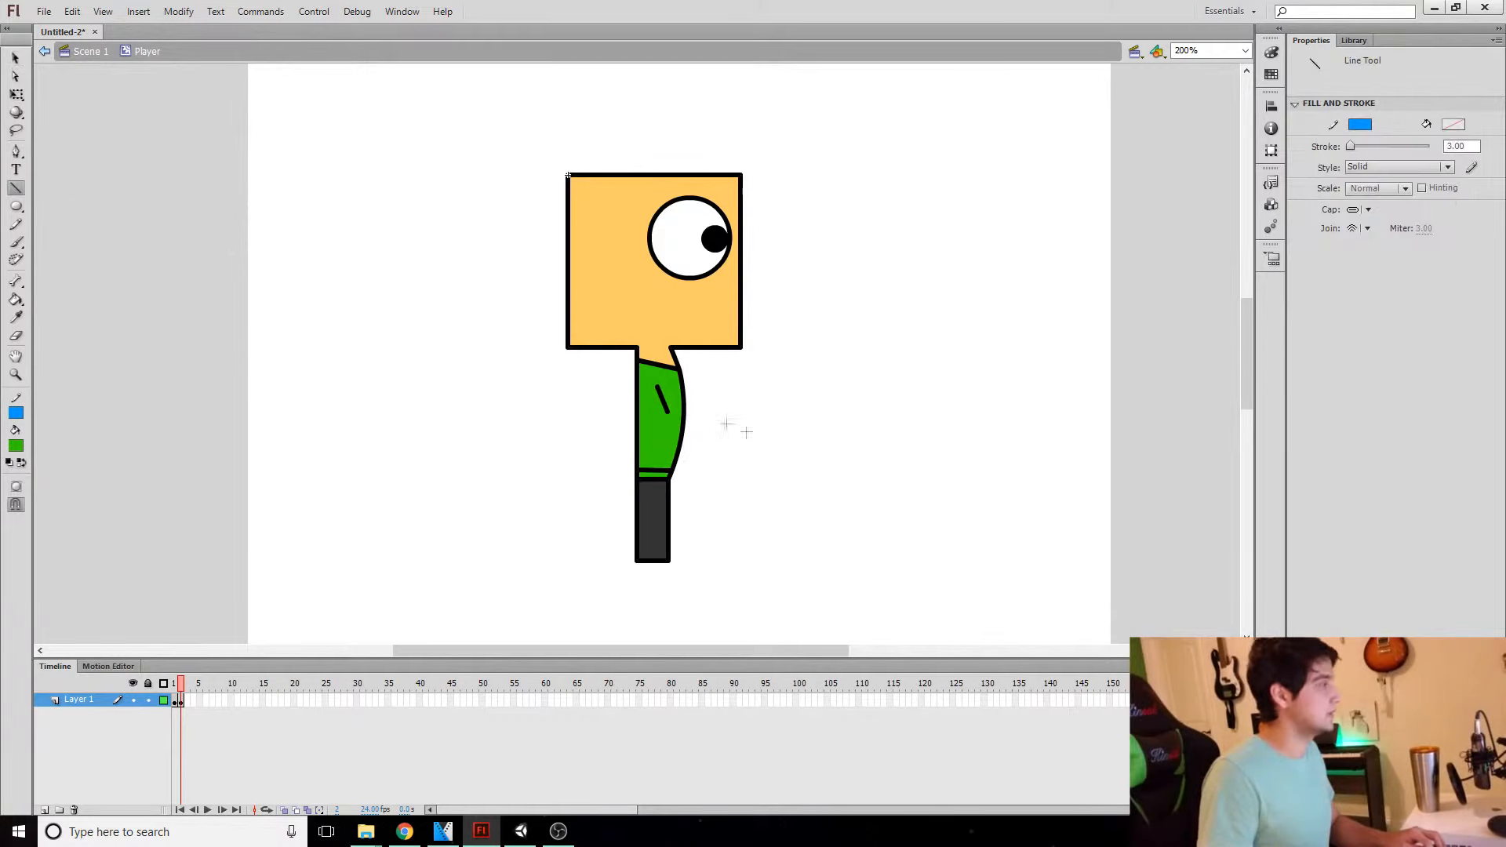
pyautogui.moveTo(667, 411); pyautogui.dragTo(704, 404)
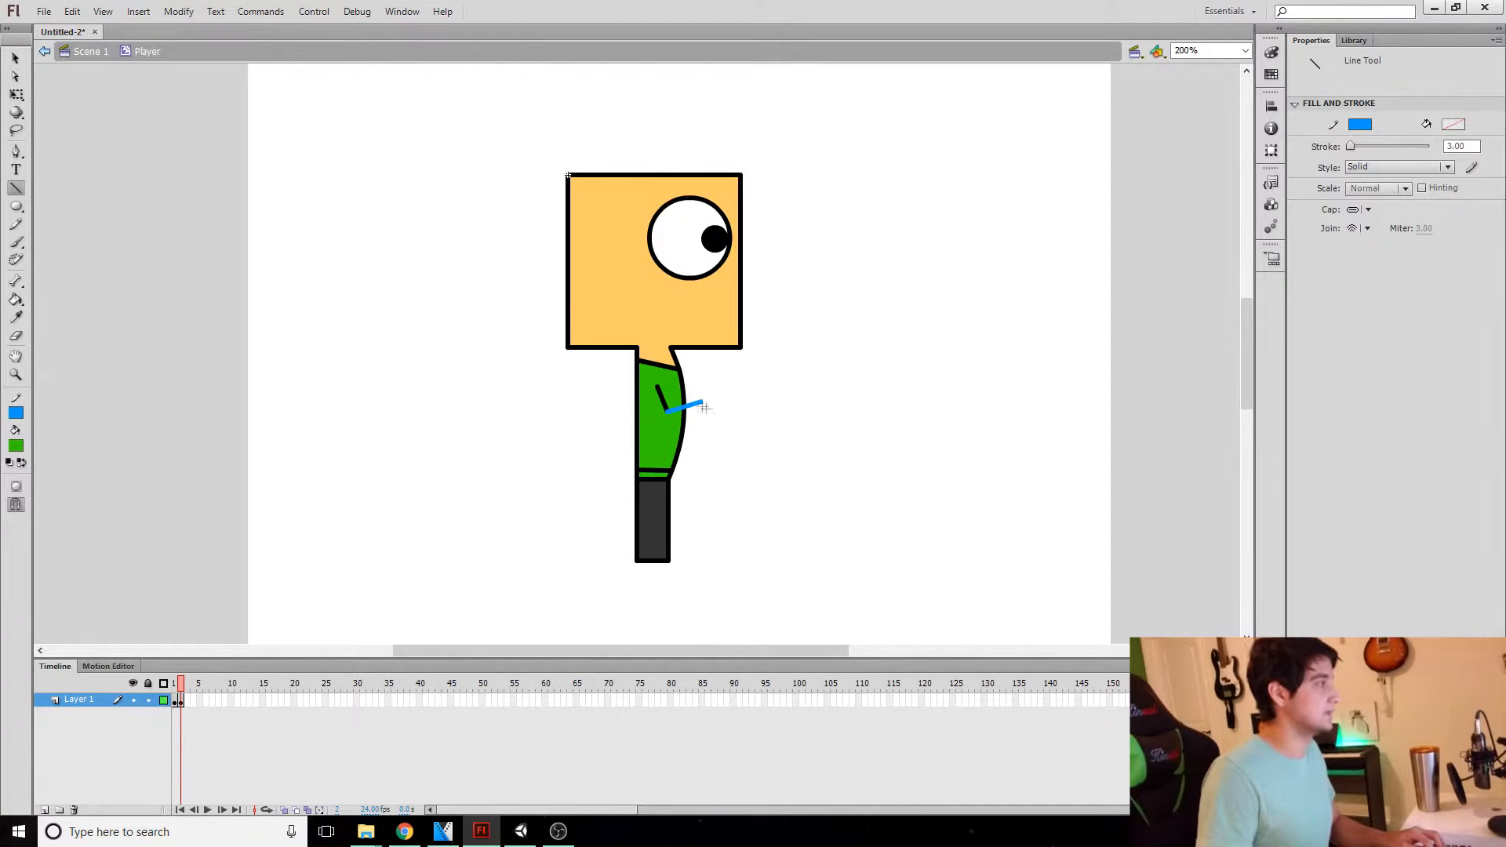
pyautogui.press('v')
pyautogui.hotkey('ctrl', 'z')
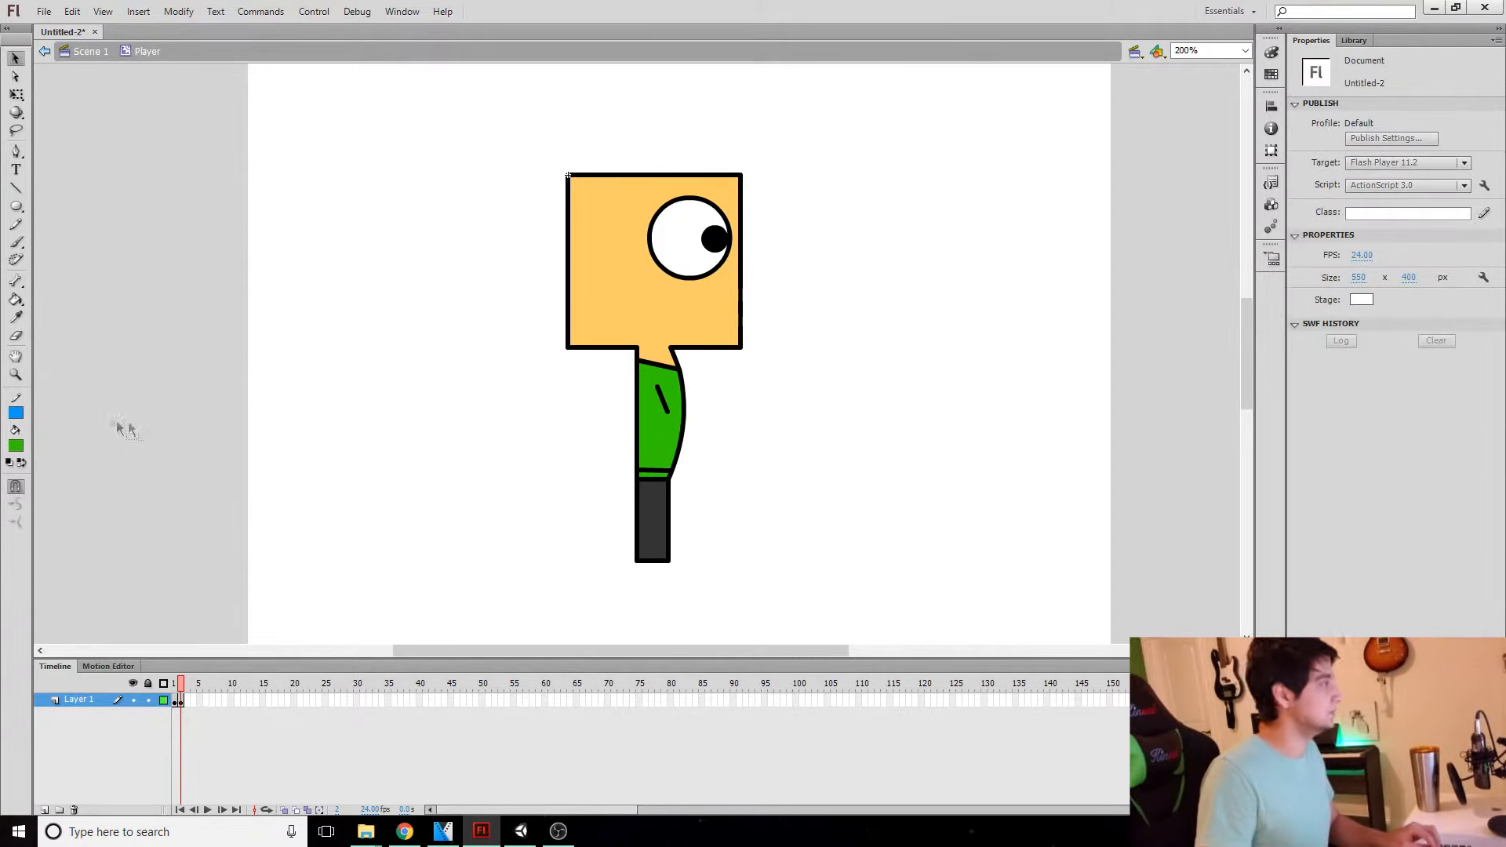
# Step: Set the stroke colour to black and draw a forearm line from the elbow, angled slightly upward past the shirt's front
pyautogui.click(16, 414)
pyautogui.click(14, 445)
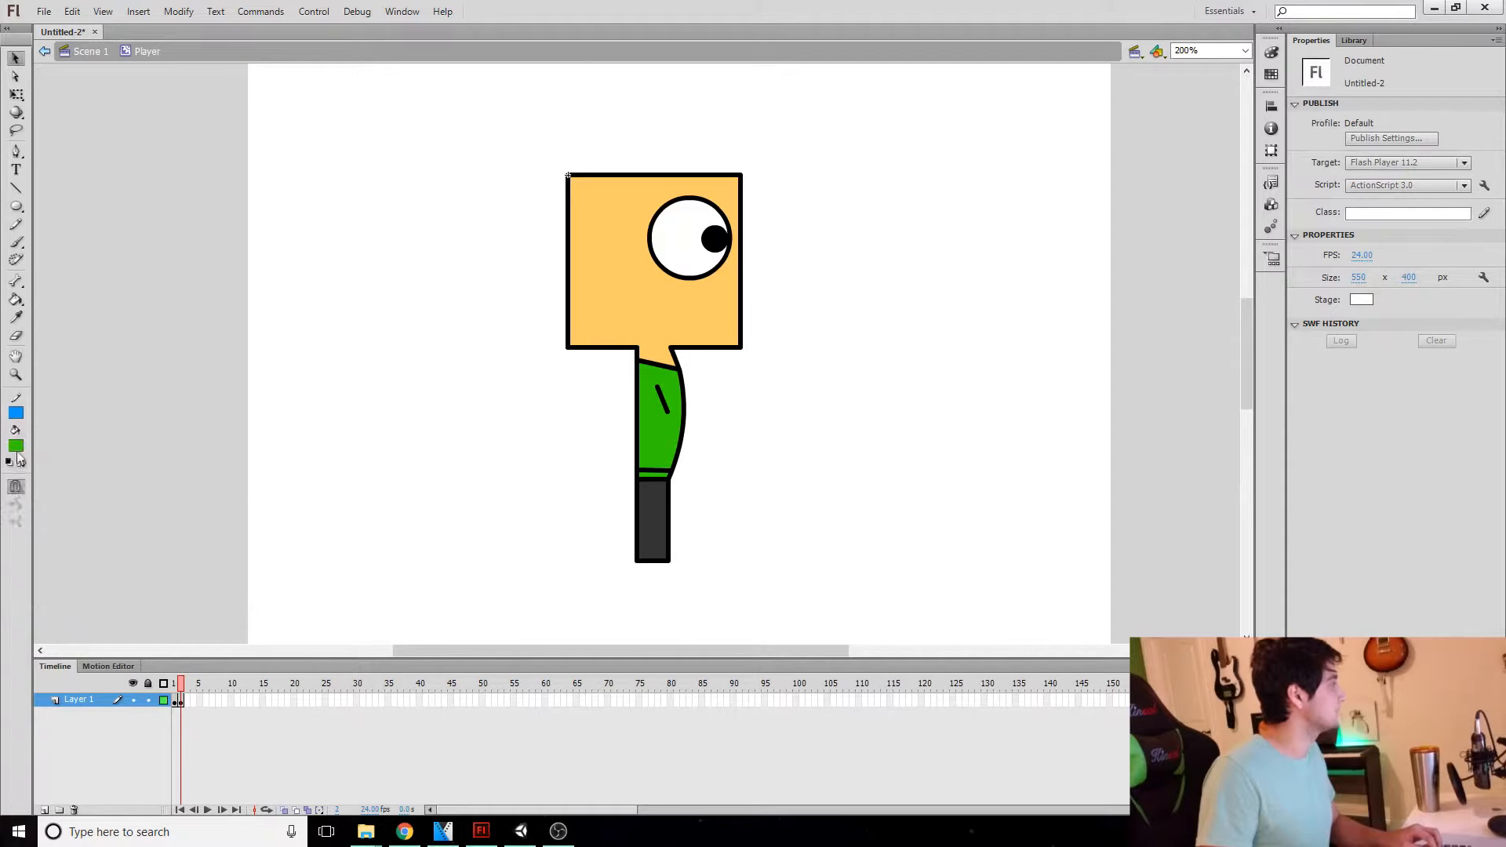
pyautogui.click(16, 189)
pyautogui.moveTo(668, 411); pyautogui.dragTo(698, 397)
pyautogui.press('v')
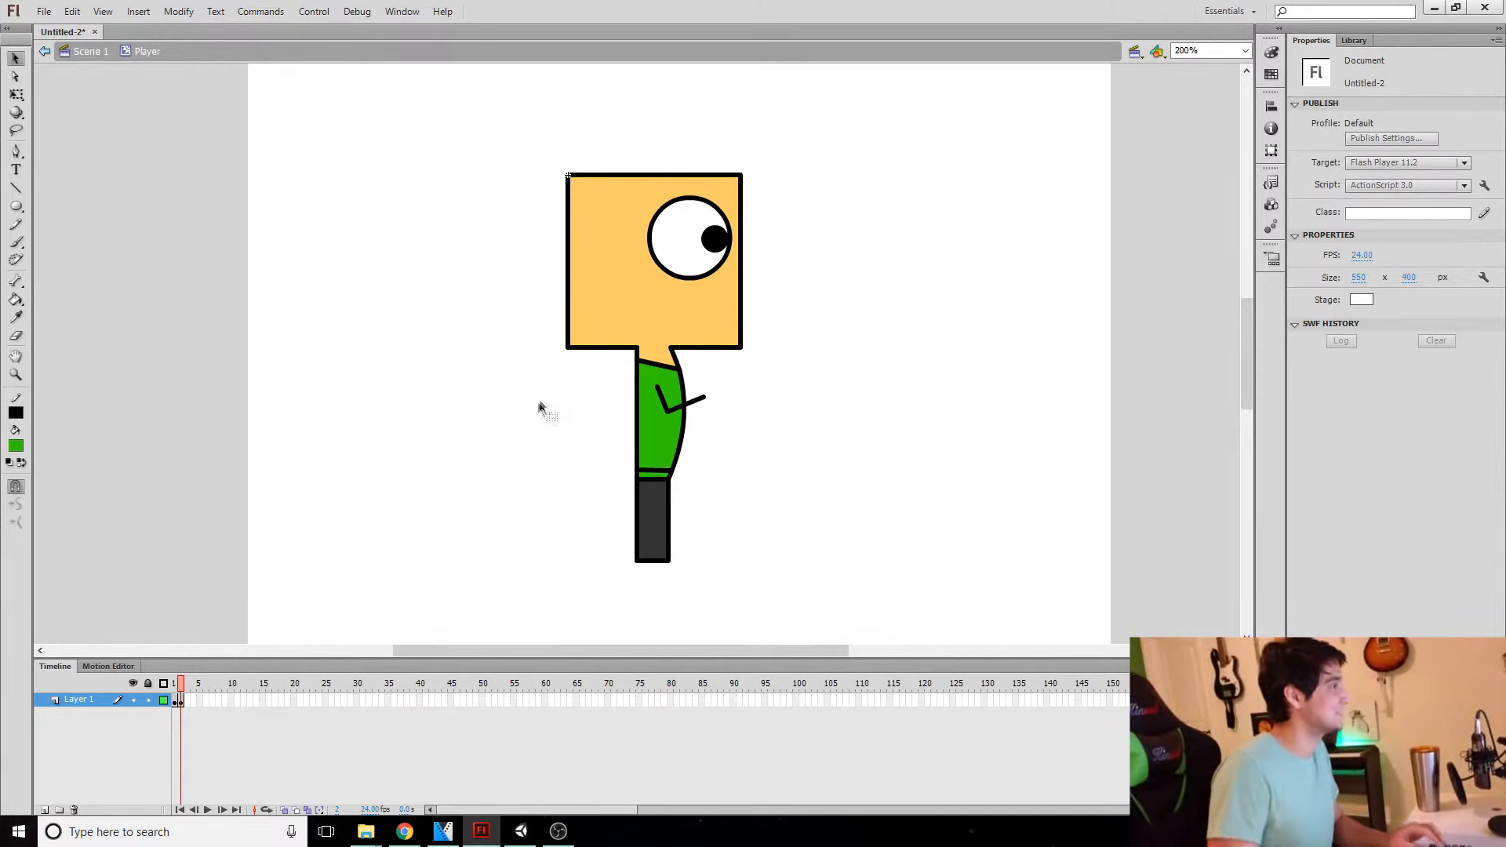
# Step: Reshape the straight leg into a bent rear leg with its knee below the body and the lower part kicked backward
pyautogui.click(658, 512)
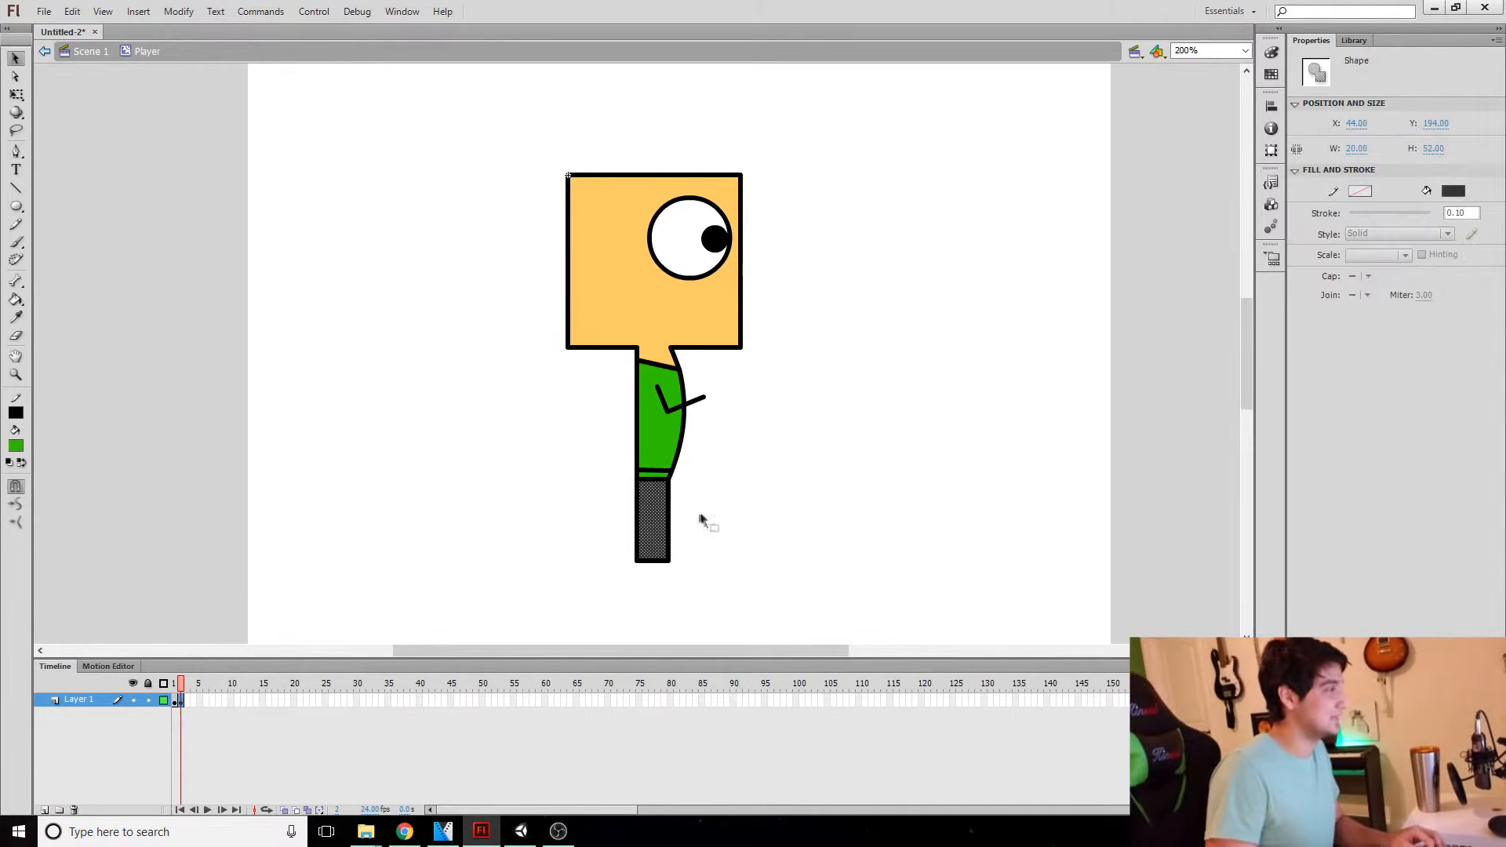
pyautogui.click(619, 562)
pyautogui.moveTo(637, 562)
pyautogui.mouseDown()
pyautogui.moveTo(605, 521)
pyautogui.moveTo(597, 533)
pyautogui.moveTo(659, 559)
pyautogui.moveTo(616, 541)
pyautogui.moveTo(628, 510)
pyautogui.moveTo(590, 512)
pyautogui.mouseUp()
pyautogui.doubleClick(636, 516)
pyautogui.click(645, 527)
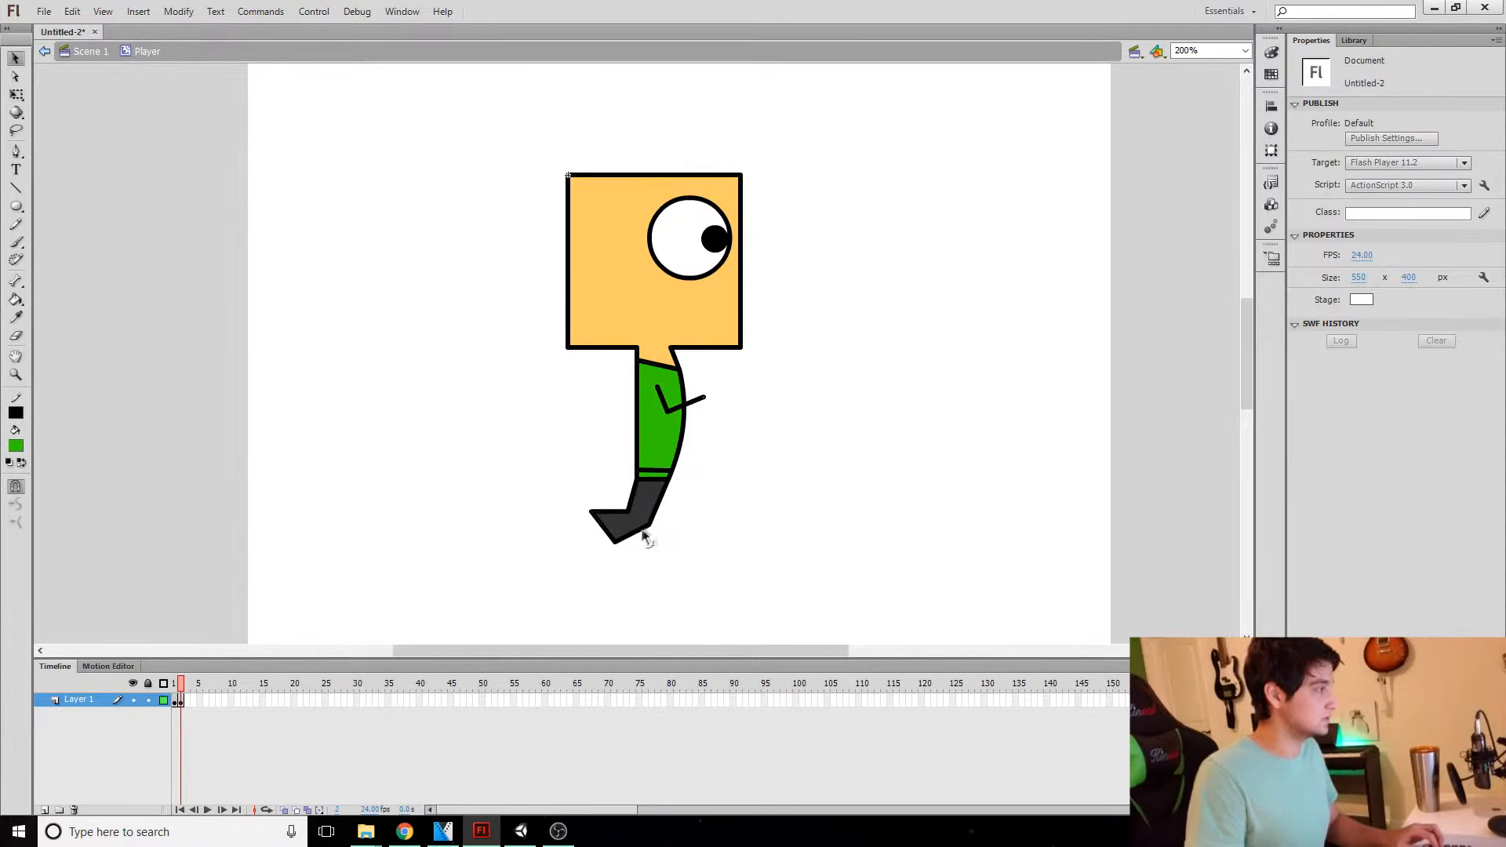
pyautogui.moveTo(617, 541)
pyautogui.mouseDown()
pyautogui.moveTo(598, 538)
pyautogui.moveTo(598, 501)
pyautogui.moveTo(622, 501)
pyautogui.moveTo(591, 494)
pyautogui.moveTo(583, 525)
pyautogui.moveTo(625, 534)
pyautogui.mouseUp()
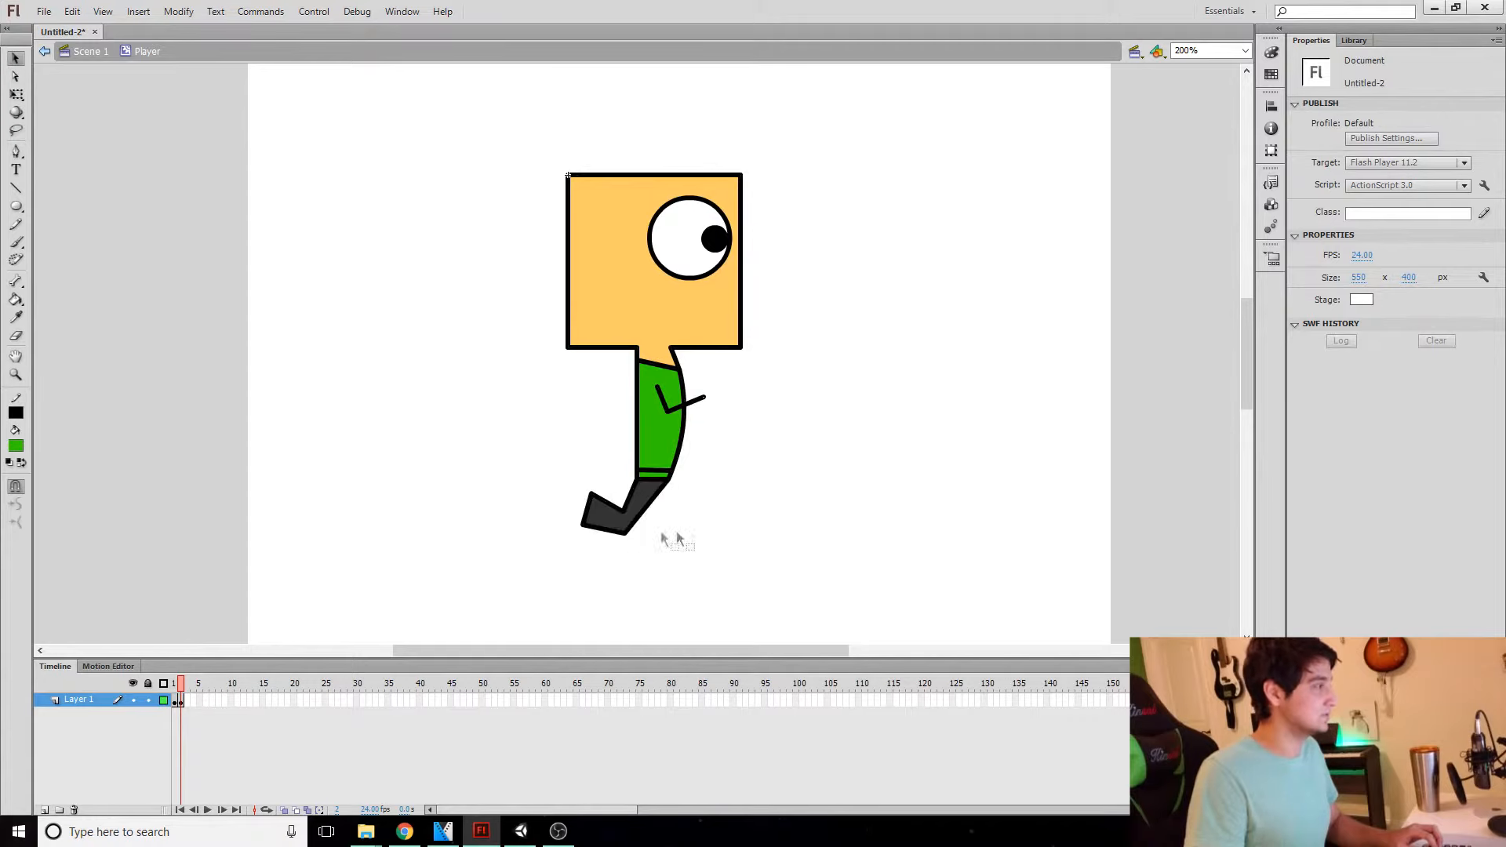
# Step: Draw the outline of a second leg stretching diagonally forward from the hip, joined to the rear leg
pyautogui.click(15, 188)
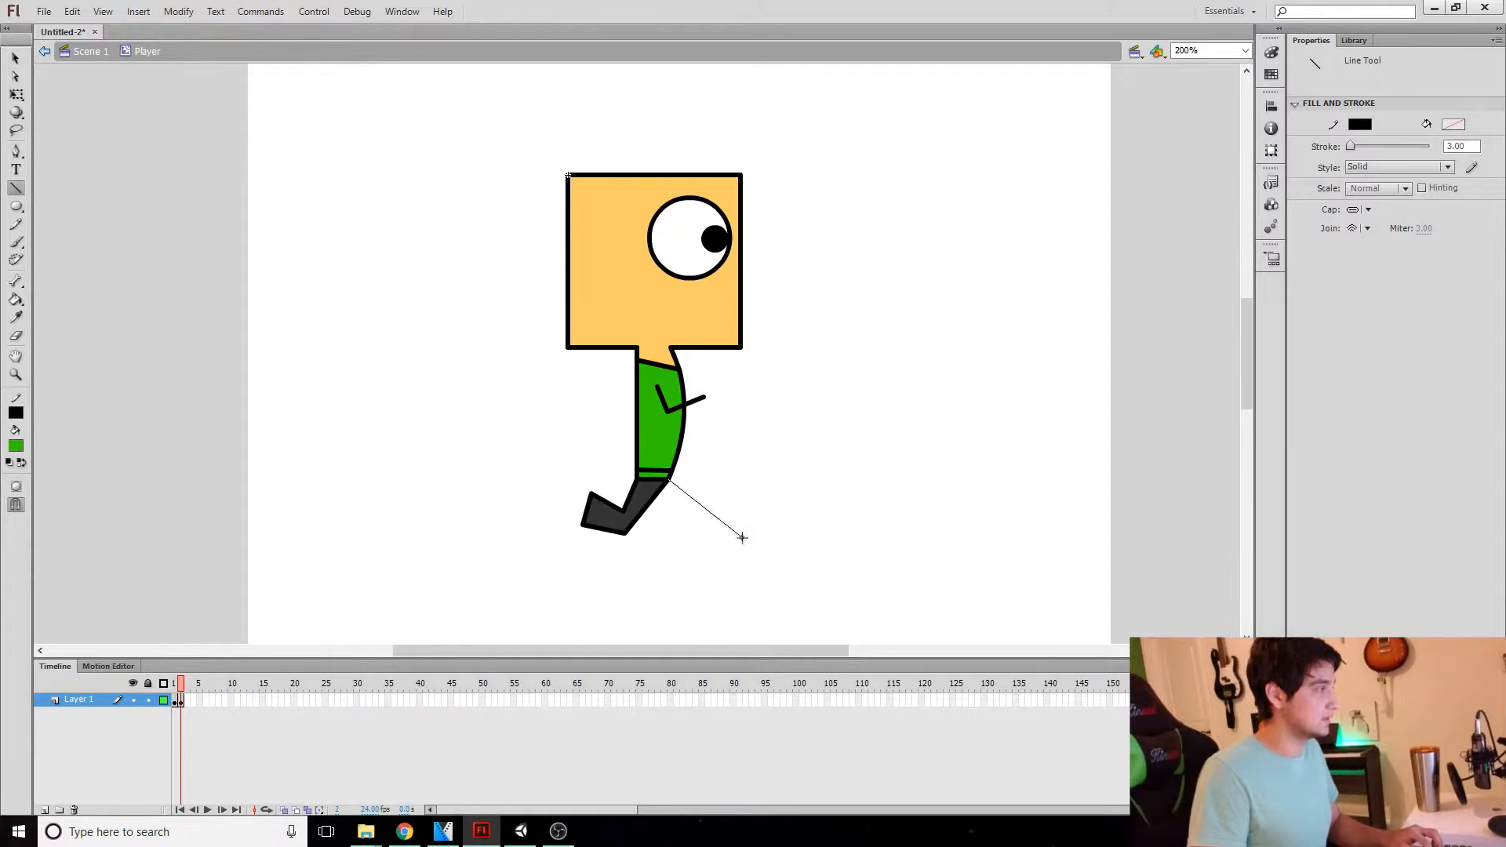
pyautogui.moveTo(743, 541); pyautogui.dragTo(744, 541)
pyautogui.moveTo(744, 541); pyautogui.dragTo(705, 560)
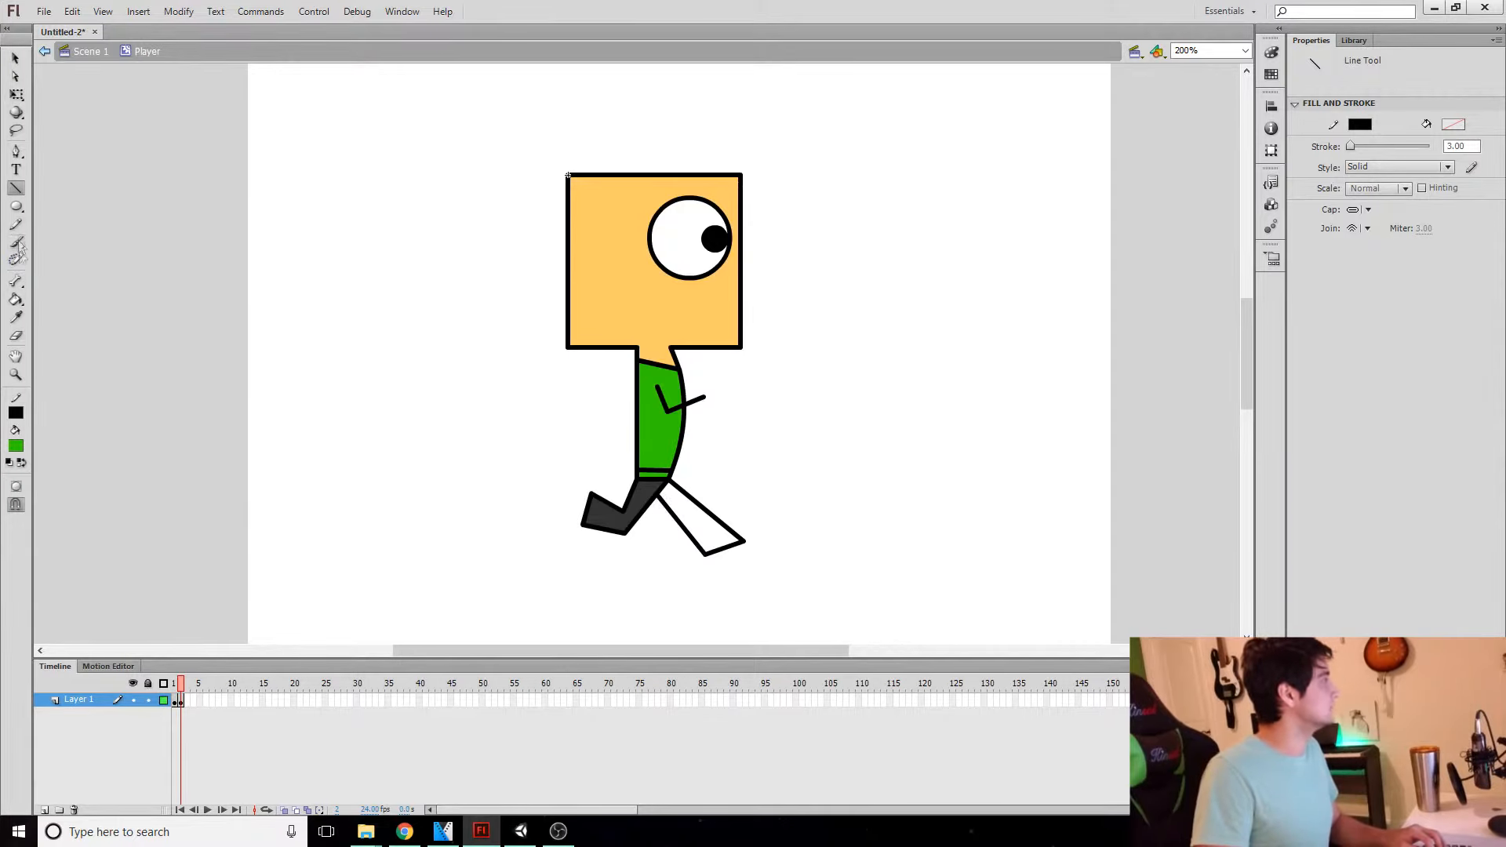
# Step: Fill the front leg with the dark grey sampled from the rear leg
pyautogui.click(16, 318)
pyautogui.click(642, 488)
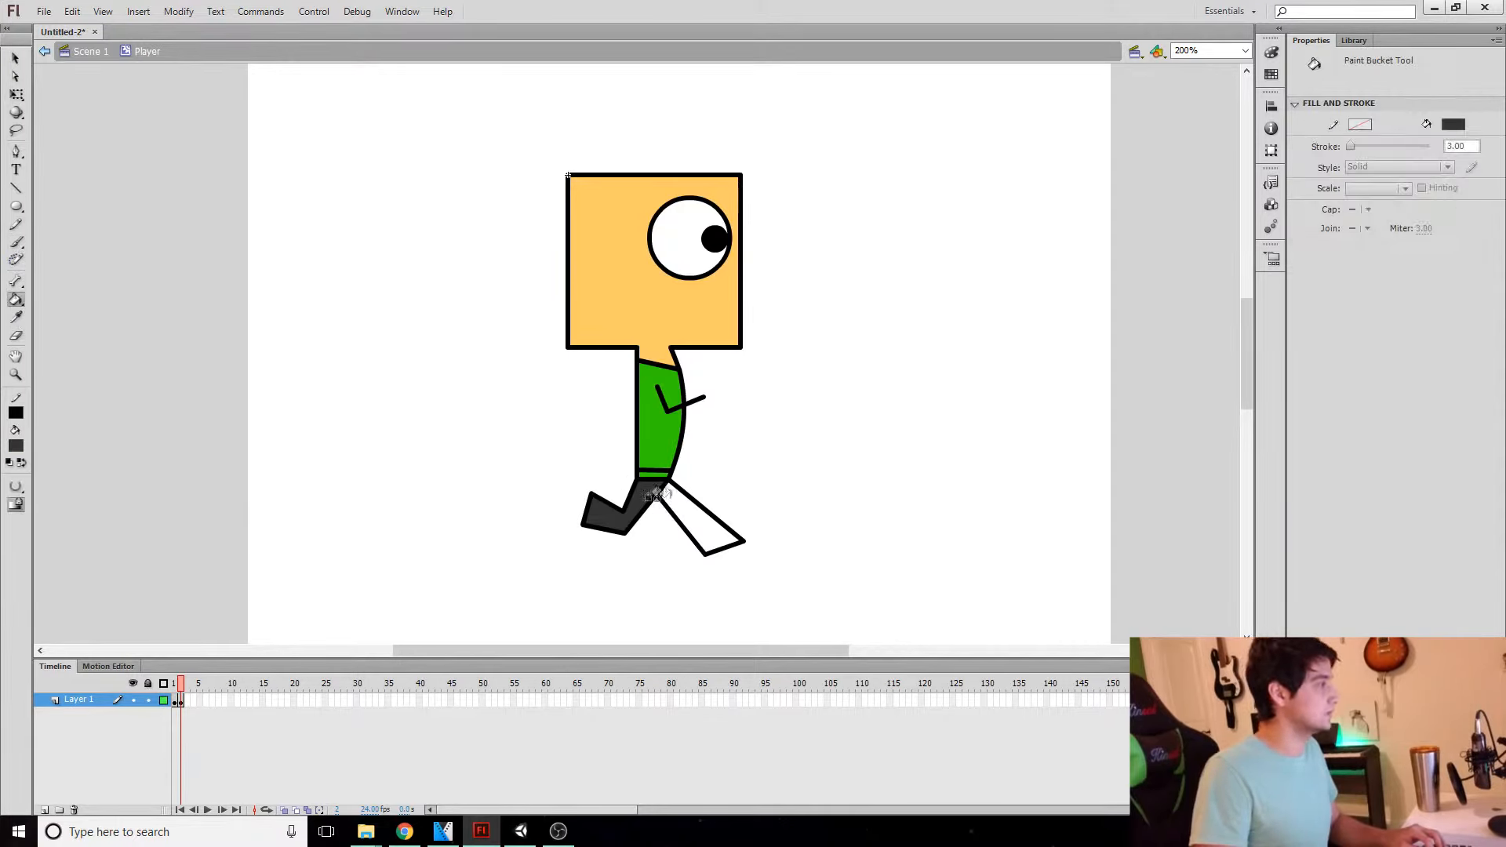
pyautogui.click(694, 520)
pyautogui.press('v')
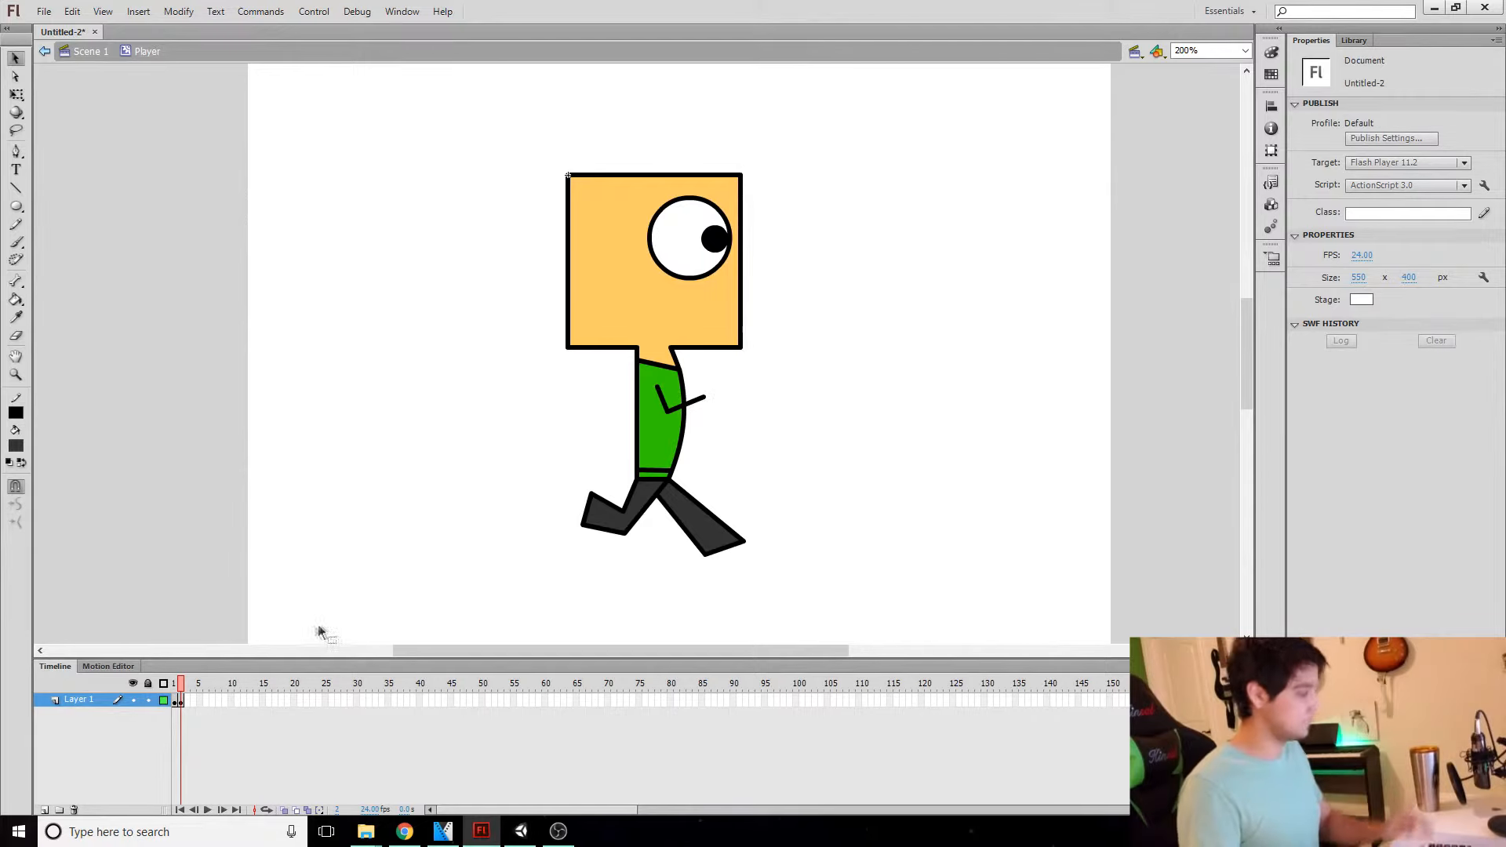
# Step: Preview the Player symbol's two frames in its own timeline, and from Scene 1 as a test movie
pyautogui.press('Return')
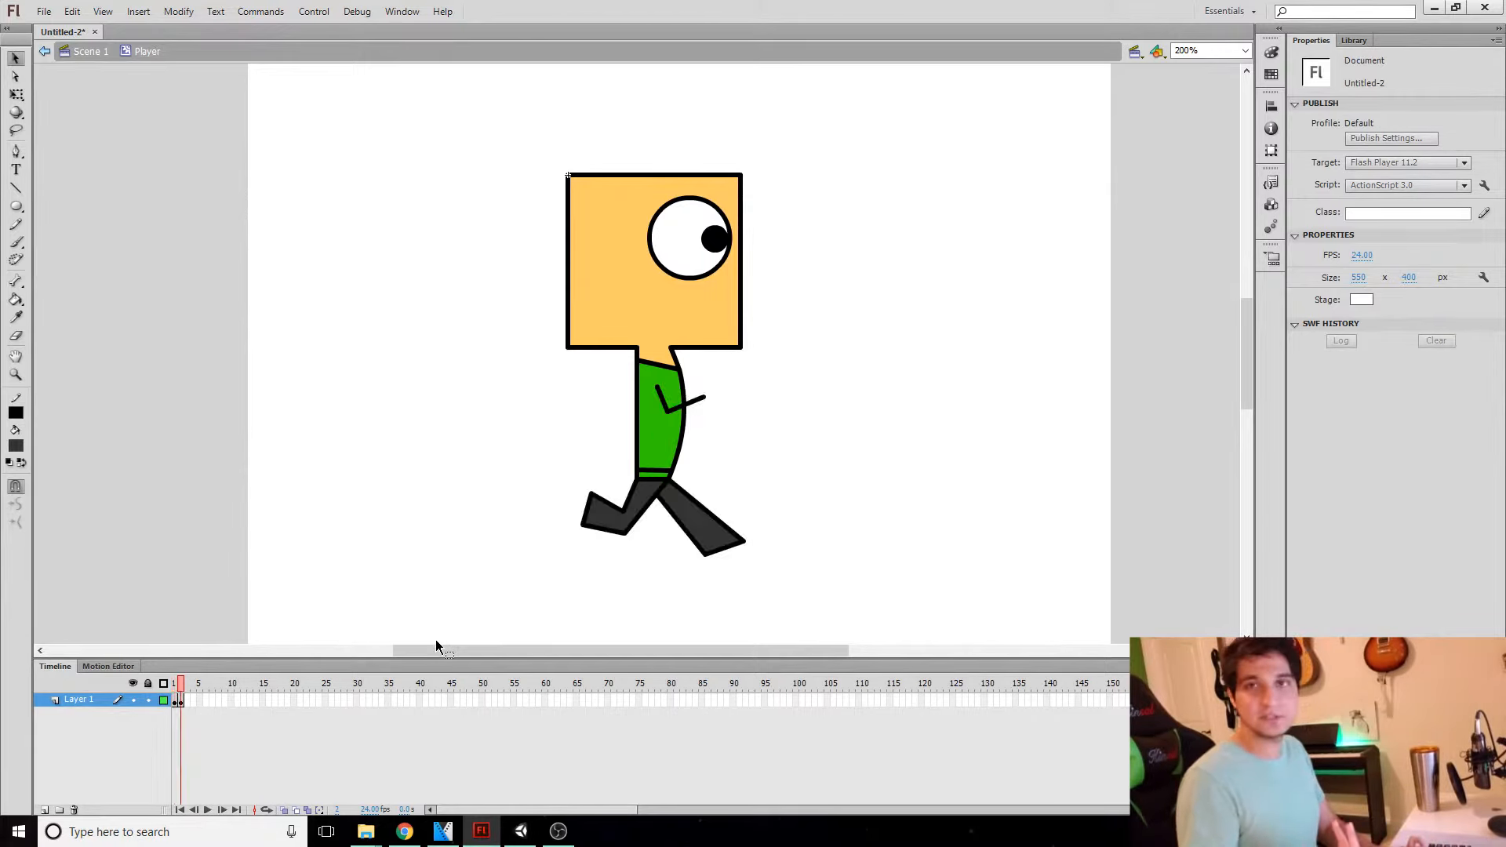
pyautogui.press('Return')
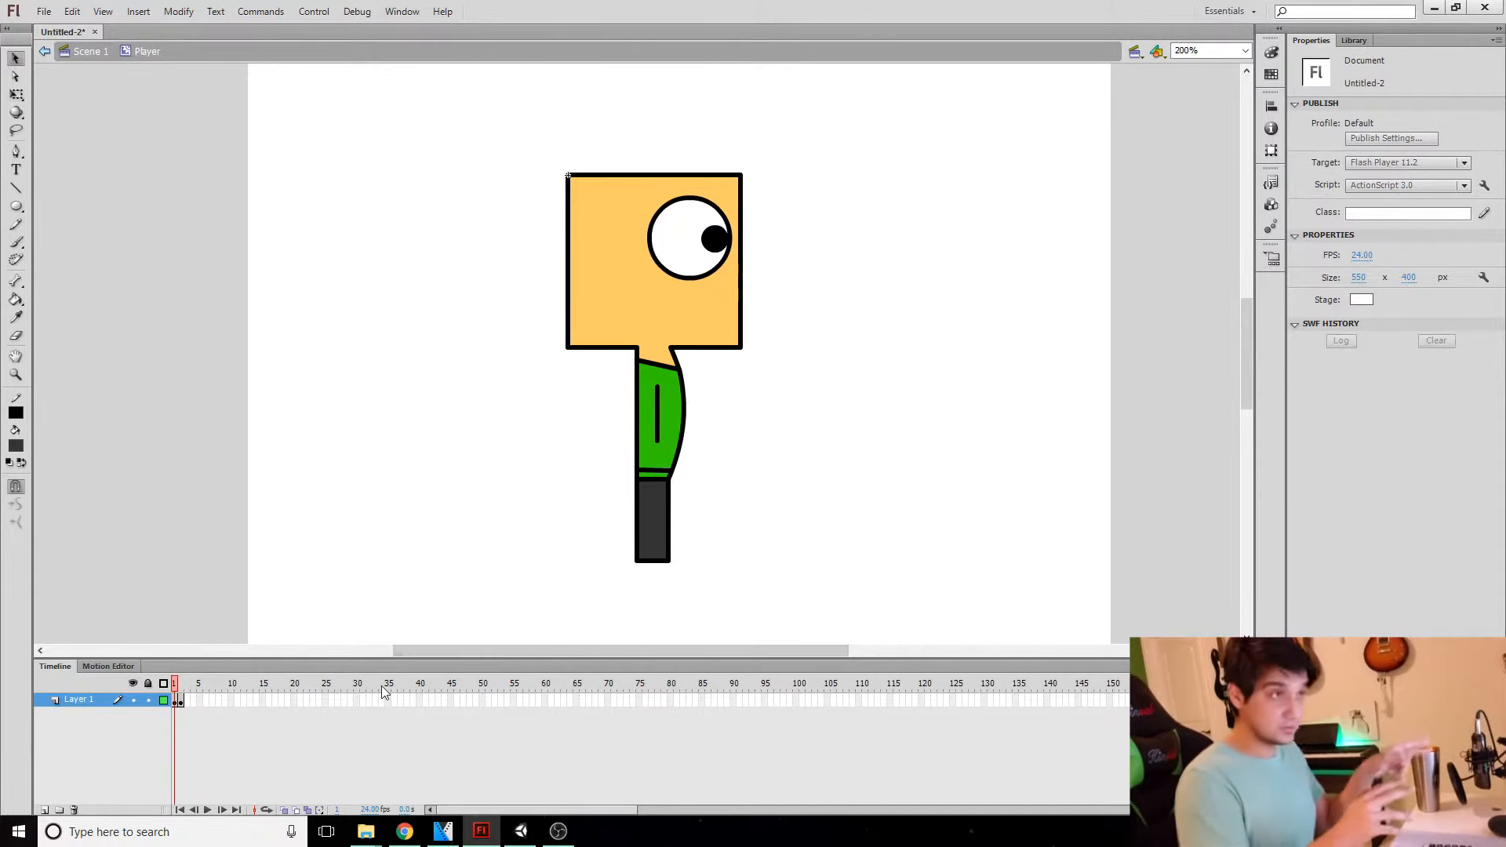
pyautogui.doubleClick(384, 361)
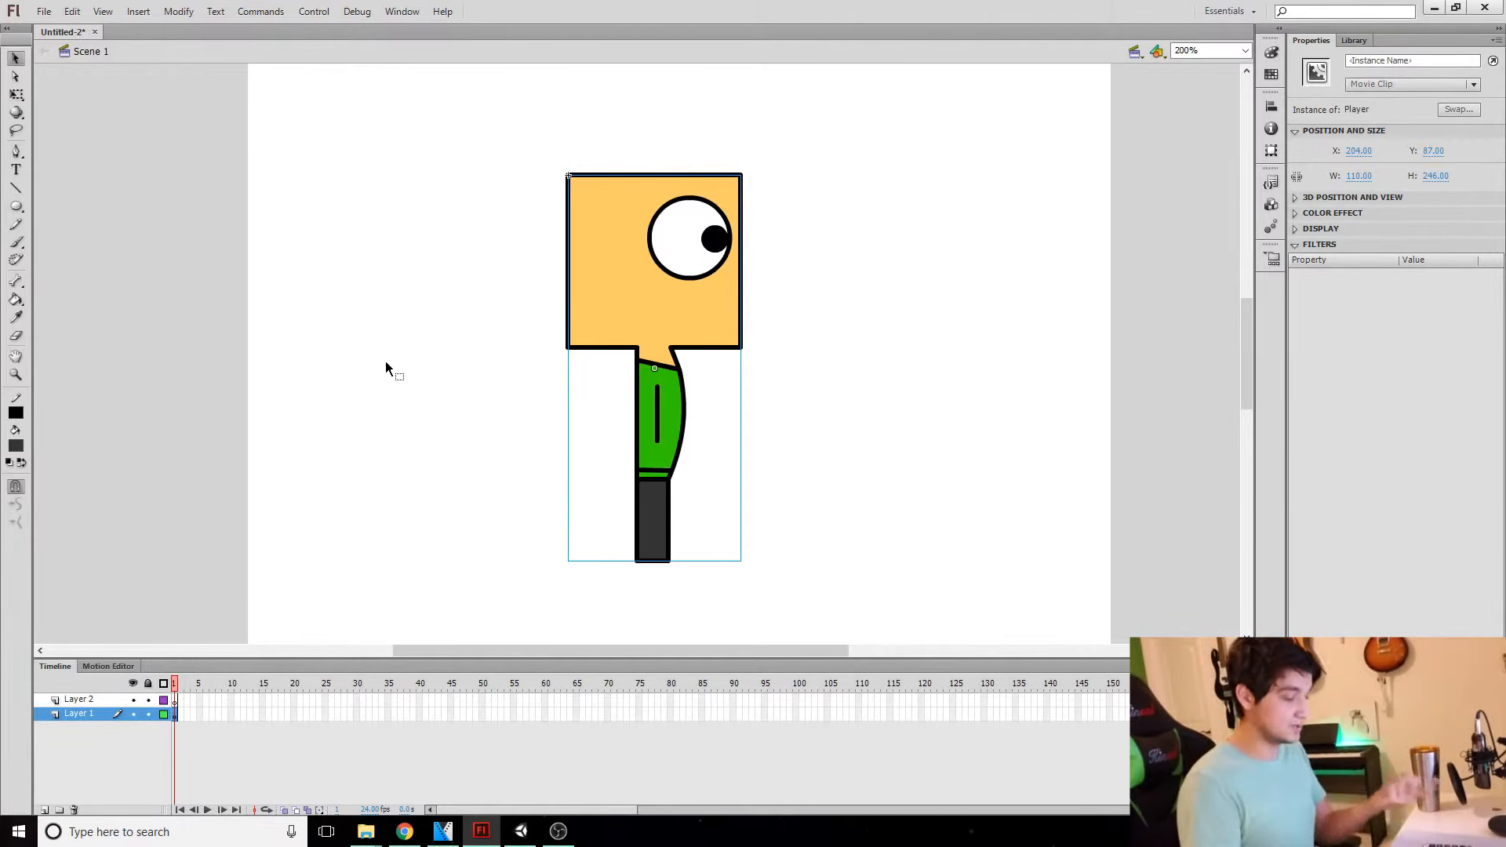
pyautogui.hotkey('ctrl', 'Return')
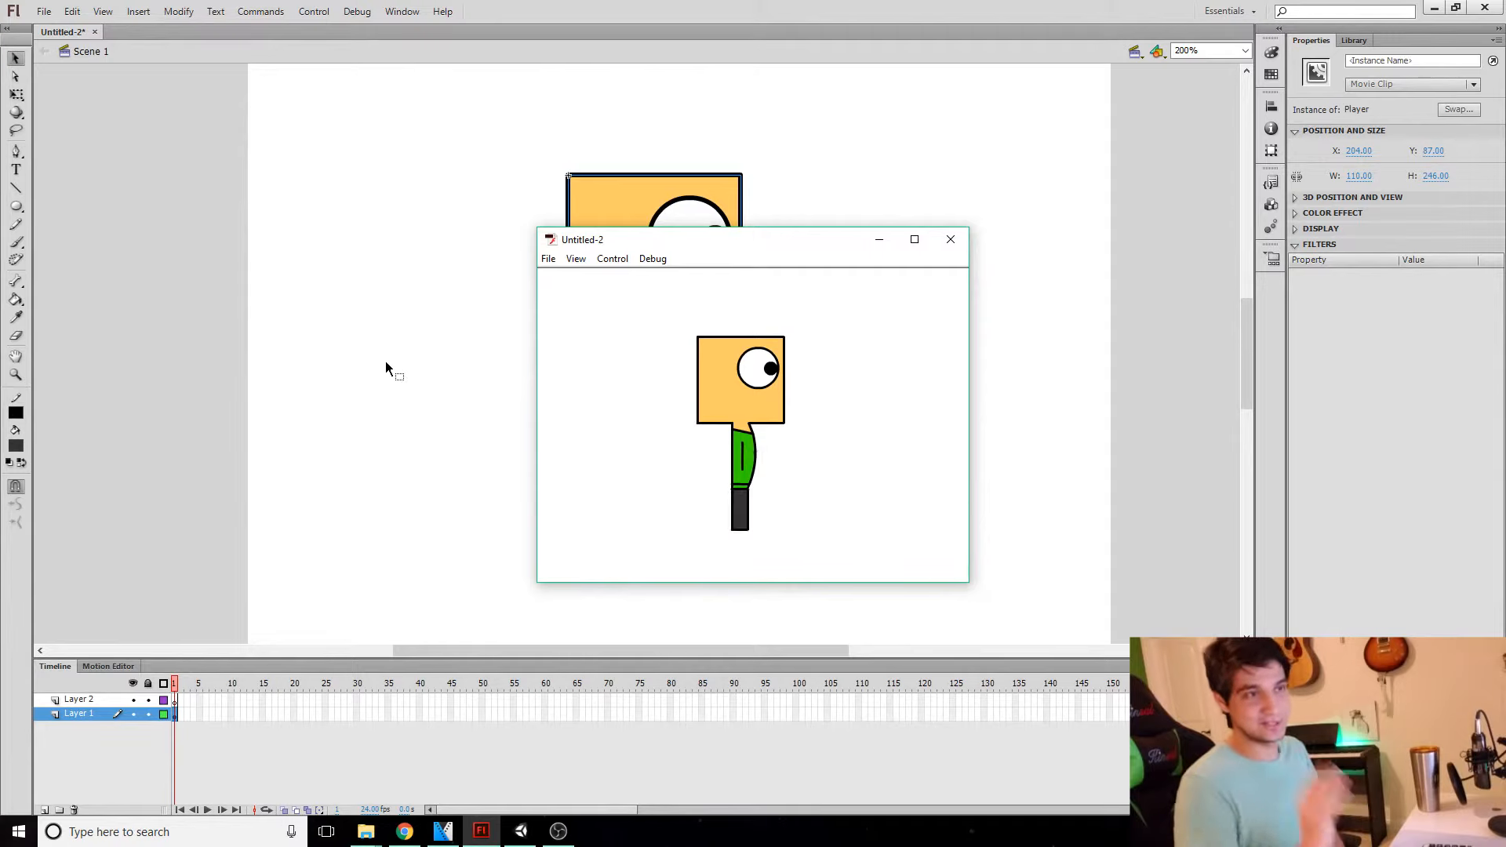
pyautogui.click(950, 239)
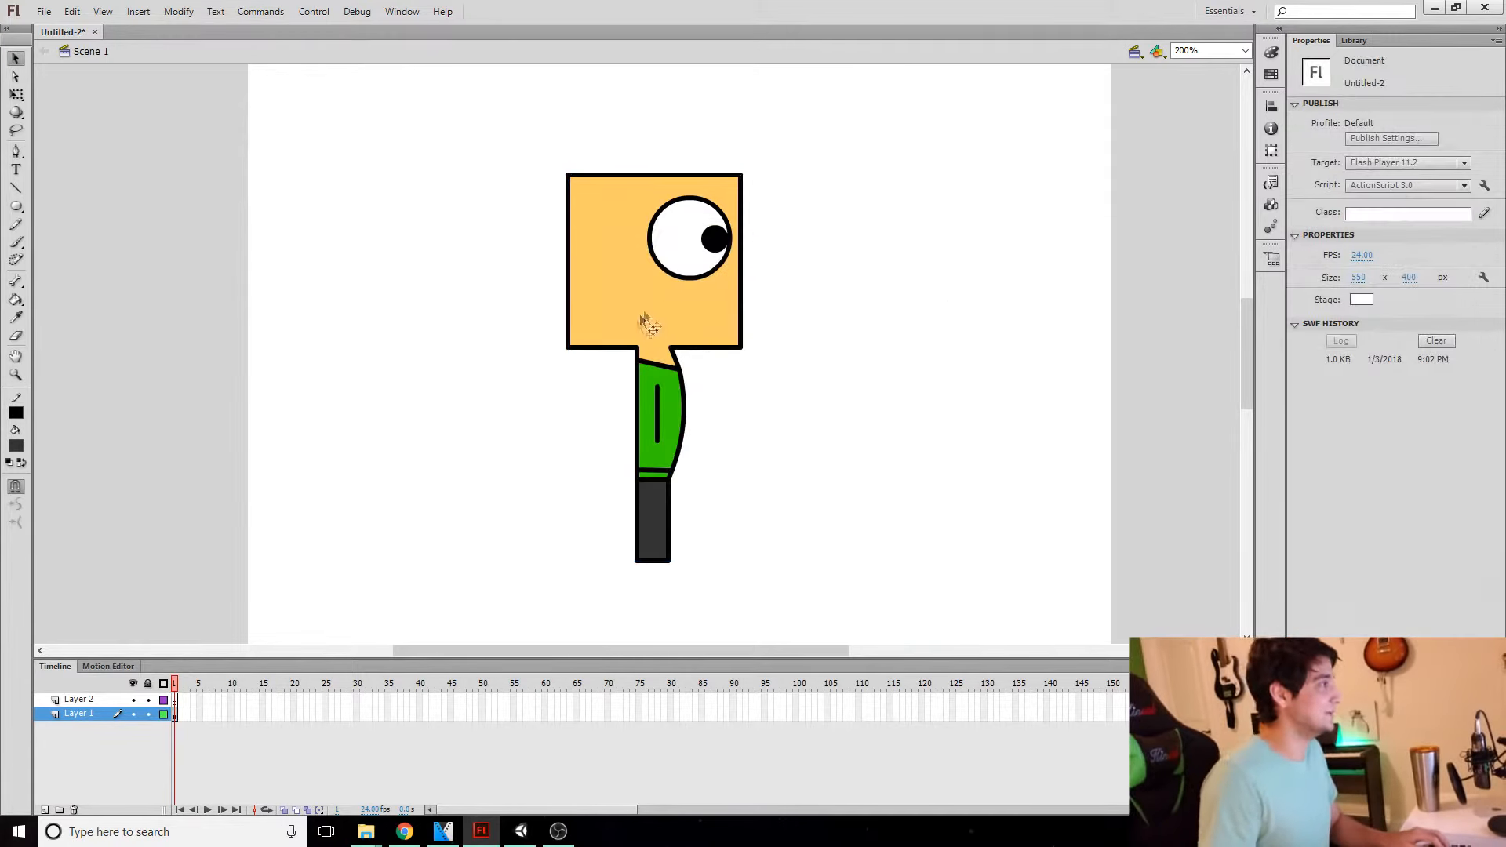
# Step: Open the sprite sheet generator for the Player symbol from the library
pyautogui.click(687, 301)
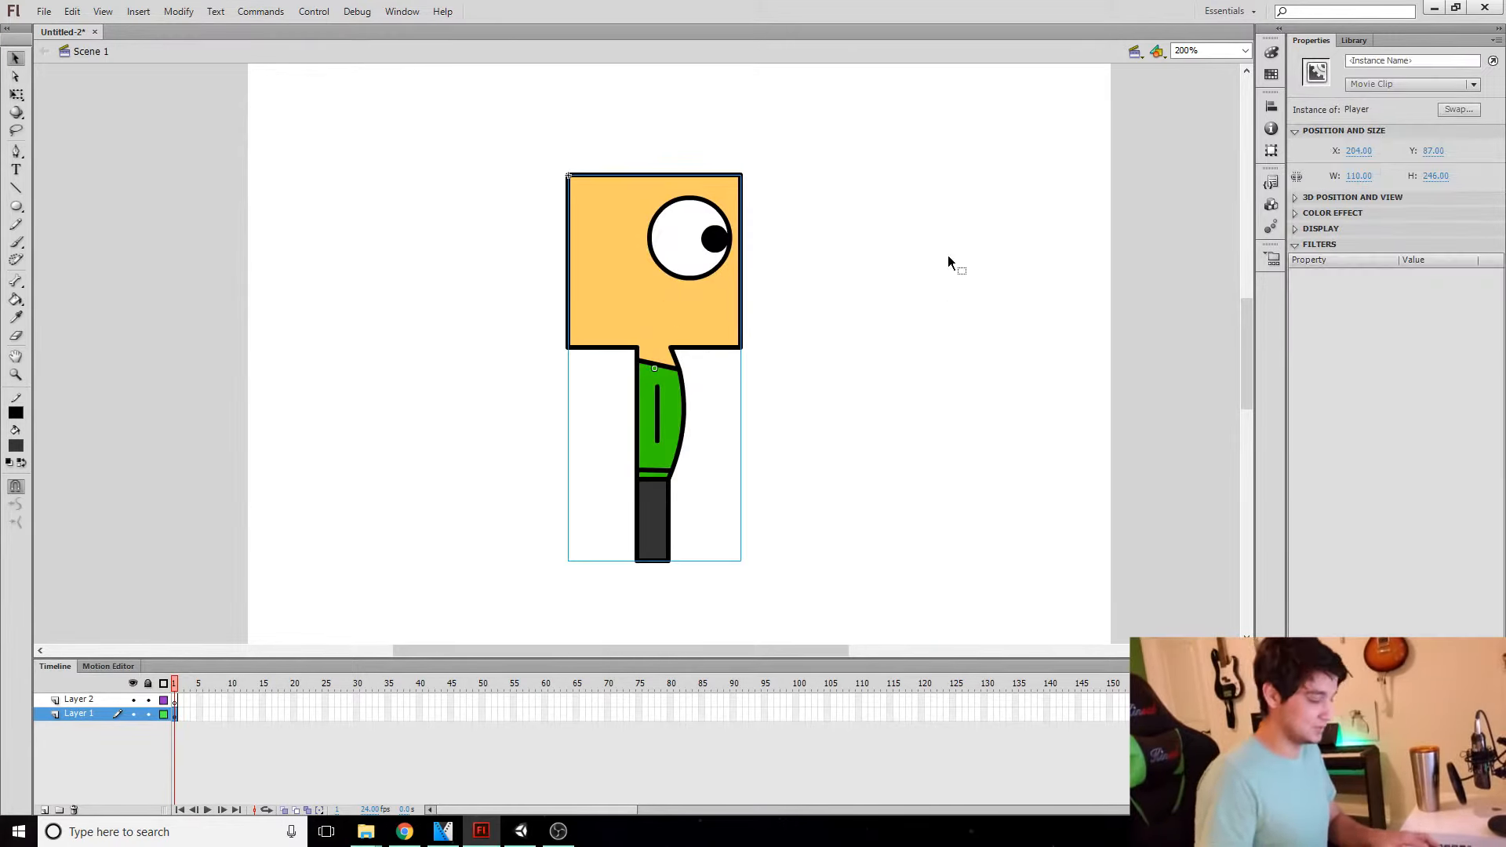
pyautogui.click(1354, 40)
pyautogui.click(1333, 237)
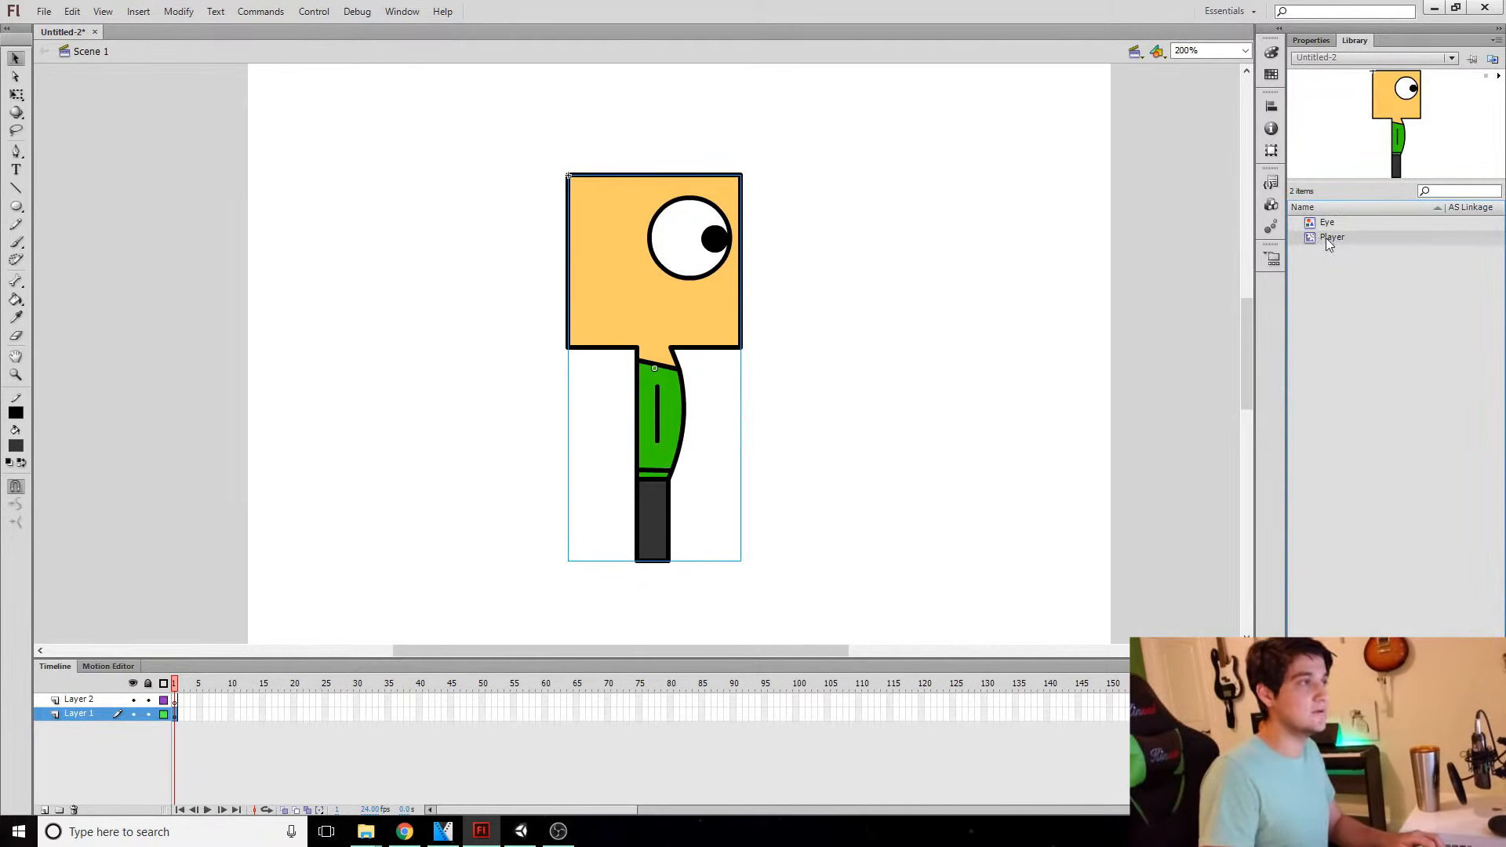
pyautogui.rightClick(1328, 238)
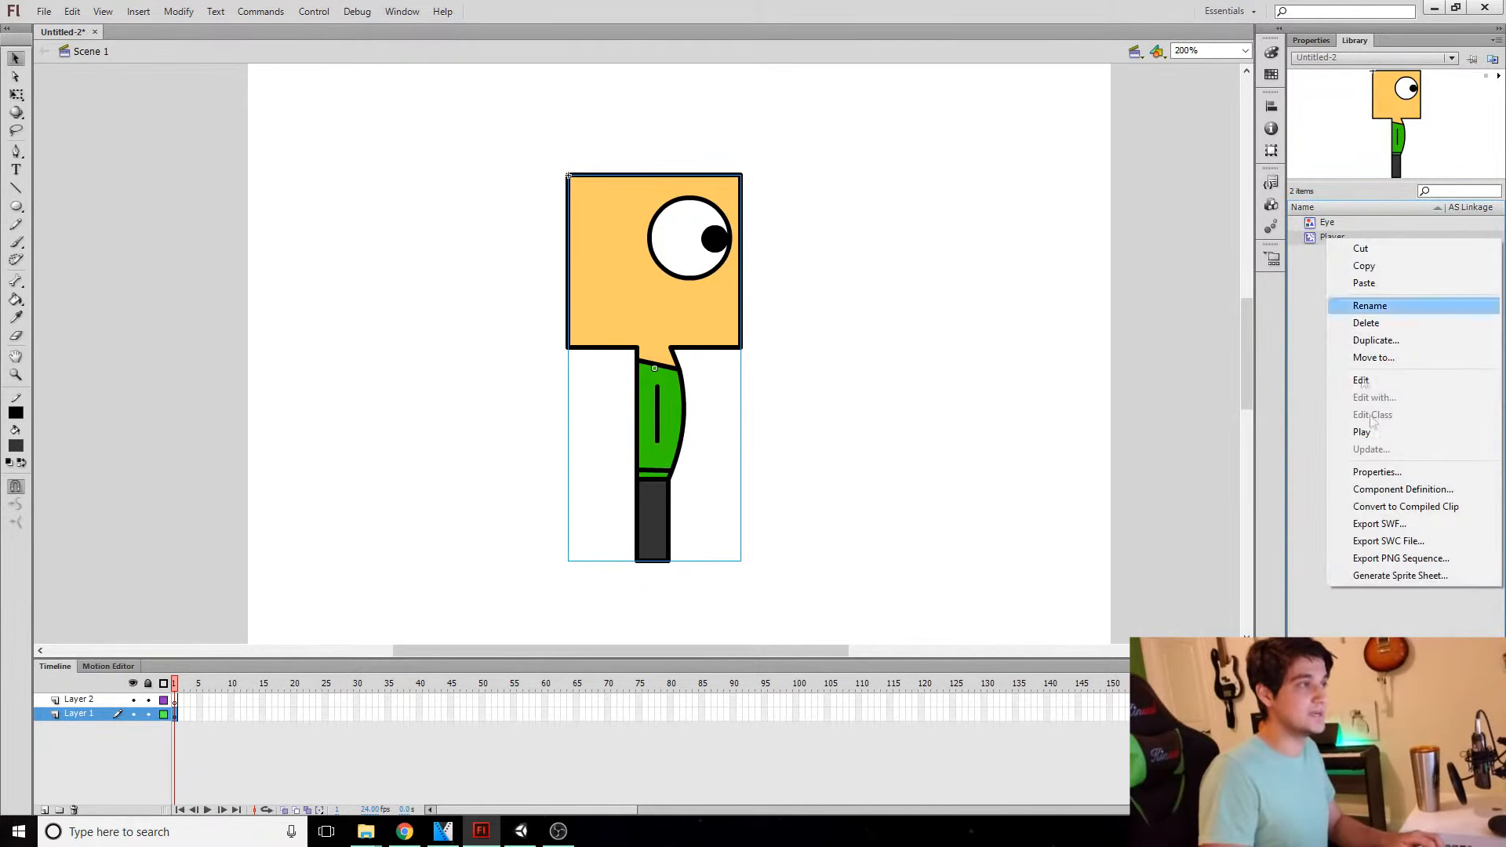
pyautogui.click(1347, 577)
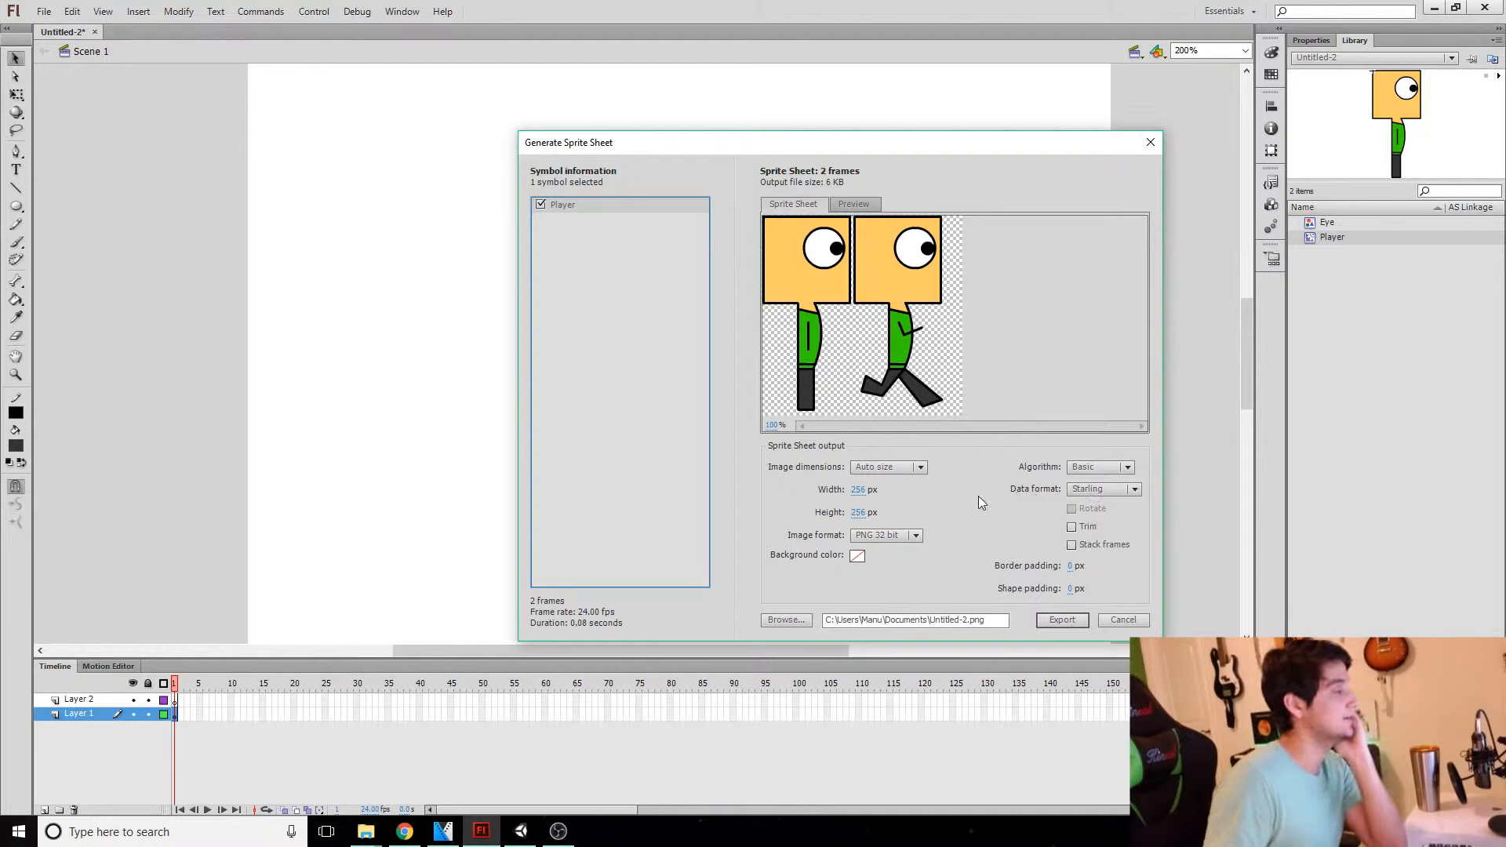
# Step: Change the sprite sheet's output file name to WalkCycle.png
pyautogui.press('Left')
pyautogui.press('Left')
pyautogui.press('Left')
pyautogui.press('Left')
pyautogui.press('BackSpace')
pyautogui.press('BackSpace')
pyautogui.press('BackSpace')
pyautogui.press('BackSpace')
pyautogui.press('BackSpace')
pyautogui.press('BackSpace')
pyautogui.press('BackSpace')
pyautogui.press('BackSpace')
pyautogui.press('BackSpace')
pyautogui.press('BackSpace')
pyautogui.write('Wal')
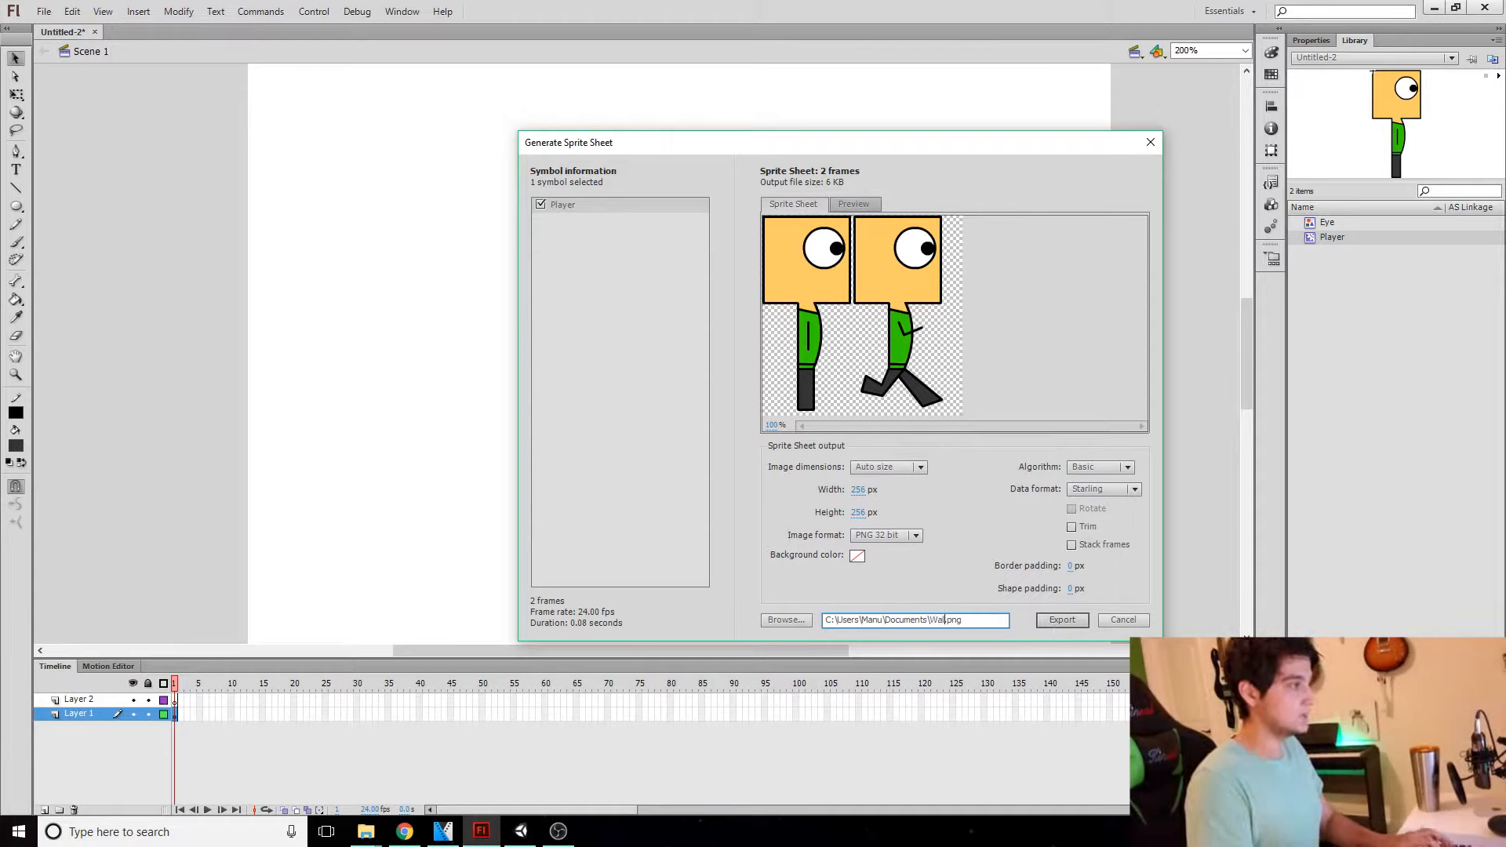
pyautogui.write('kCycle')
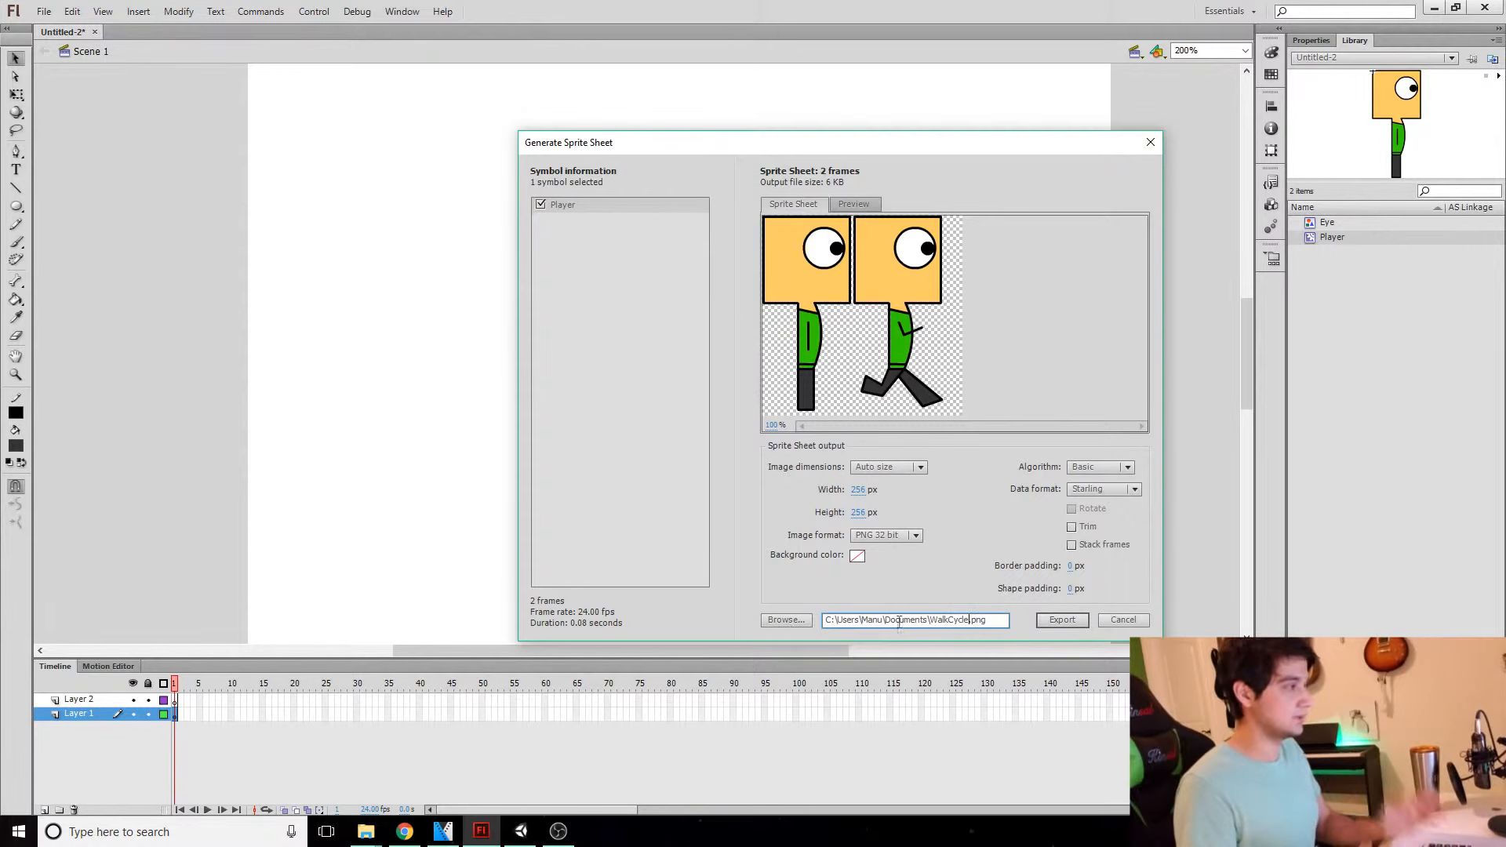
# Step: Browse to the Unity project's Action Platformer\Assets folder as export destination and create and open a SpriteSheets folder inside it
pyautogui.click(785, 620)
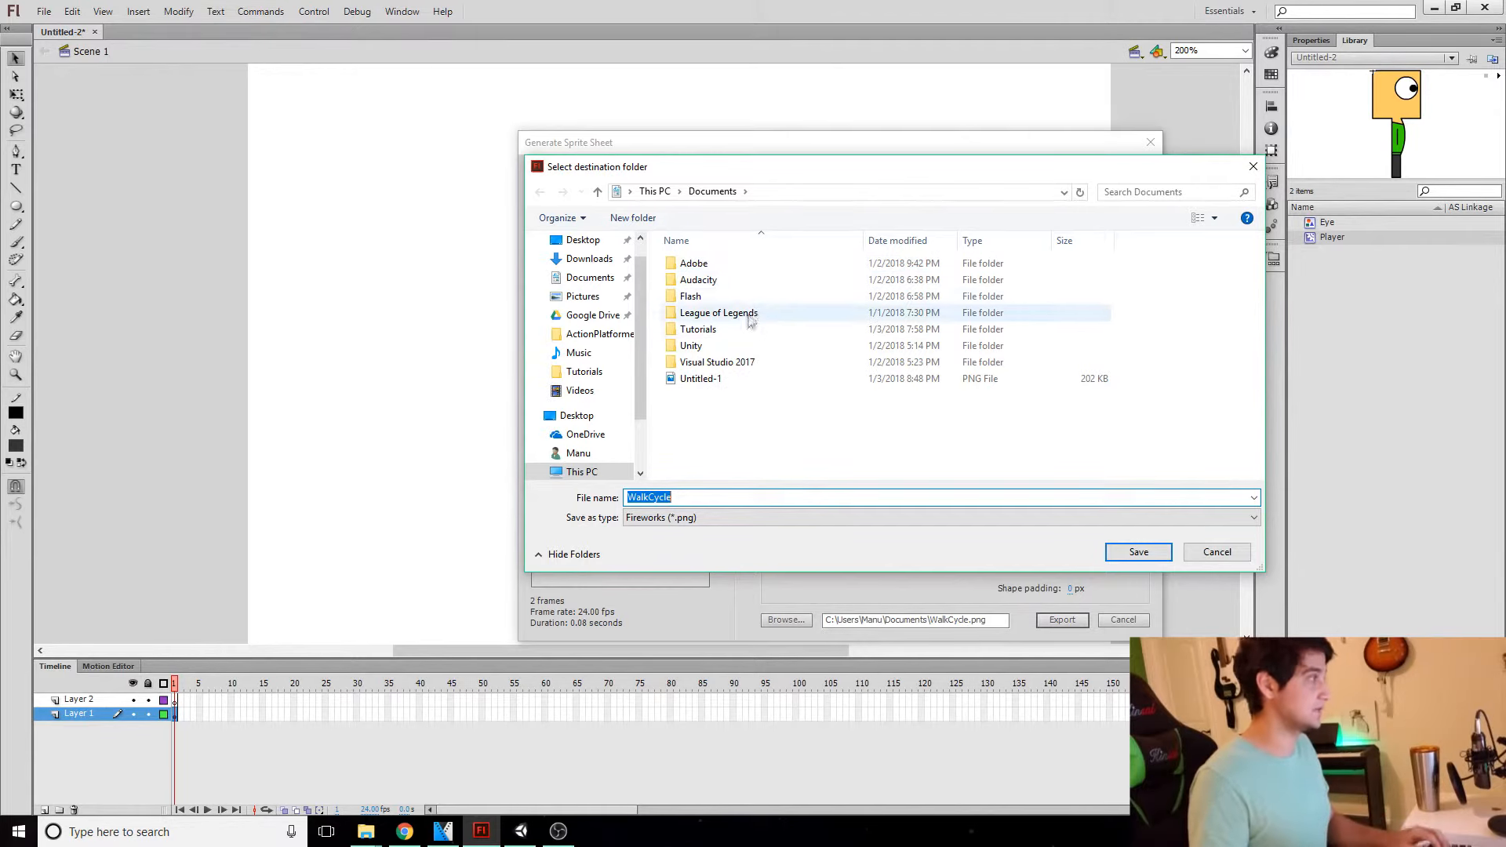
pyautogui.click(691, 352)
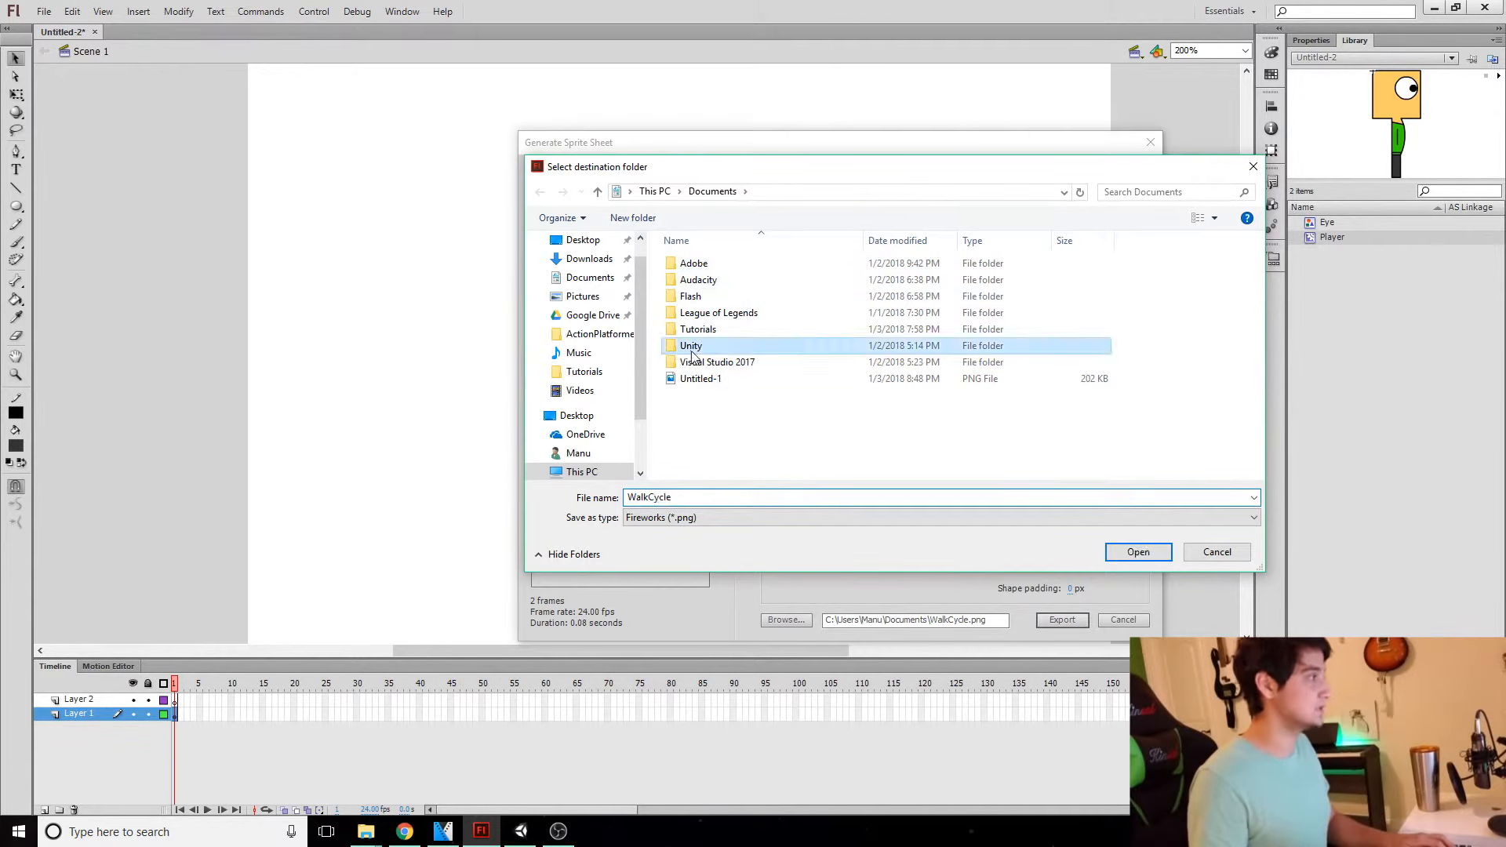
pyautogui.doubleClick(692, 351)
pyautogui.doubleClick(699, 267)
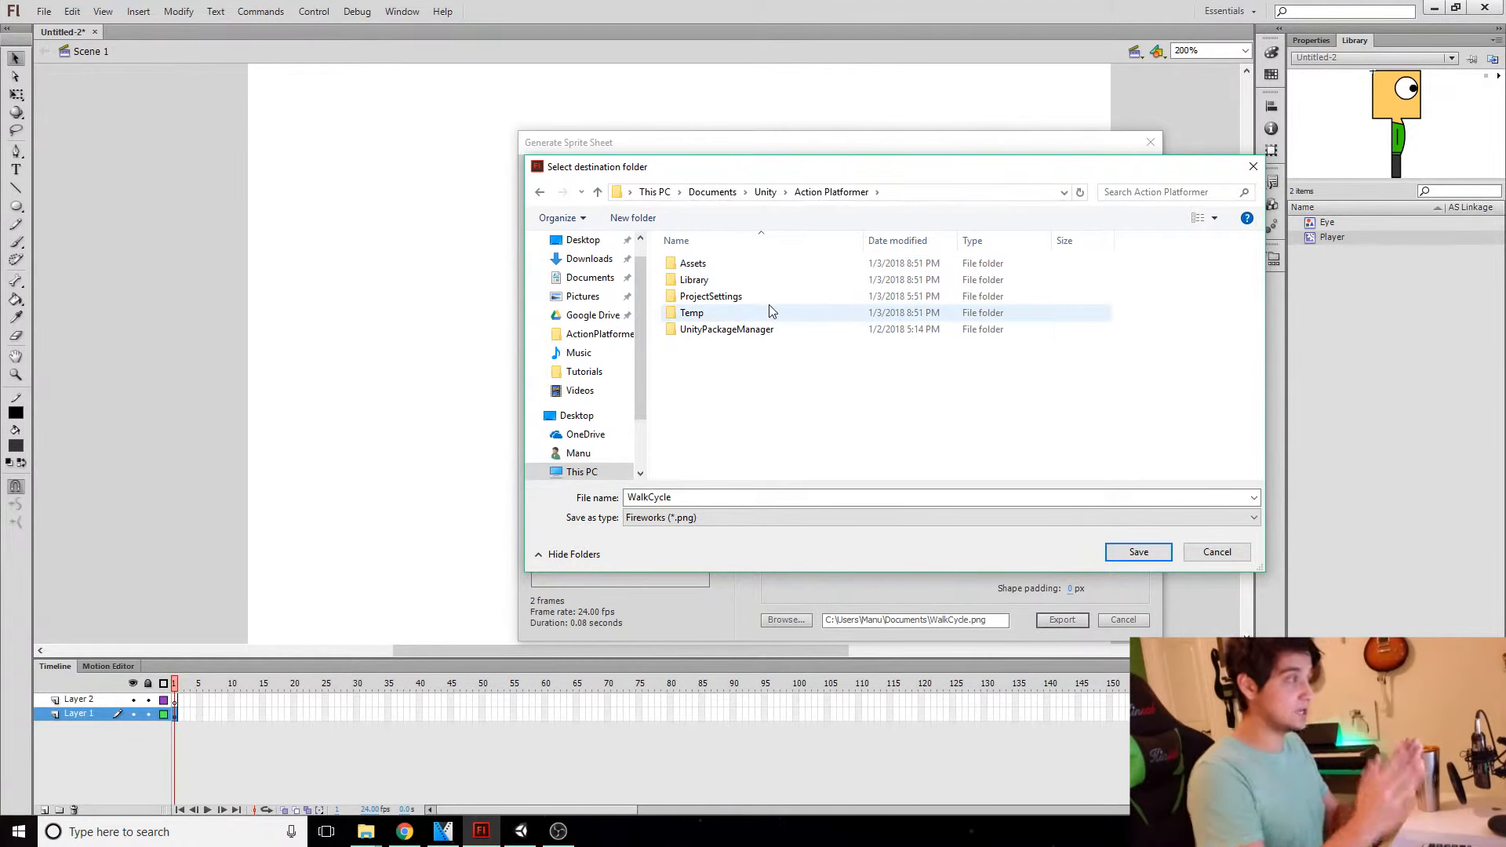
pyautogui.doubleClick(694, 264)
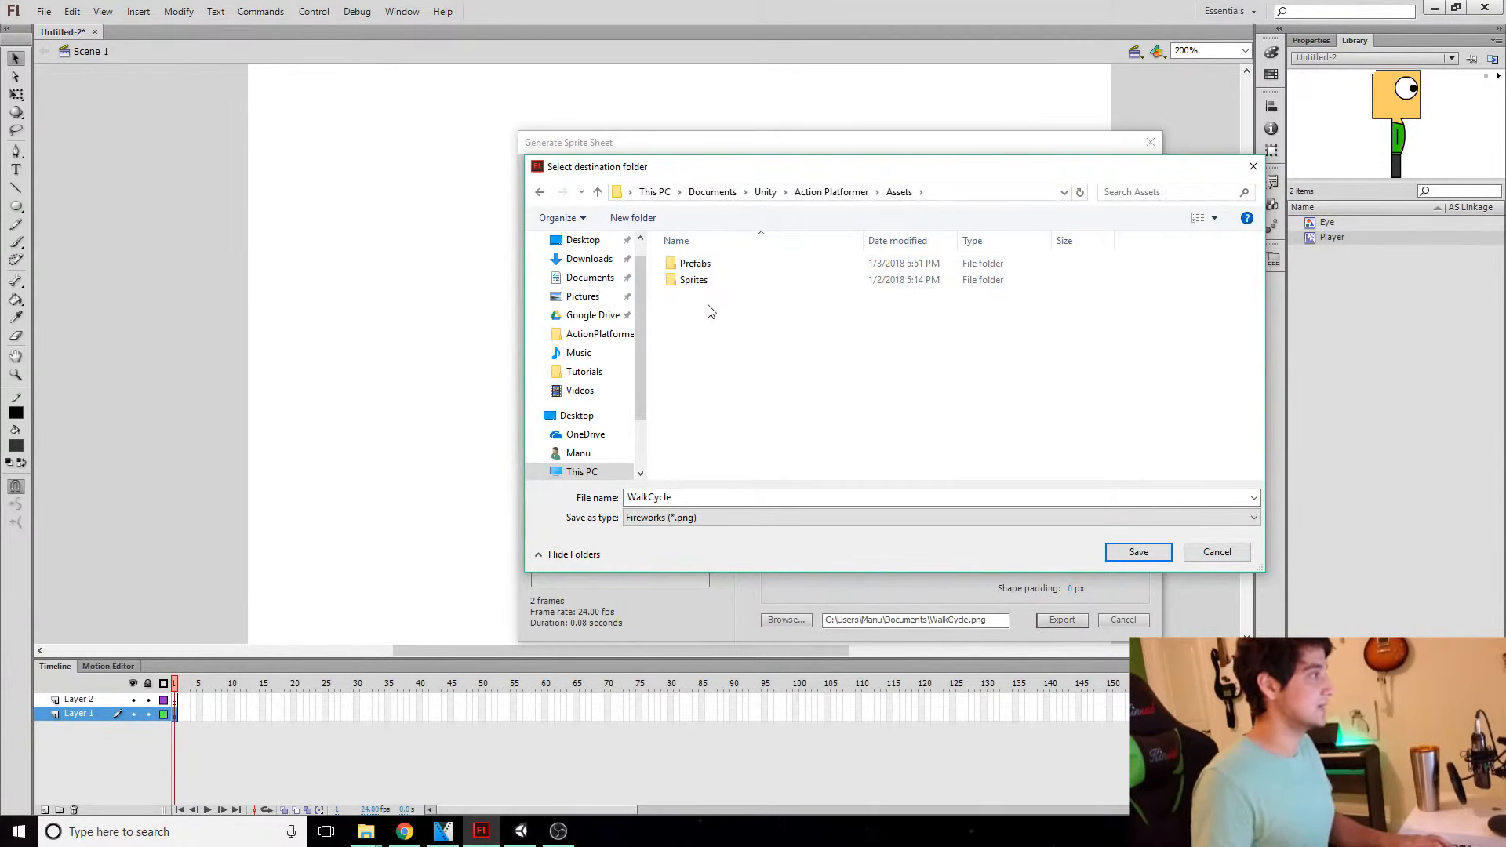
pyautogui.rightClick(714, 326)
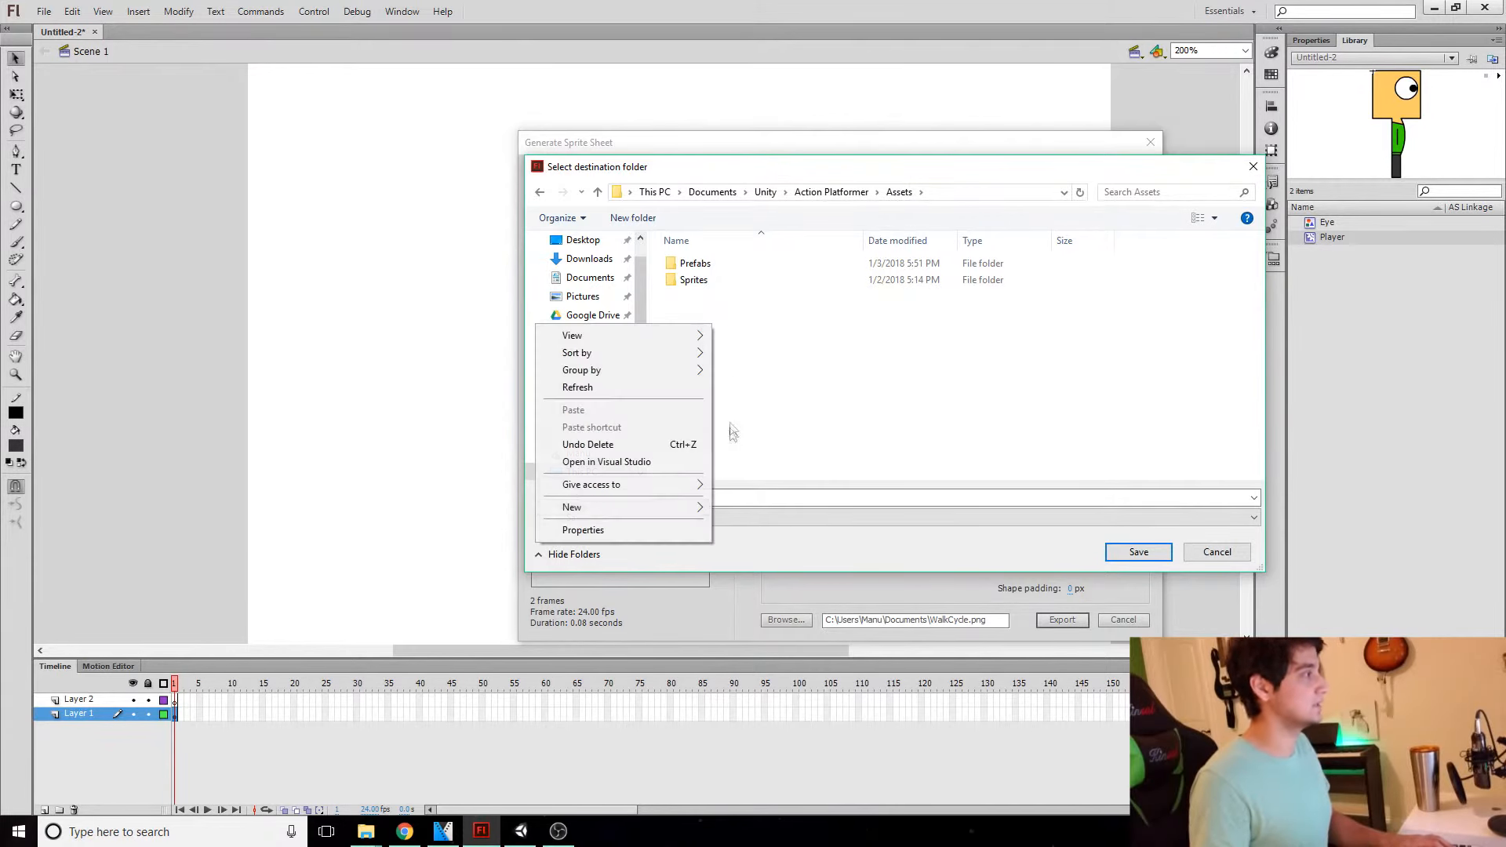
pyautogui.moveTo(673, 507)
pyautogui.click(495, 511)
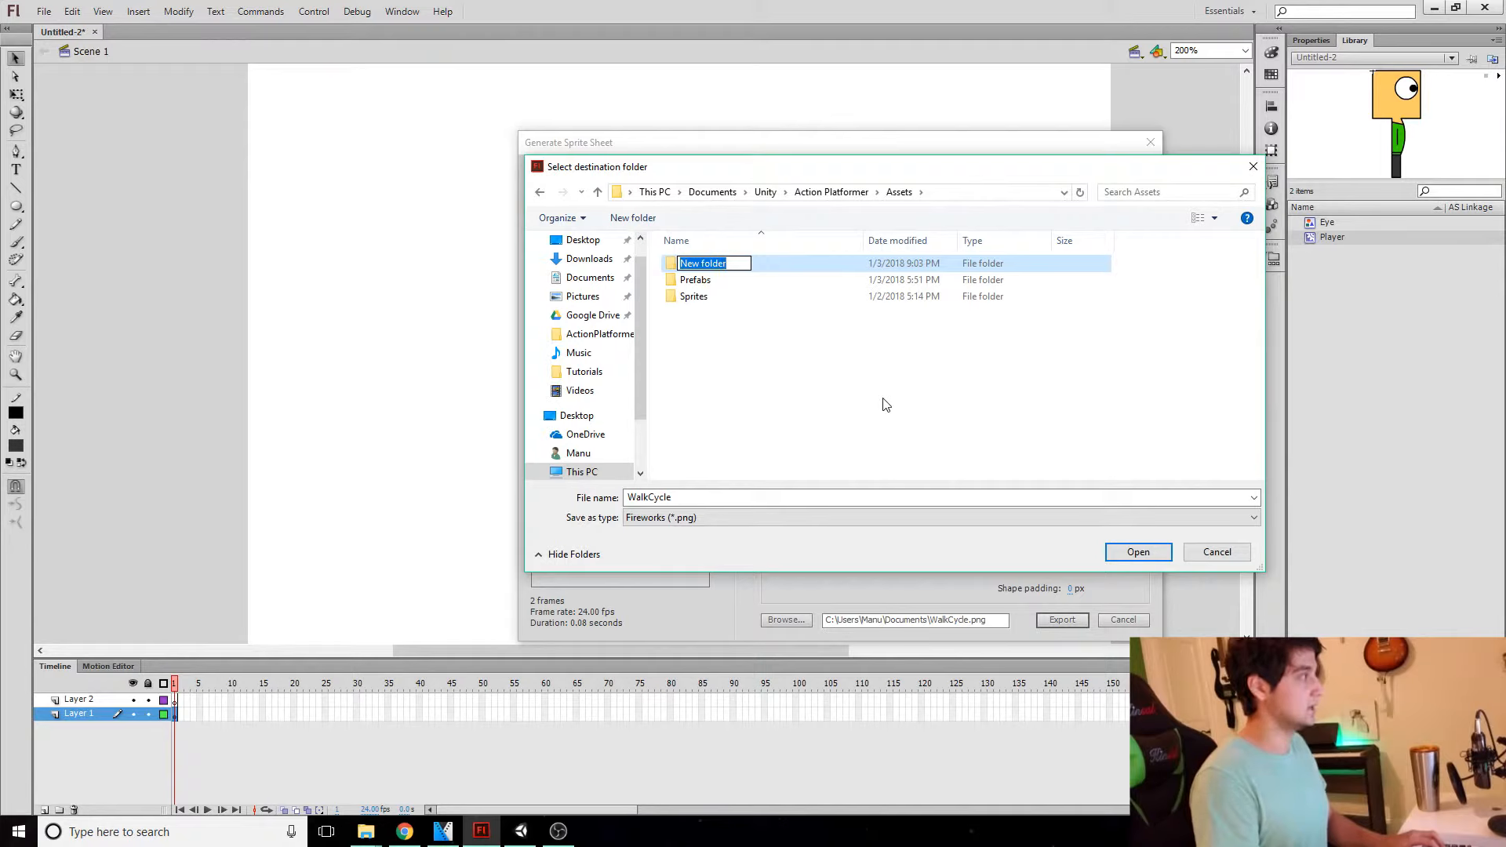
pyautogui.write('SpriteSheets')
pyautogui.press('Return')
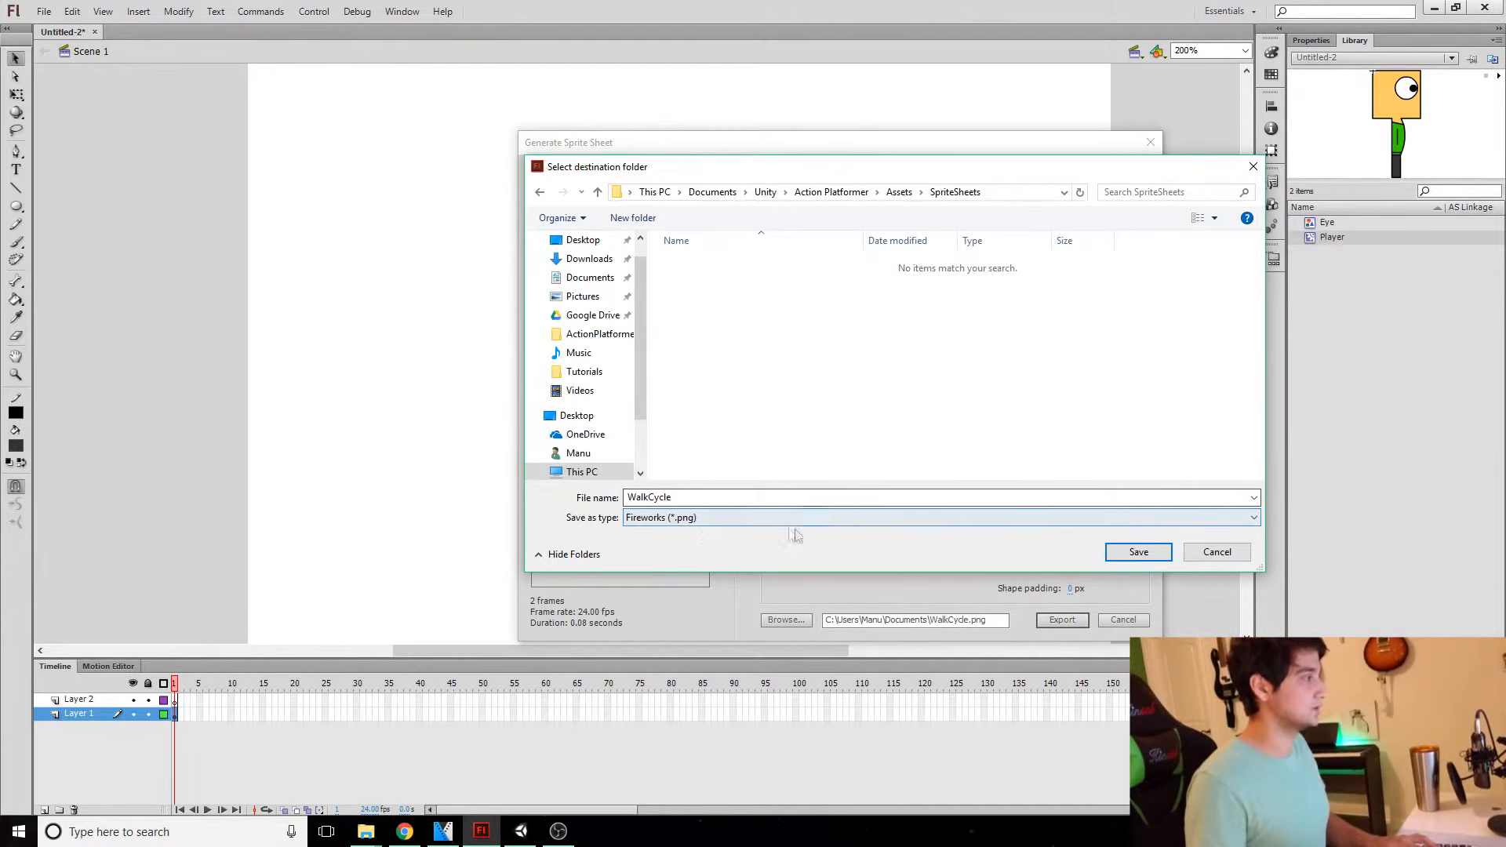
# Step: Save the destination as WalkCycle in Fireworks (*.png) format and export the sprite sheet
pyautogui.click(645, 521)
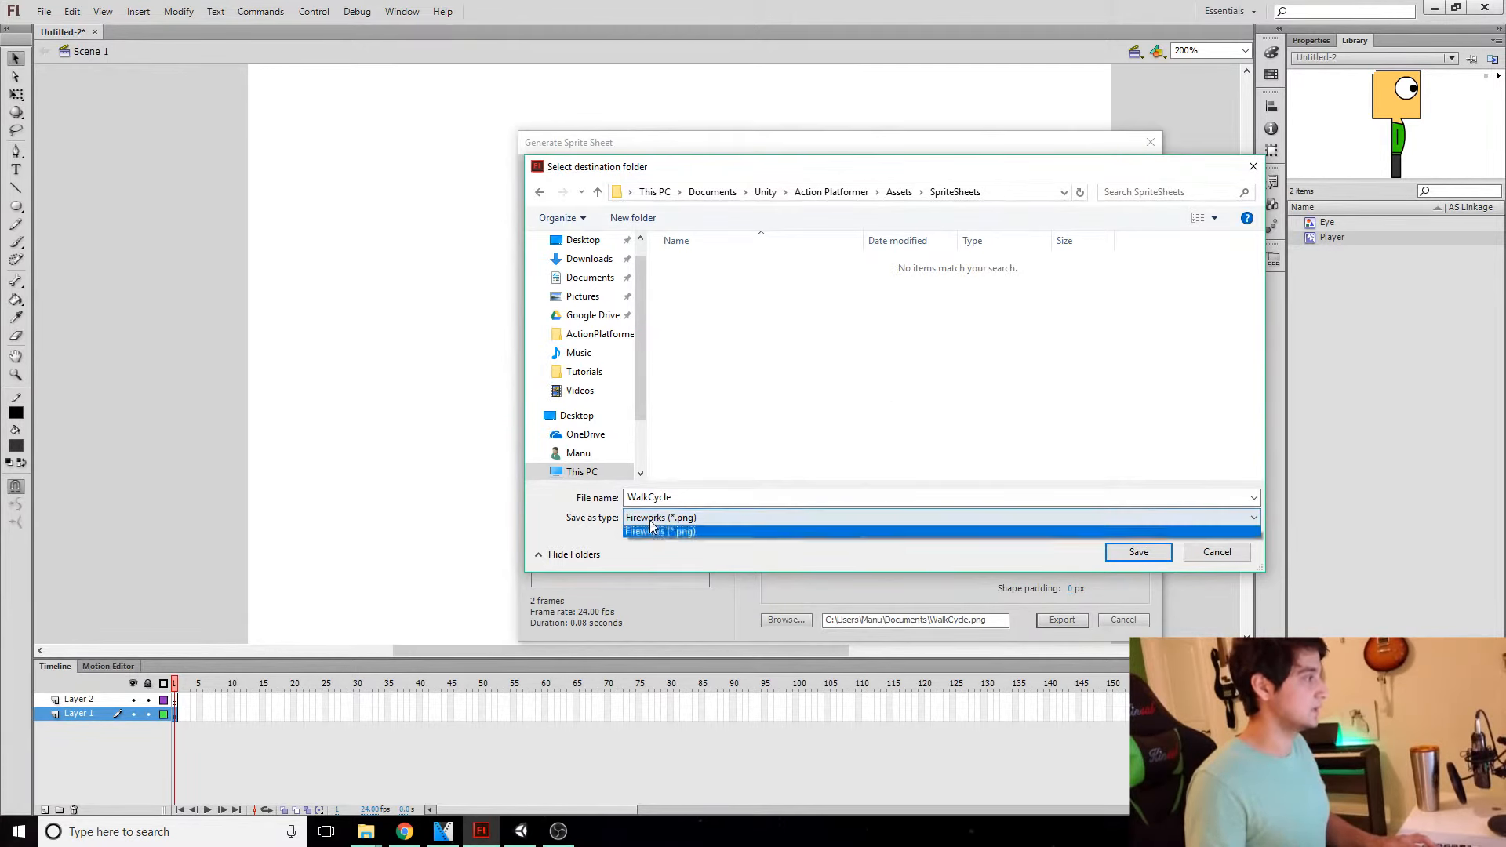
pyautogui.click(715, 543)
pyautogui.click(1137, 553)
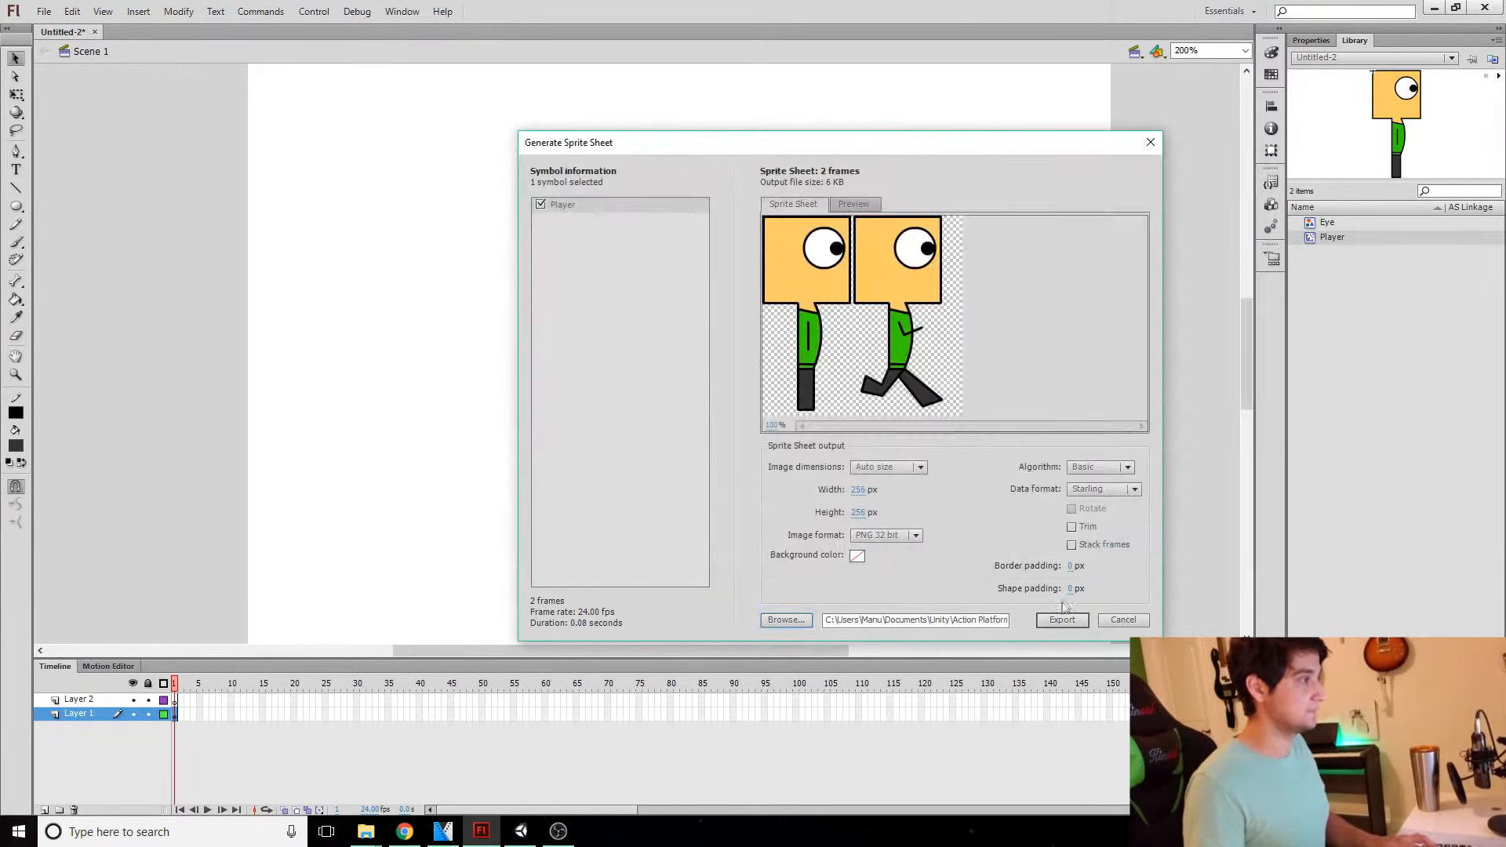
pyautogui.click(1070, 623)
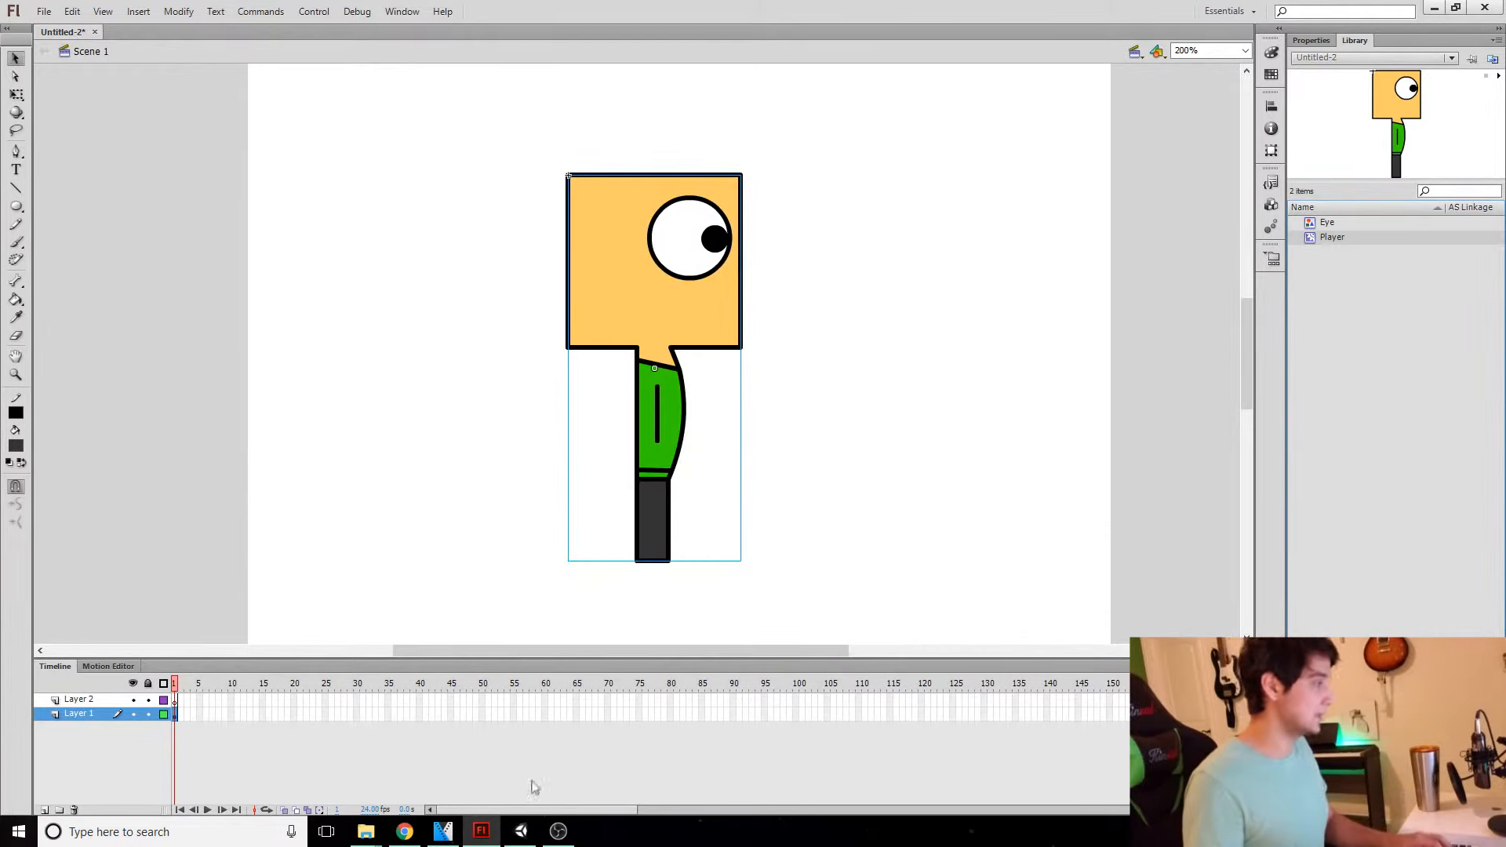
# Step: Switch to Unity, delete the WalkCycle XML text file from the SpriteSheets folder, and select the WalkCycle image
pyautogui.click(522, 833)
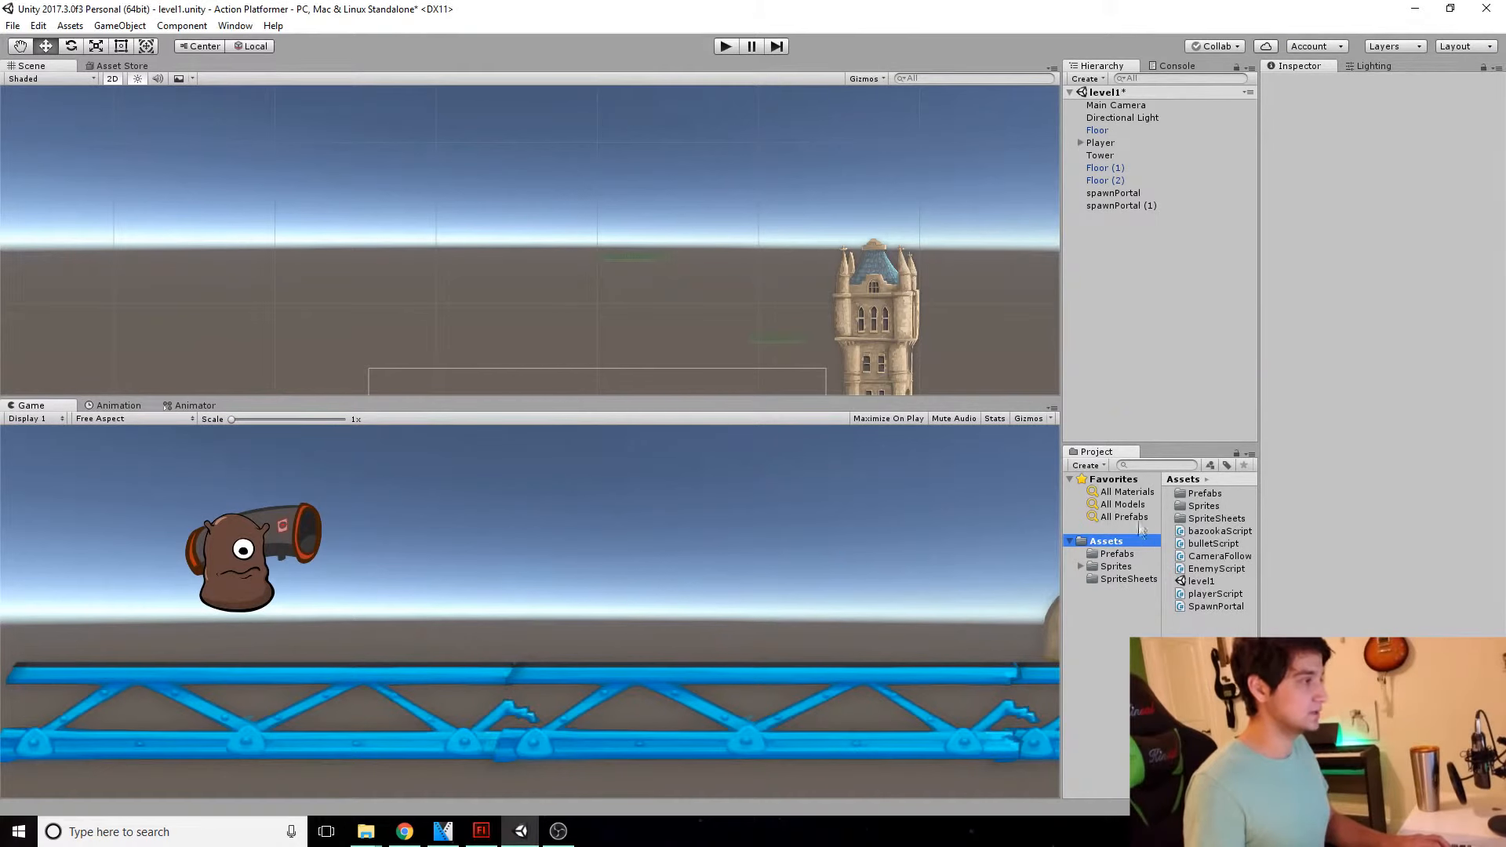
pyautogui.click(1211, 520)
pyautogui.click(1121, 578)
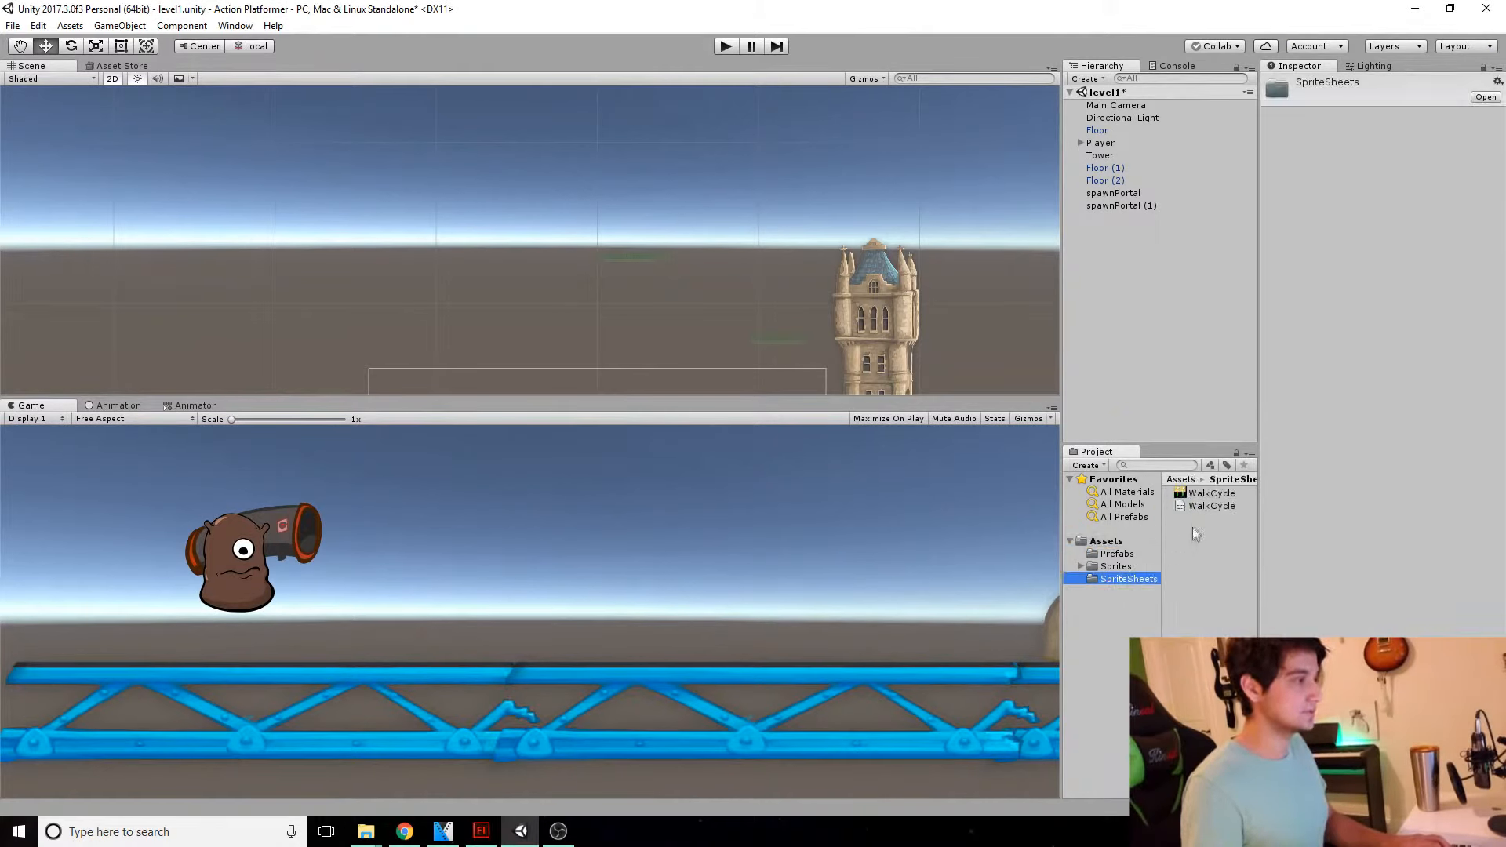
pyautogui.click(1203, 506)
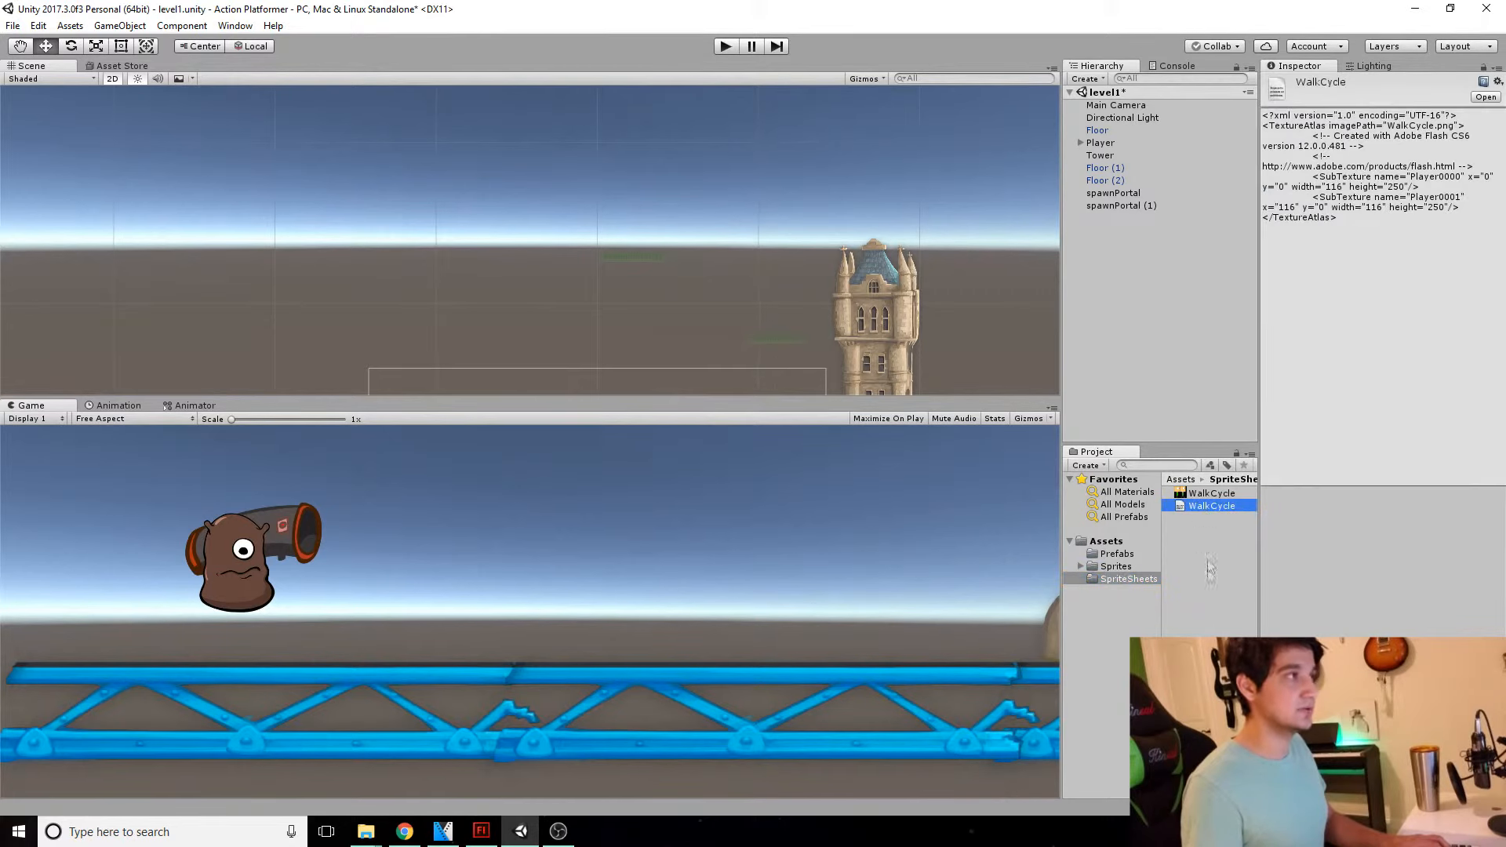
pyautogui.press('Delete')
pyautogui.press('Return')
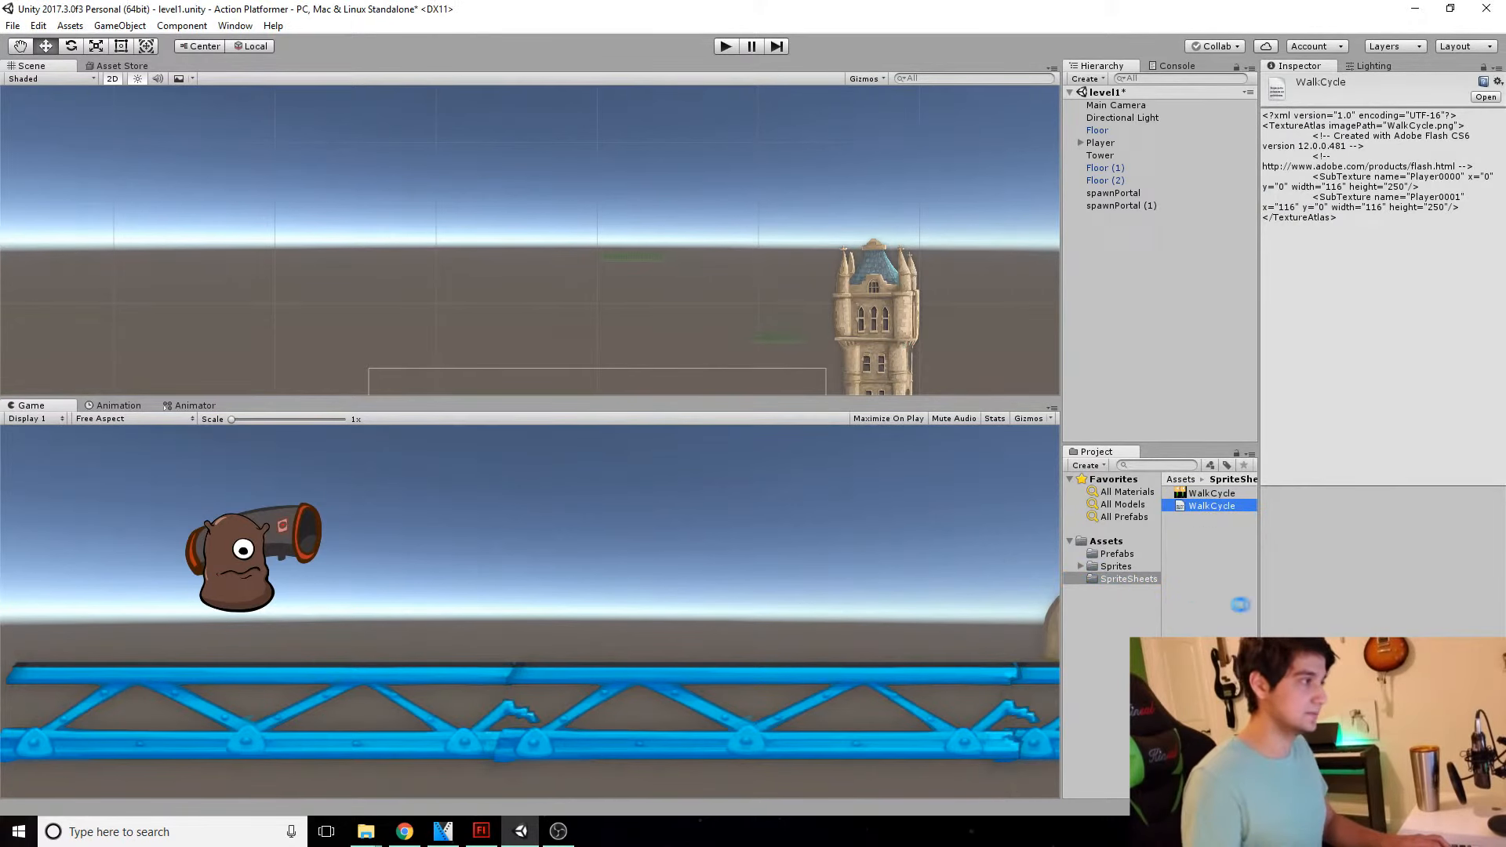
pyautogui.click(1191, 497)
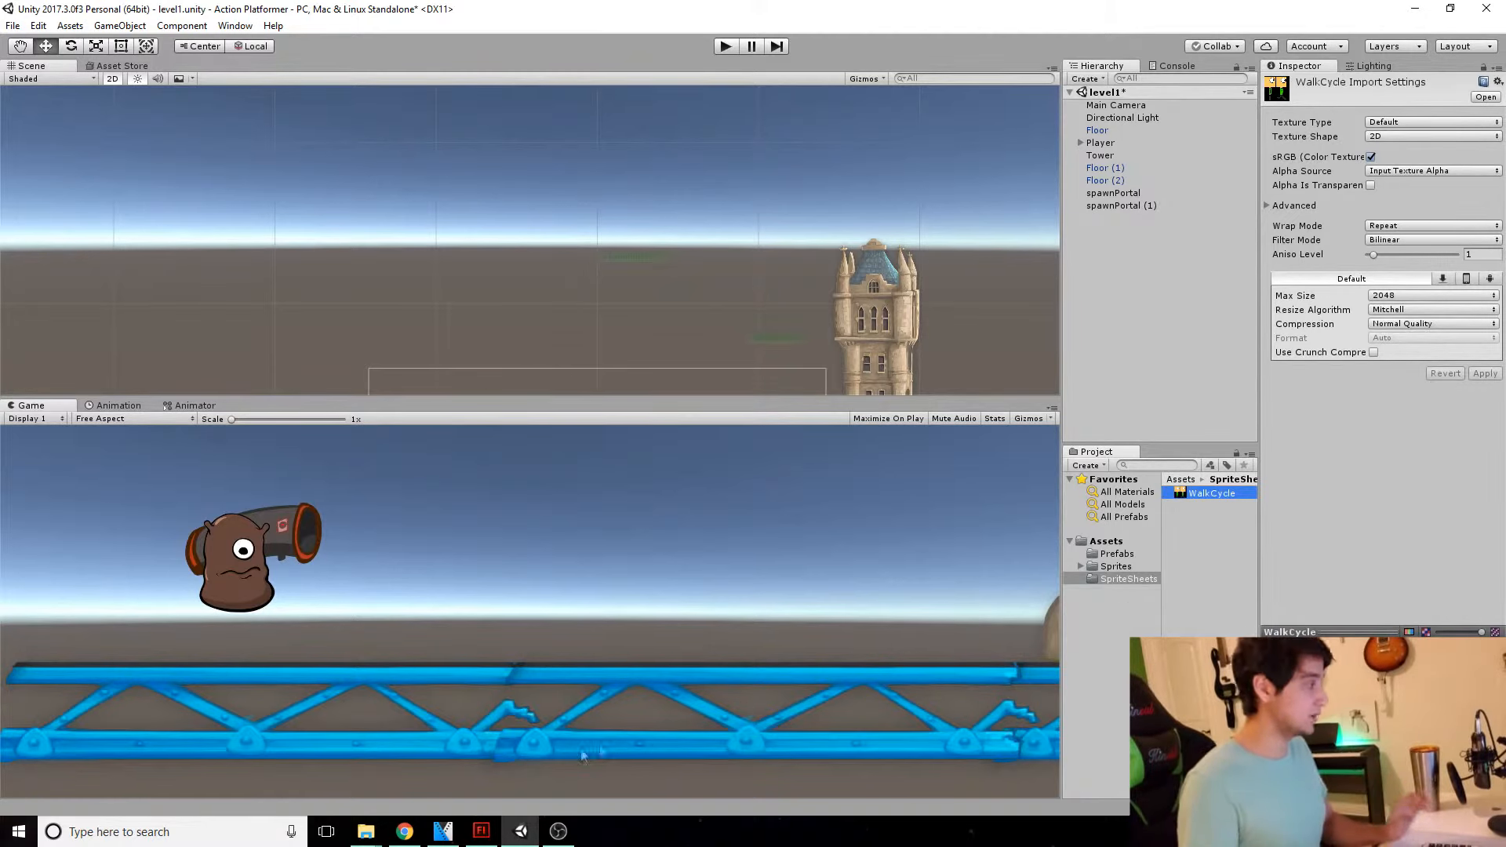
# Step: Look at the WalkCycle image in the project's Assets\SpriteSheets folder in File Explorer, then minimize the window
pyautogui.click(366, 831)
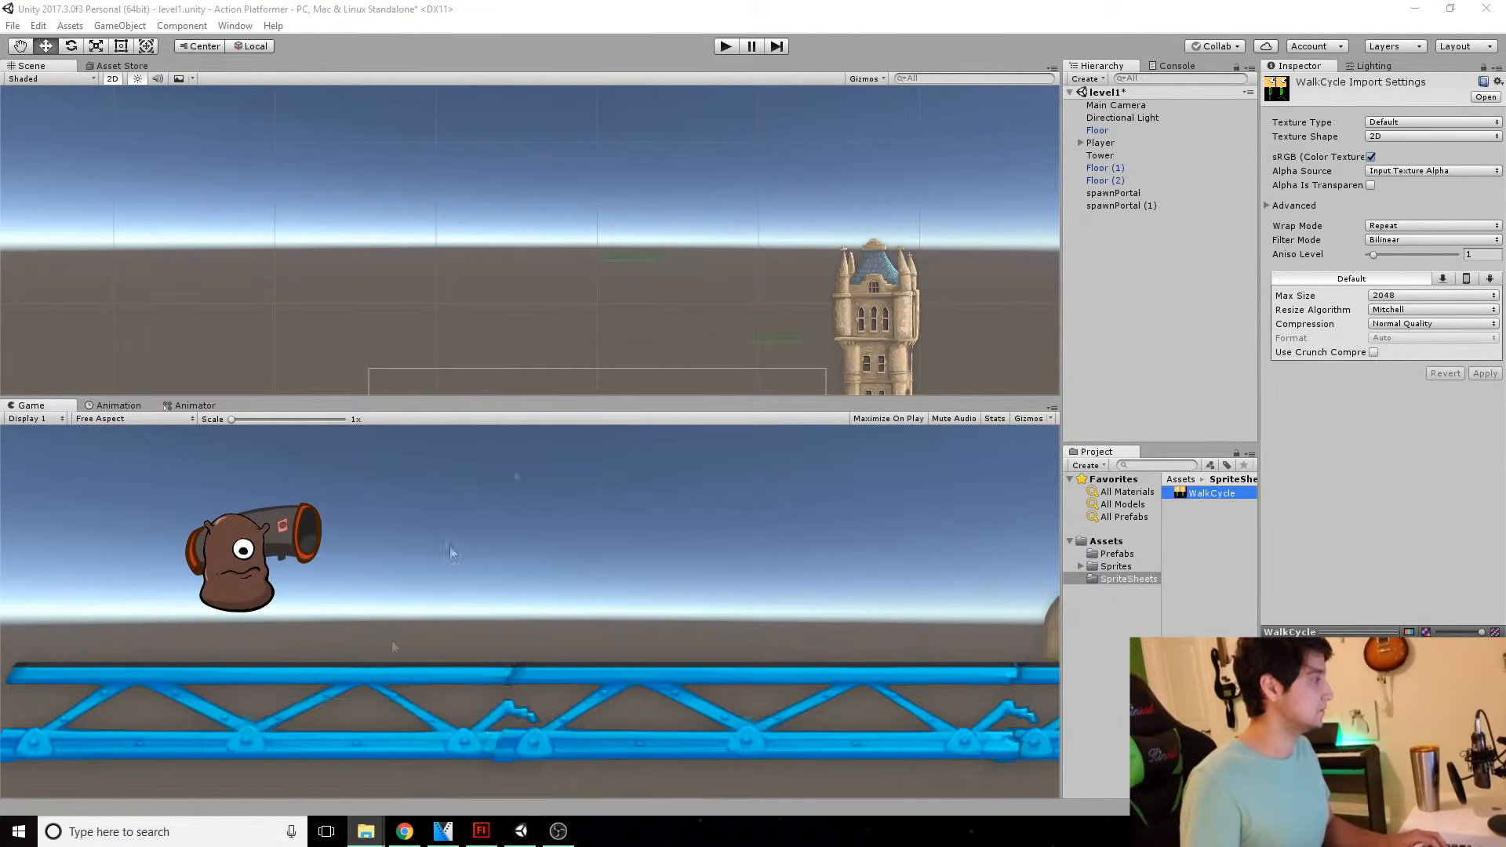
pyautogui.moveTo(1505, 314); pyautogui.dragTo(513, 127)
pyautogui.doubleClick(287, 298)
pyautogui.doubleClick(287, 219)
pyautogui.doubleClick(287, 221)
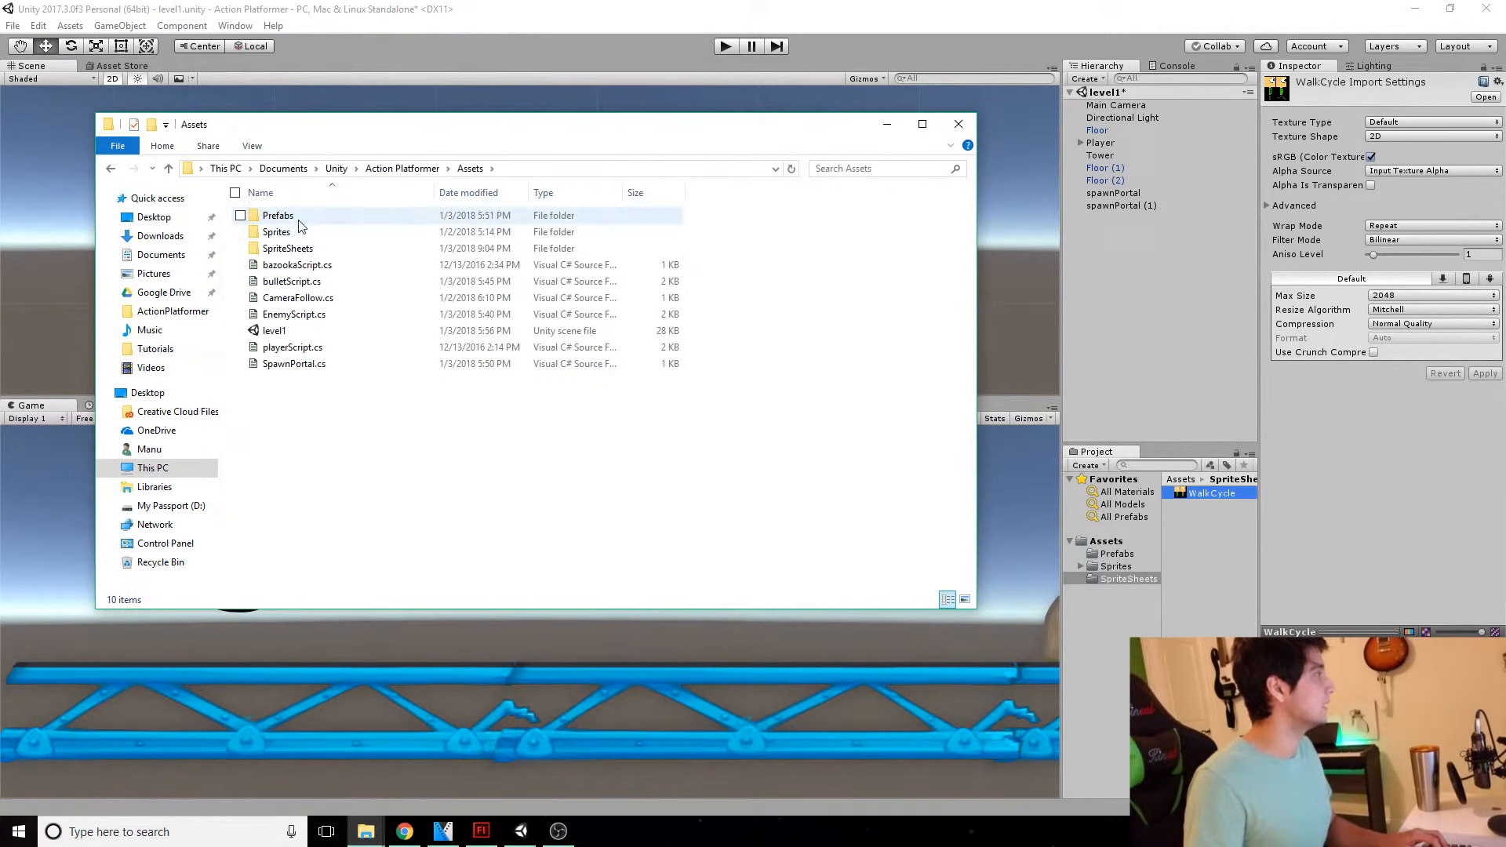
pyautogui.doubleClick(298, 253)
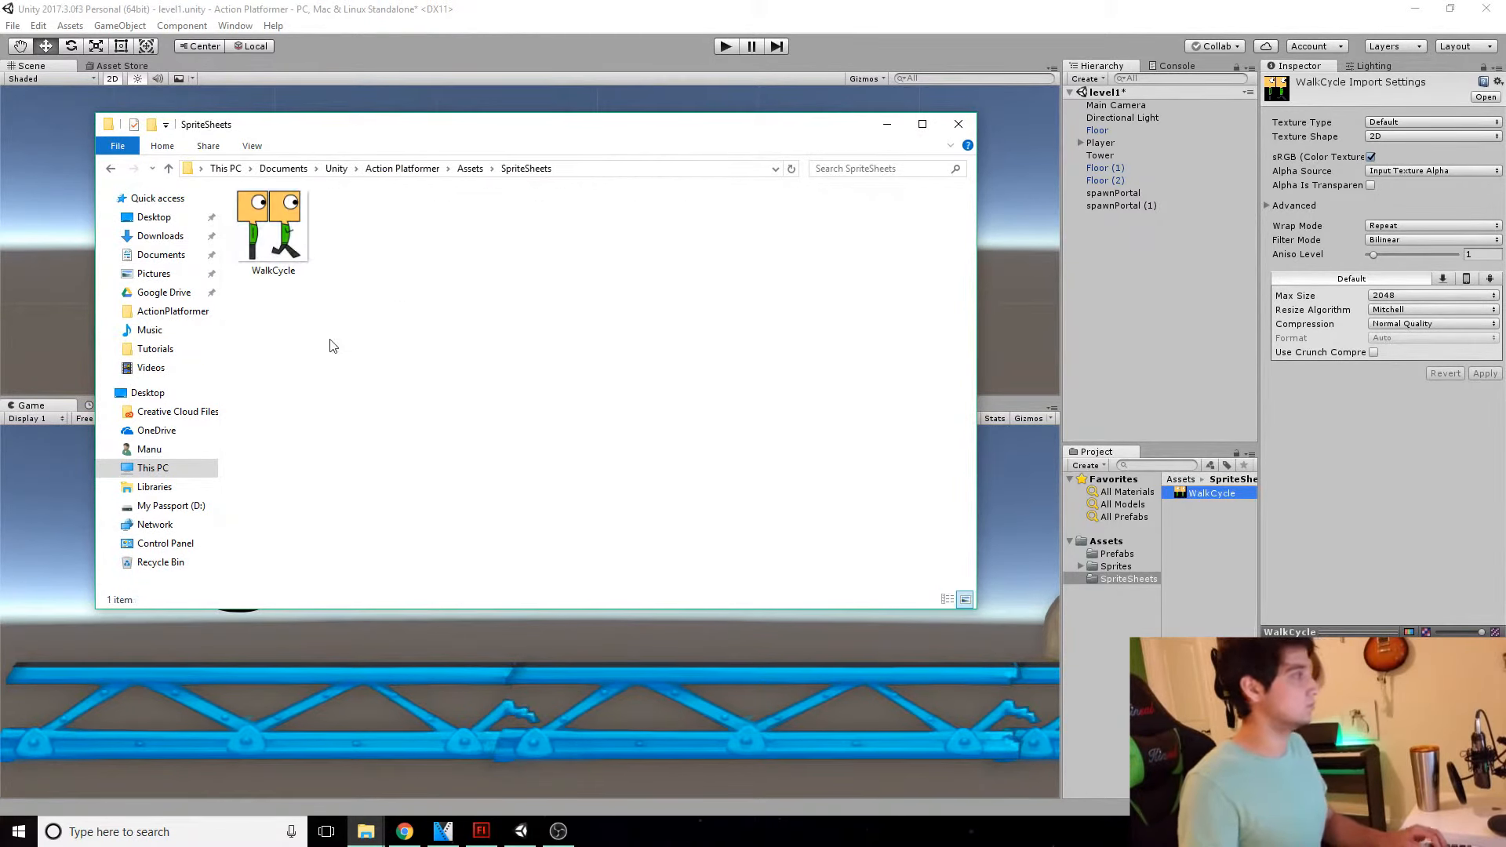
pyautogui.moveTo(273, 227); pyautogui.dragTo(601, 343)
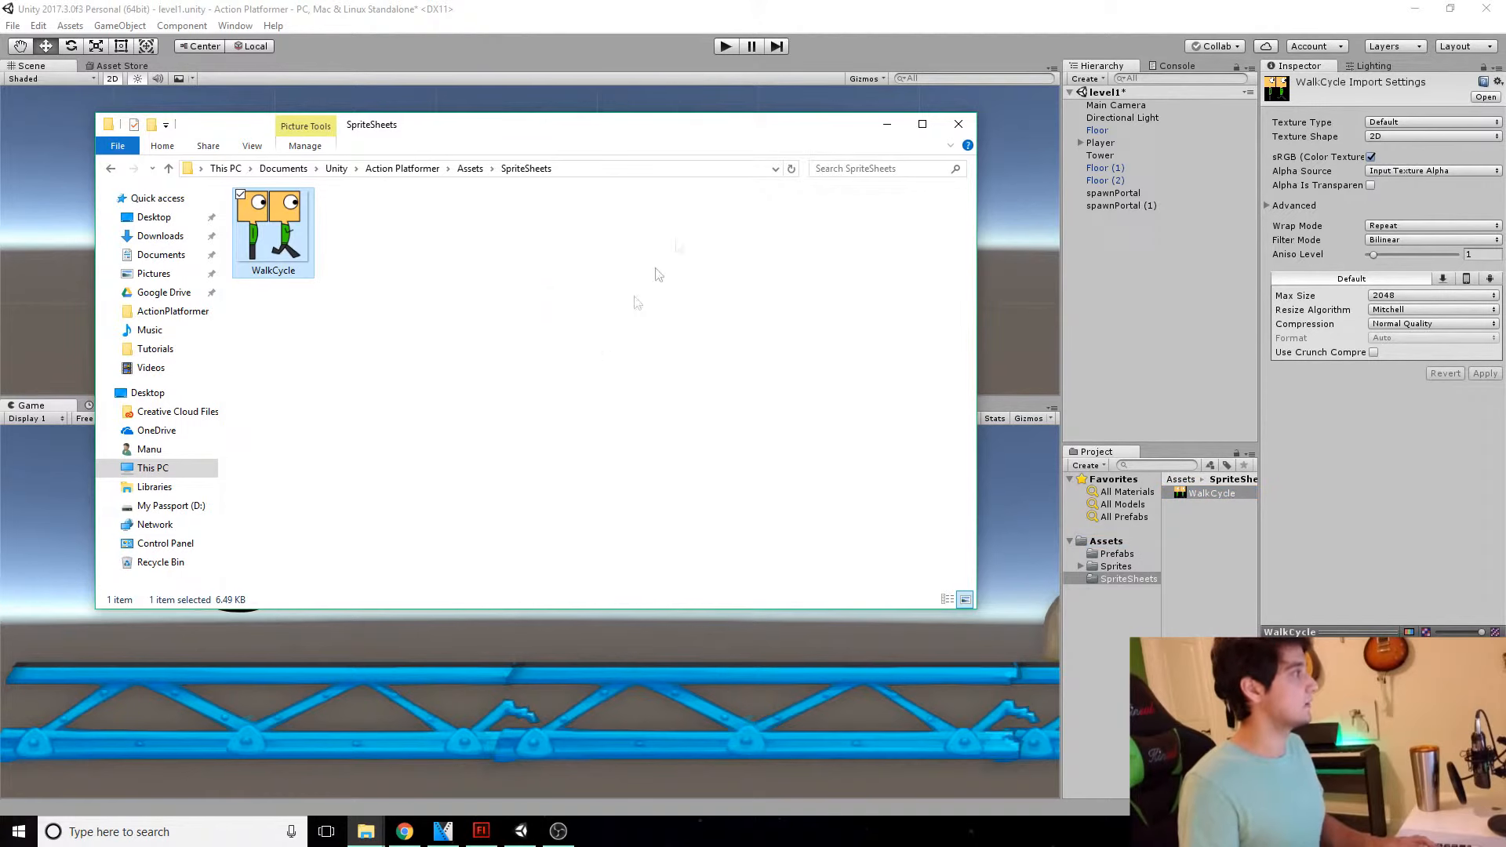
pyautogui.click(887, 124)
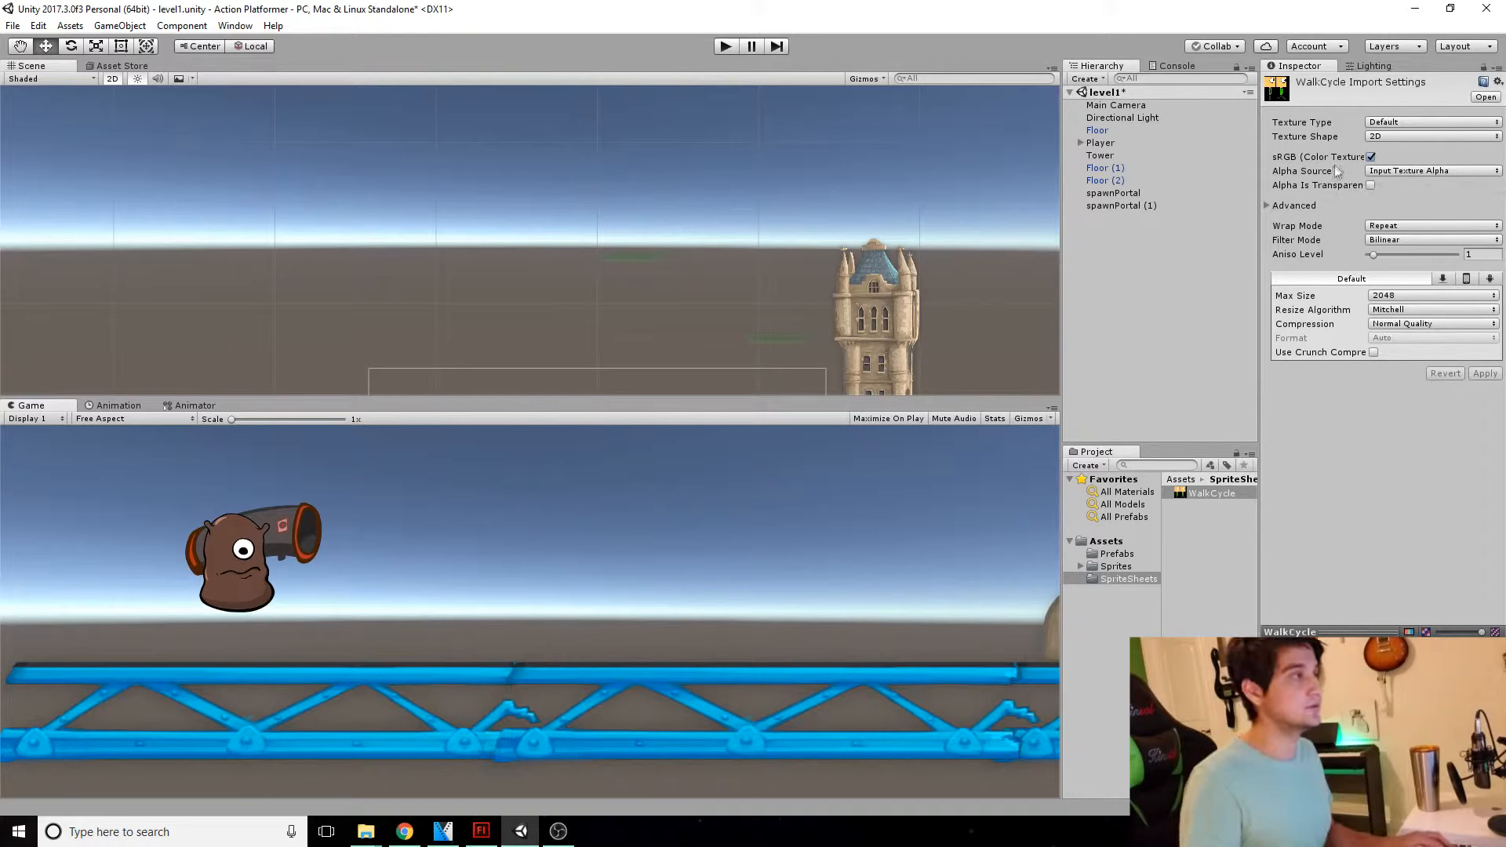
# Step: Set the WalkCycle texture type to Sprite (2D and UI) and sprite mode to Multiple, applying the settings and opening the Sprite Editor
pyautogui.click(1214, 494)
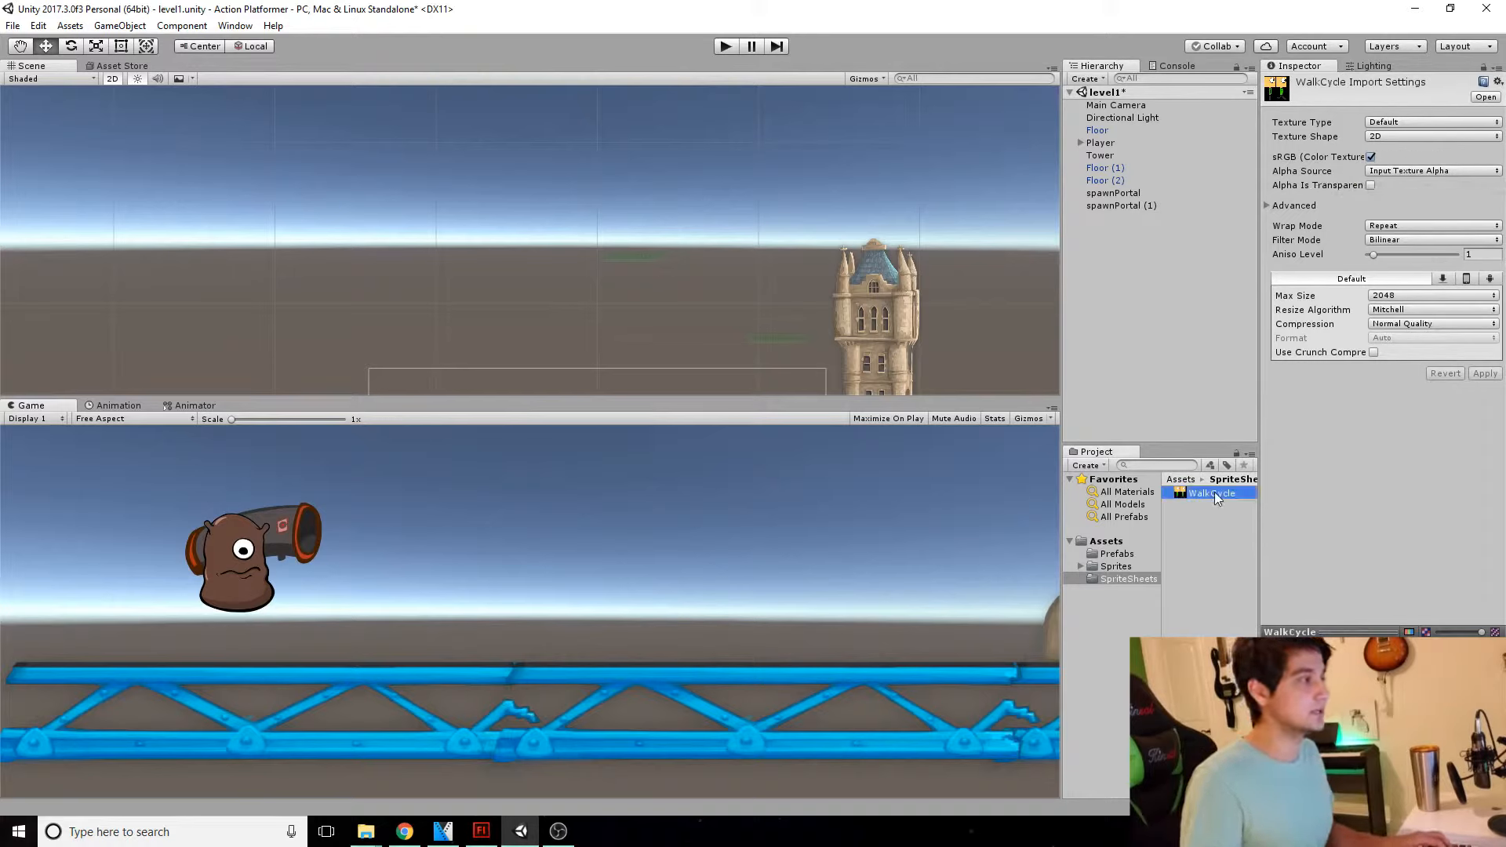
pyautogui.press('F2')
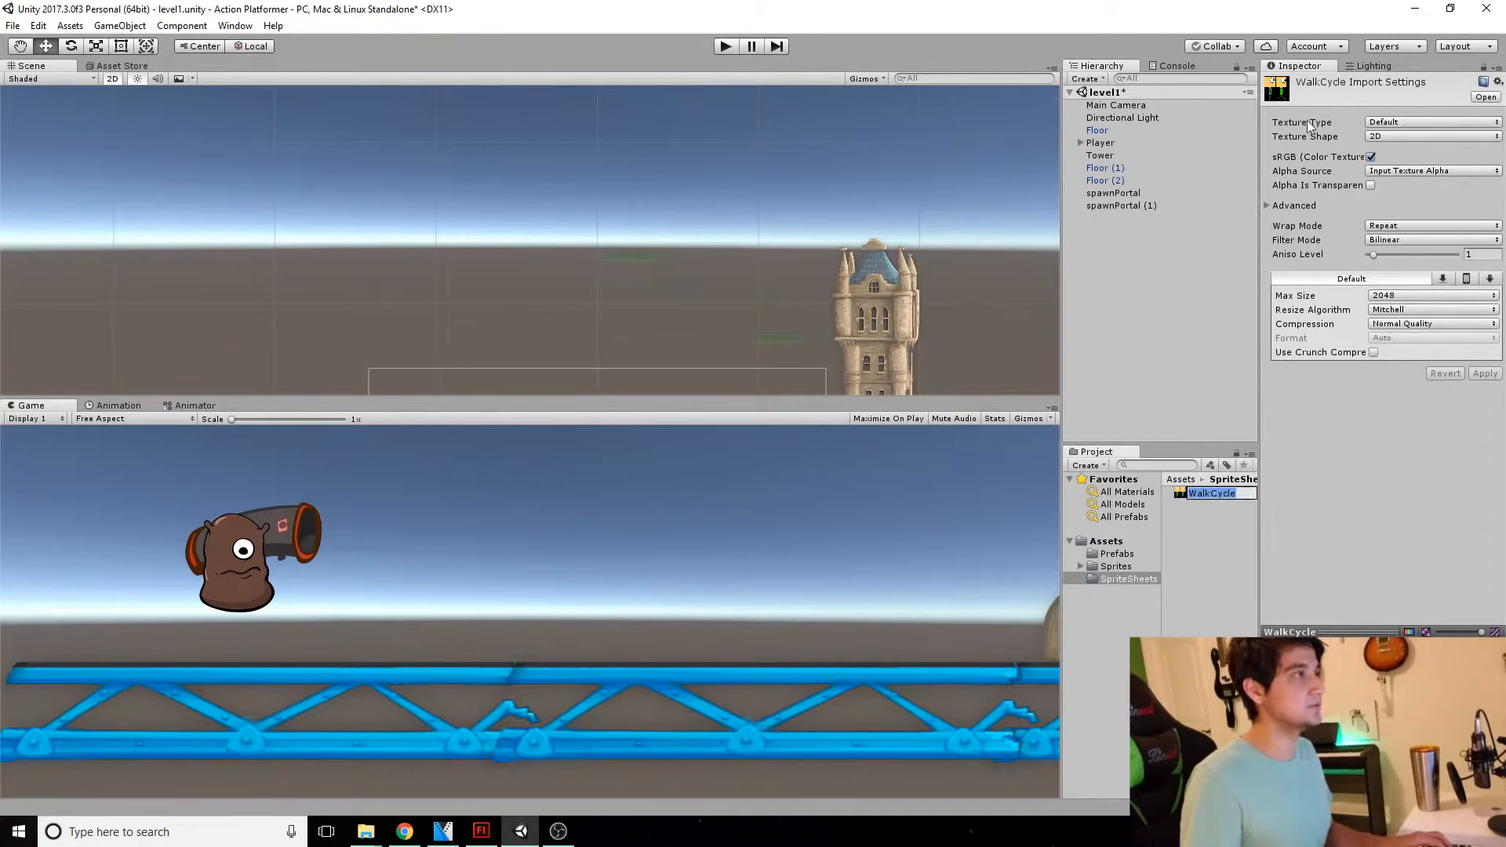
pyautogui.click(1428, 121)
pyautogui.click(1425, 190)
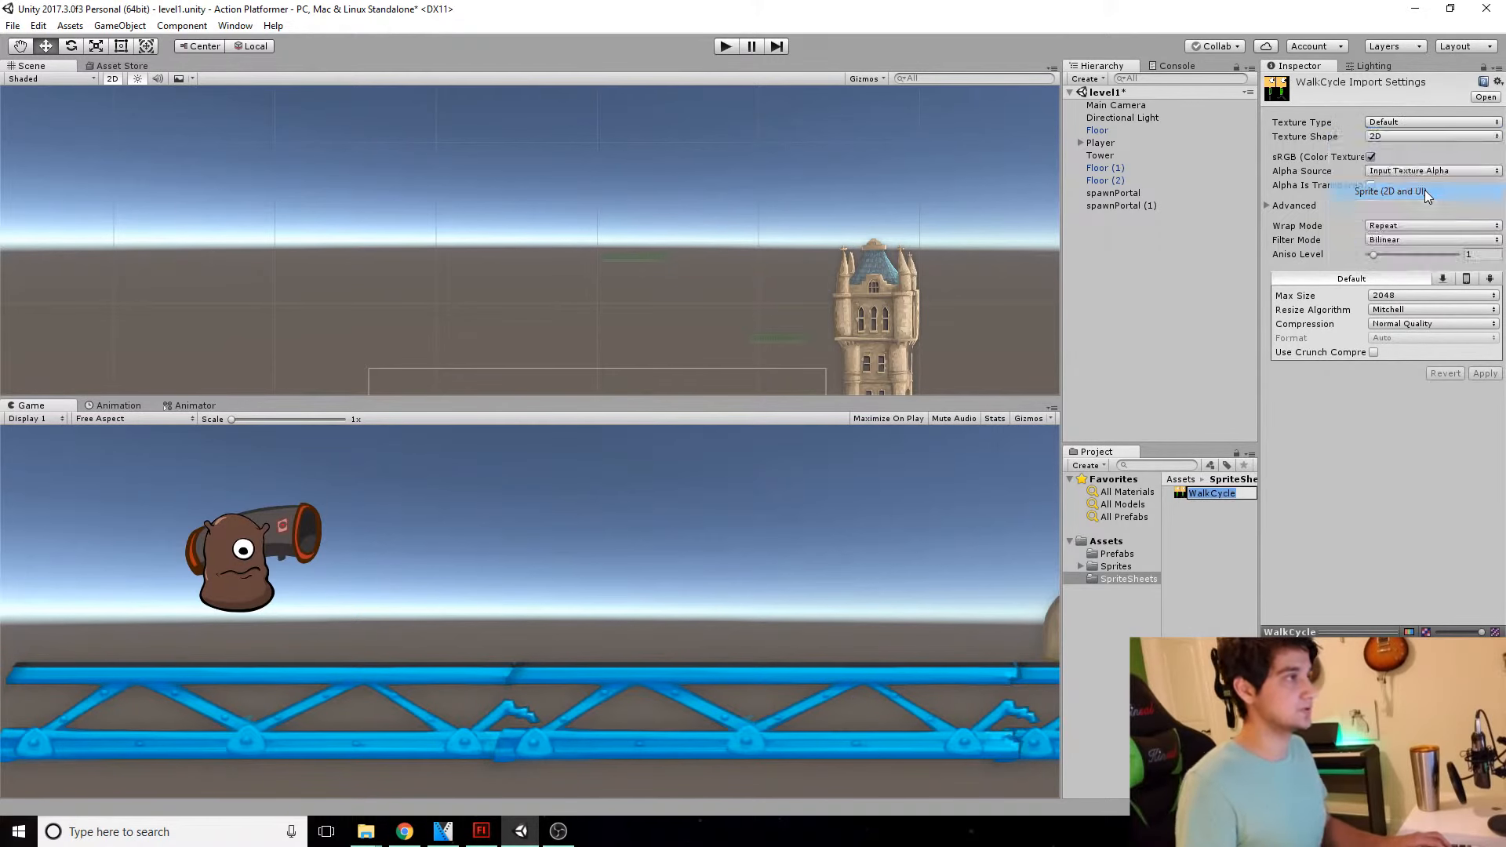
pyautogui.click(1404, 156)
pyautogui.click(1395, 191)
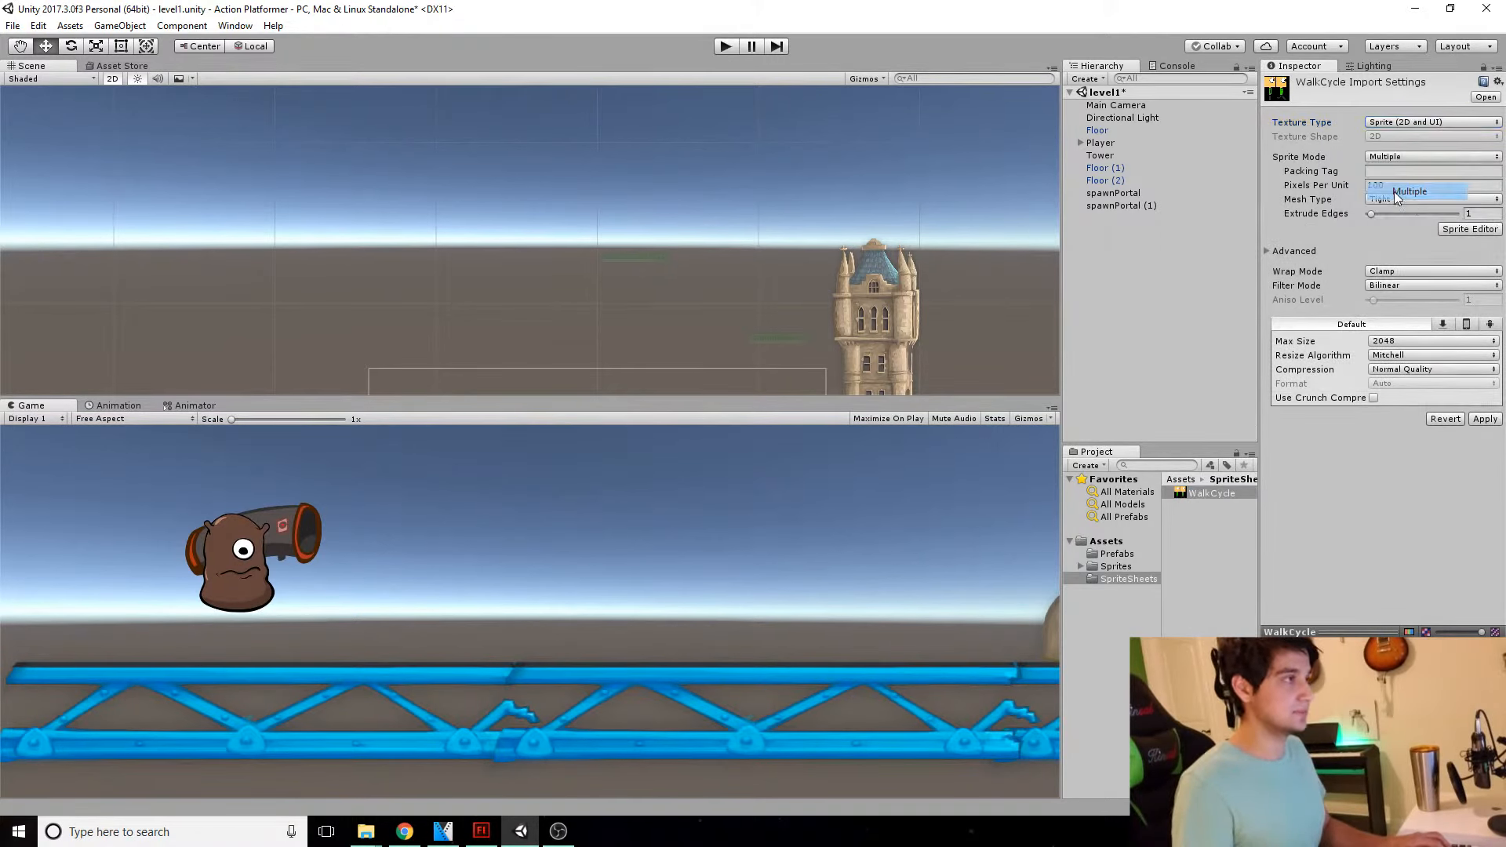
pyautogui.click(1445, 227)
pyautogui.click(797, 447)
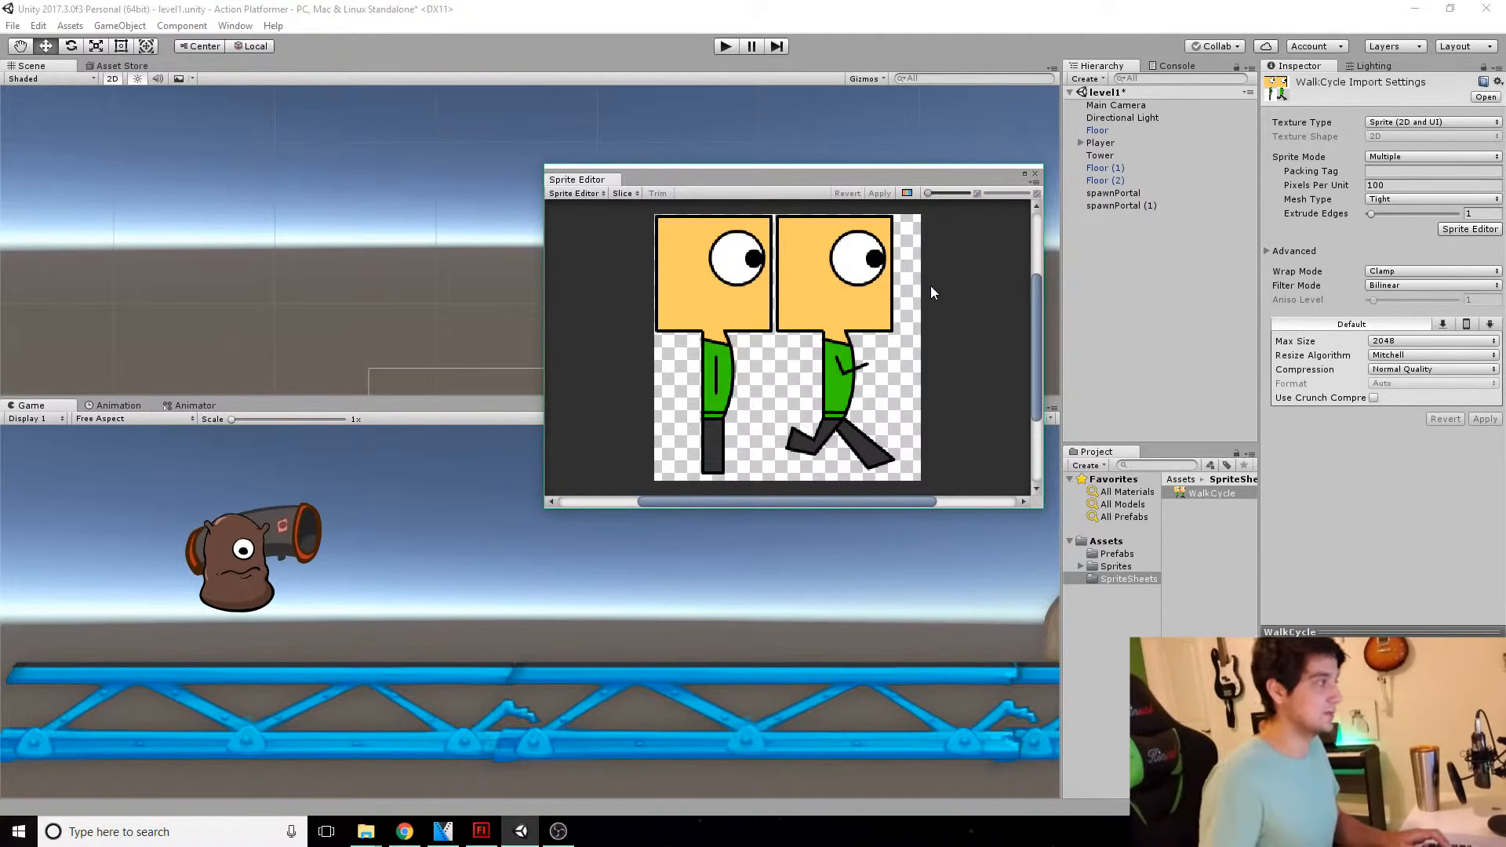
# Step: Slice the WalkCycle sheet with Automatic type, Center pivot and the Delete Existing method, and inspect the frames up close
pyautogui.click(624, 193)
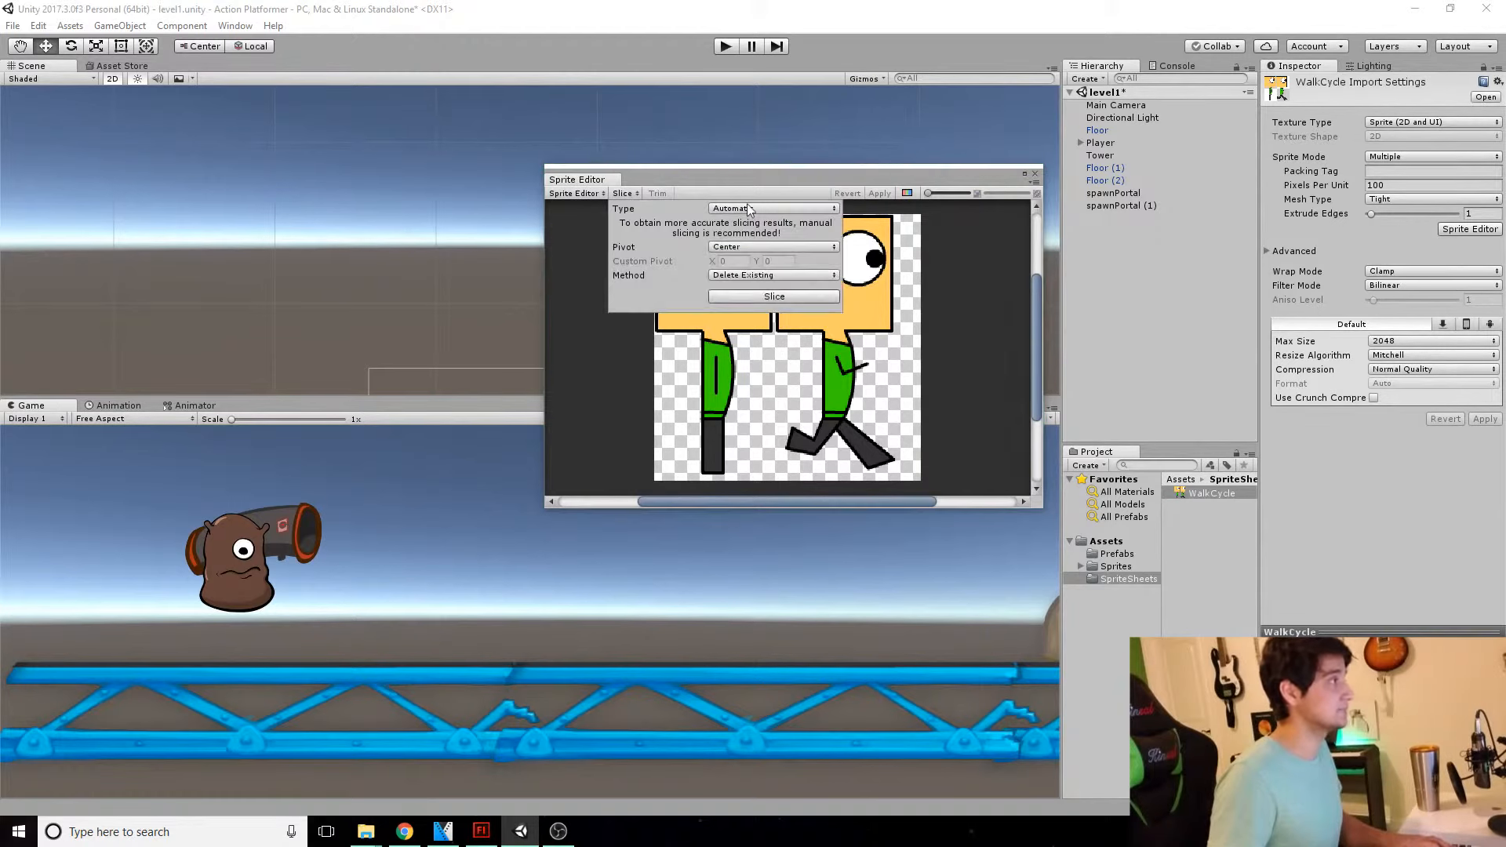
pyautogui.click(737, 299)
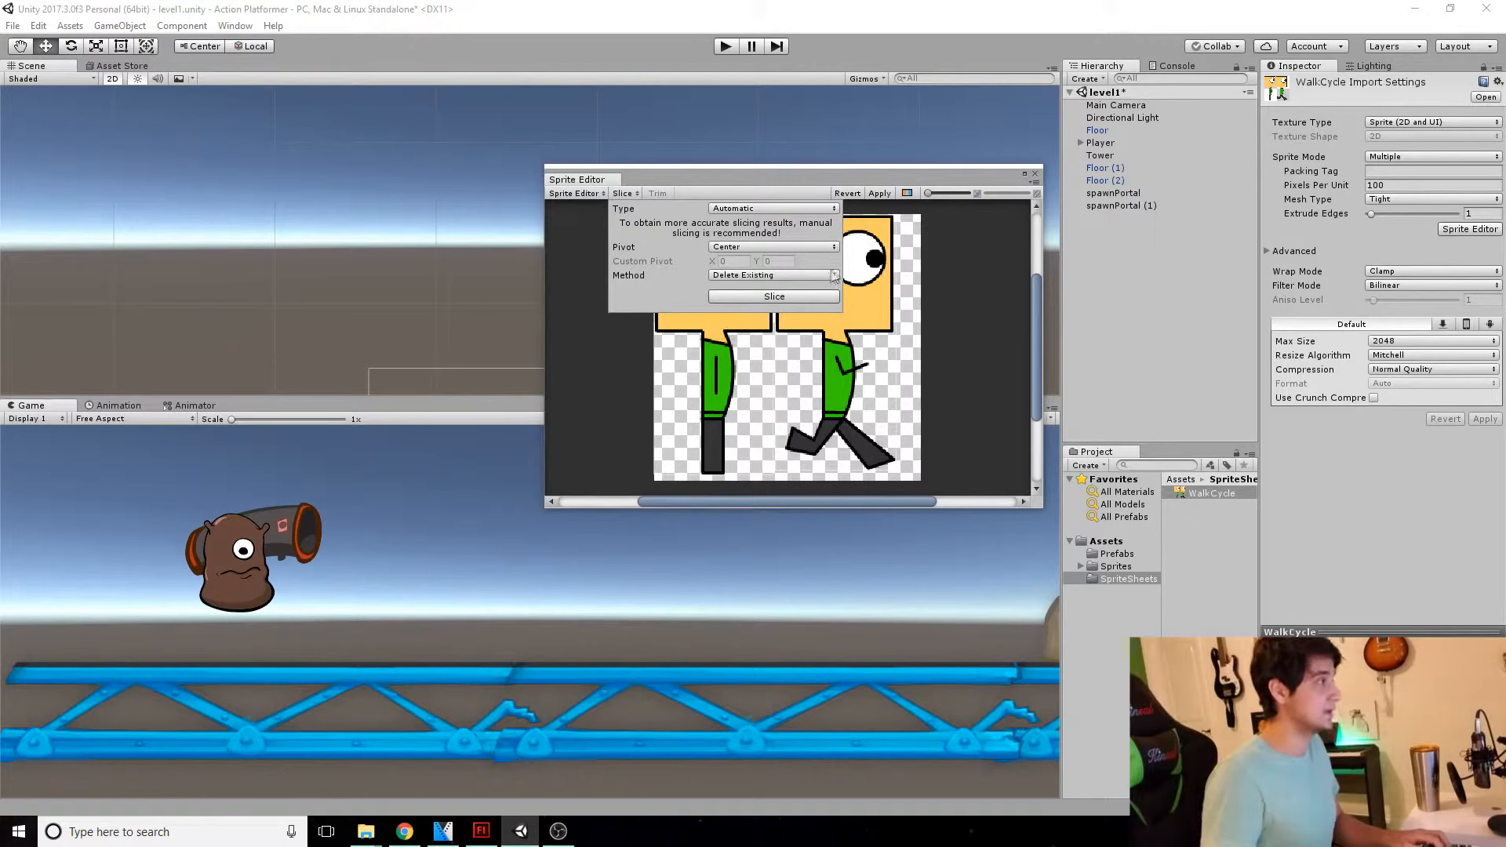
pyautogui.click(628, 196)
pyautogui.click(628, 196)
pyautogui.click(628, 196)
pyautogui.click(639, 192)
pyautogui.click(731, 191)
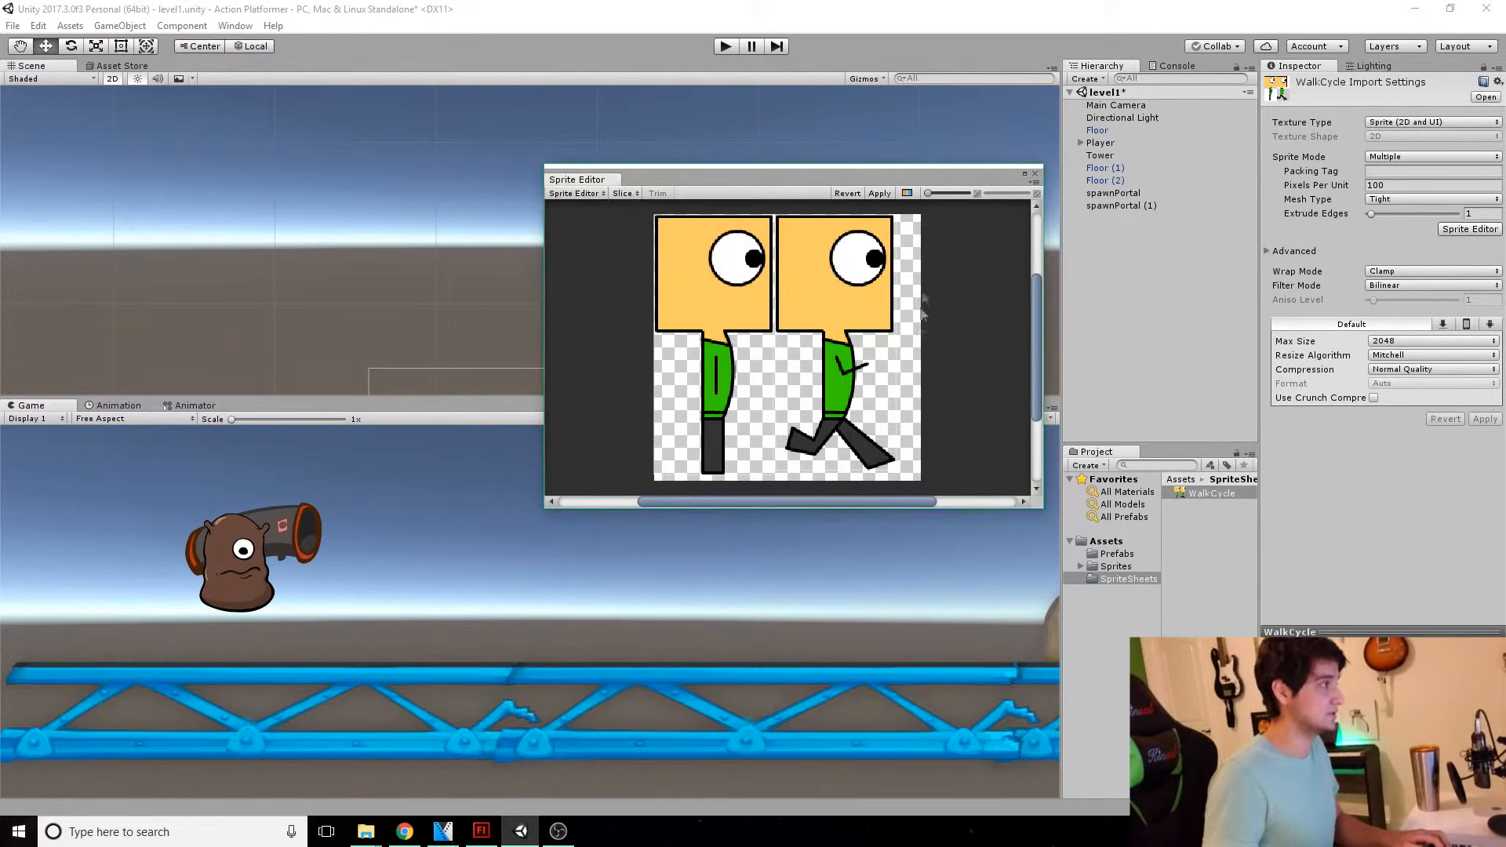
pyautogui.scroll(6, 791, 386)
pyautogui.scroll(-2, 767, 322)
pyautogui.scroll(-4, 770, 339)
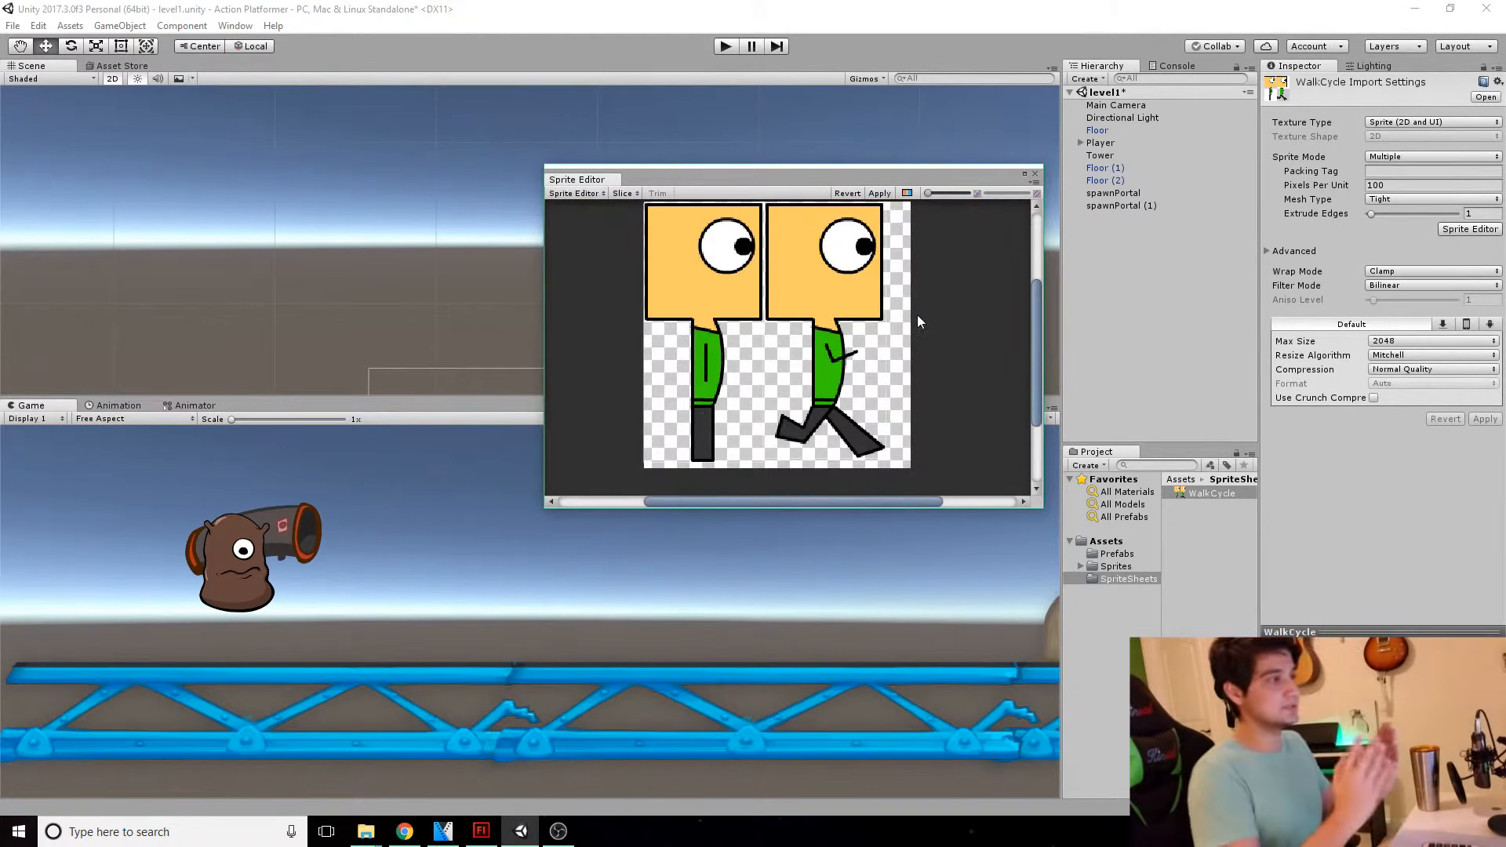
# Step: Apply the slicing, close the Sprite Editor and expand the WalkCycle asset to list its sprites
pyautogui.click(878, 193)
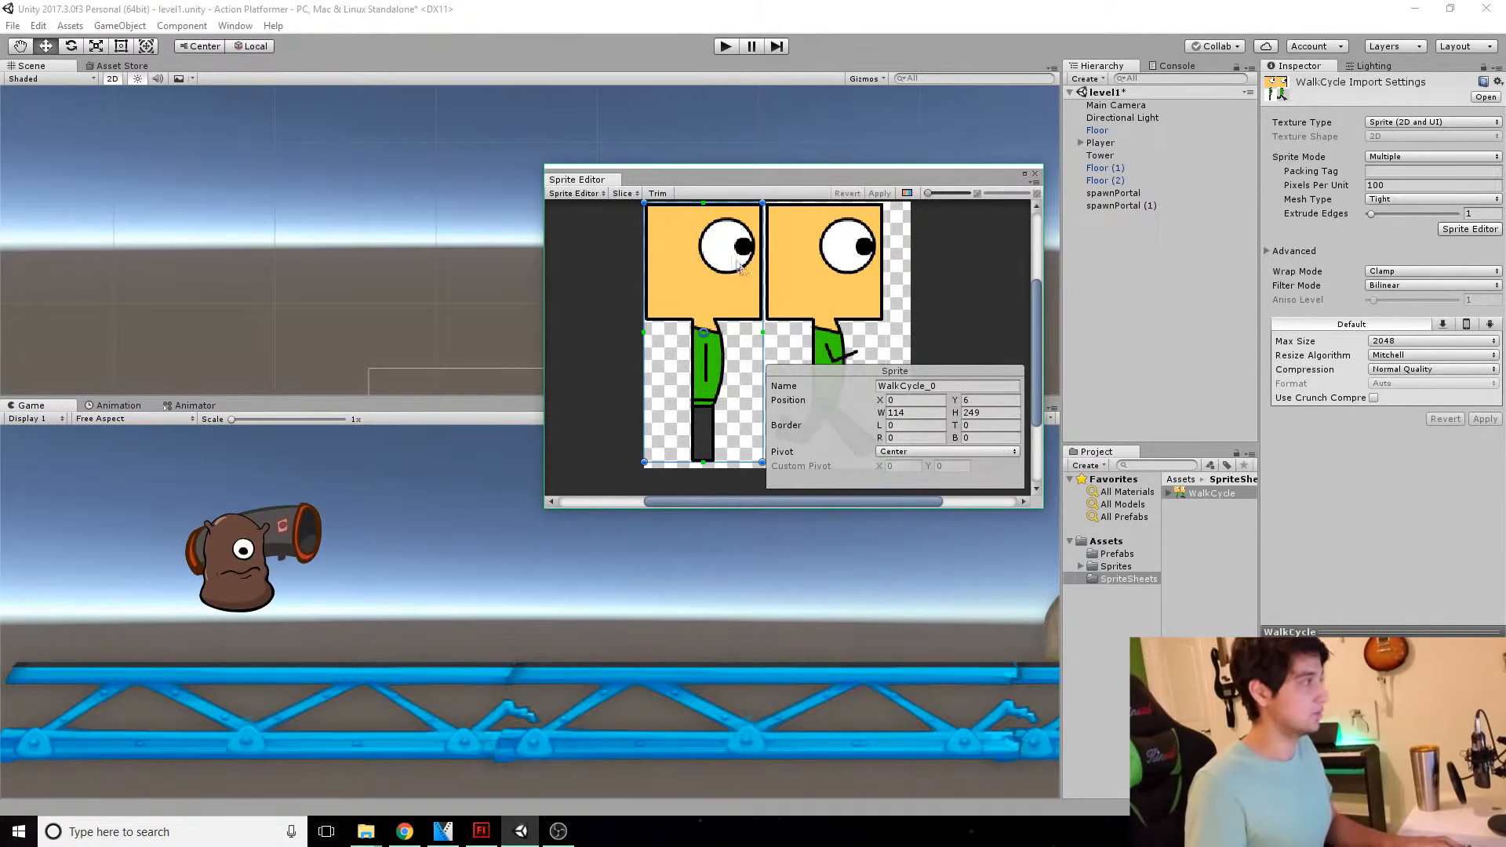
pyautogui.click(1035, 176)
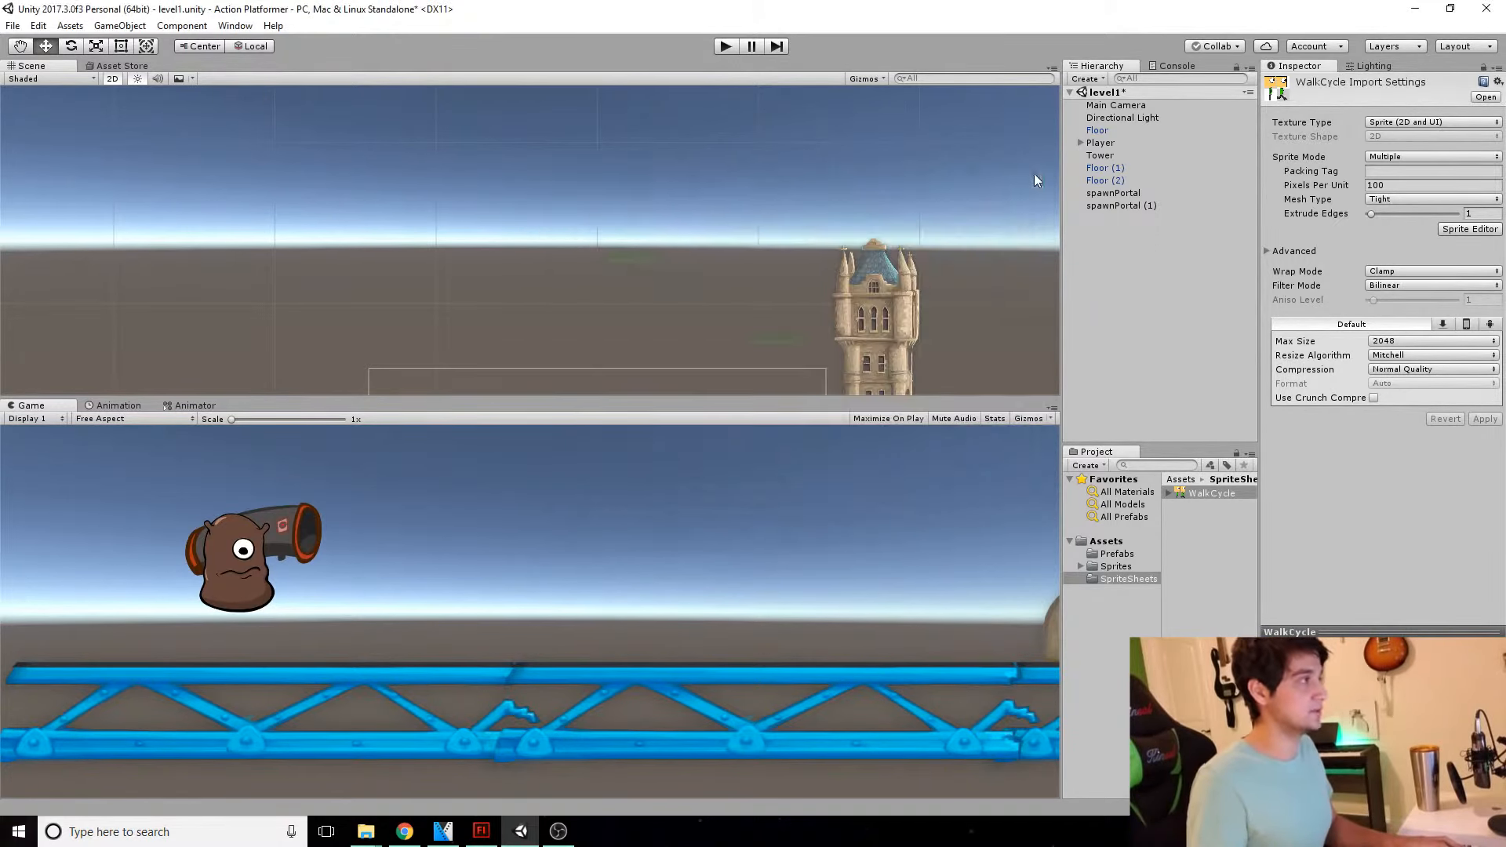
pyautogui.click(1168, 493)
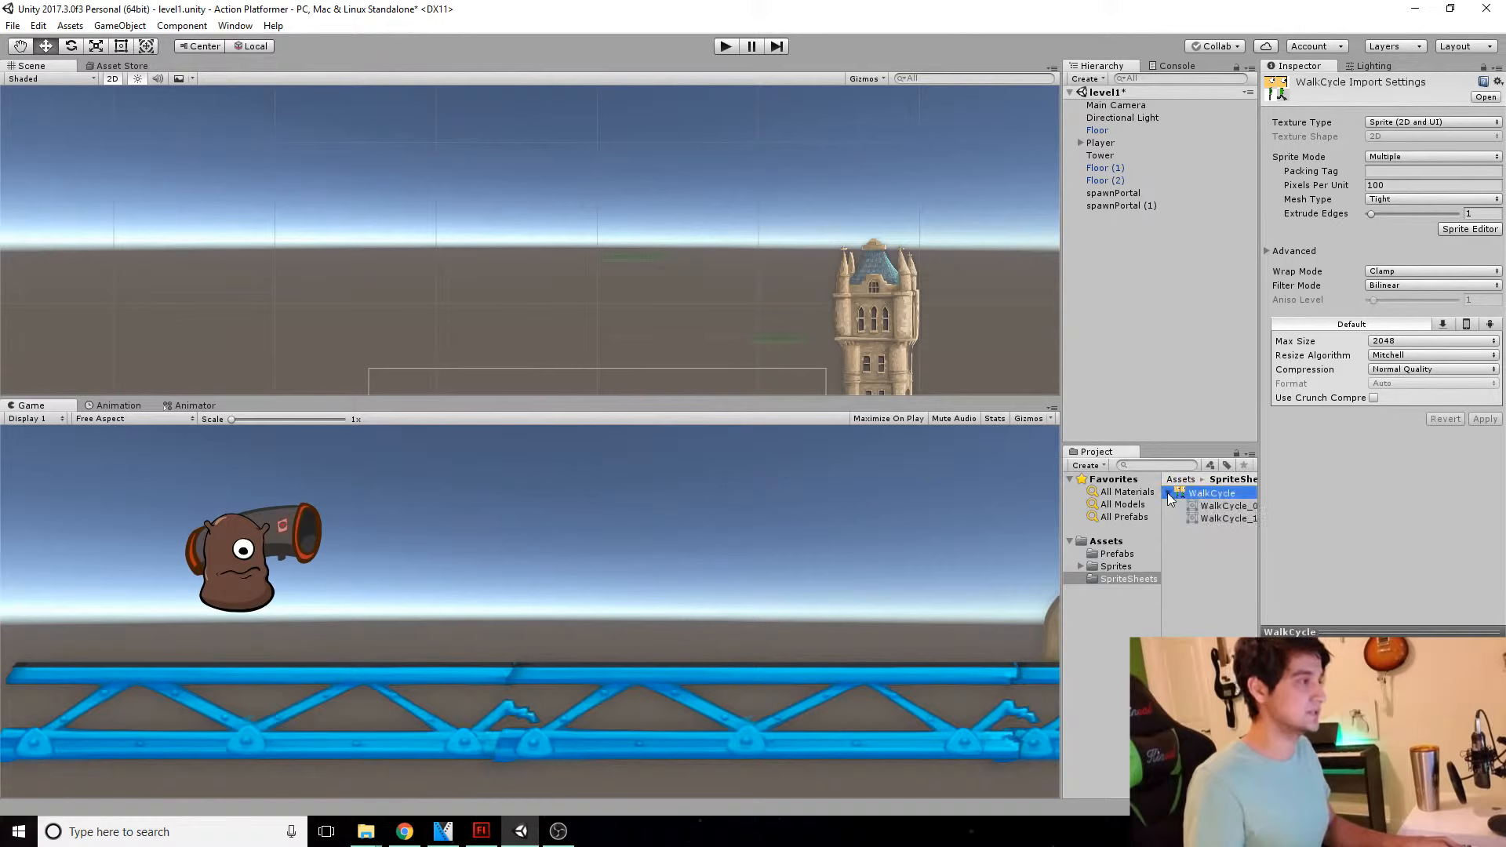
# Step: Step back and forth through the WalkCycle_0 and WalkCycle_1 sprites to preview the walk frames
pyautogui.click(1201, 506)
pyautogui.press('Down')
pyautogui.press('Up')
pyautogui.press('Down')
pyautogui.press('Up')
pyautogui.press('Down')
pyautogui.press('Up')
pyautogui.press('Up')
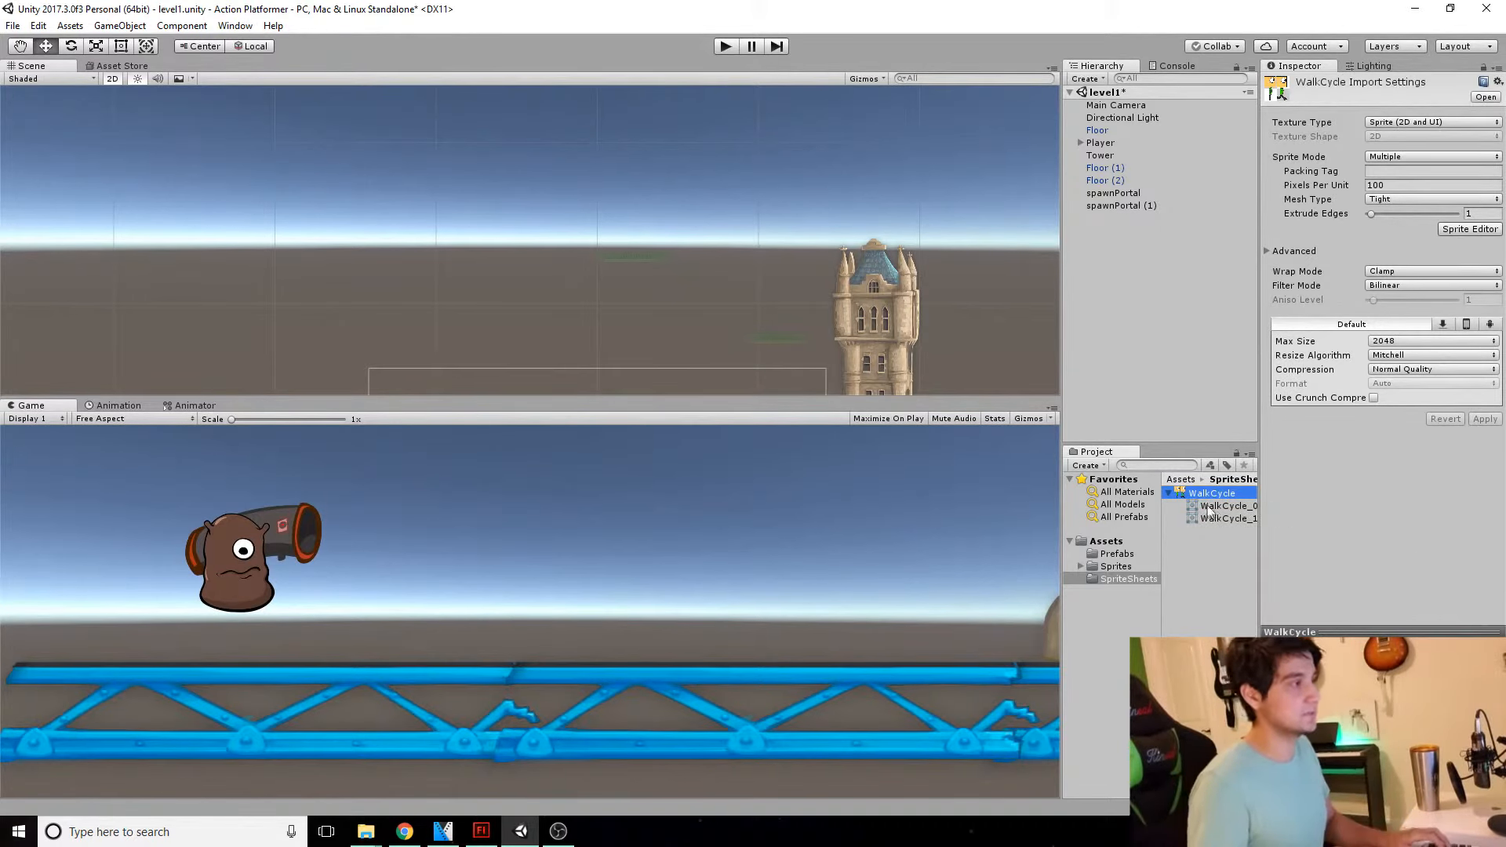
# Step: Place the WalkCycle sprite sheet in the scene and create an Animations folder under Assets for the new animation
pyautogui.moveTo(1213, 492); pyautogui.dragTo(486, 277)
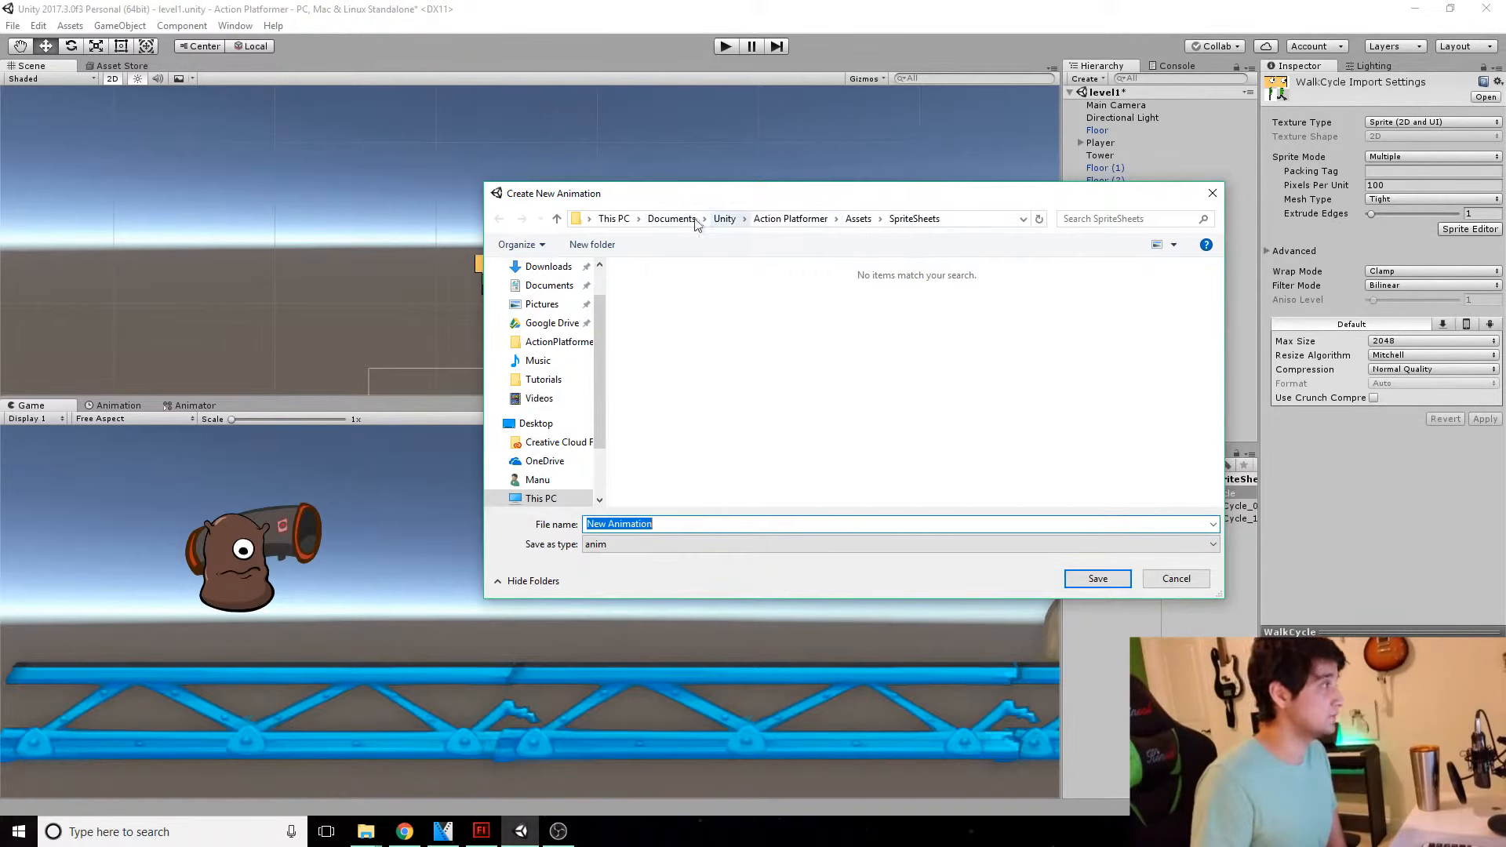
pyautogui.click(859, 220)
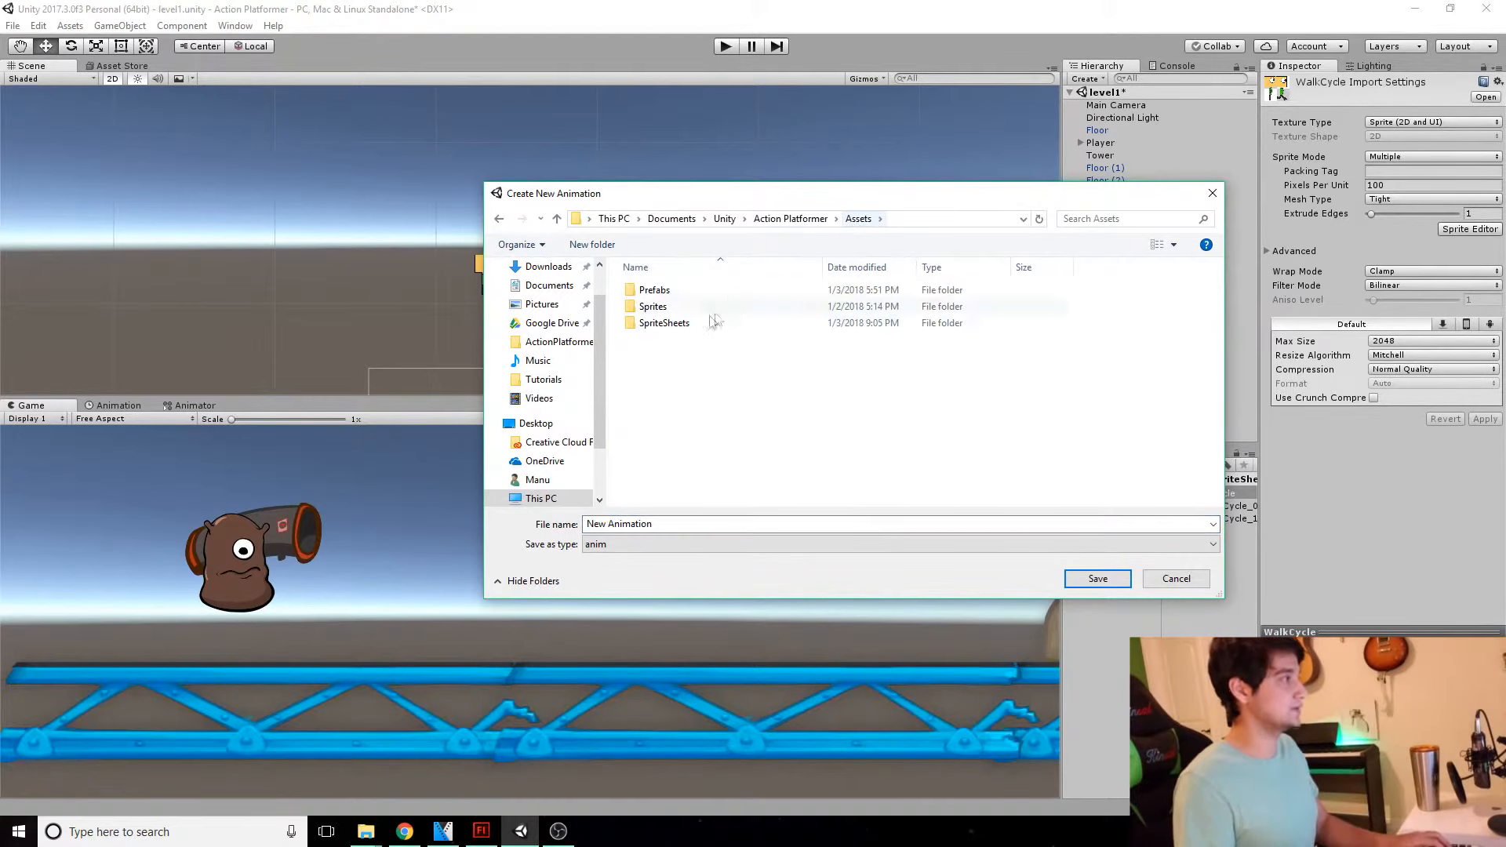
pyautogui.rightClick(690, 369)
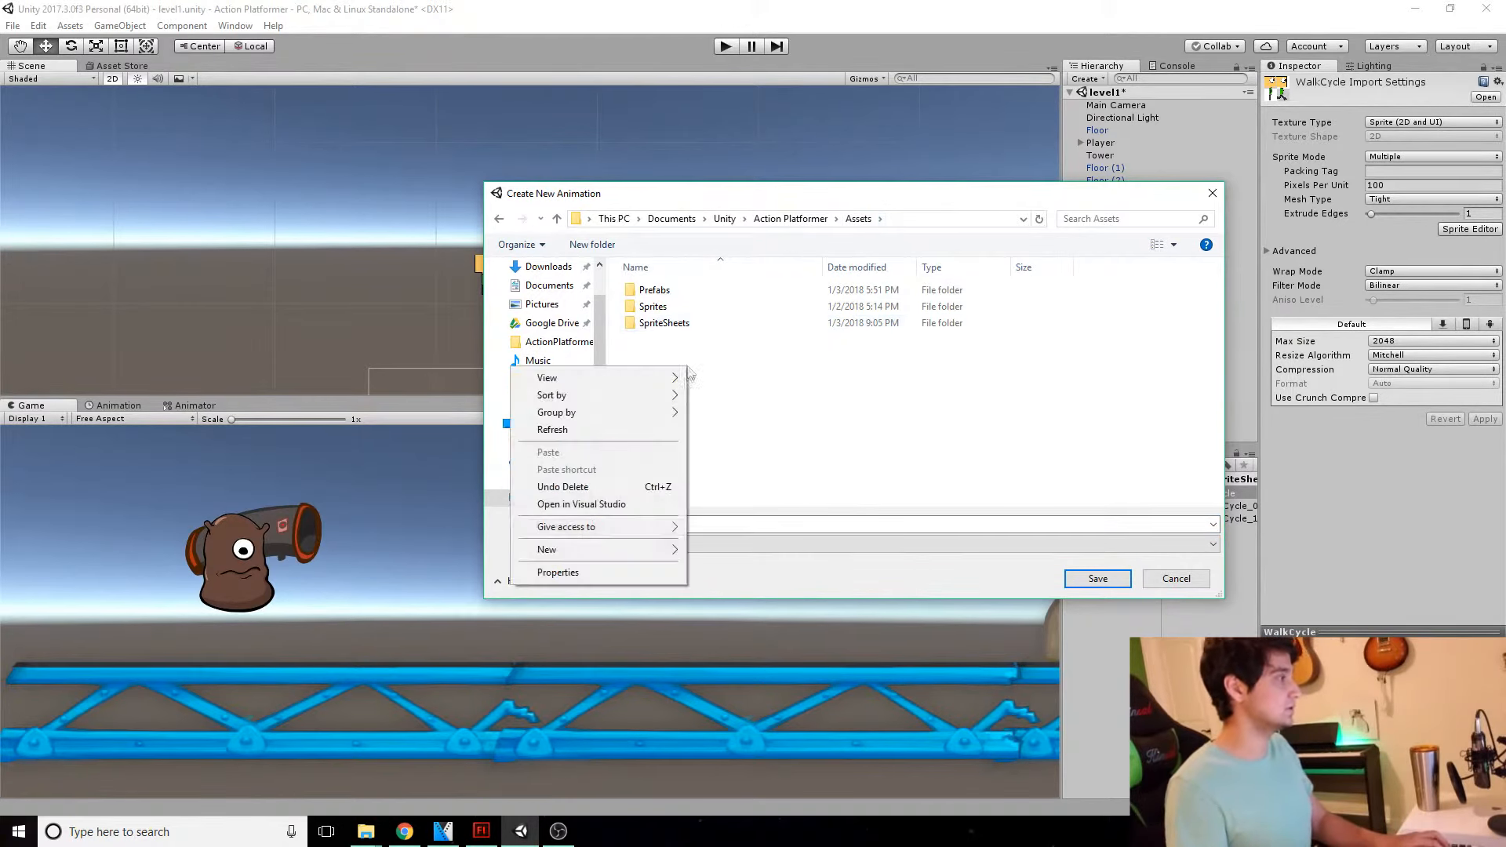
pyautogui.moveTo(616, 557)
pyautogui.click(488, 552)
pyautogui.write('Animations')
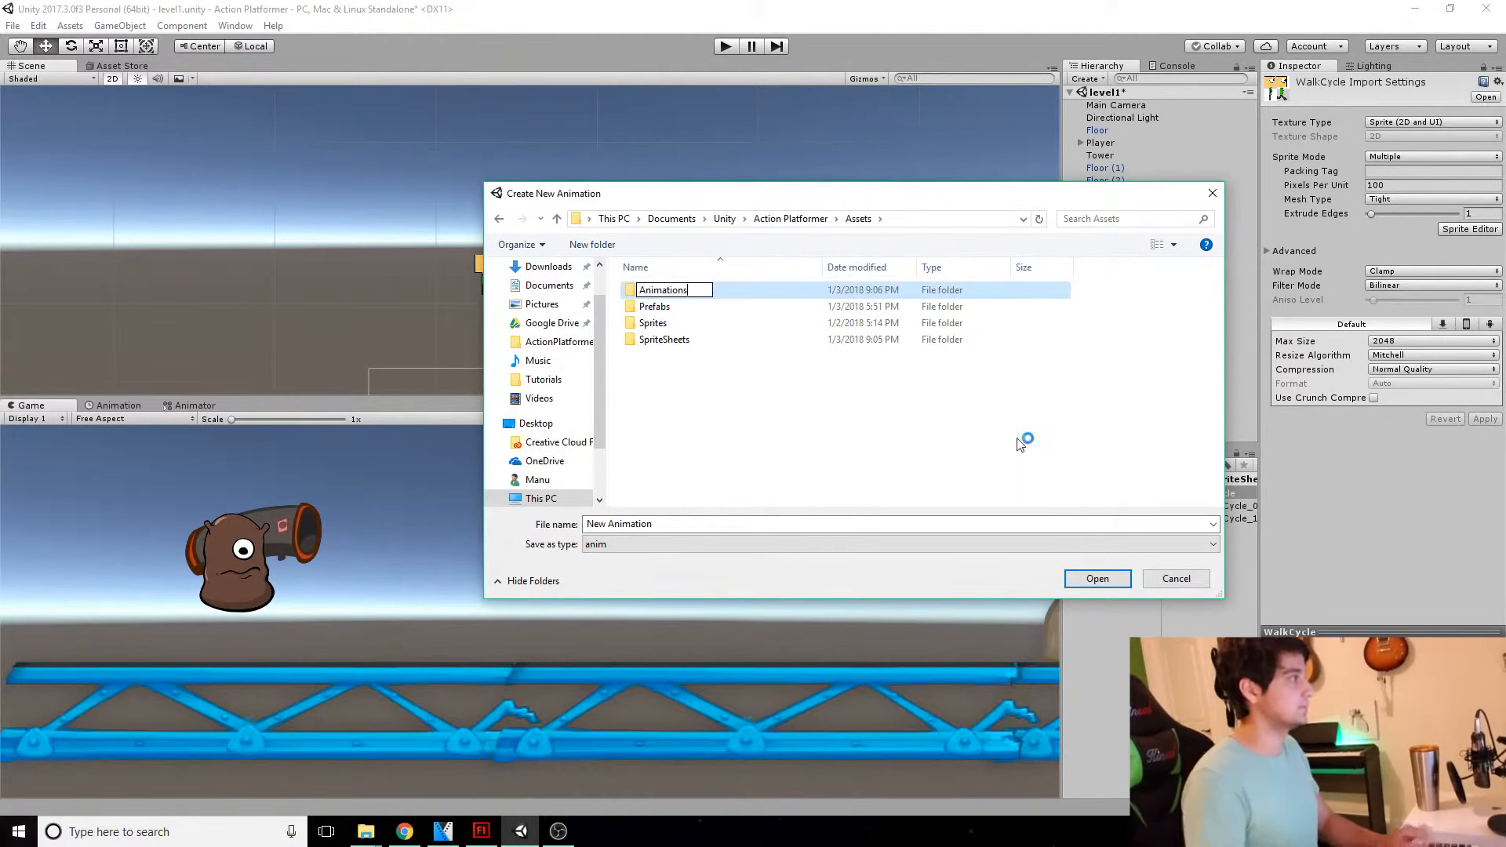
pyautogui.press('Return')
pyautogui.press('Return')
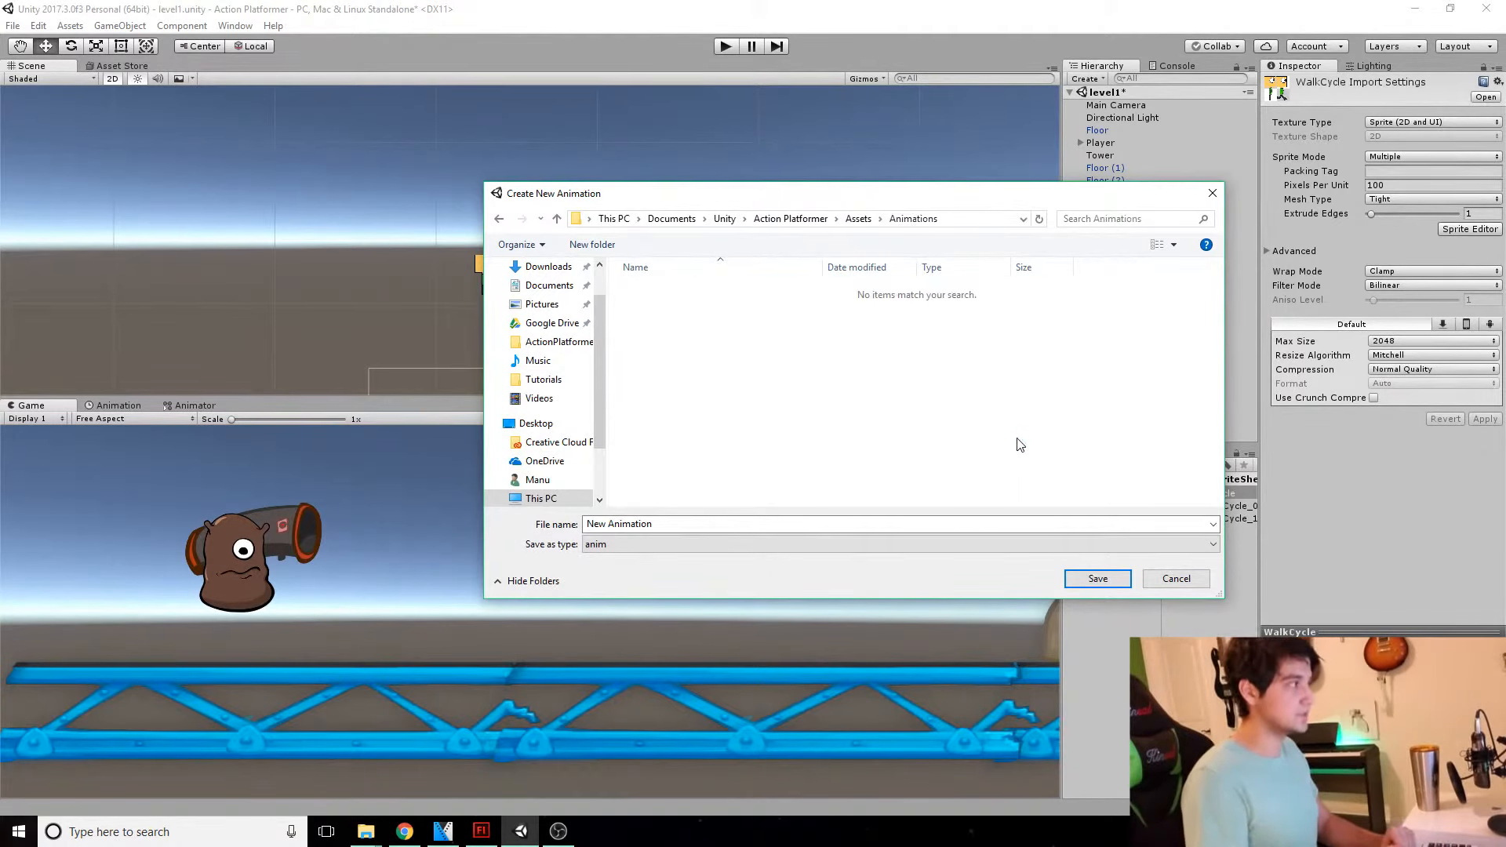
# Step: Save the new animation as WalkCycle in the Animations folder
pyautogui.click(958, 522)
pyautogui.write('WalkCycle')
pyautogui.press('Return')
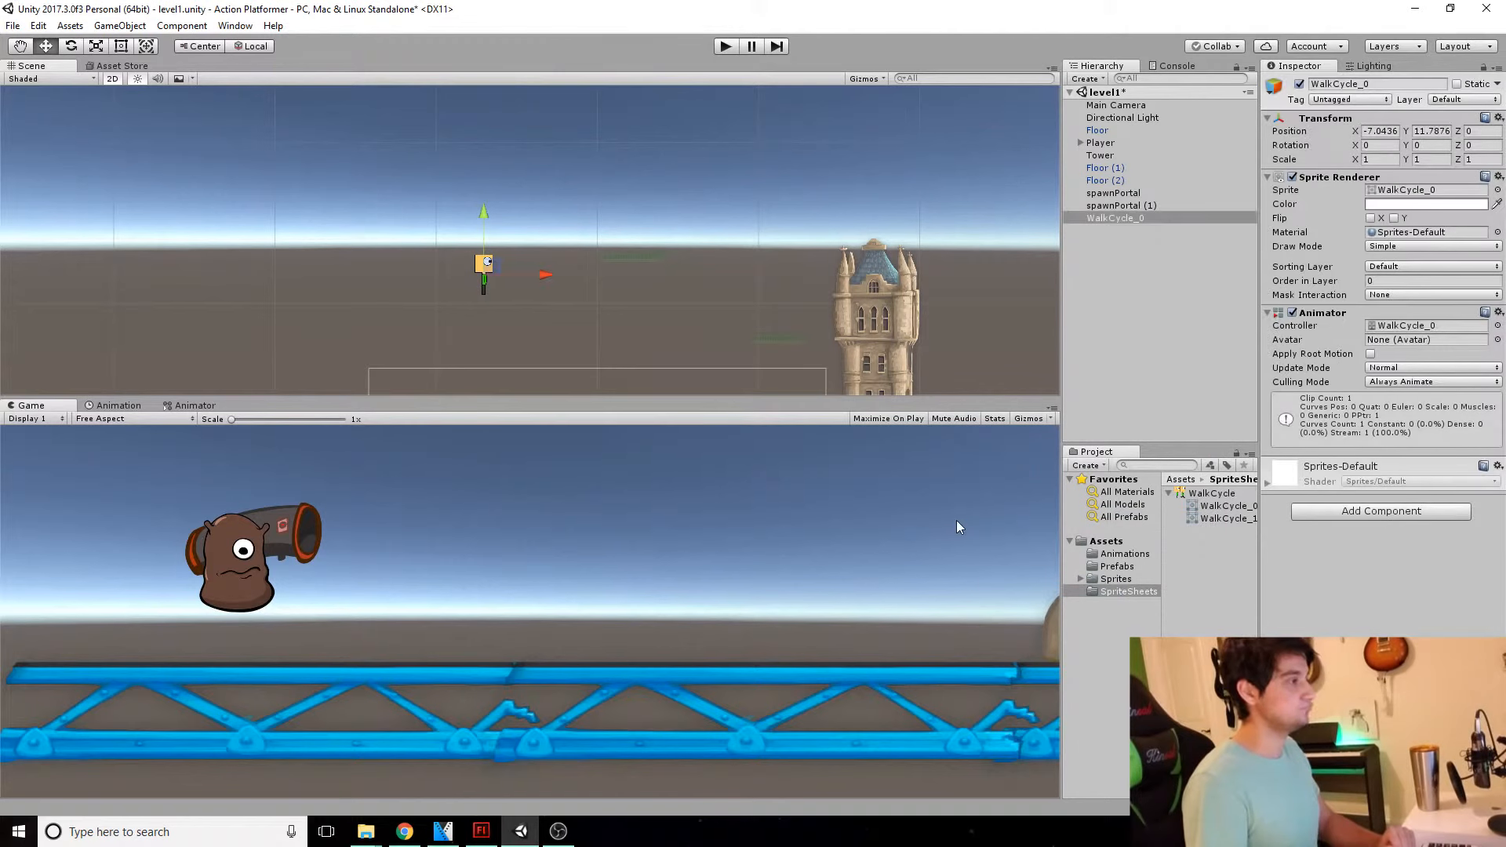
# Step: Move the WalkCycle_0 character to about X -5.02, Y 8.43, and run the game briefly to check its walk animation
pyautogui.moveTo(598, 274); pyautogui.dragTo(601, 195, button='middle')
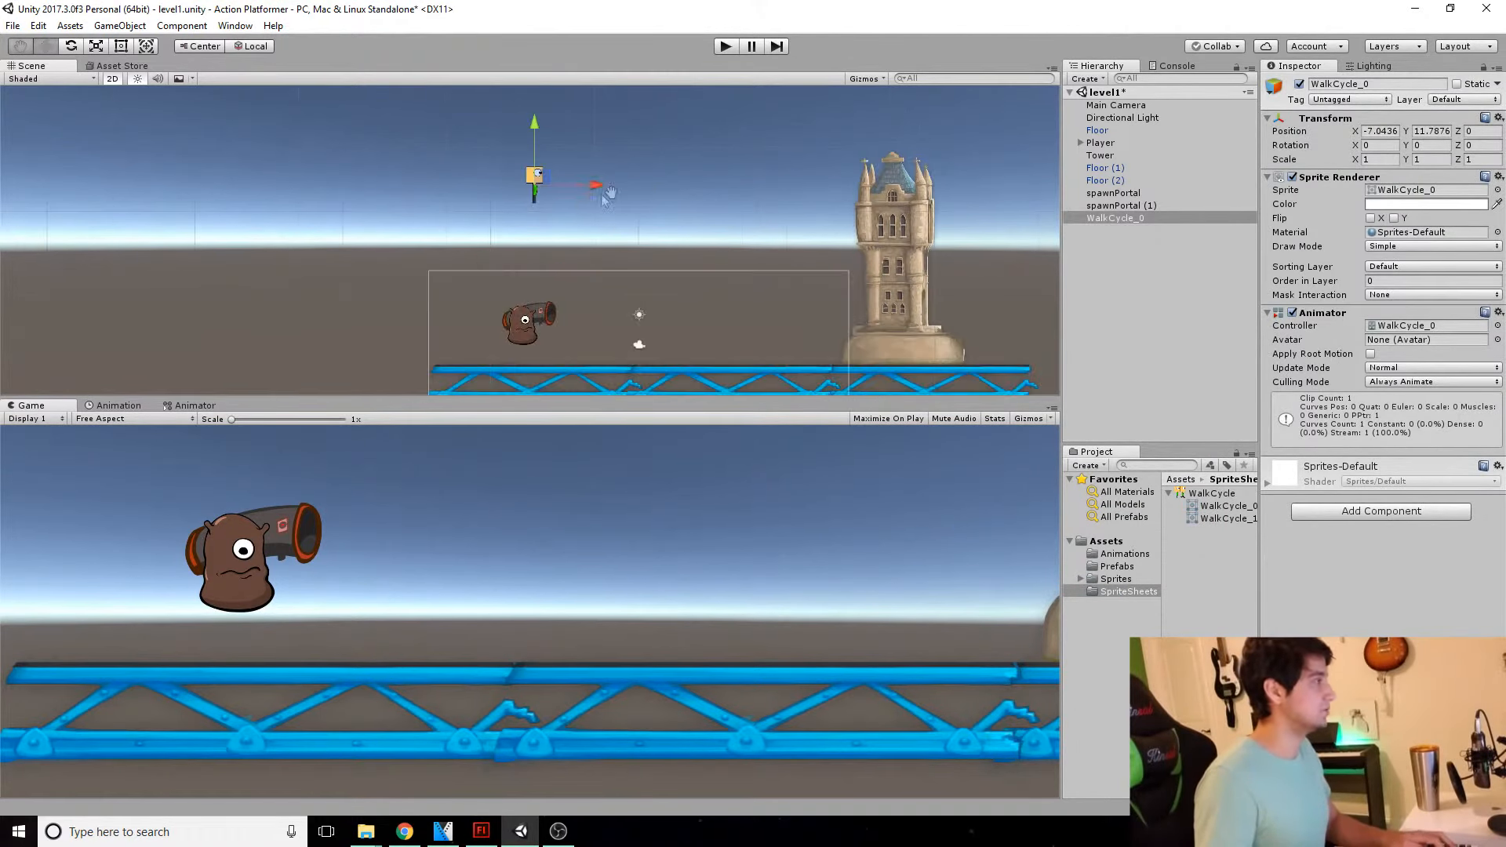
pyautogui.moveTo(537, 176); pyautogui.dragTo(570, 230)
pyautogui.scroll(20, 570, 232)
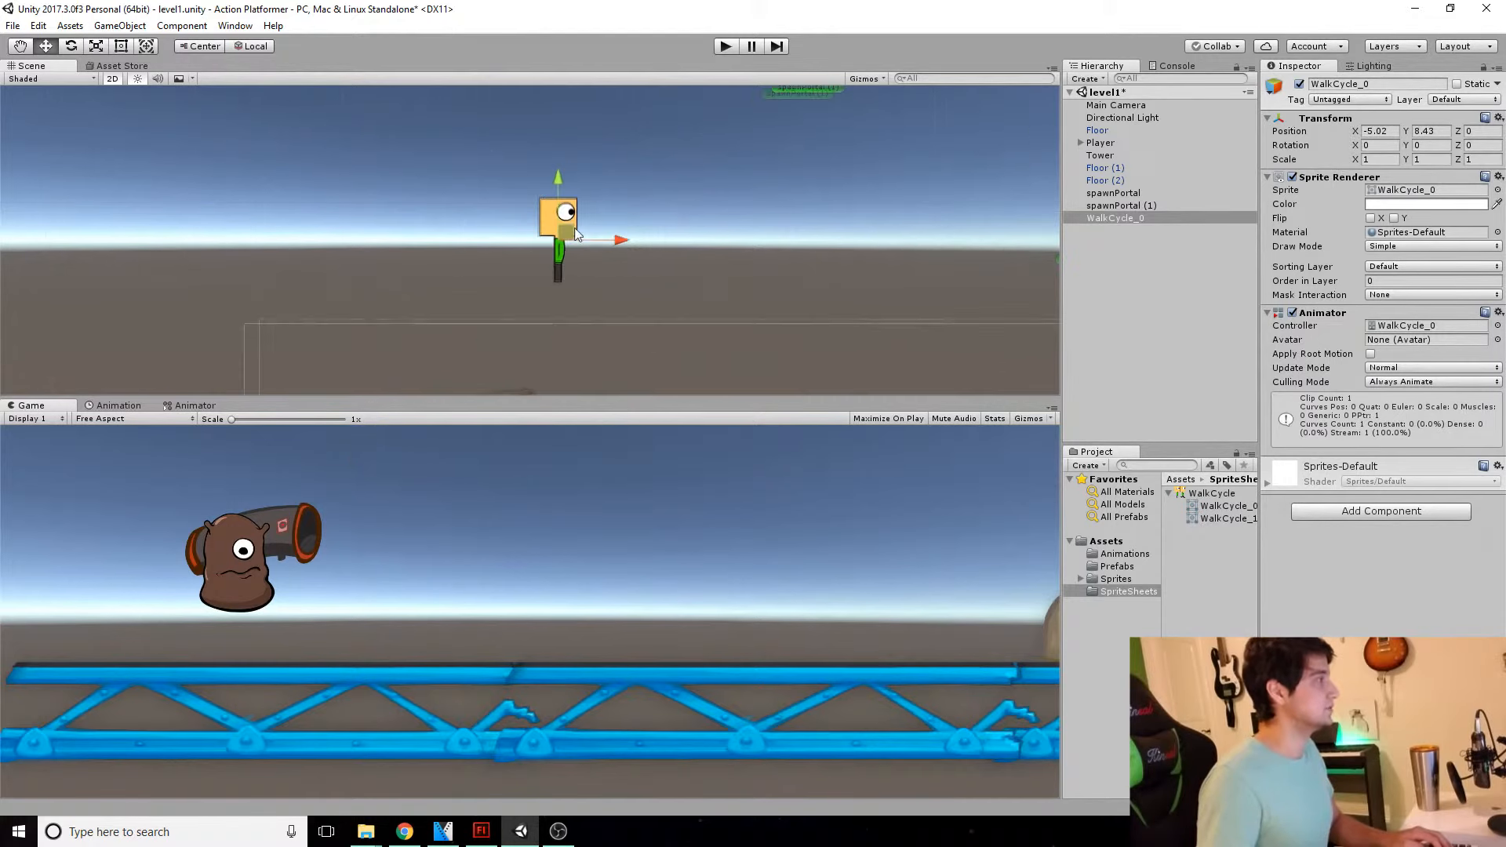
pyautogui.moveTo(599, 241); pyautogui.dragTo(608, 213, button='middle')
pyautogui.click(725, 45)
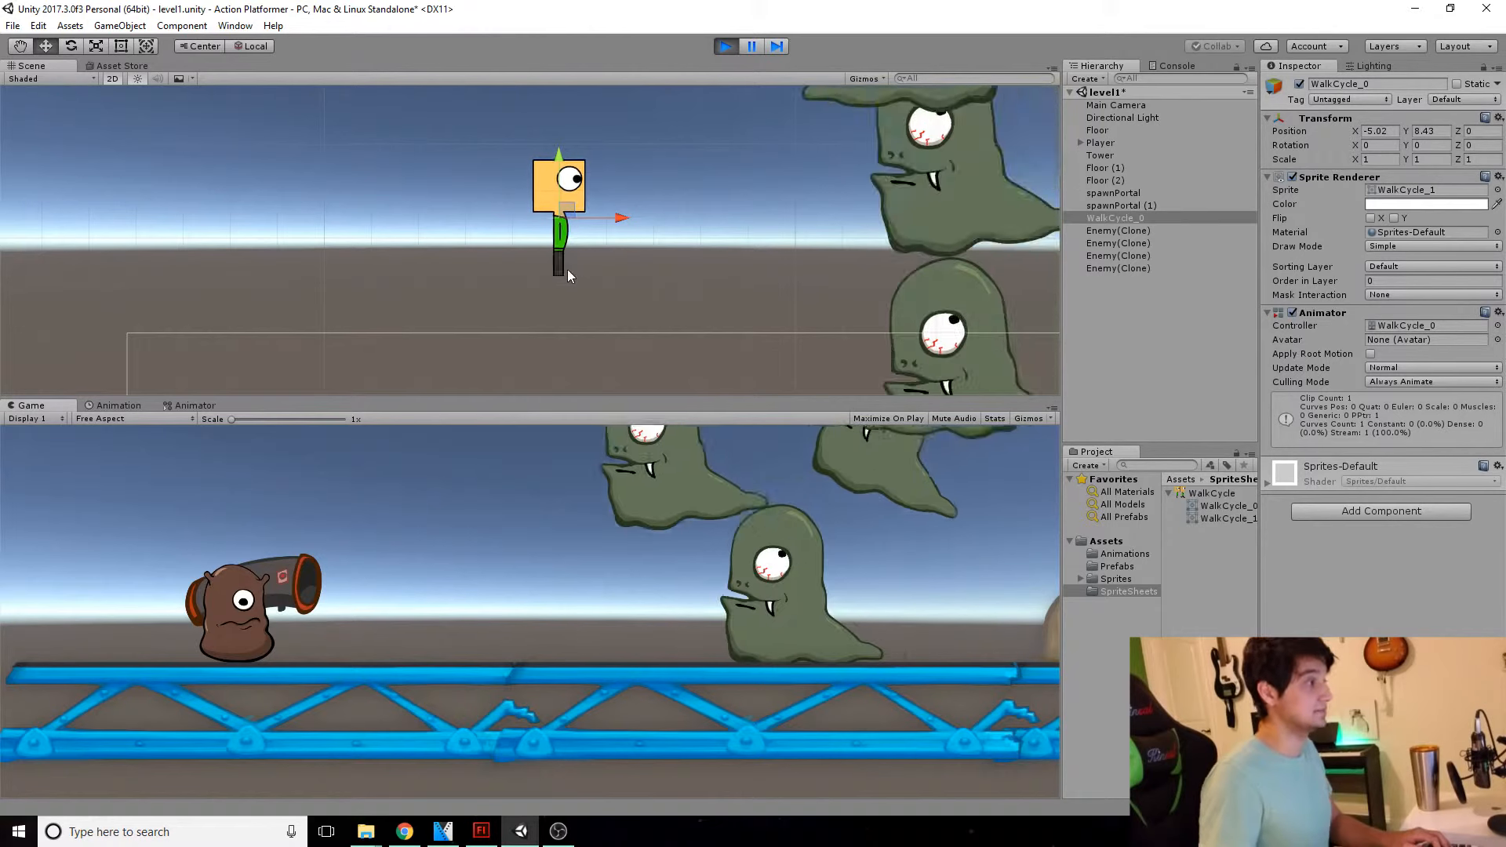
pyautogui.click(723, 46)
# Step: Delete spawnPortal (1) and set the remaining spawnPortal's component value to 5
pyautogui.click(1122, 206)
pyautogui.press('Delete')
pyautogui.scroll(-1, 838, 251)
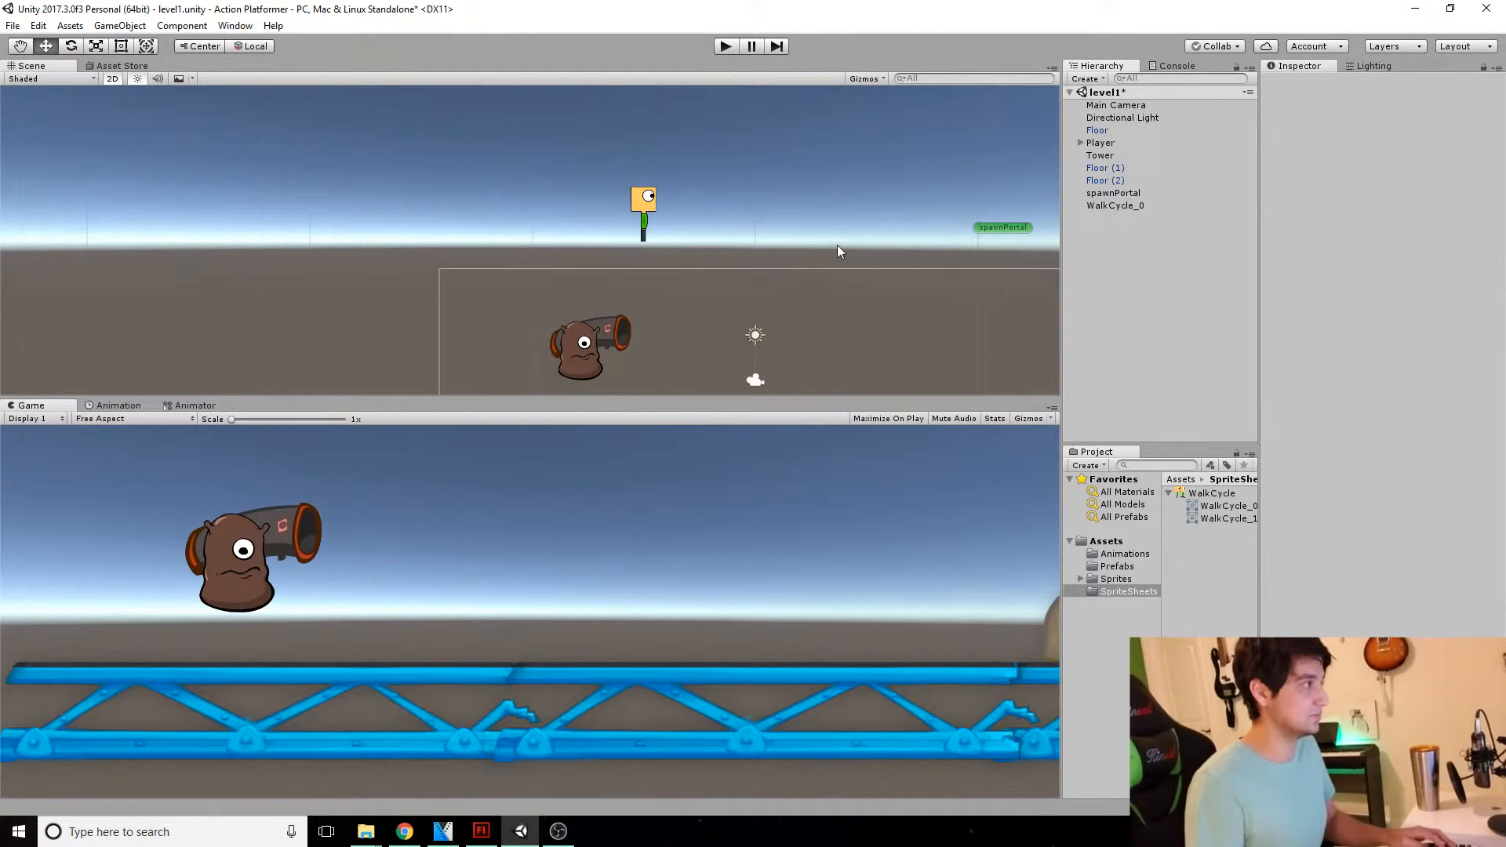
pyautogui.moveTo(837, 251); pyautogui.dragTo(809, 215, button='middle')
pyautogui.click(1114, 193)
pyautogui.click(1393, 219)
pyautogui.click(1386, 221)
pyautogui.write('5')
# Step: Move the WalkCycle_0 character down toward the bazooka player and set its scale to 2 on X, Y and Z
pyautogui.moveTo(625, 165); pyautogui.dragTo(637, 127, button='middle')
pyautogui.click(636, 155)
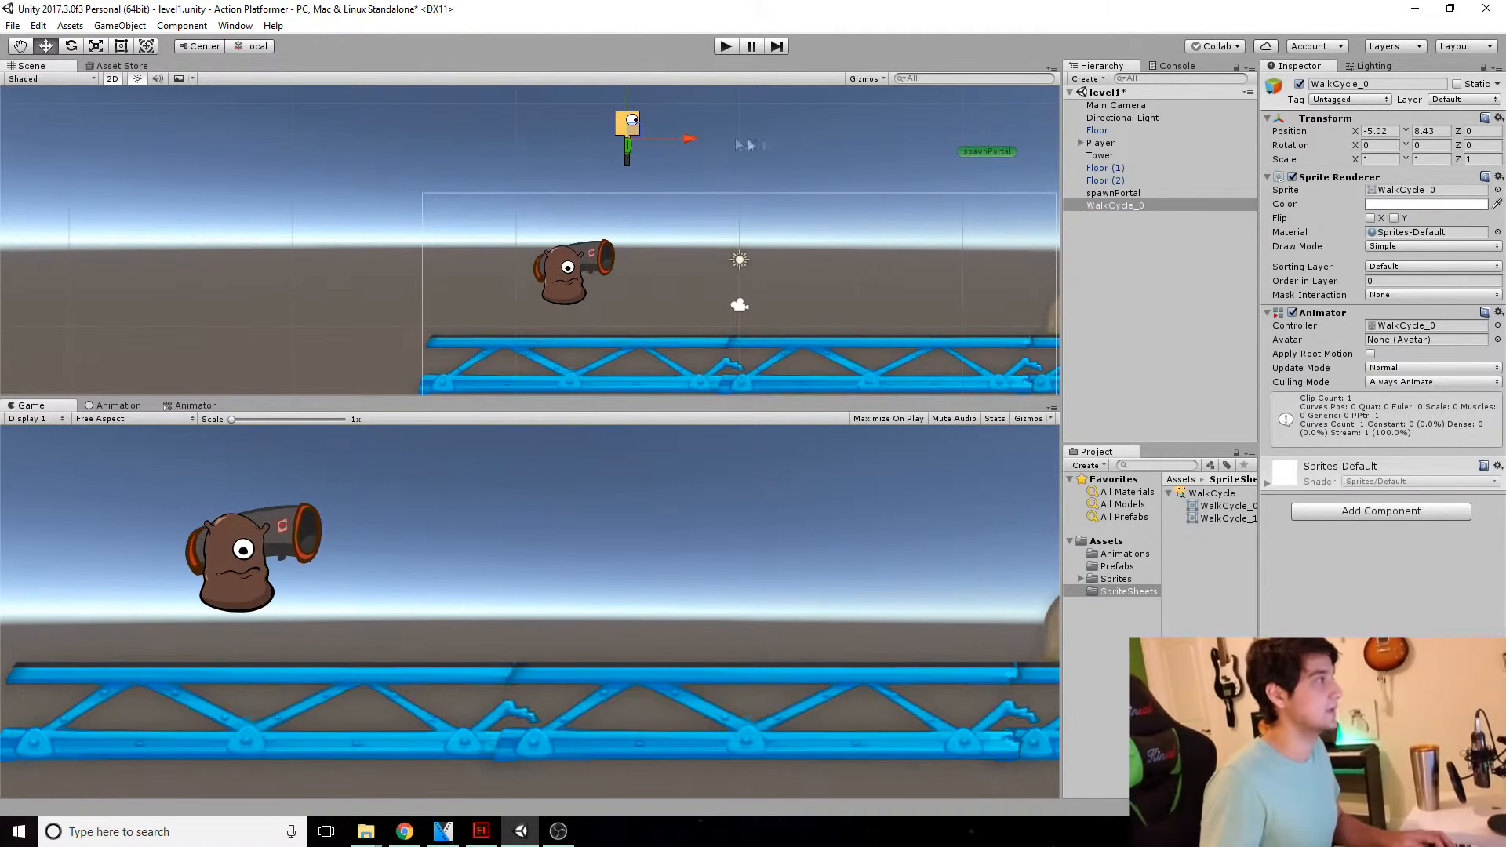
pyautogui.moveTo(631, 132); pyautogui.dragTo(718, 205)
pyautogui.press('r')
pyautogui.click(1381, 159)
pyautogui.write('2')
pyautogui.press('Tab')
pyautogui.write('2')
pyautogui.press('Tab')
pyautogui.write('2')
pyautogui.press('Return')
# Step: Reposition the enlarged WalkCycle_0 character to about X -3.36, Y 3.57, beside the existing player
pyautogui.moveTo(699, 247)
pyautogui.mouseDown(button='middle')
pyautogui.moveTo(708, 211)
pyautogui.moveTo(669, 242)
pyautogui.moveTo(701, 244)
pyautogui.mouseUp(button='middle')
pyautogui.scroll(-5, 733, 210)
pyautogui.press('w')
pyautogui.moveTo(630, 248)
pyautogui.mouseDown()
pyautogui.moveTo(606, 246)
pyautogui.moveTo(630, 245)
pyautogui.mouseUp()
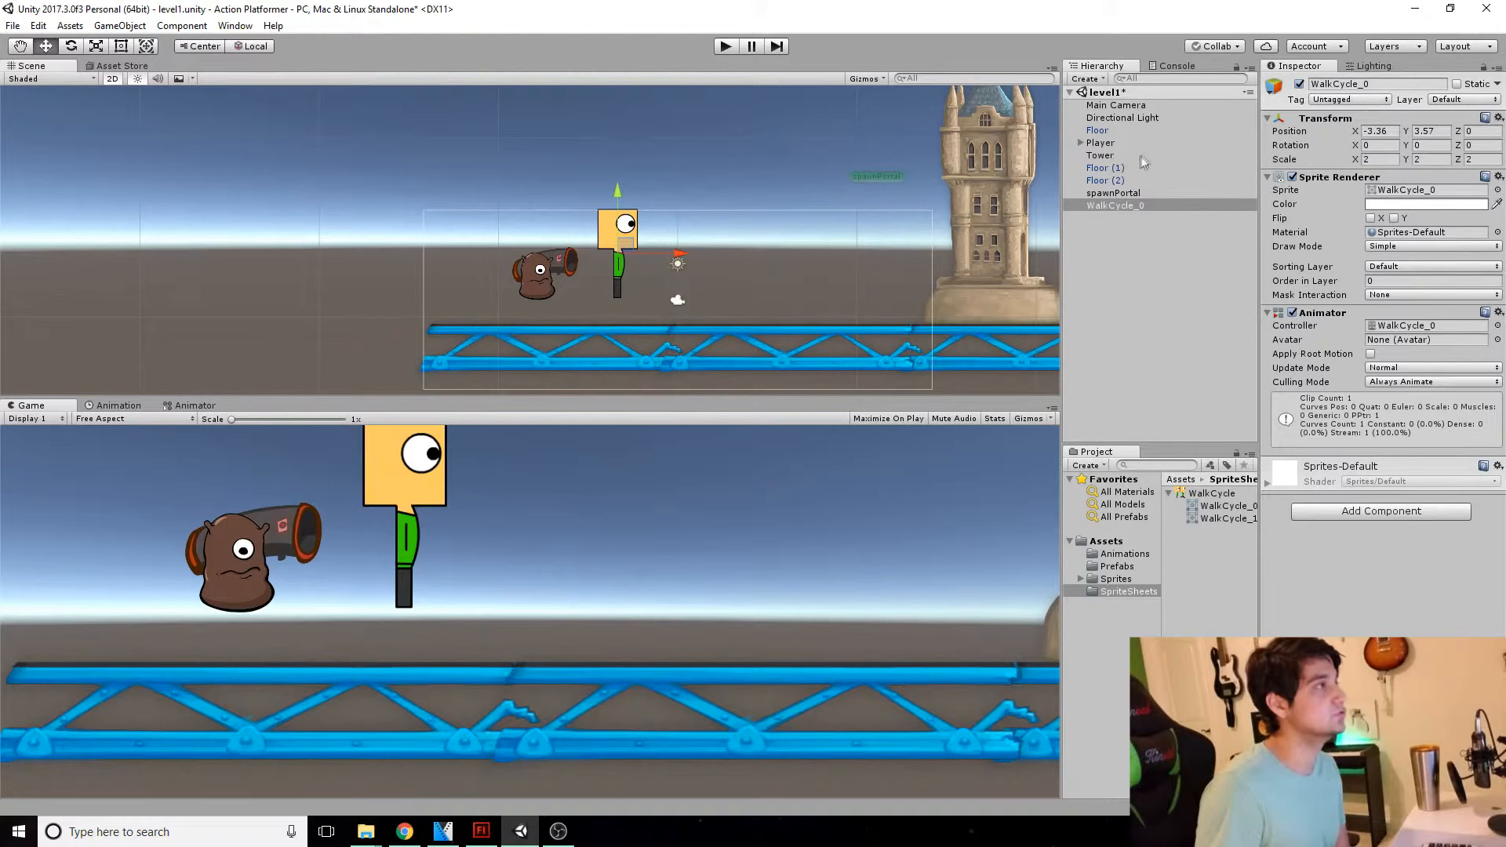
# Step: Reparent the bazooka, with its bulletSpawnPos child, from the Player object to WalkCycle_0
pyautogui.click(1097, 142)
pyautogui.click(1081, 144)
pyautogui.moveTo(1124, 159); pyautogui.dragTo(1126, 232)
# Step: Rename the existing Player object to PlayerOld and the WalkCycle_0 object to Player
pyautogui.click(1101, 144)
pyautogui.click(1369, 84)
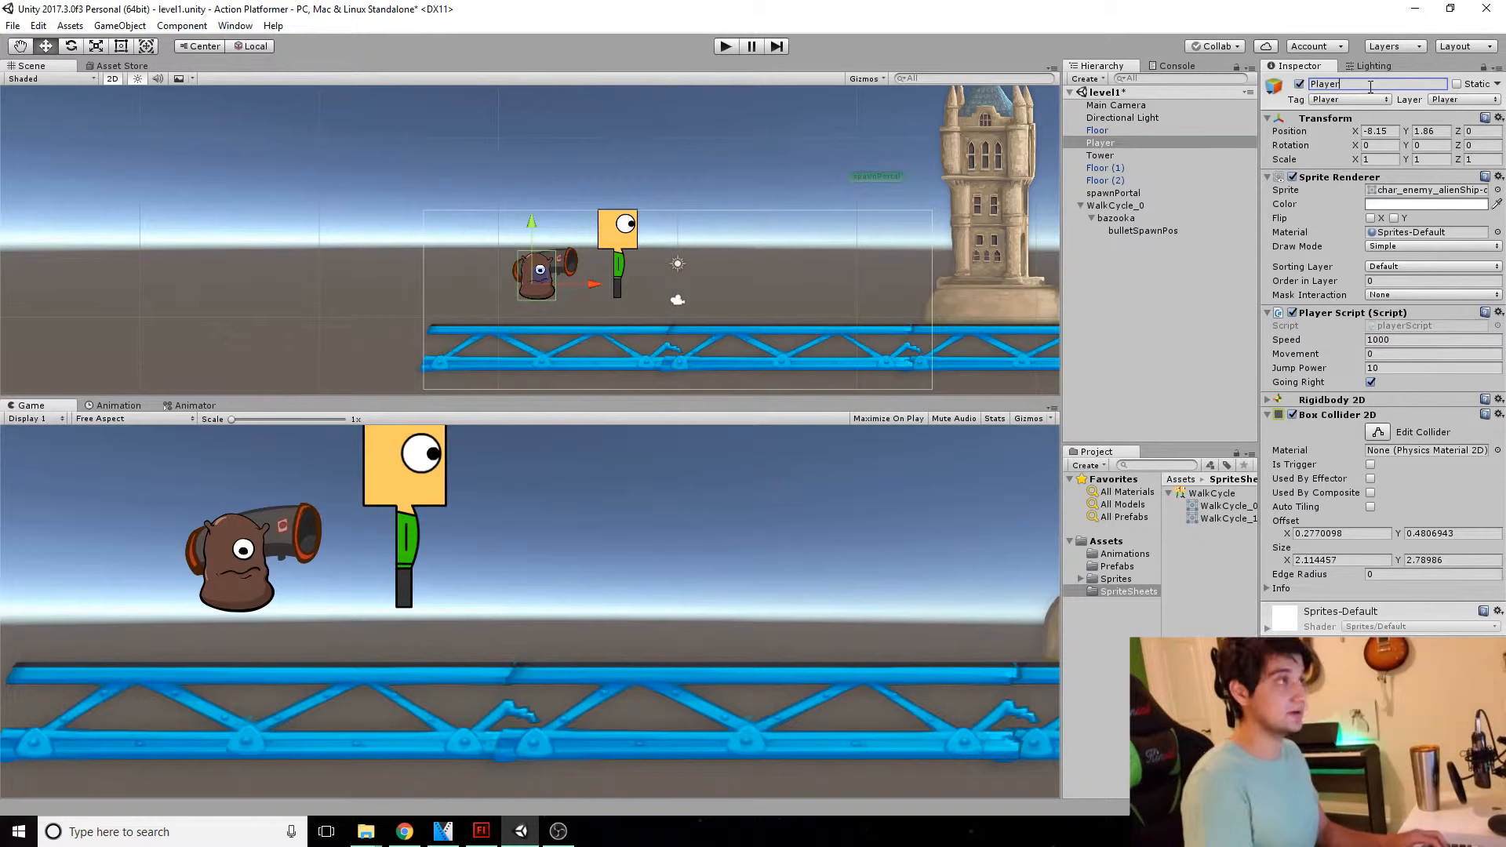
pyautogui.write('Old')
pyautogui.press('Return')
pyautogui.click(1116, 205)
pyautogui.click(1402, 84)
pyautogui.write('Play')
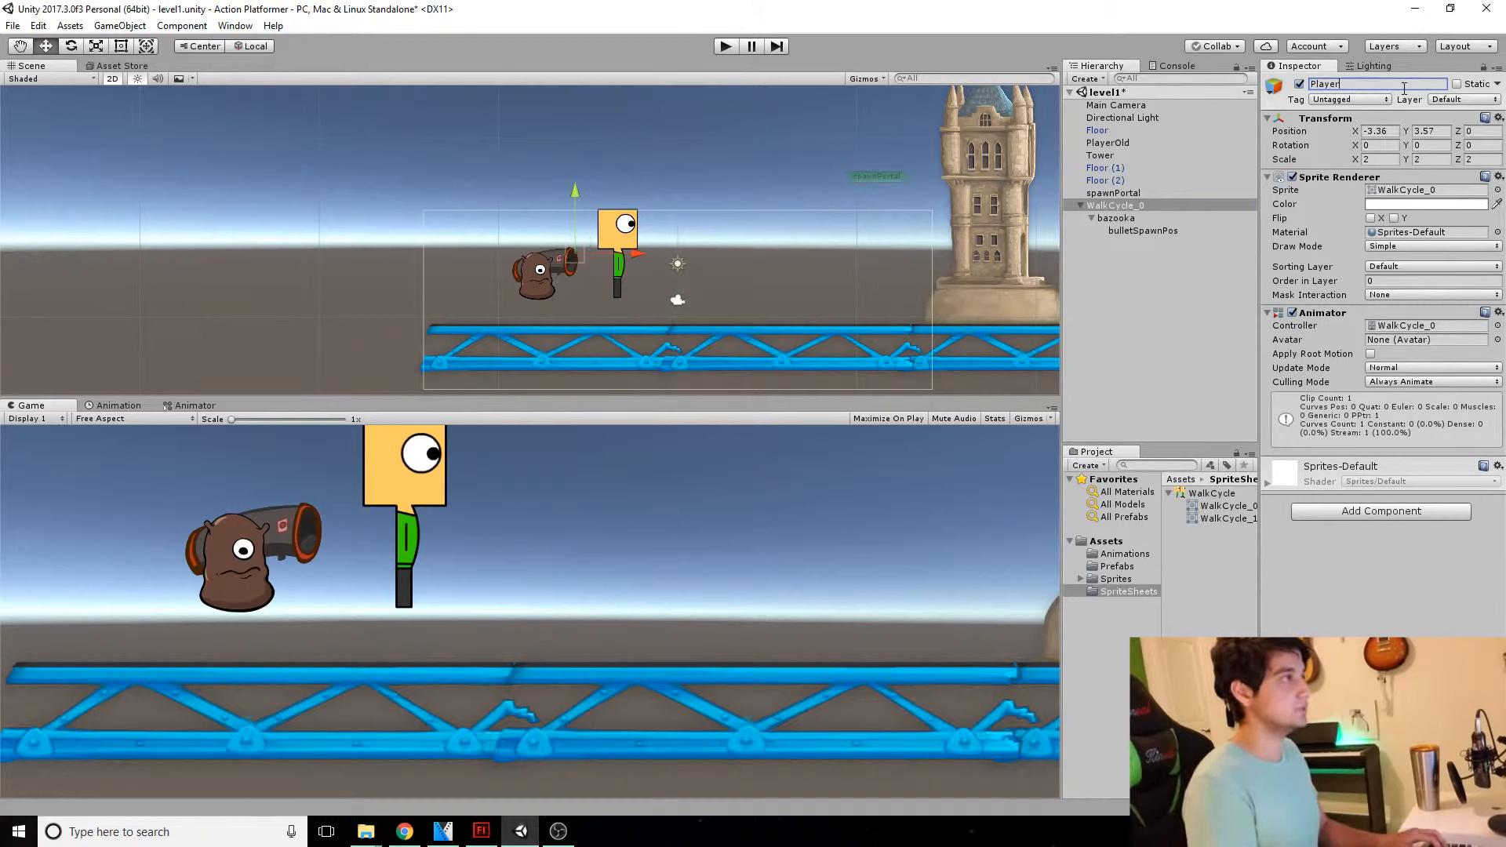
pyautogui.press('Return')
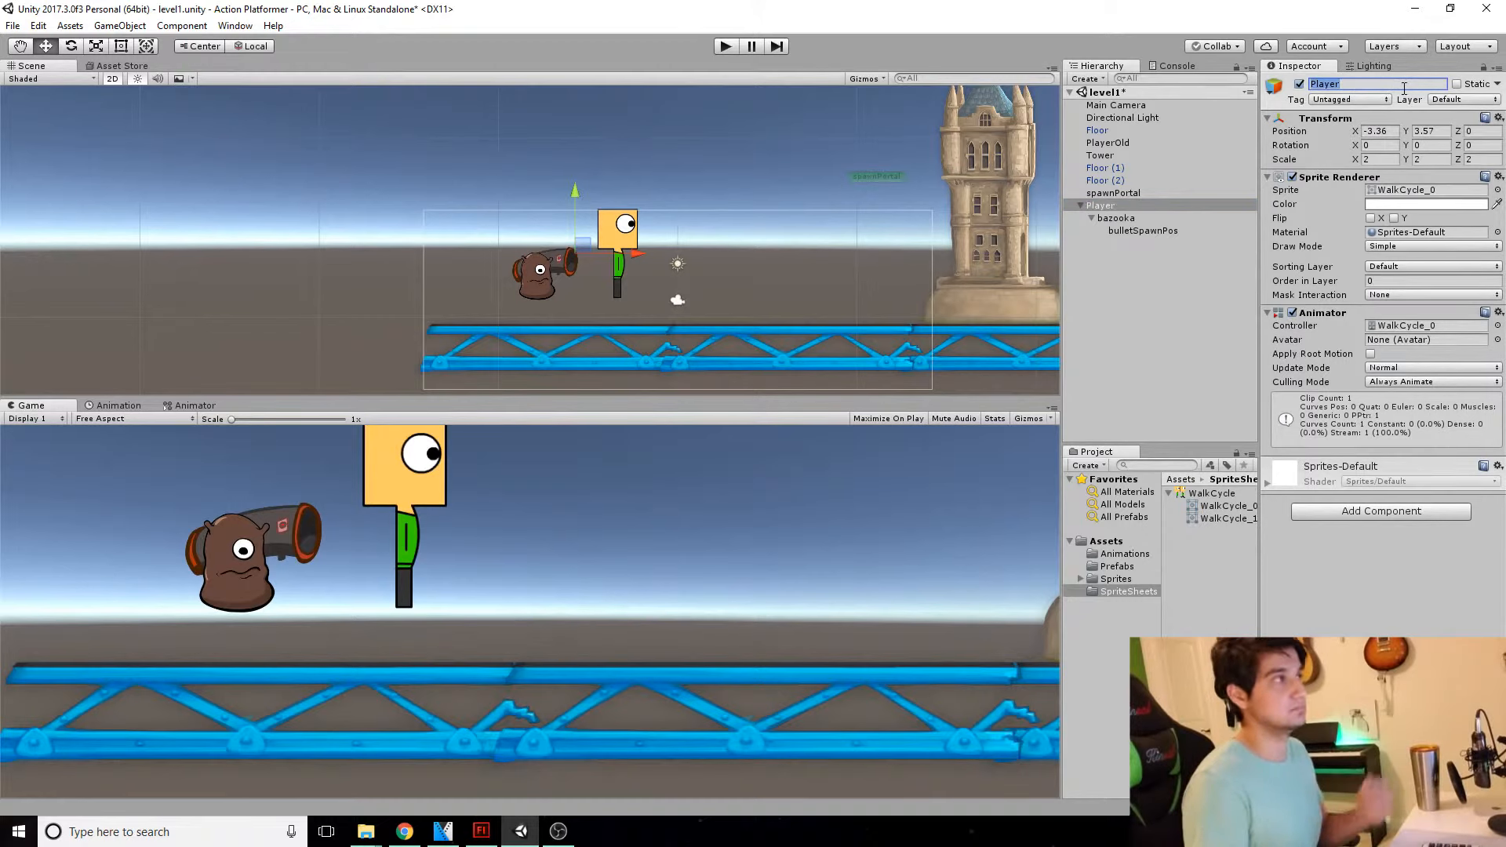
# Step: Assign the Player tag and the Player layer to the new Player object, changing the layer of its children as well
pyautogui.click(1108, 143)
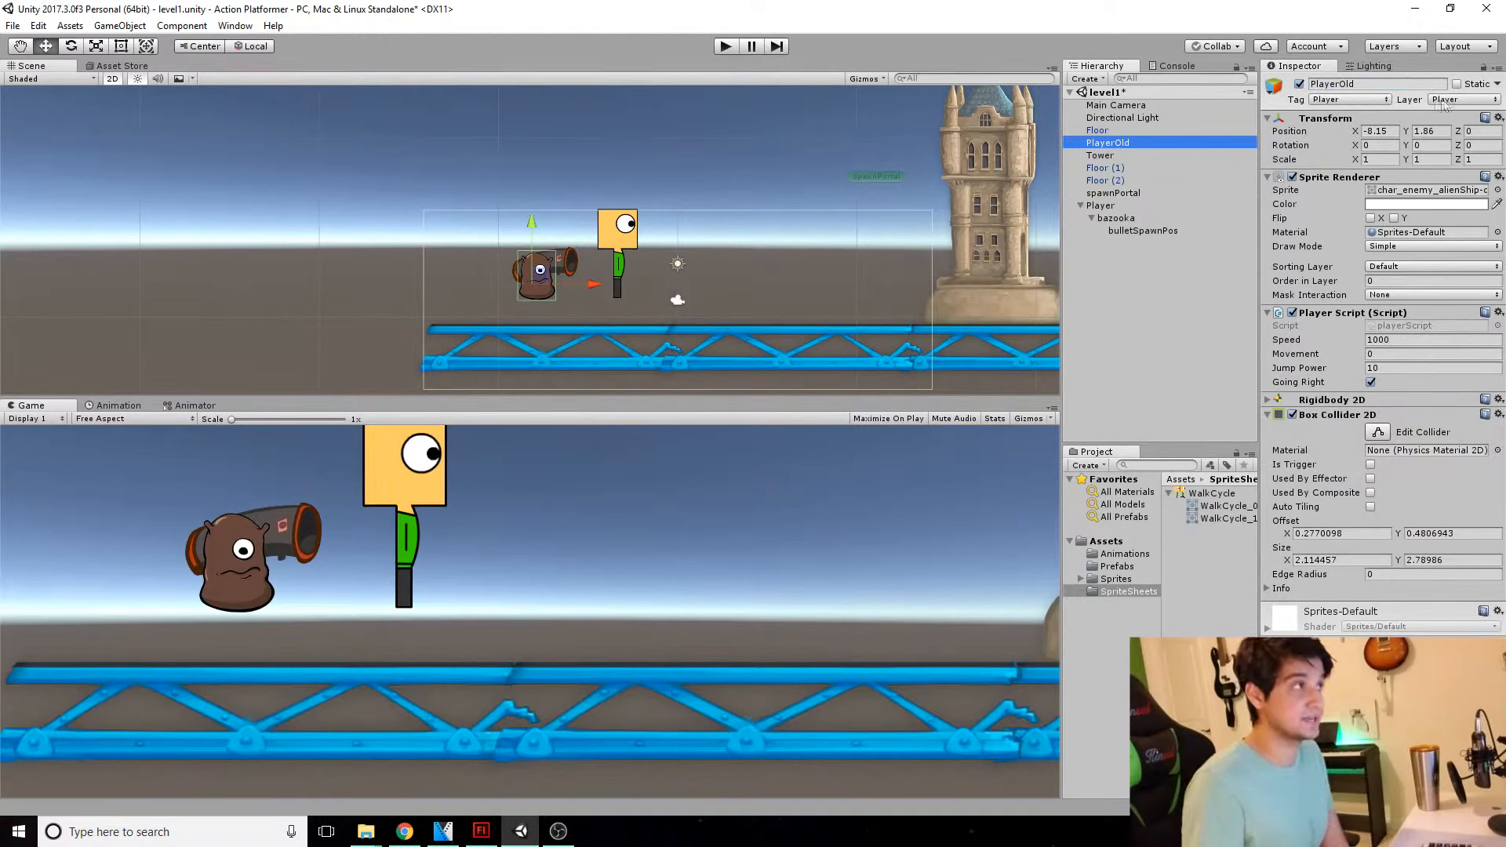
pyautogui.click(1101, 206)
pyautogui.click(1352, 103)
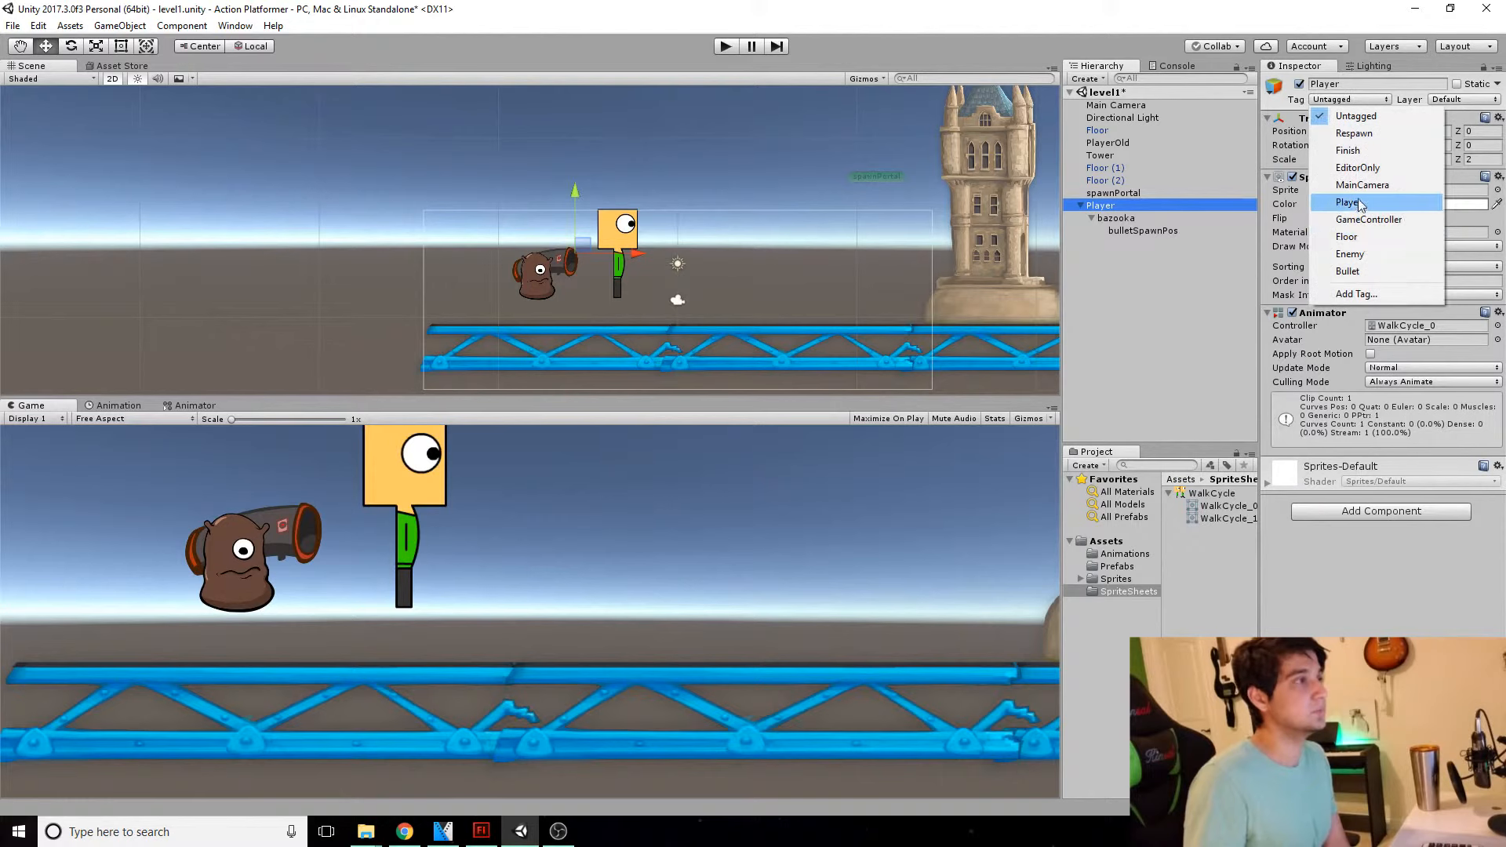
pyautogui.click(1343, 202)
pyautogui.click(1463, 99)
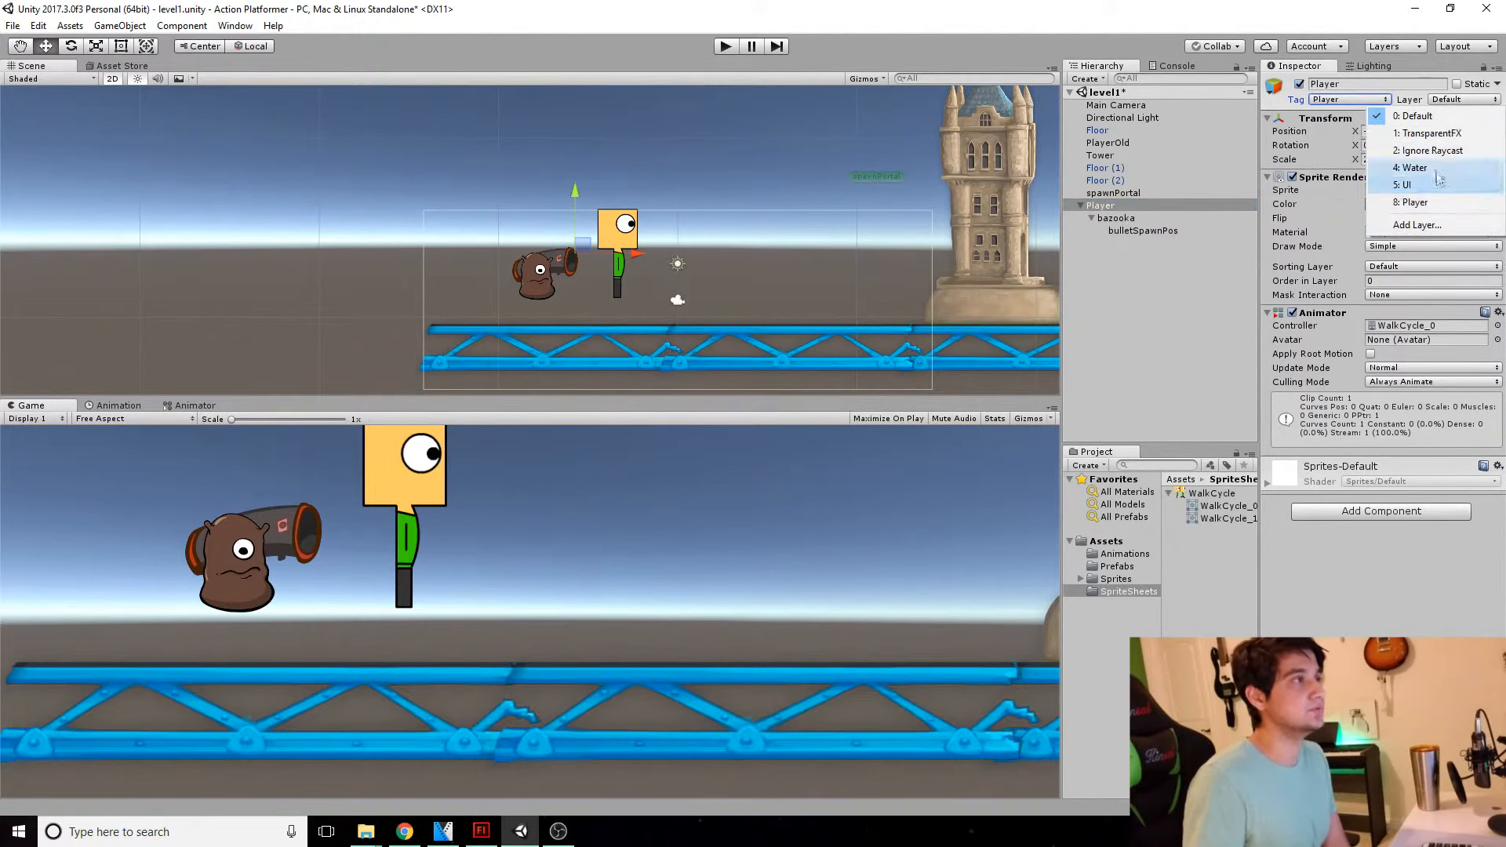
pyautogui.click(1416, 203)
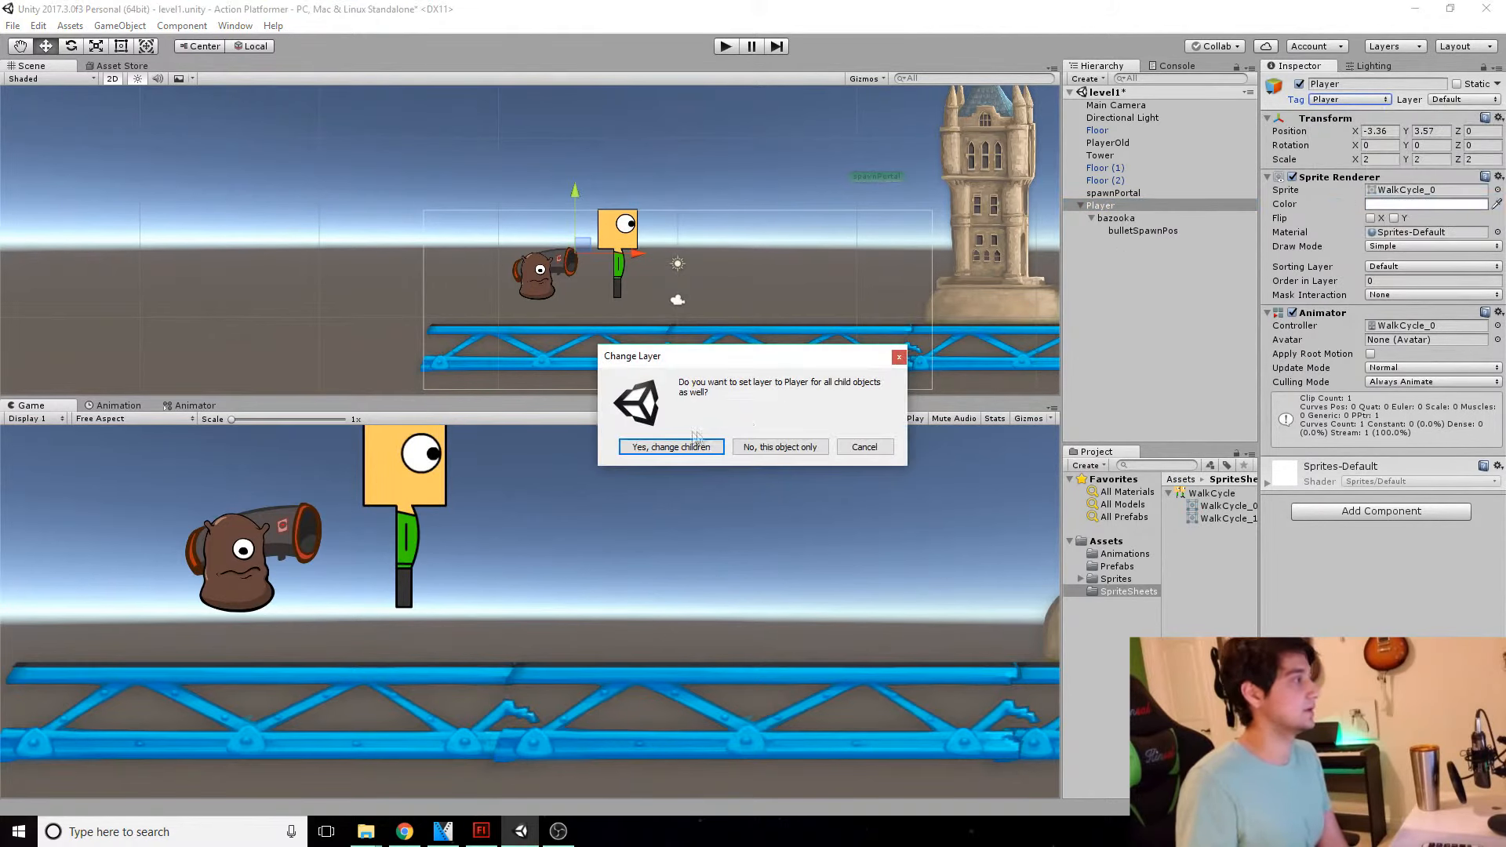
pyautogui.click(660, 451)
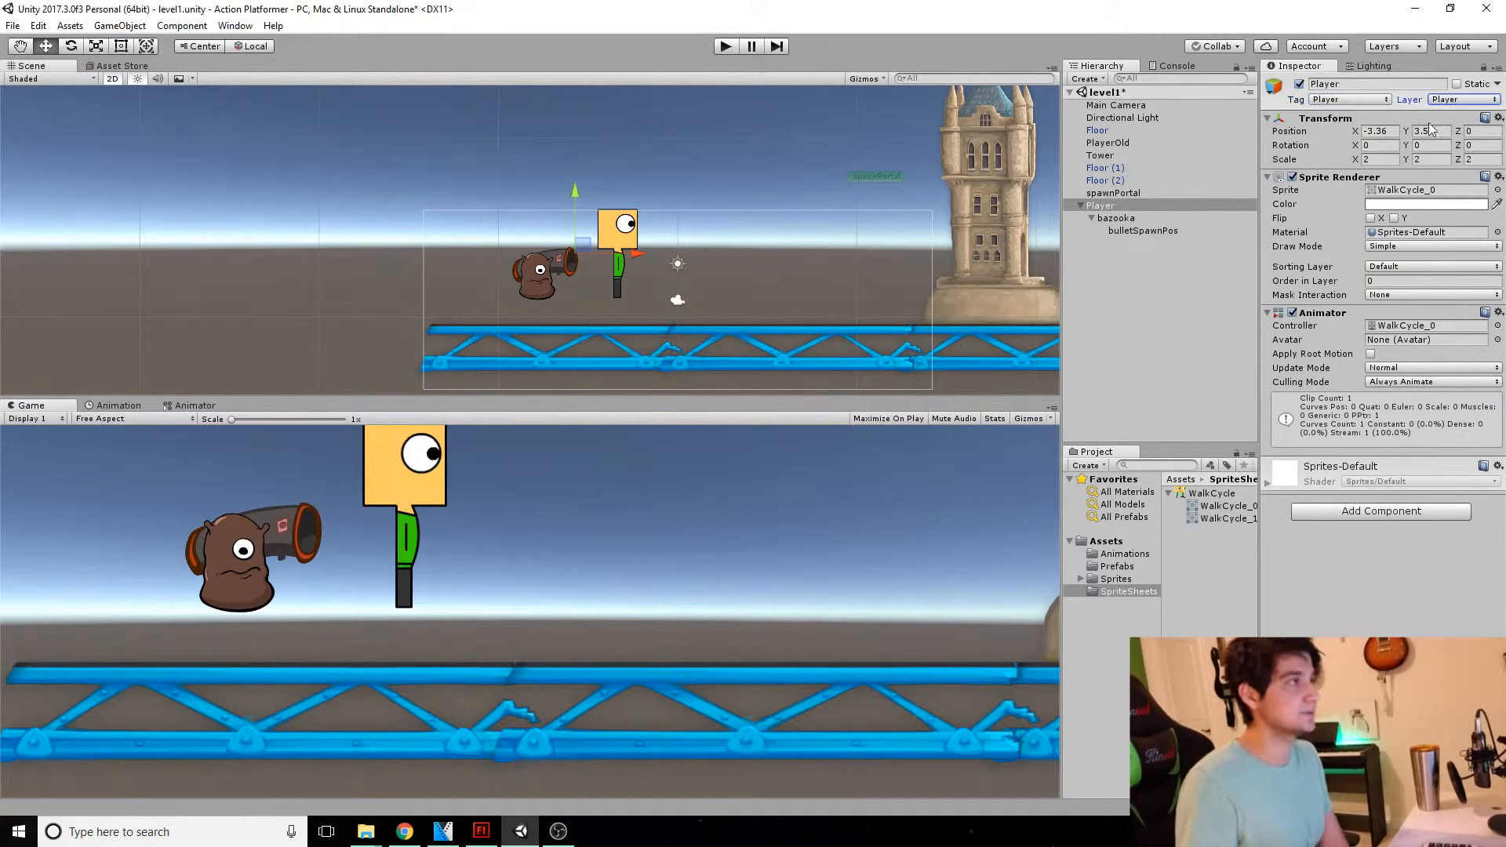
# Step: Copy the Player Script component from PlayerOld and paste it as a new component on Player
pyautogui.click(1110, 153)
pyautogui.click(1106, 143)
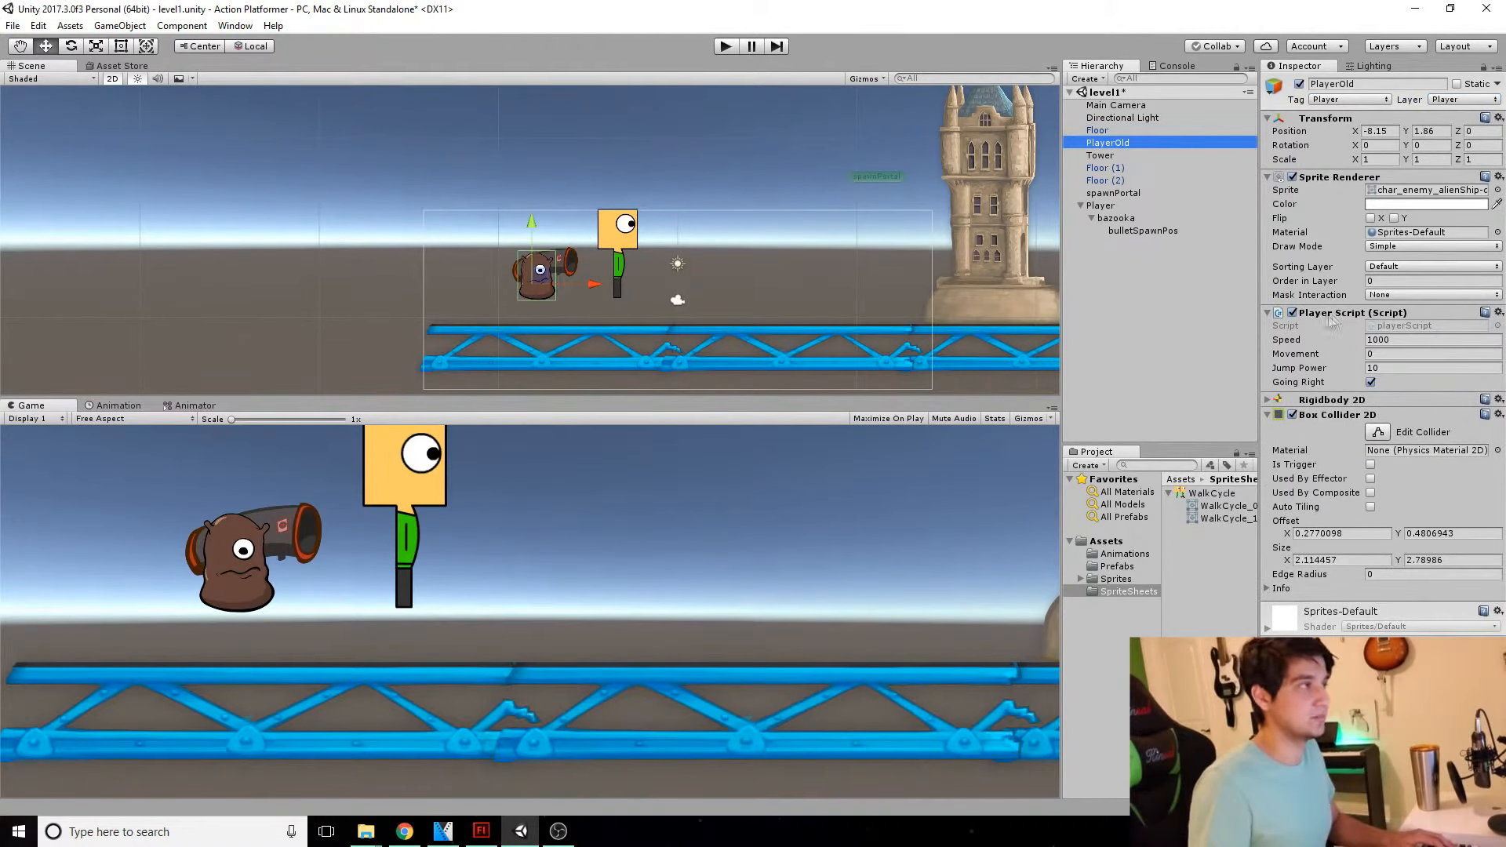
pyautogui.click(1496, 313)
pyautogui.click(1436, 404)
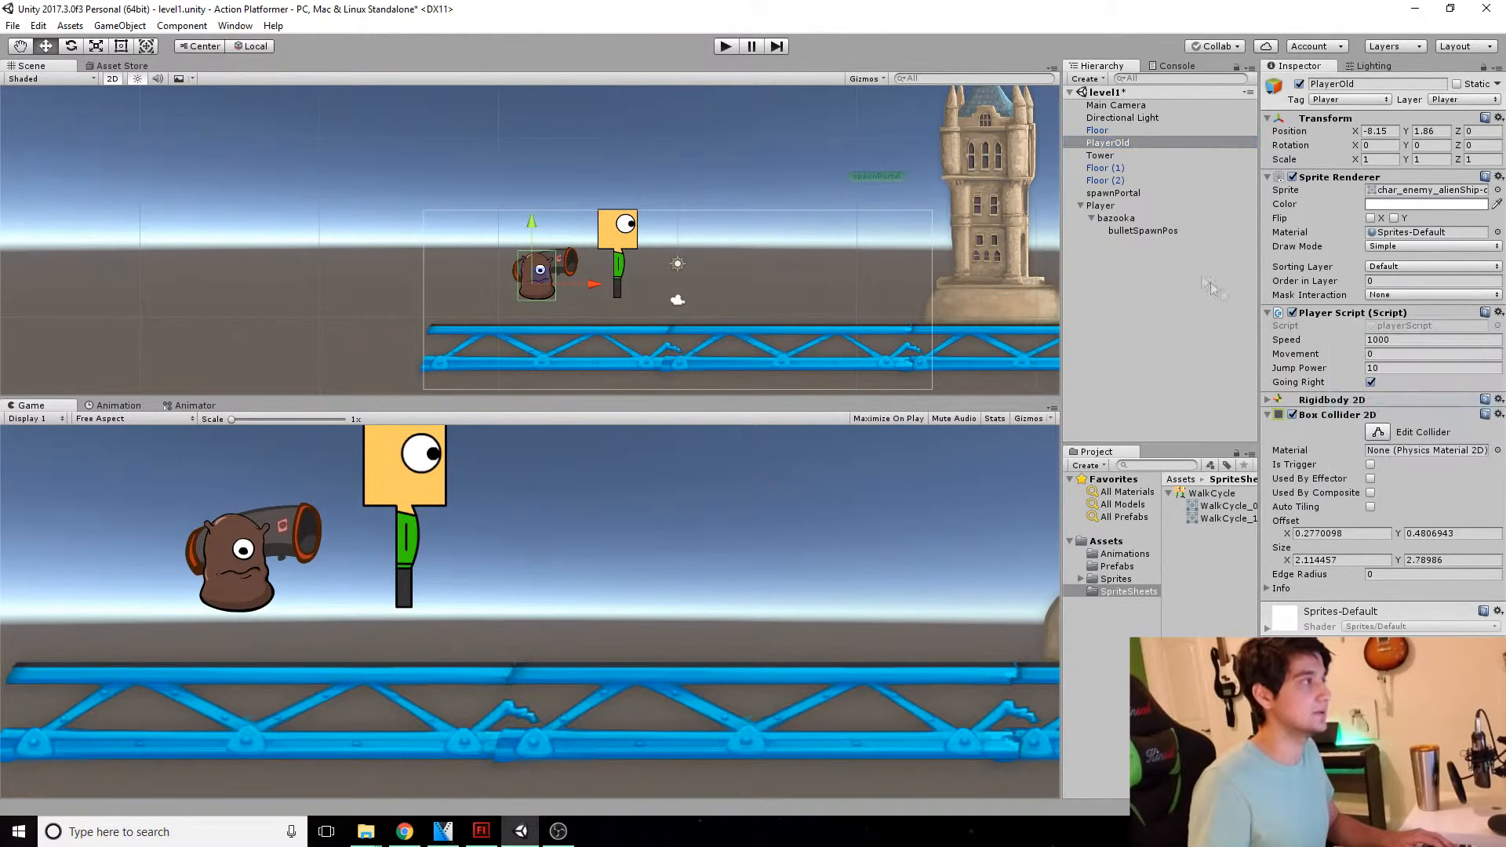
pyautogui.click(1106, 206)
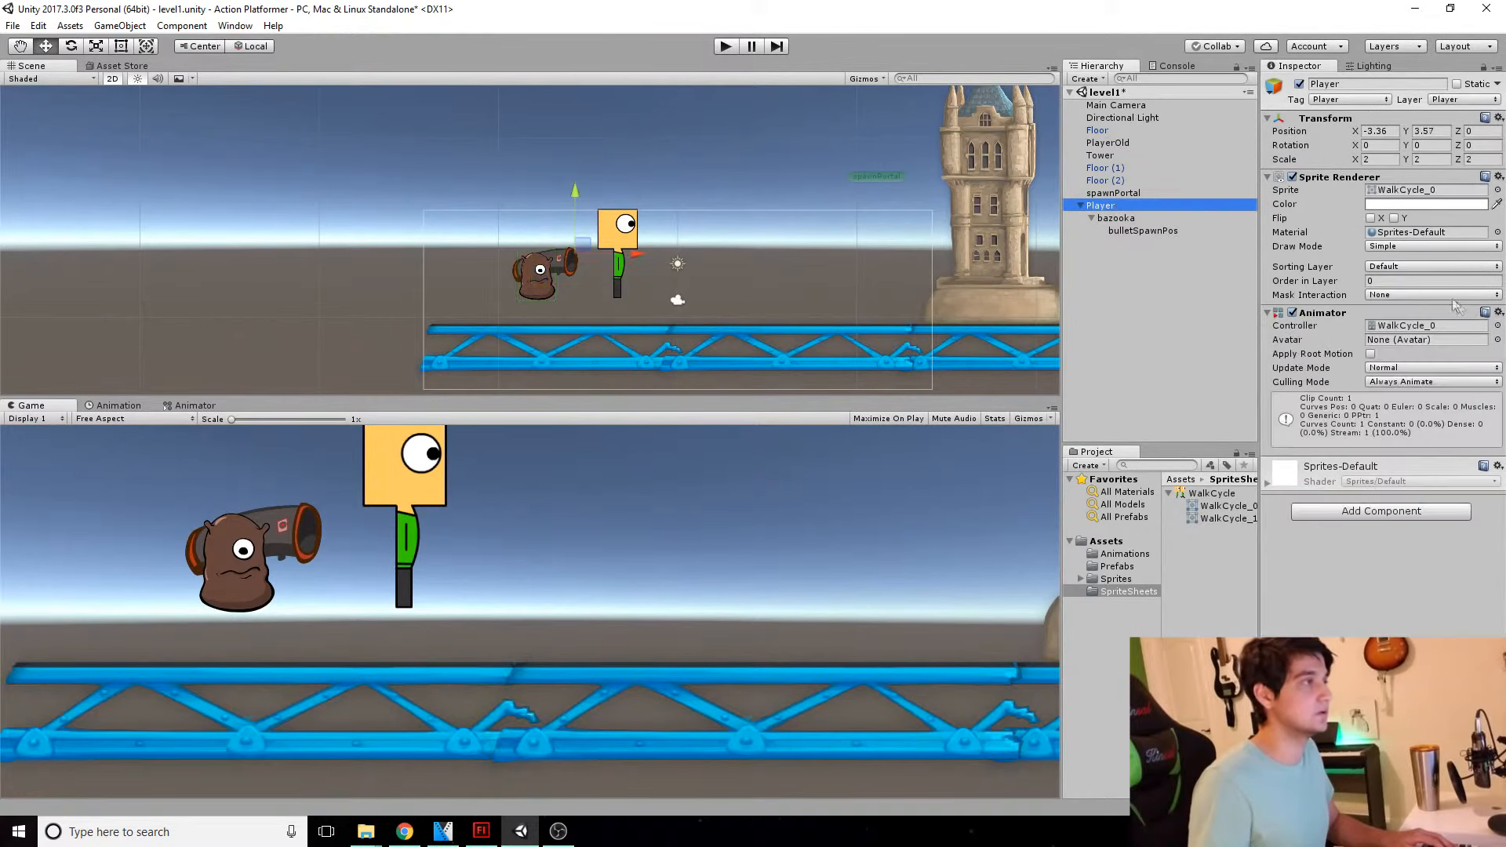
pyautogui.click(1498, 313)
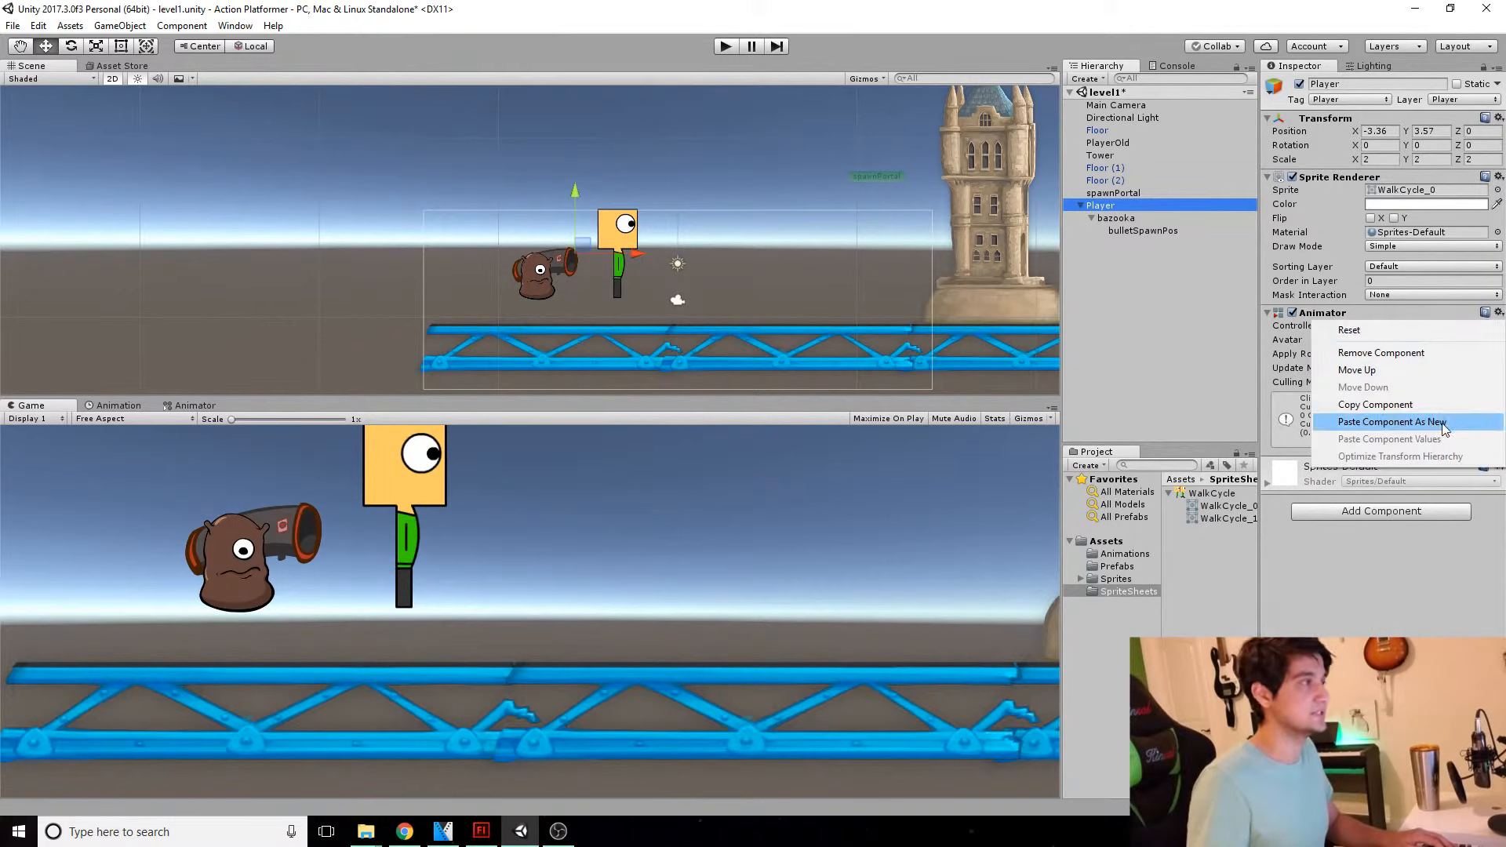
pyautogui.click(1444, 424)
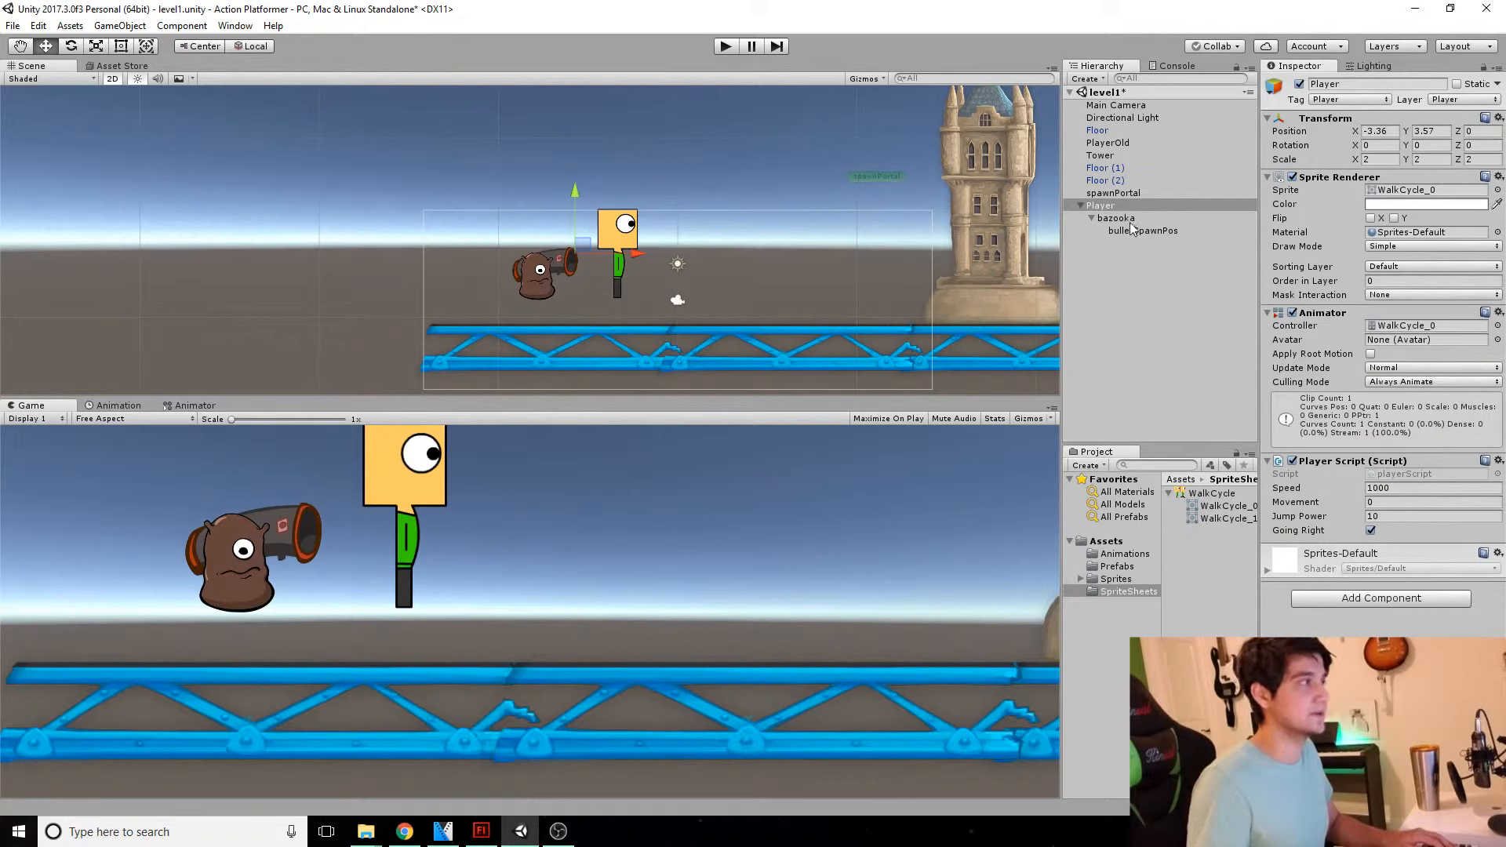
# Step: Copy the Rigidbody 2D component from PlayerOld and paste it as a new component on Player
pyautogui.click(1108, 144)
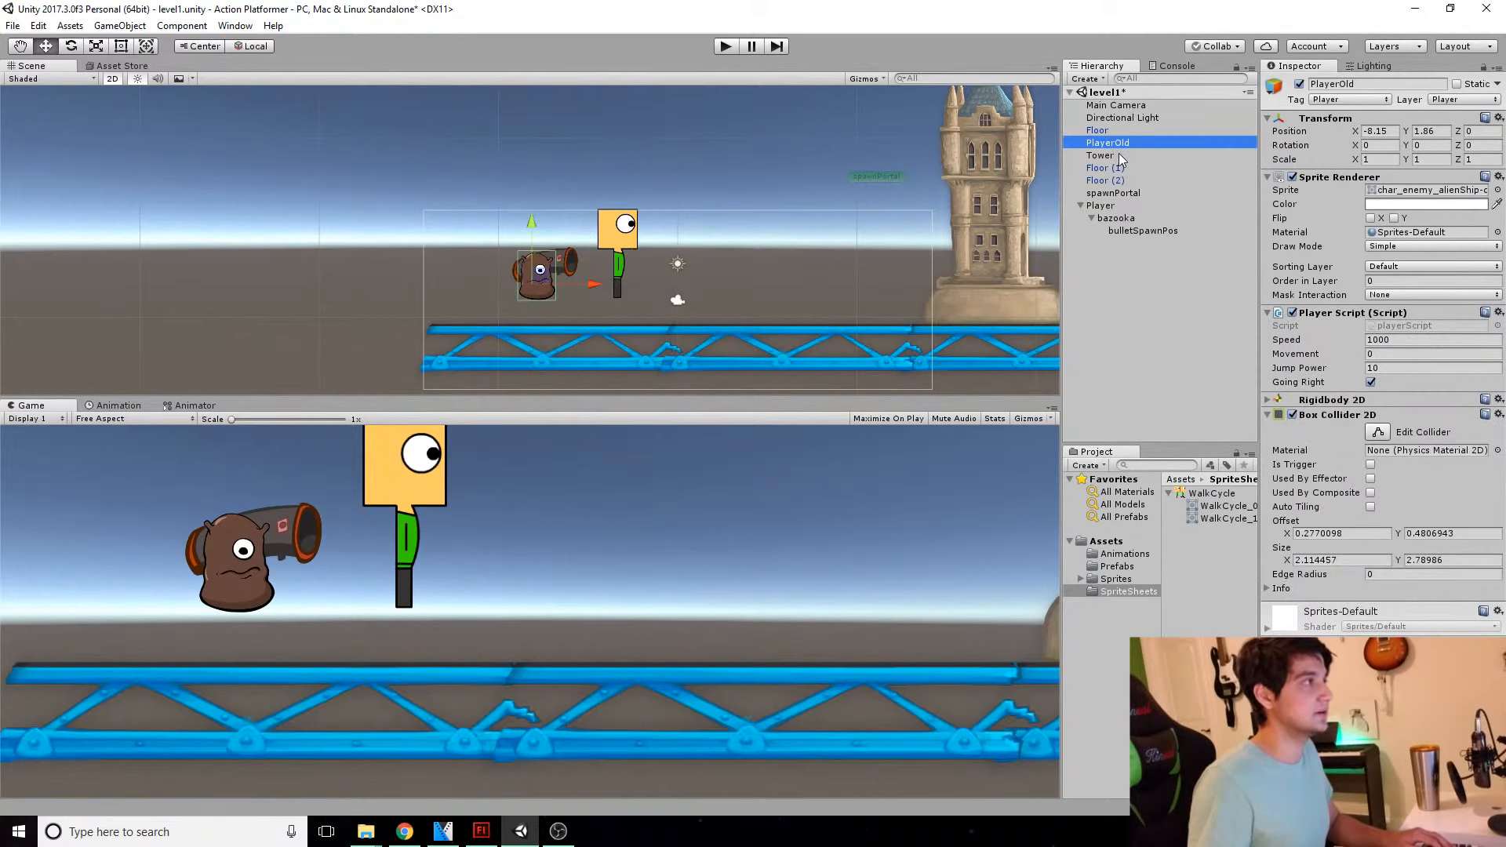
pyautogui.click(1267, 400)
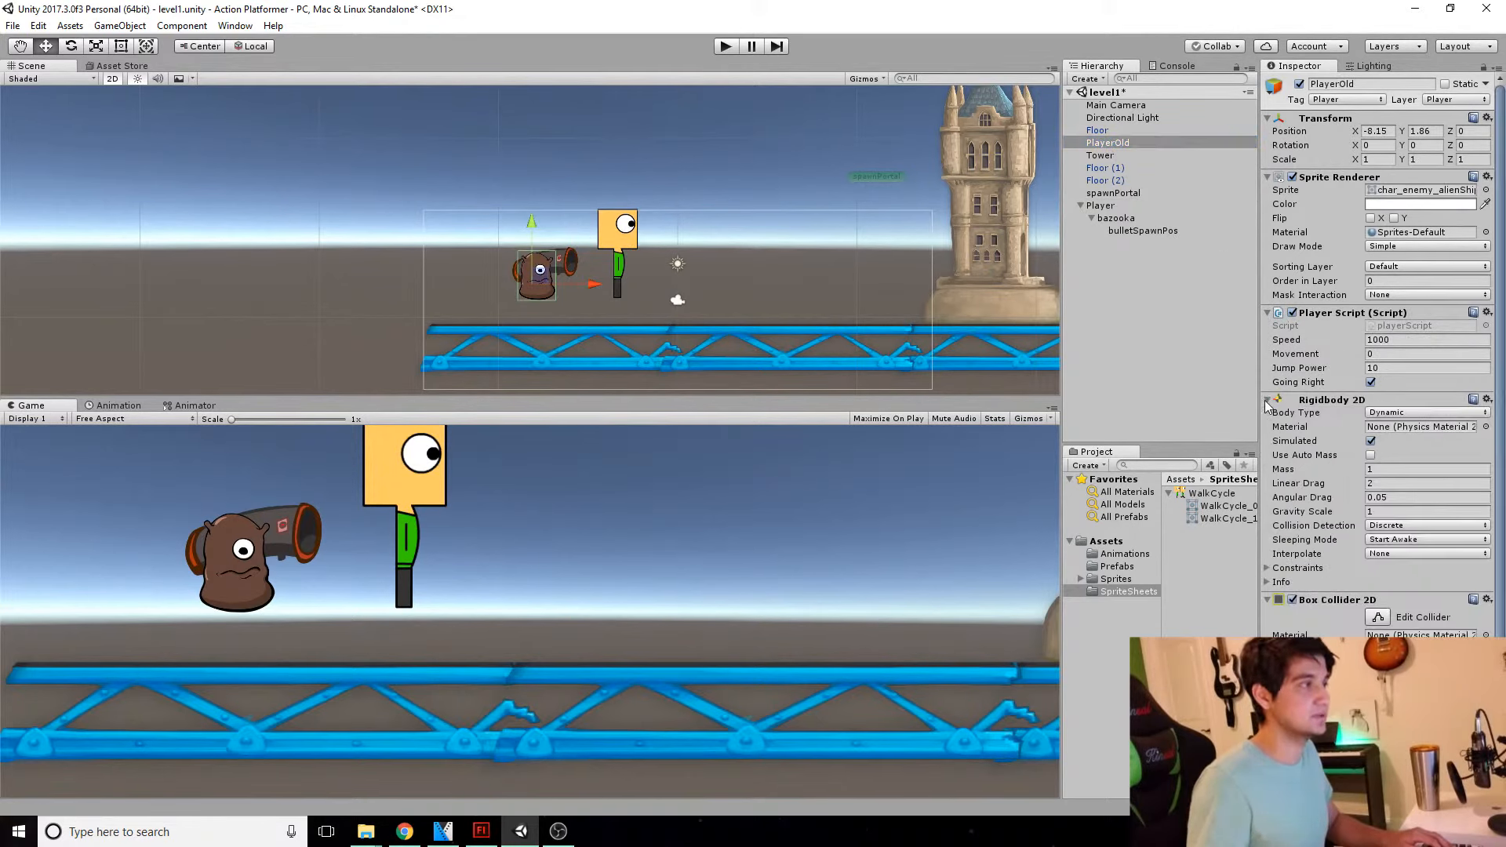
pyautogui.click(1267, 401)
pyautogui.click(1267, 414)
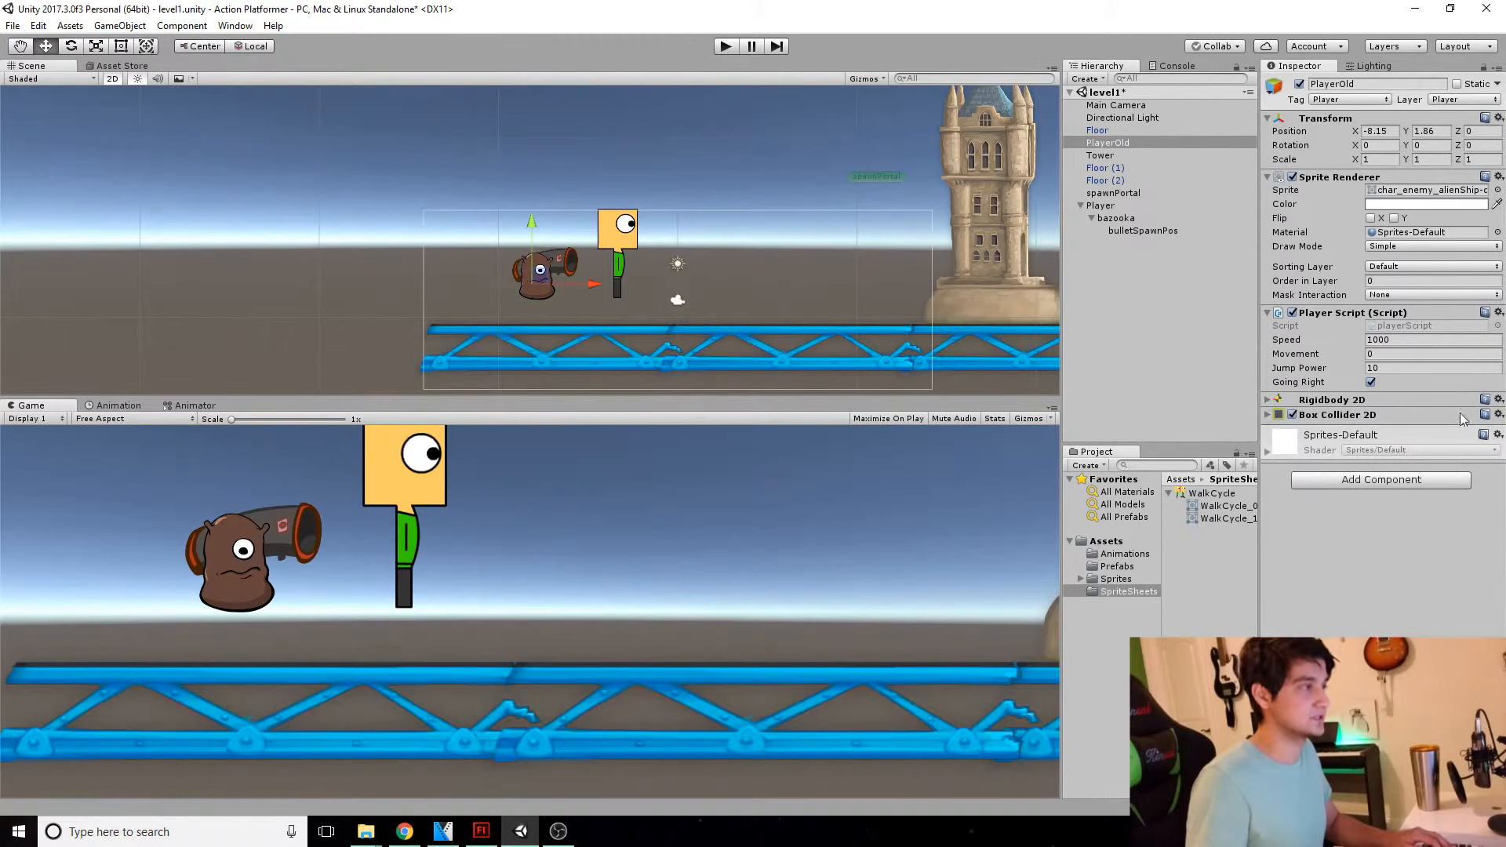
pyautogui.click(1500, 402)
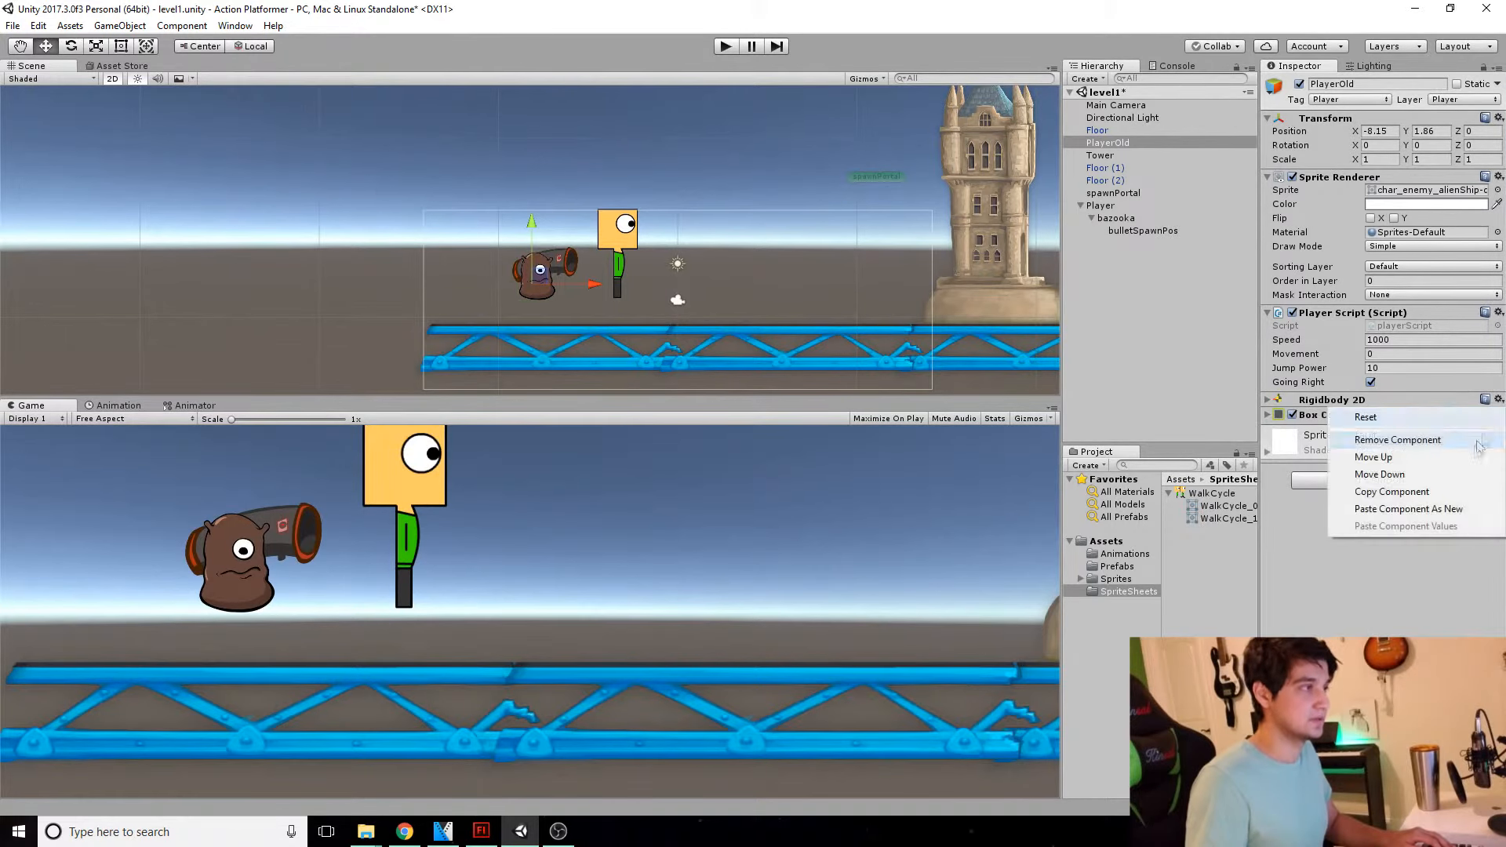
pyautogui.click(1444, 493)
pyautogui.click(1100, 205)
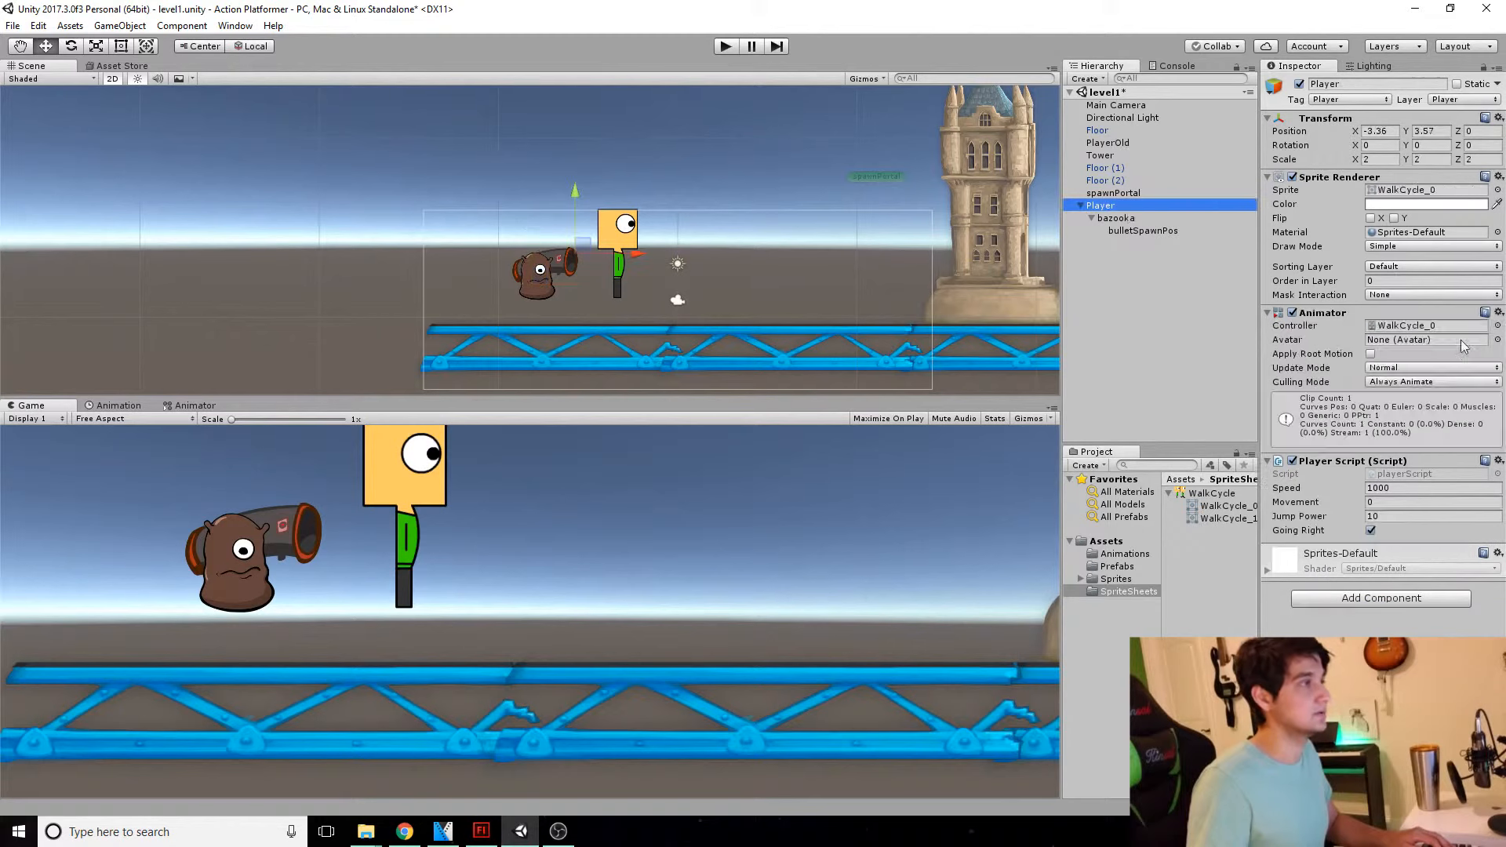
pyautogui.click(1498, 314)
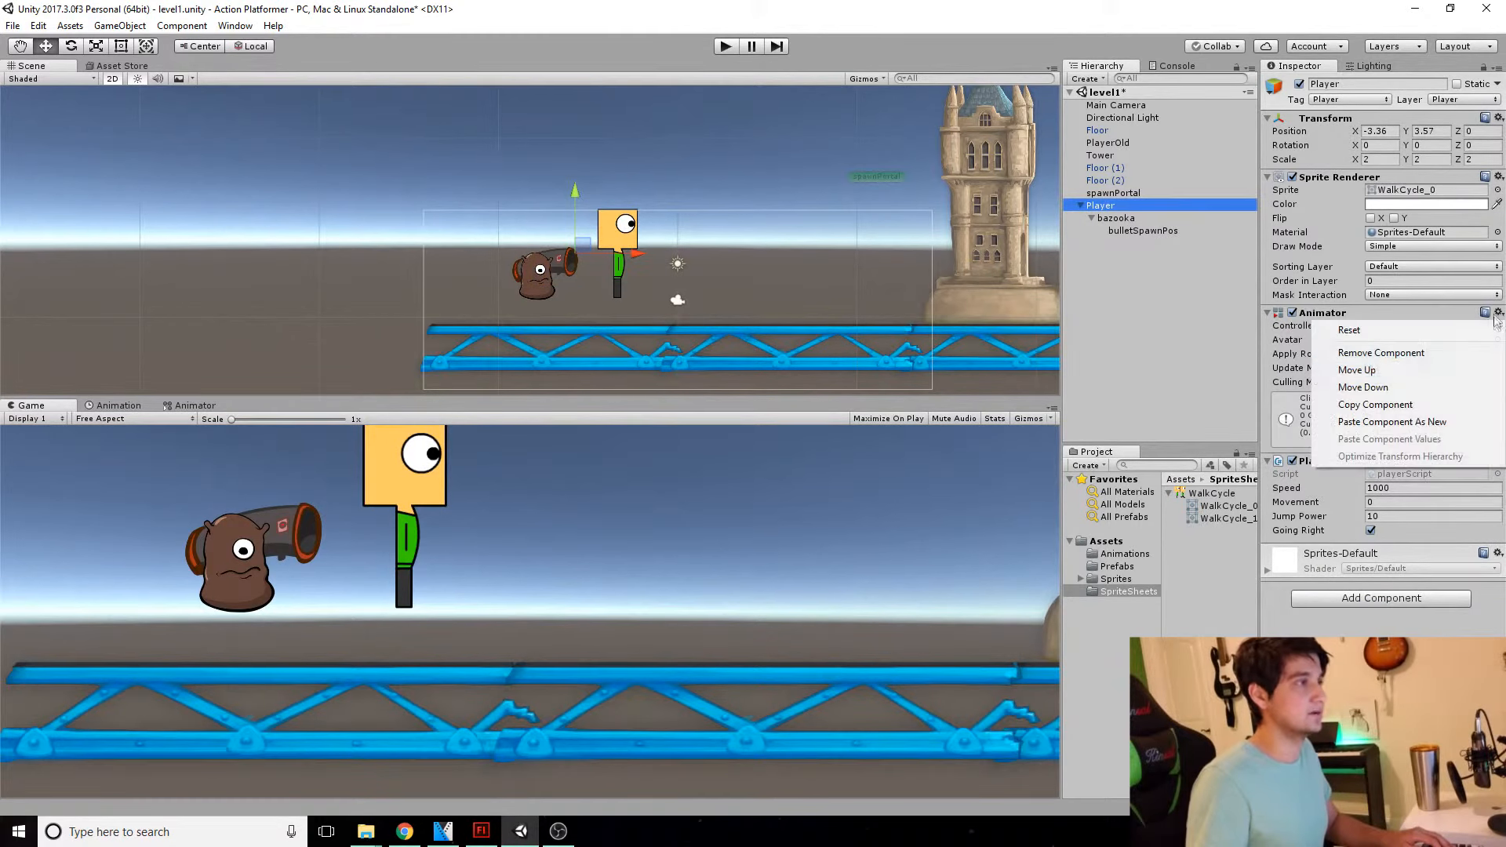
pyautogui.click(1429, 424)
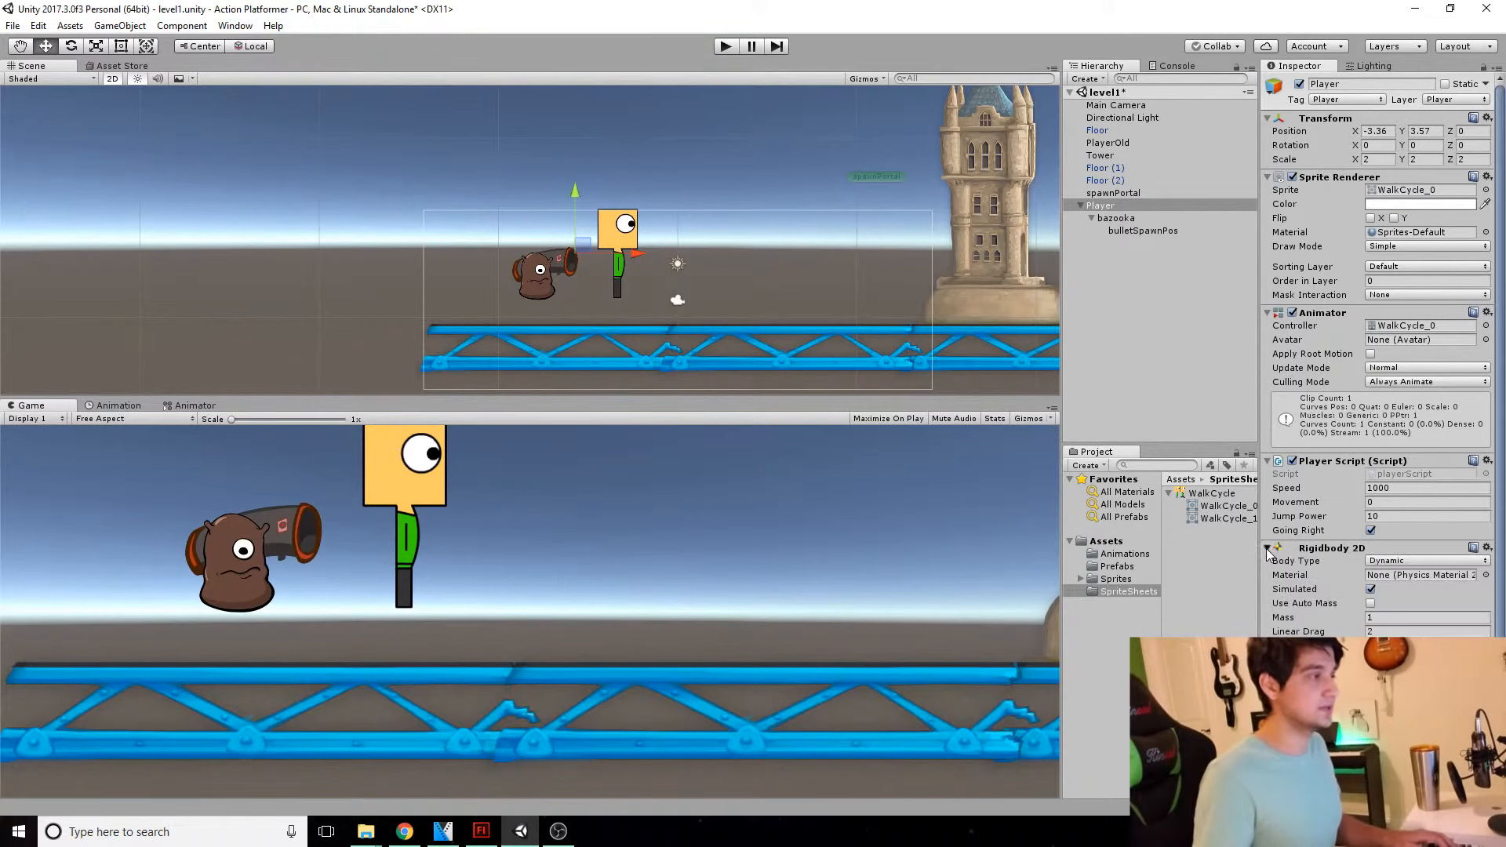
# Step: Add a Box Collider 2D component to Player and check its outline around the character in the scene
pyautogui.press('f')
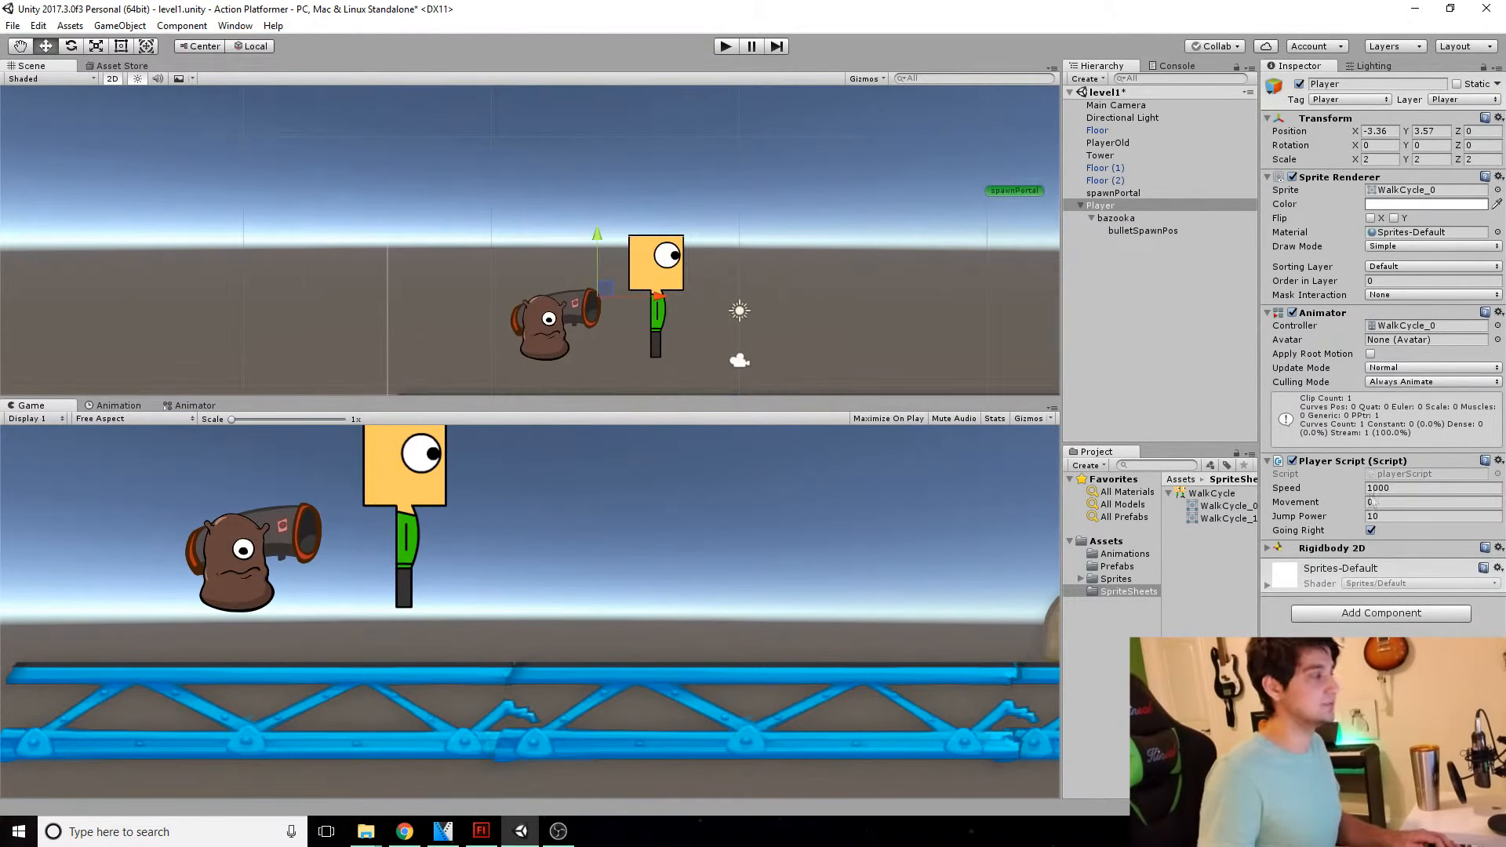
pyautogui.click(1349, 612)
pyautogui.write('box')
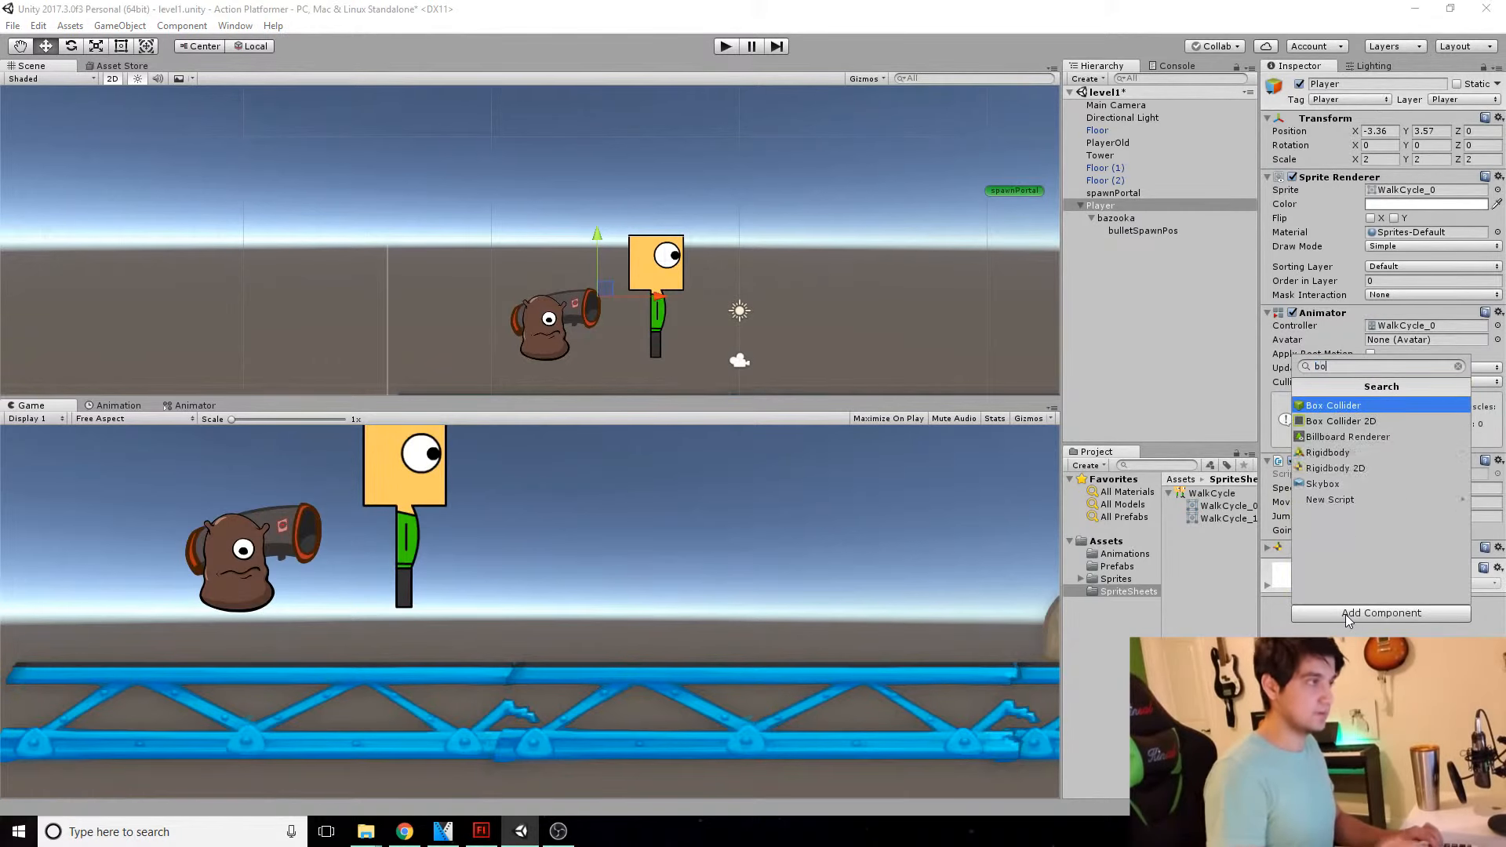
pyautogui.press('Down')
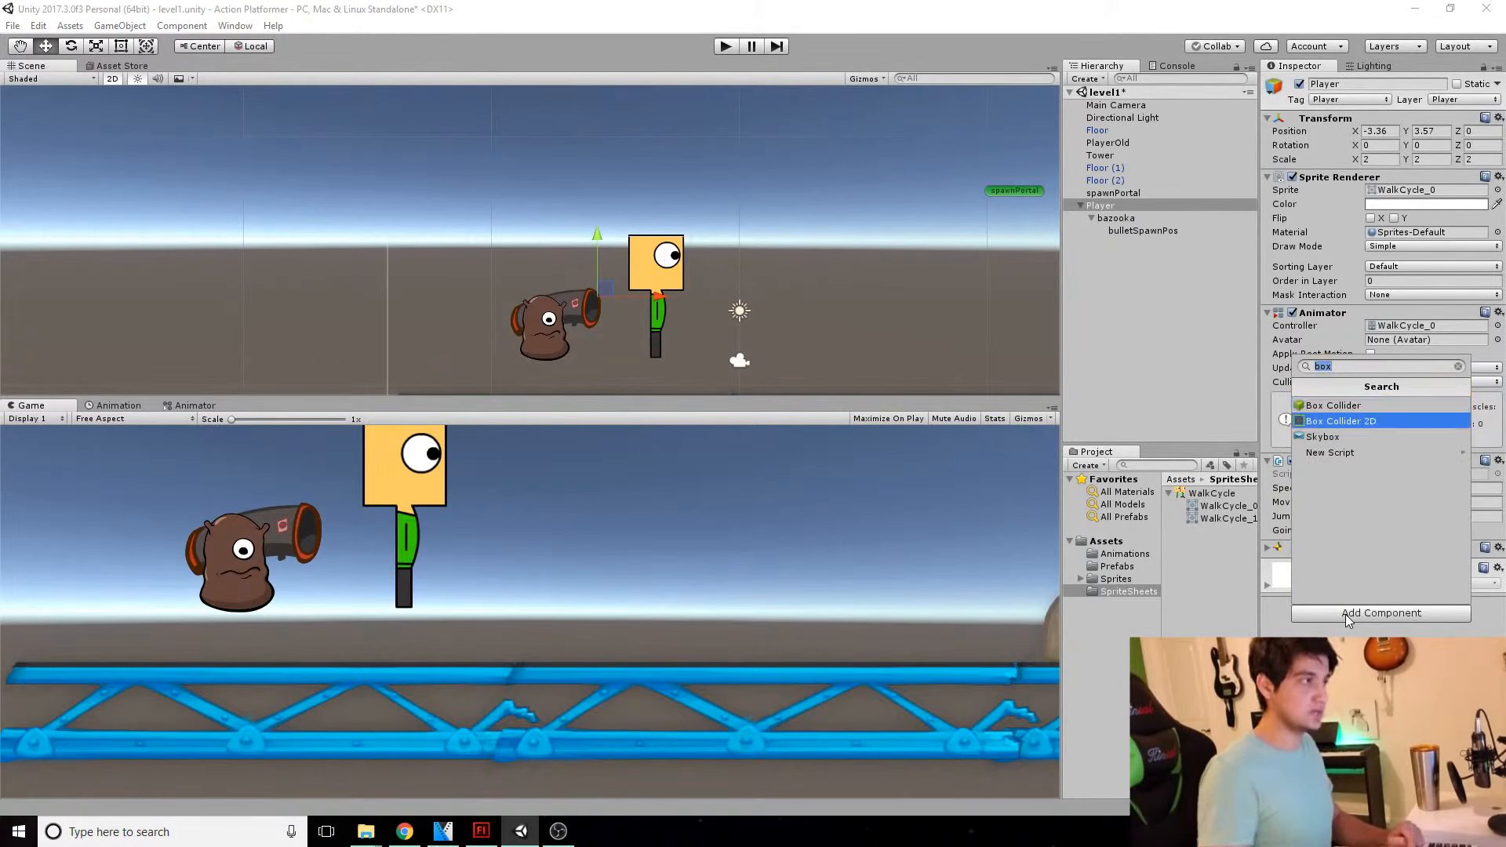
pyautogui.press('Return')
pyautogui.scroll(1, 847, 296)
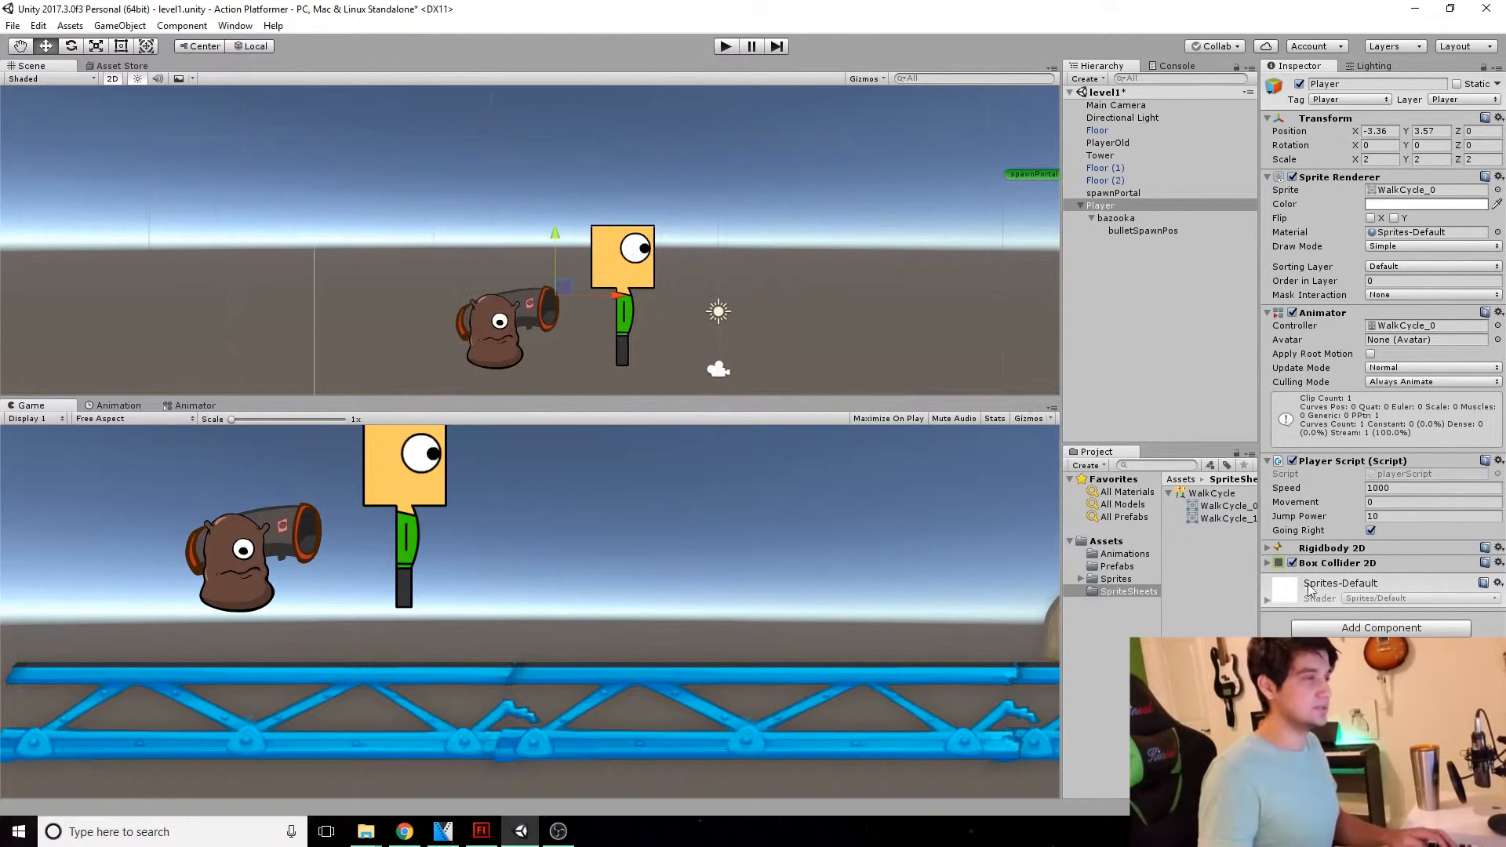
pyautogui.click(1264, 563)
pyautogui.scroll(7, 625, 297)
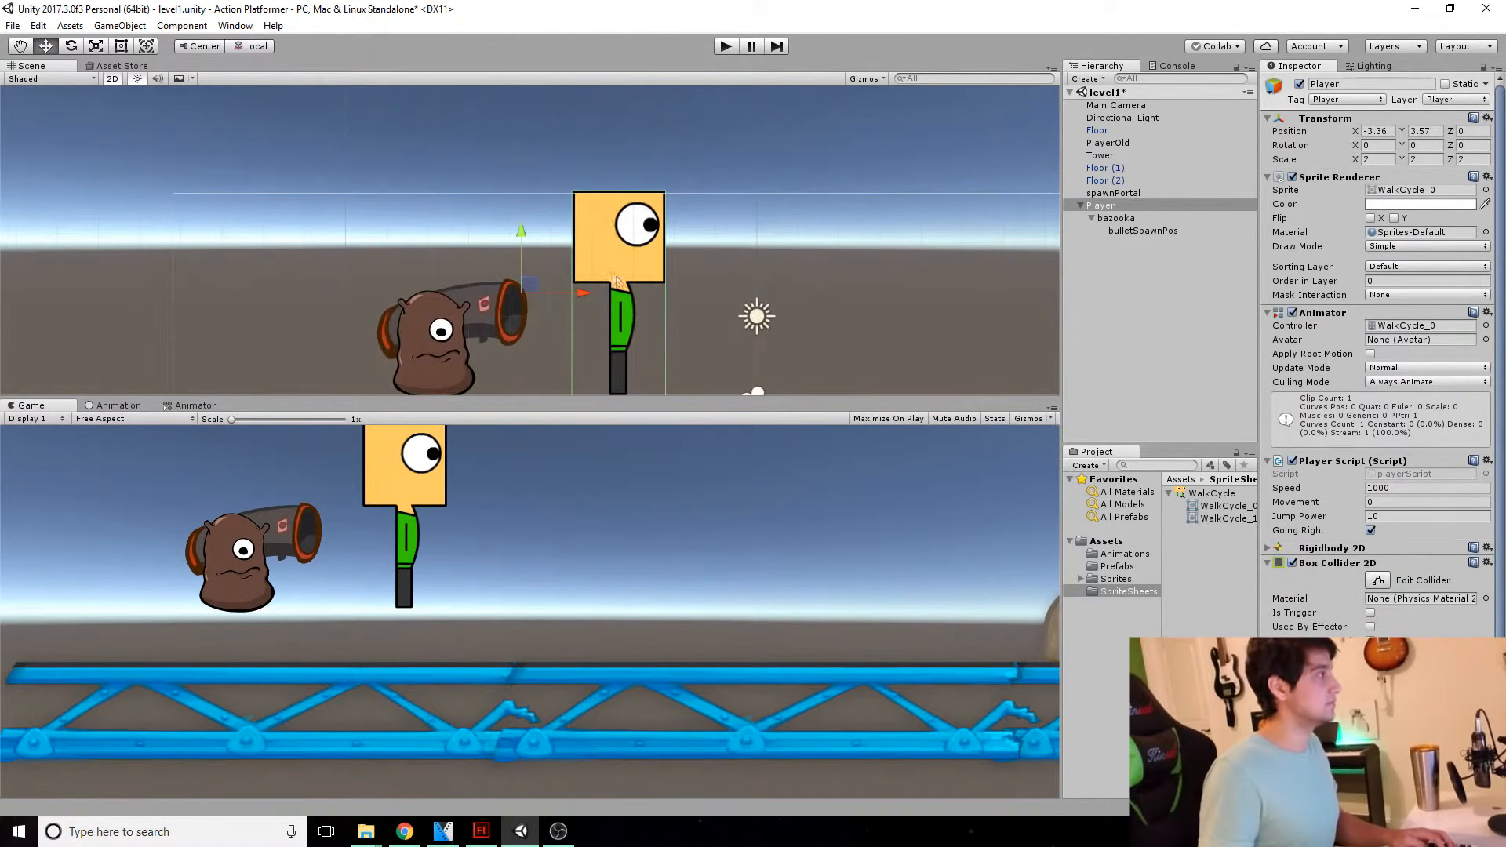
pyautogui.scroll(-3, 625, 267)
pyautogui.moveTo(613, 225); pyautogui.dragTo(611, 216, button='middle')
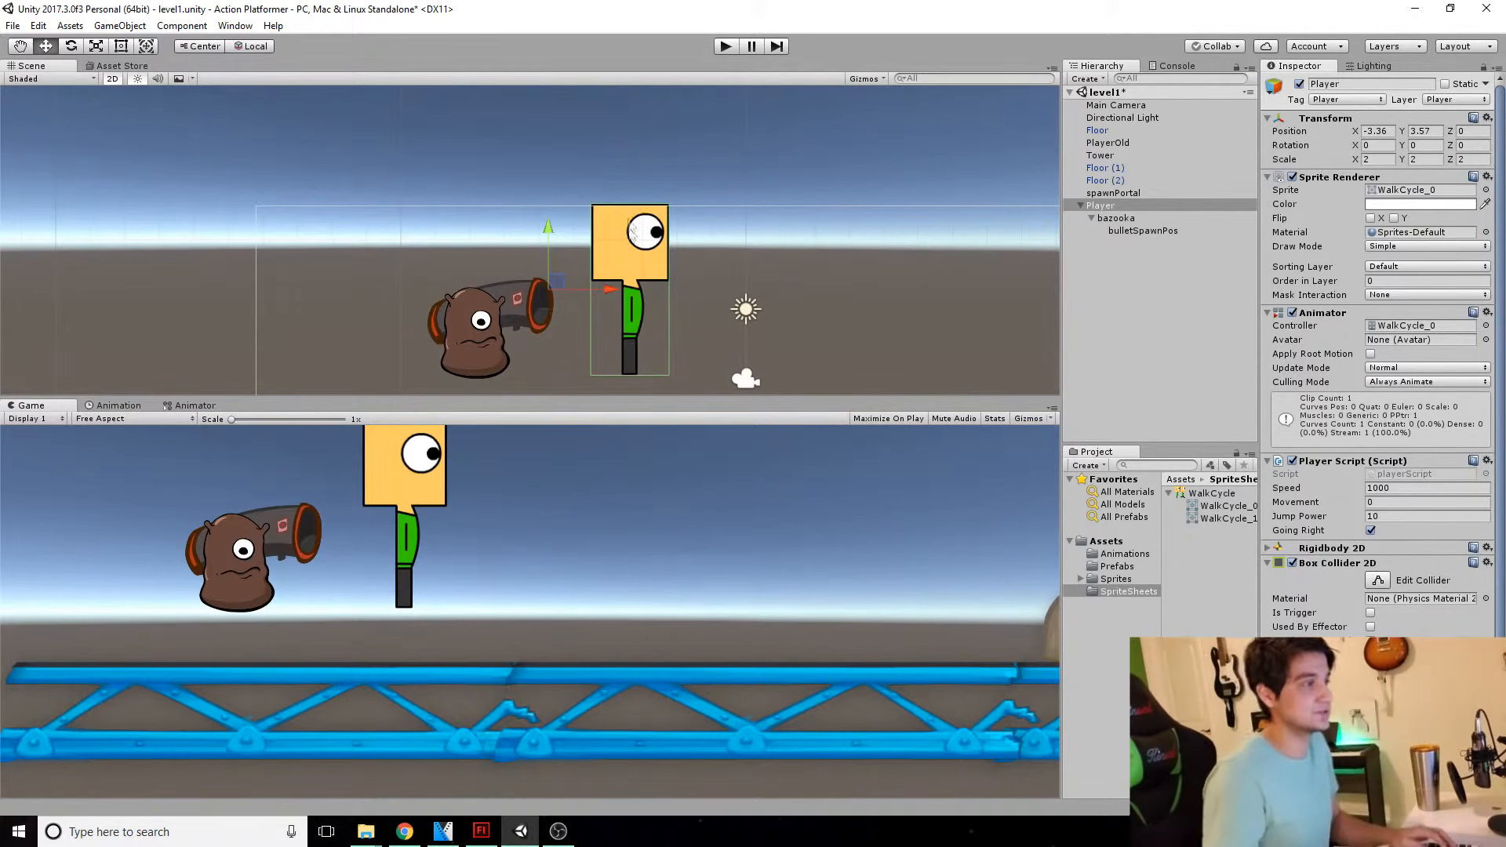
pyautogui.scroll(-2, 736, 234)
pyautogui.moveTo(735, 235); pyautogui.dragTo(732, 218, button='middle')
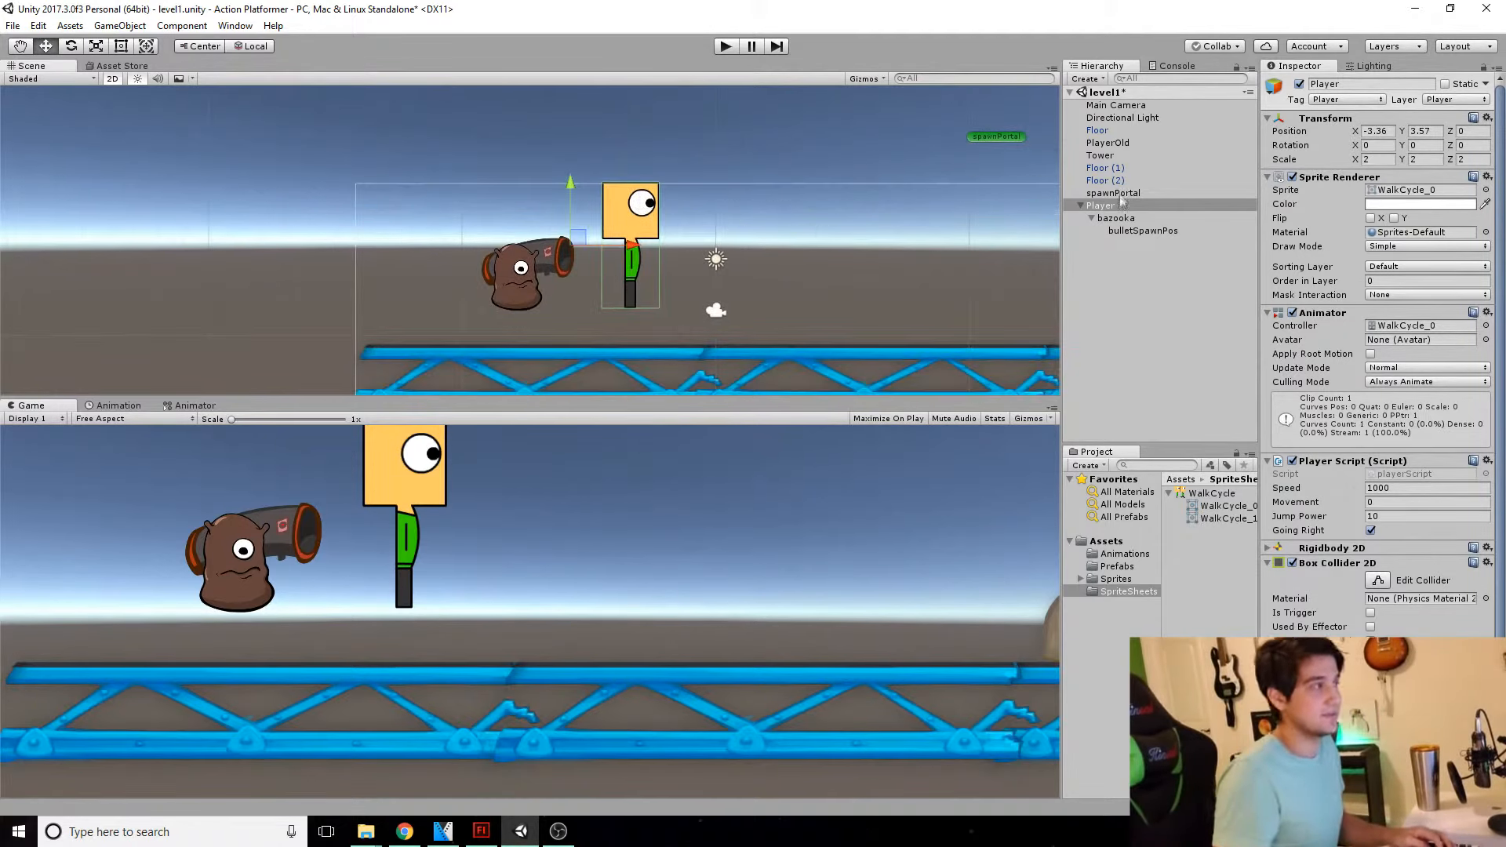
# Step: Set the bazooka's X and Y position to 0 relative to its Player parent
pyautogui.click(1106, 143)
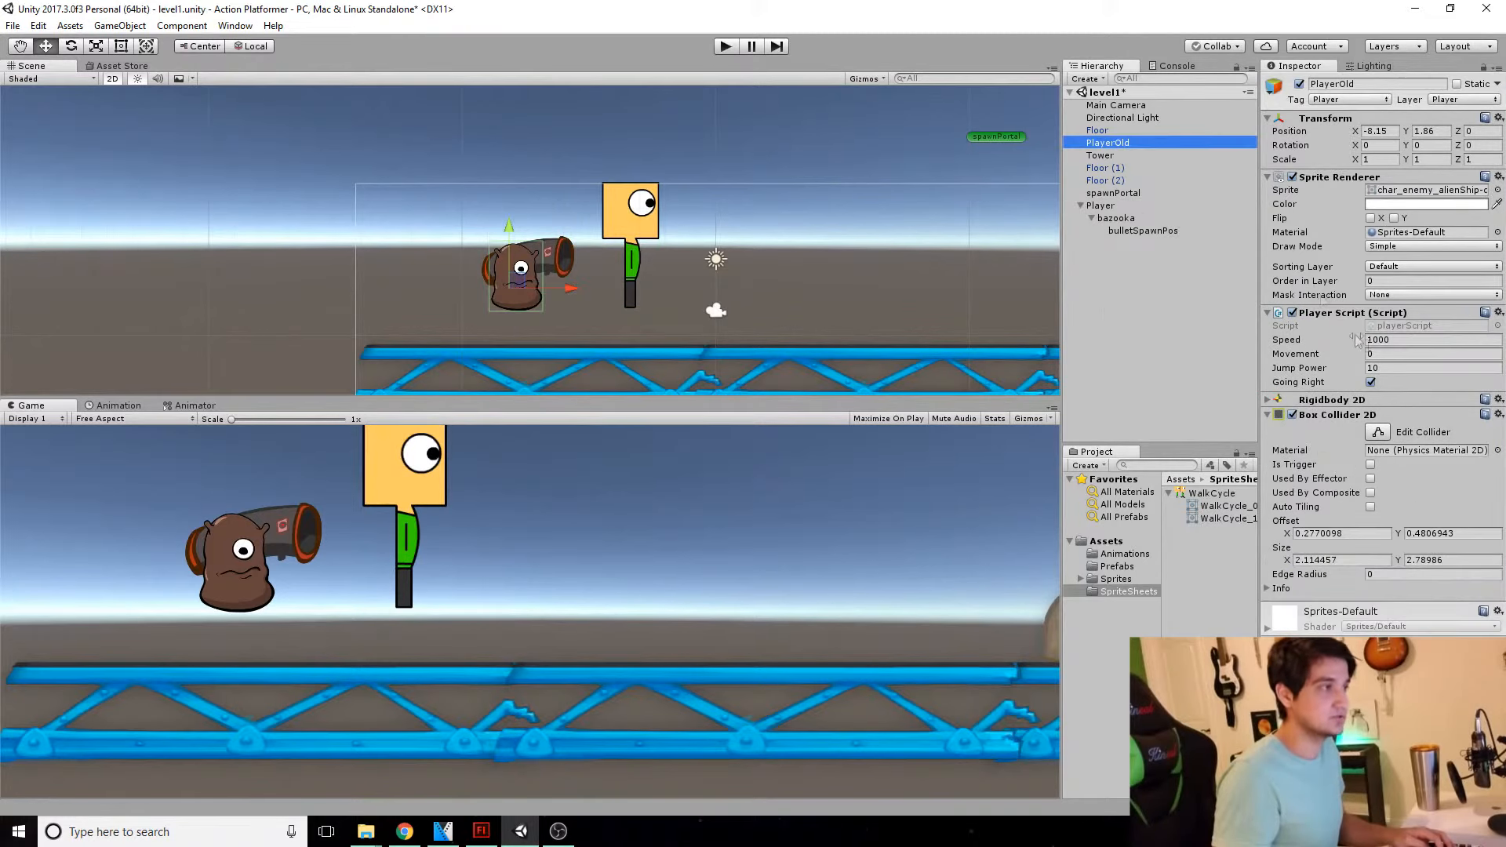
pyautogui.click(1115, 218)
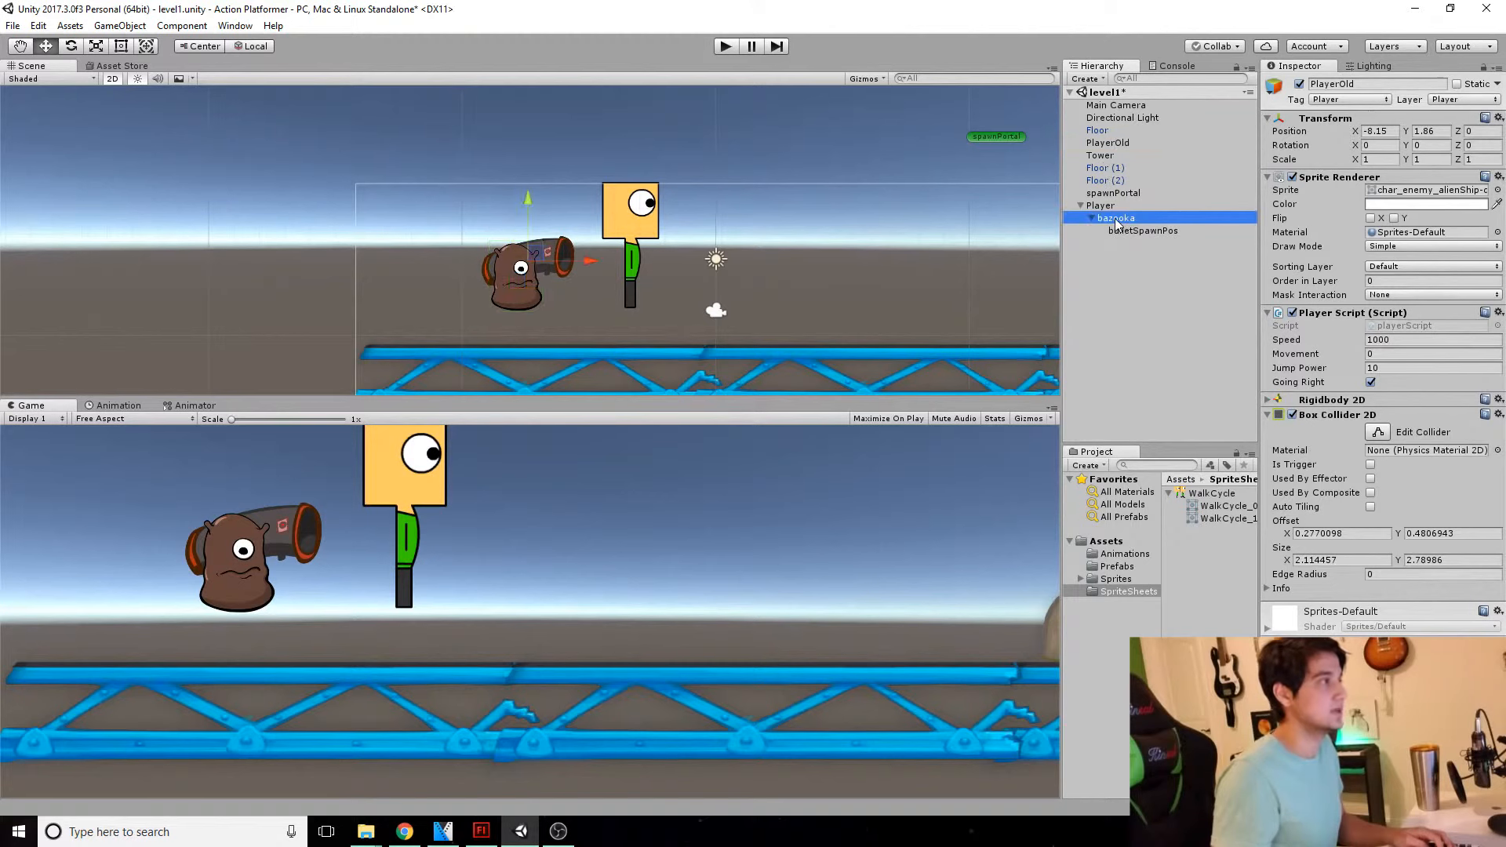
pyautogui.moveTo(920, 182); pyautogui.dragTo(840, 180, button='middle')
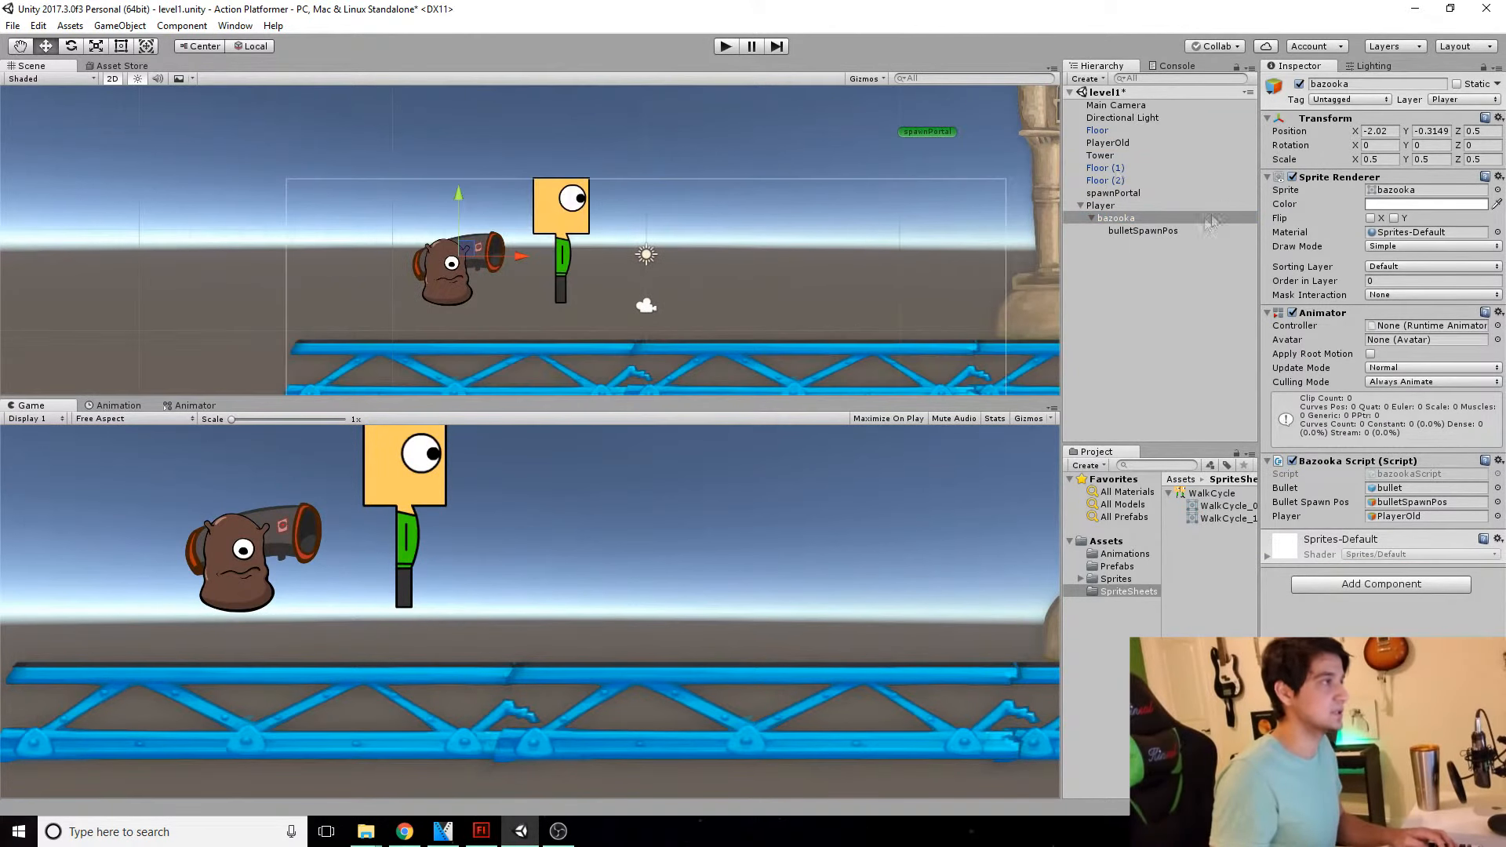
pyautogui.write('0')
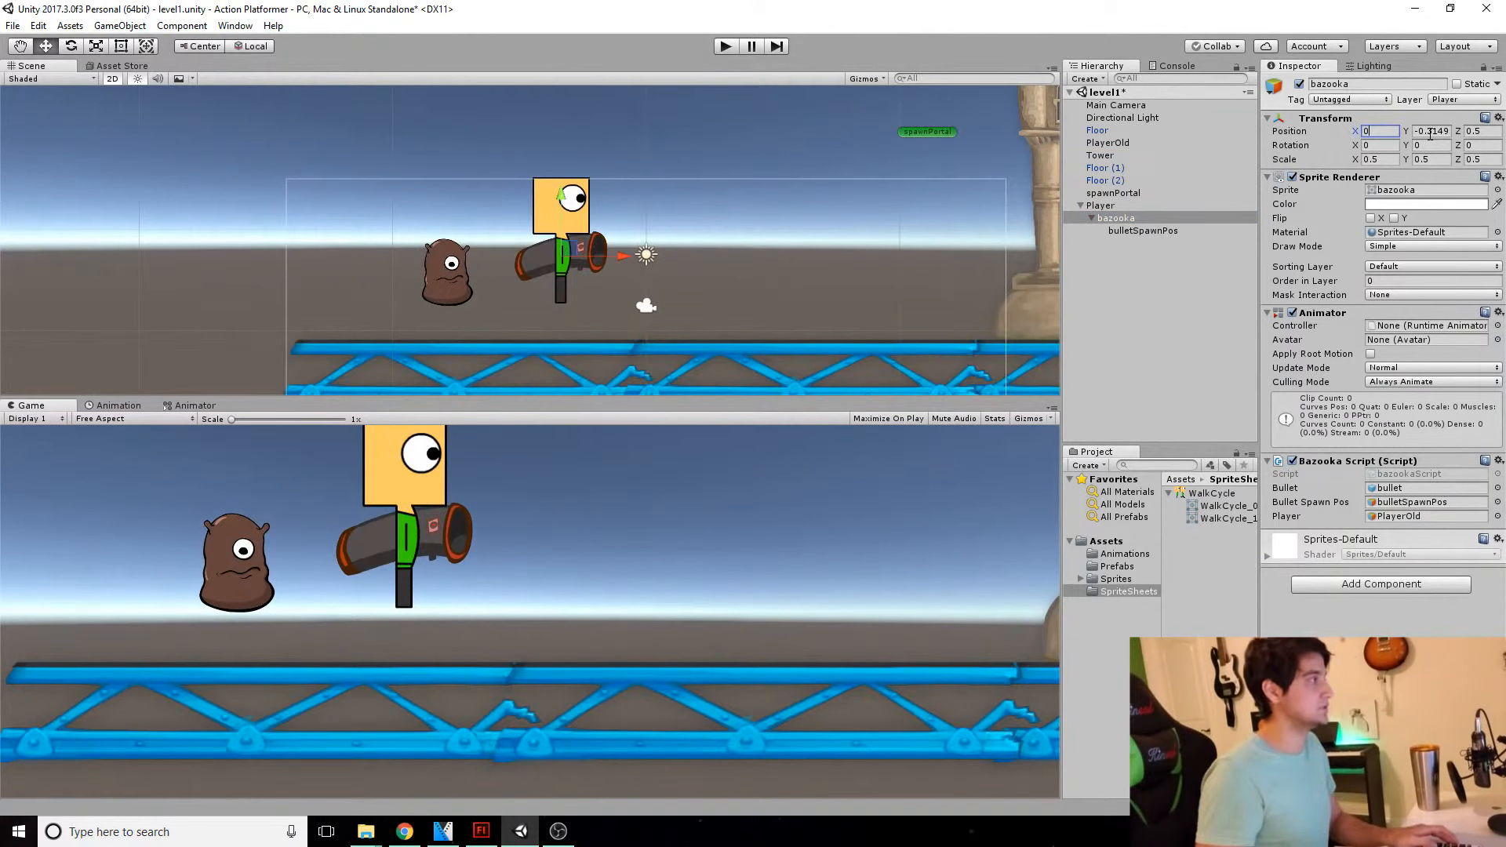
pyautogui.write('0')
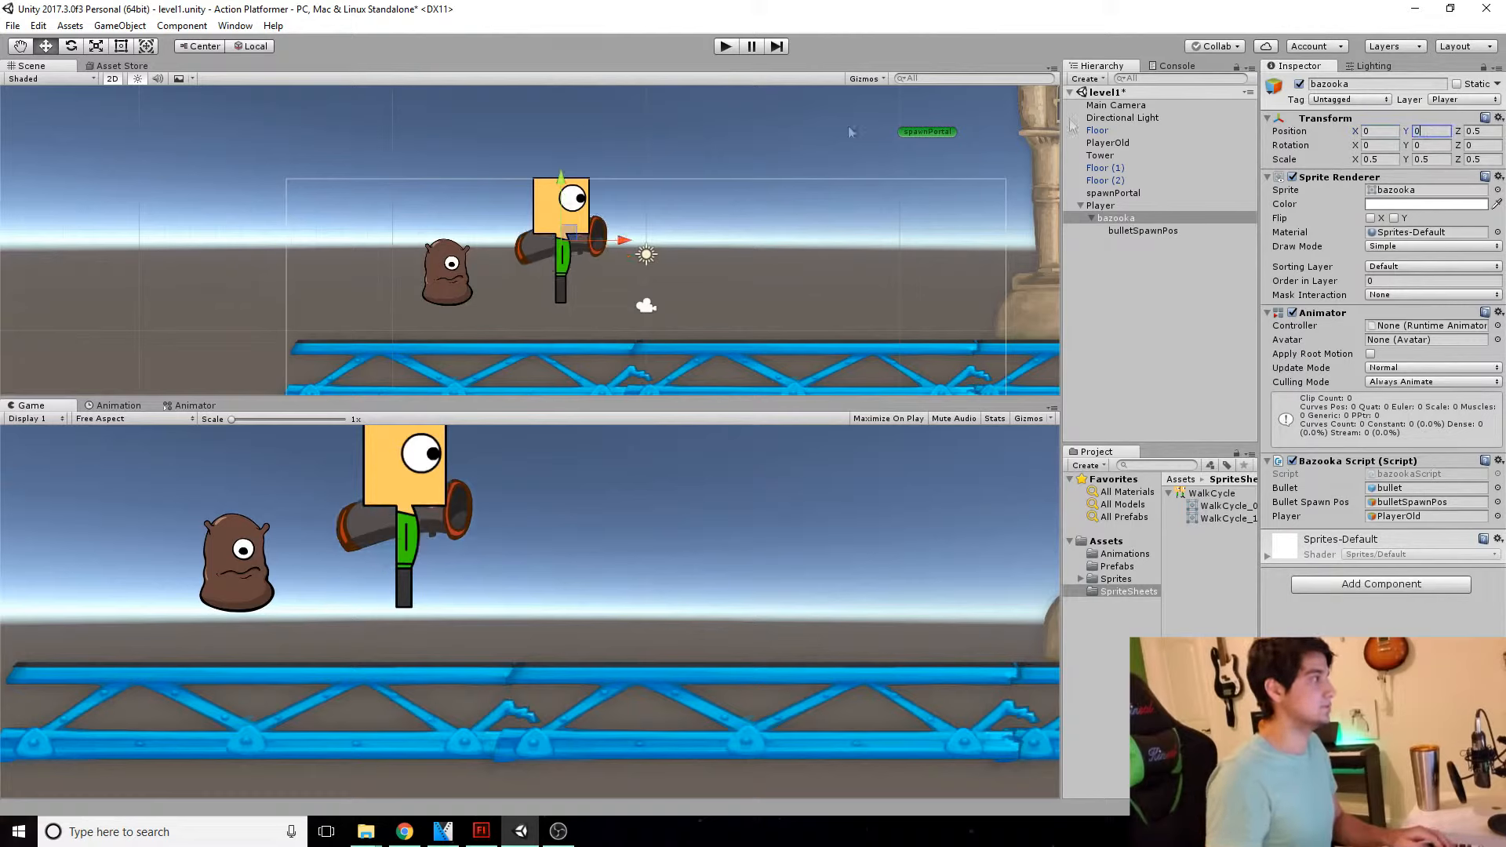
# Step: Move the bazooka up beside the character's head, to about X 0.3 and Y 0.47
pyautogui.scroll(4, 639, 149)
pyautogui.moveTo(506, 284); pyautogui.dragTo(538, 230)
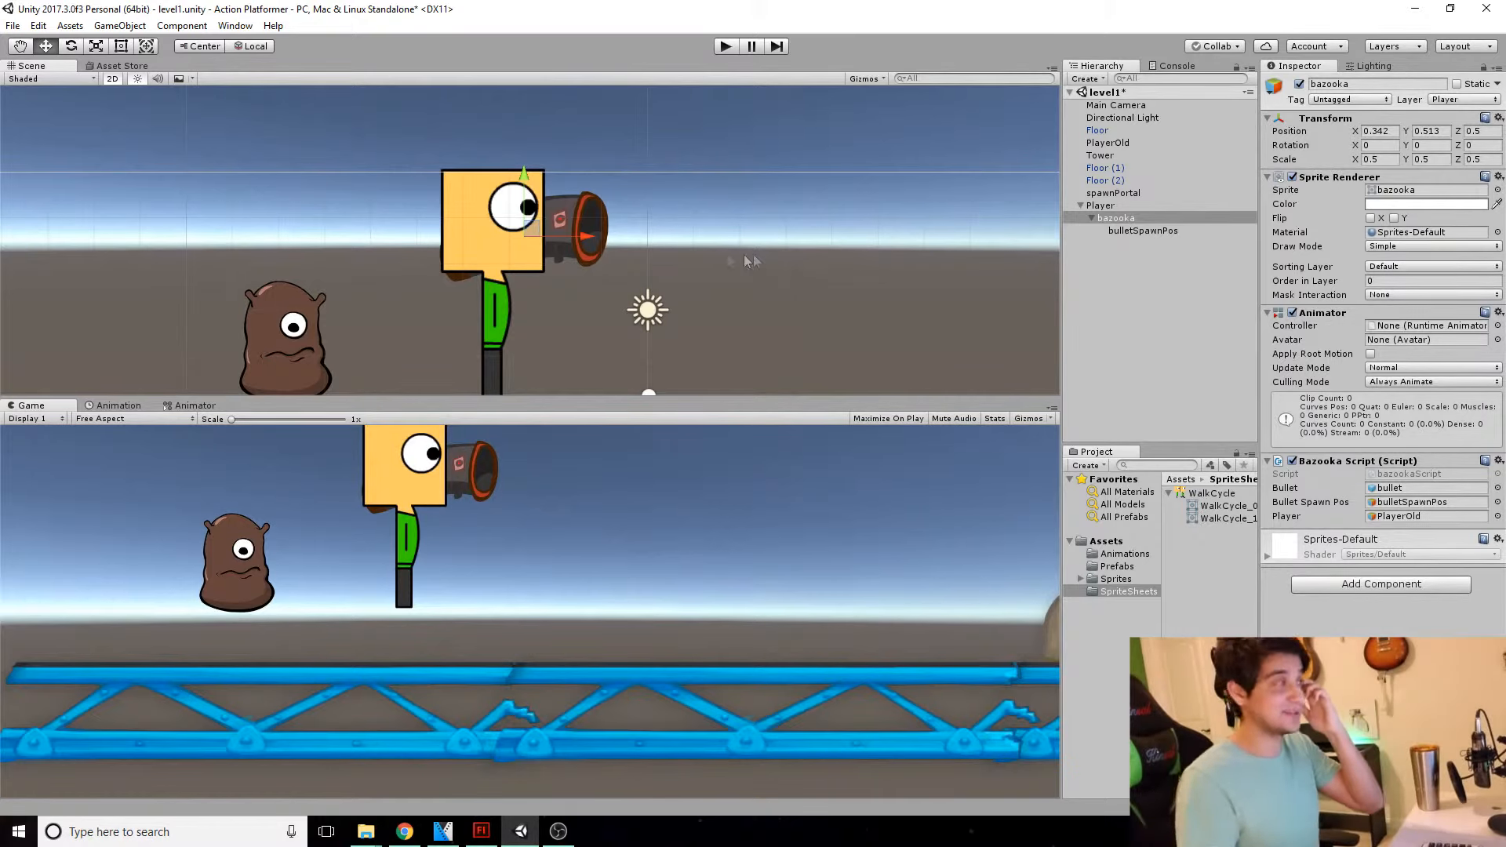
pyautogui.moveTo(533, 231); pyautogui.dragTo(610, 273)
pyautogui.press('q')
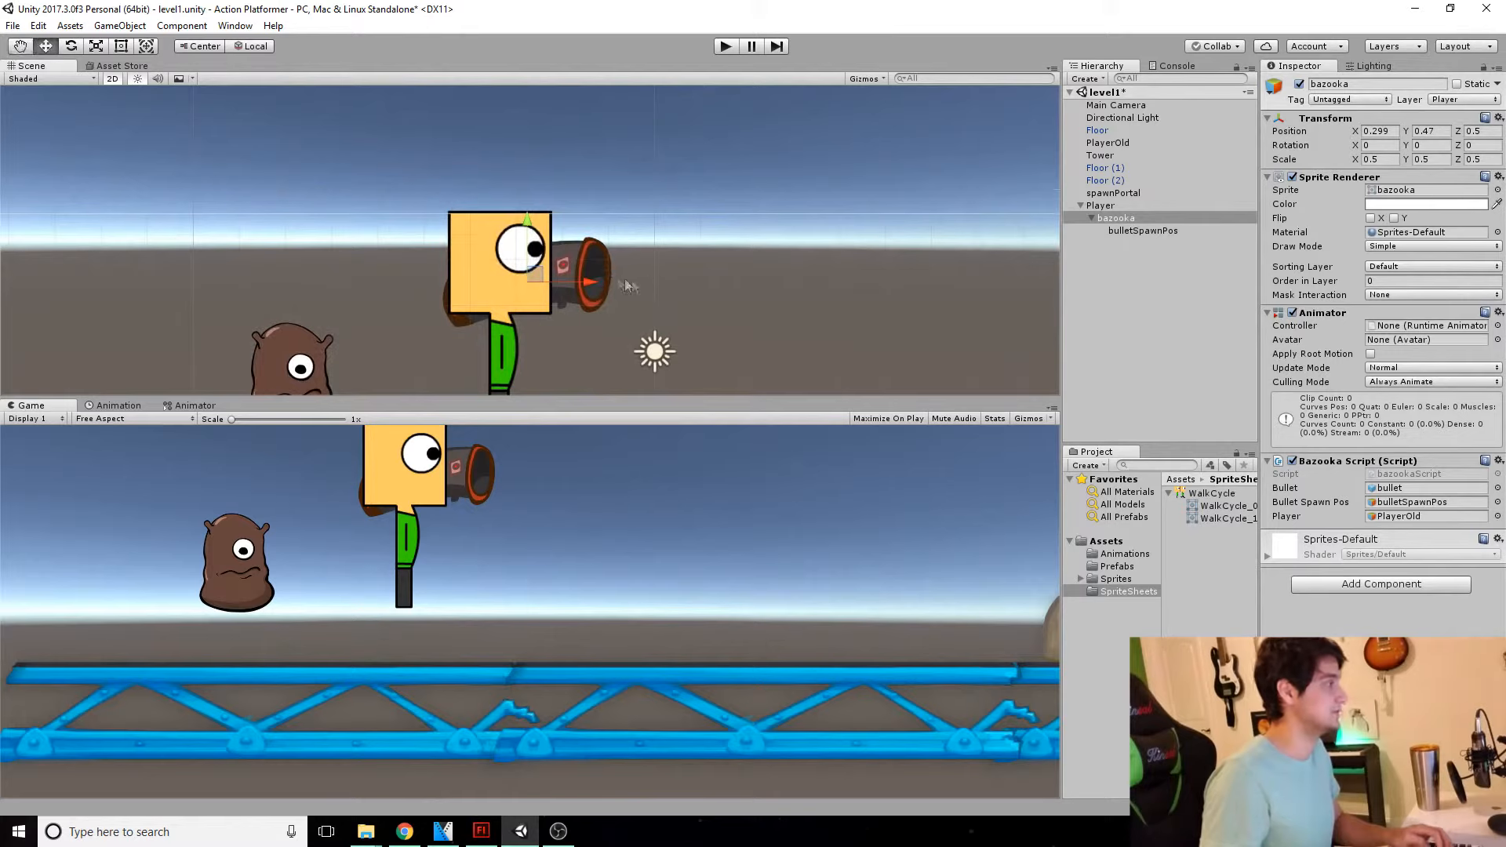
pyautogui.scroll(-1, 655, 276)
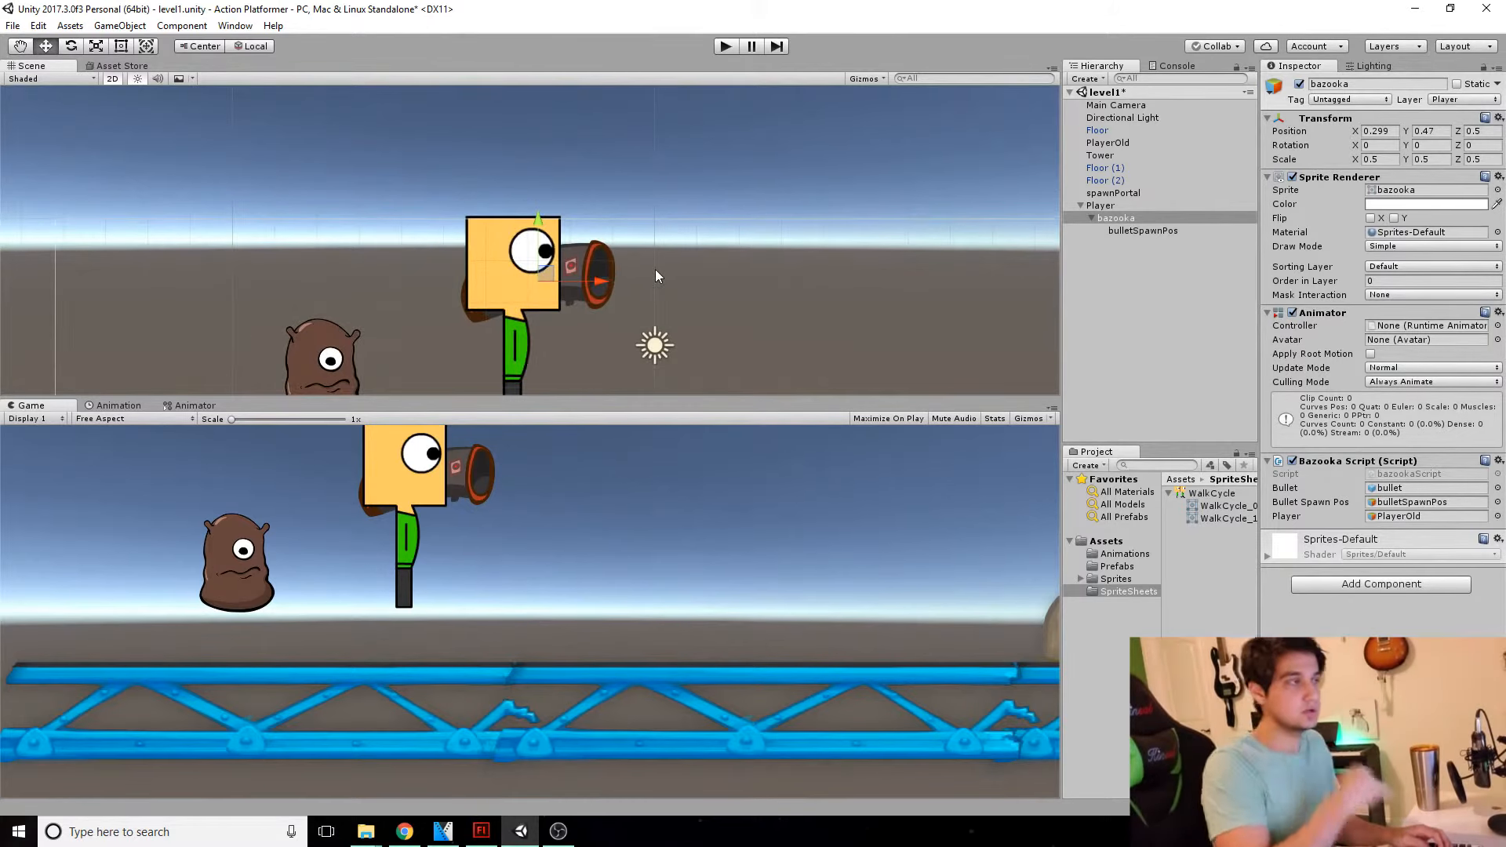
pyautogui.scroll(-1, 936, 231)
pyautogui.moveTo(822, 274); pyautogui.dragTo(819, 202)
pyautogui.press('w')
# Step: Deactivate the PlayerOld object so only the new Player is active in the scene
pyautogui.click(1108, 142)
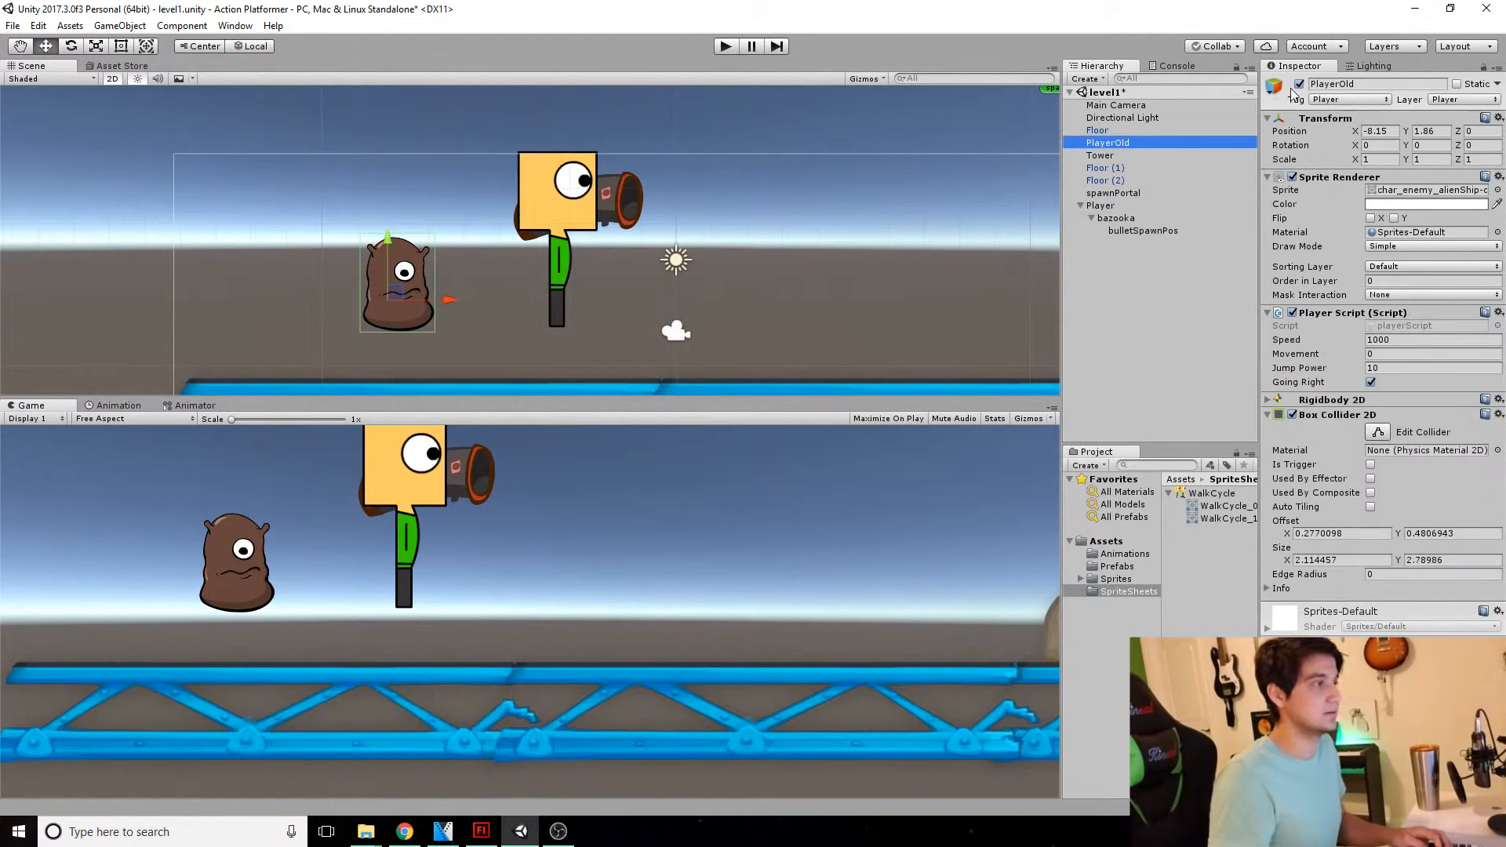
pyautogui.click(1299, 84)
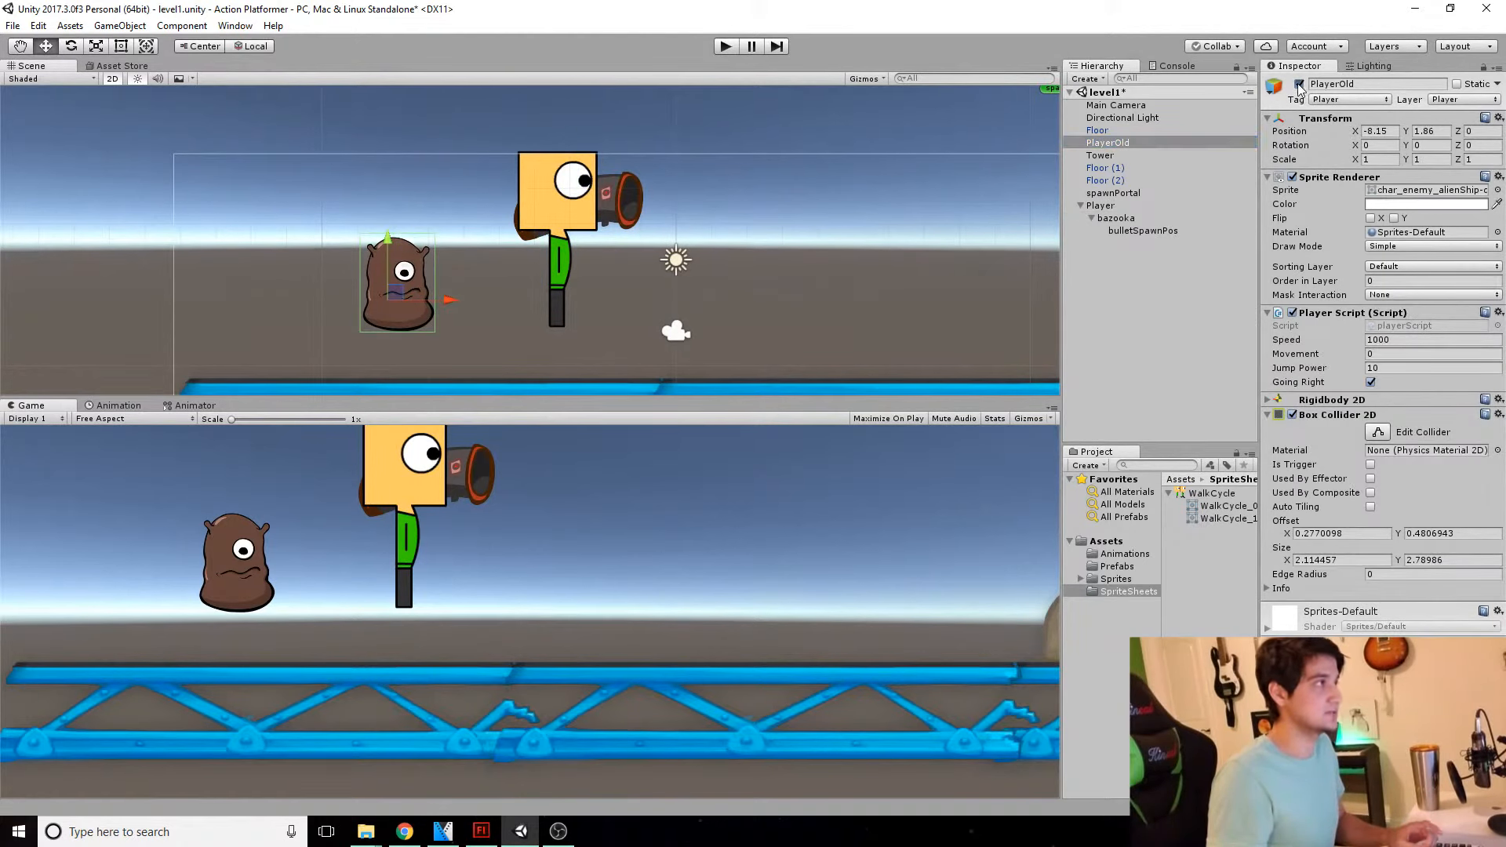
pyautogui.scroll(-2, 777, 196)
# Step: Play-test the level by moving the new Player left and right, and stop the game
pyautogui.click(727, 46)
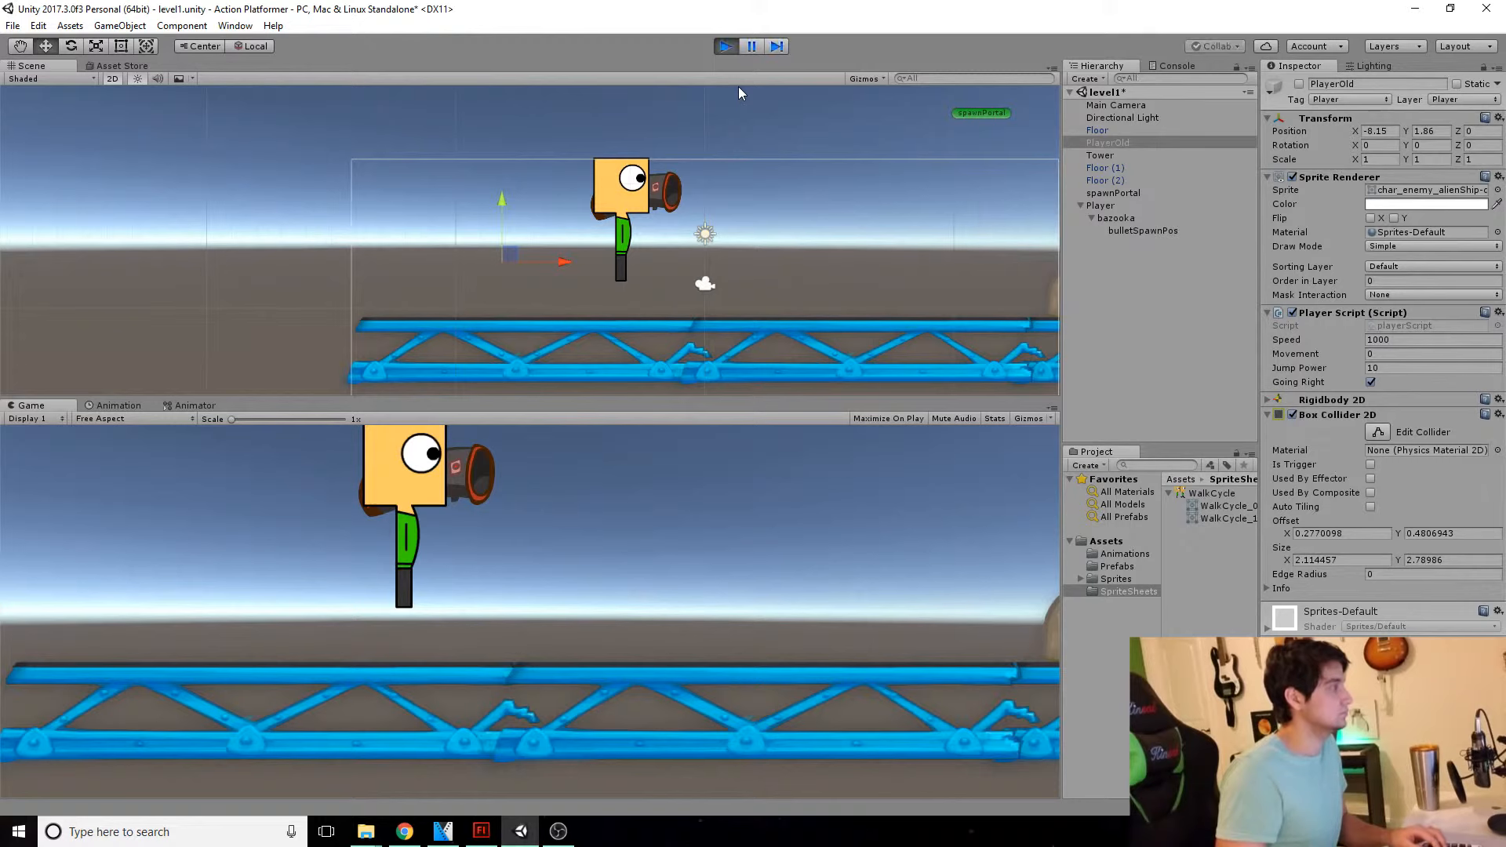
pyautogui.press('Left')
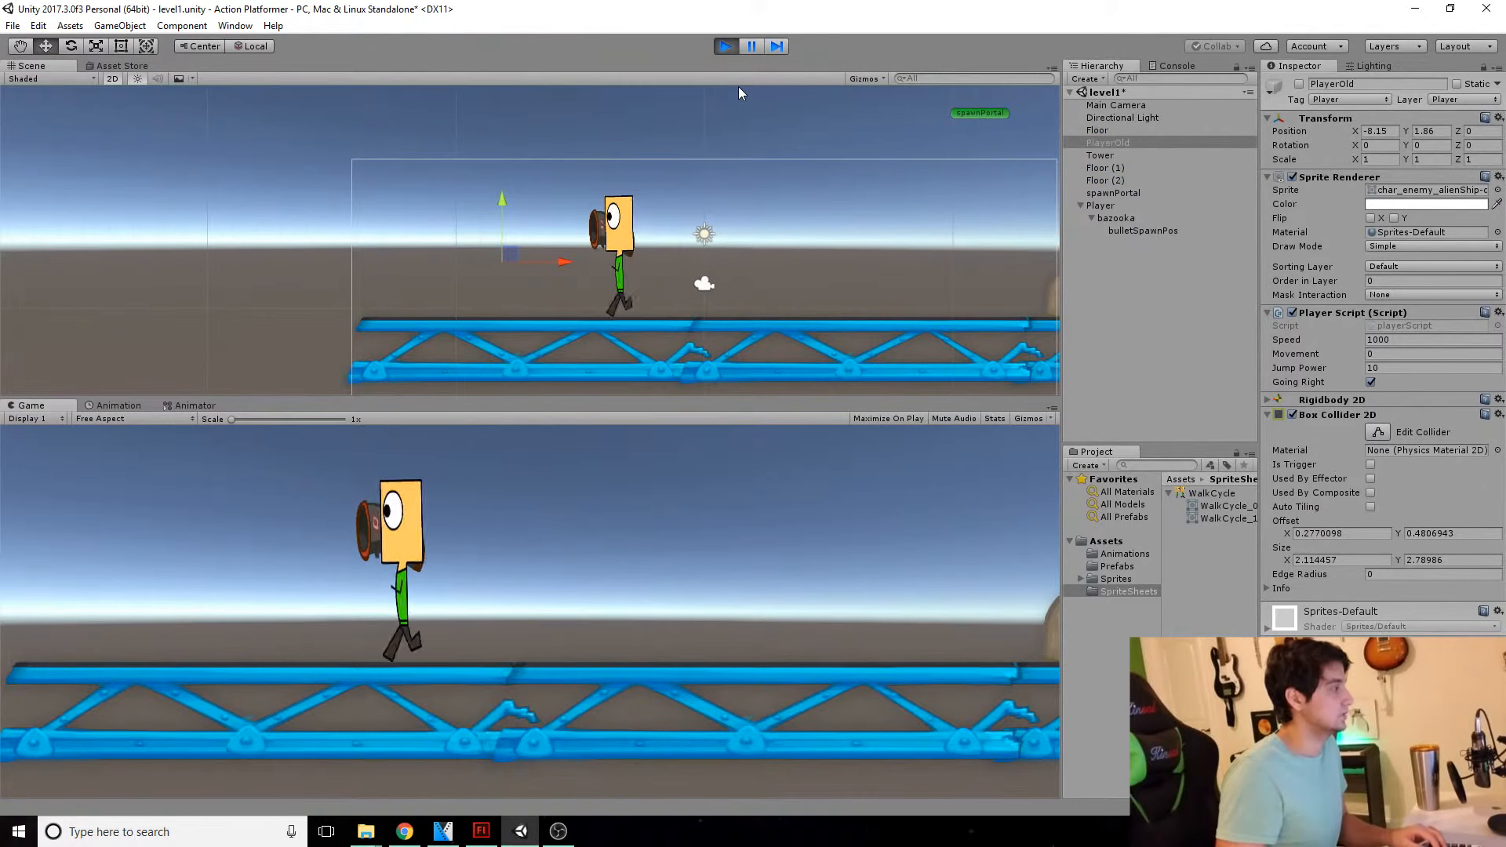
pyautogui.press('Right')
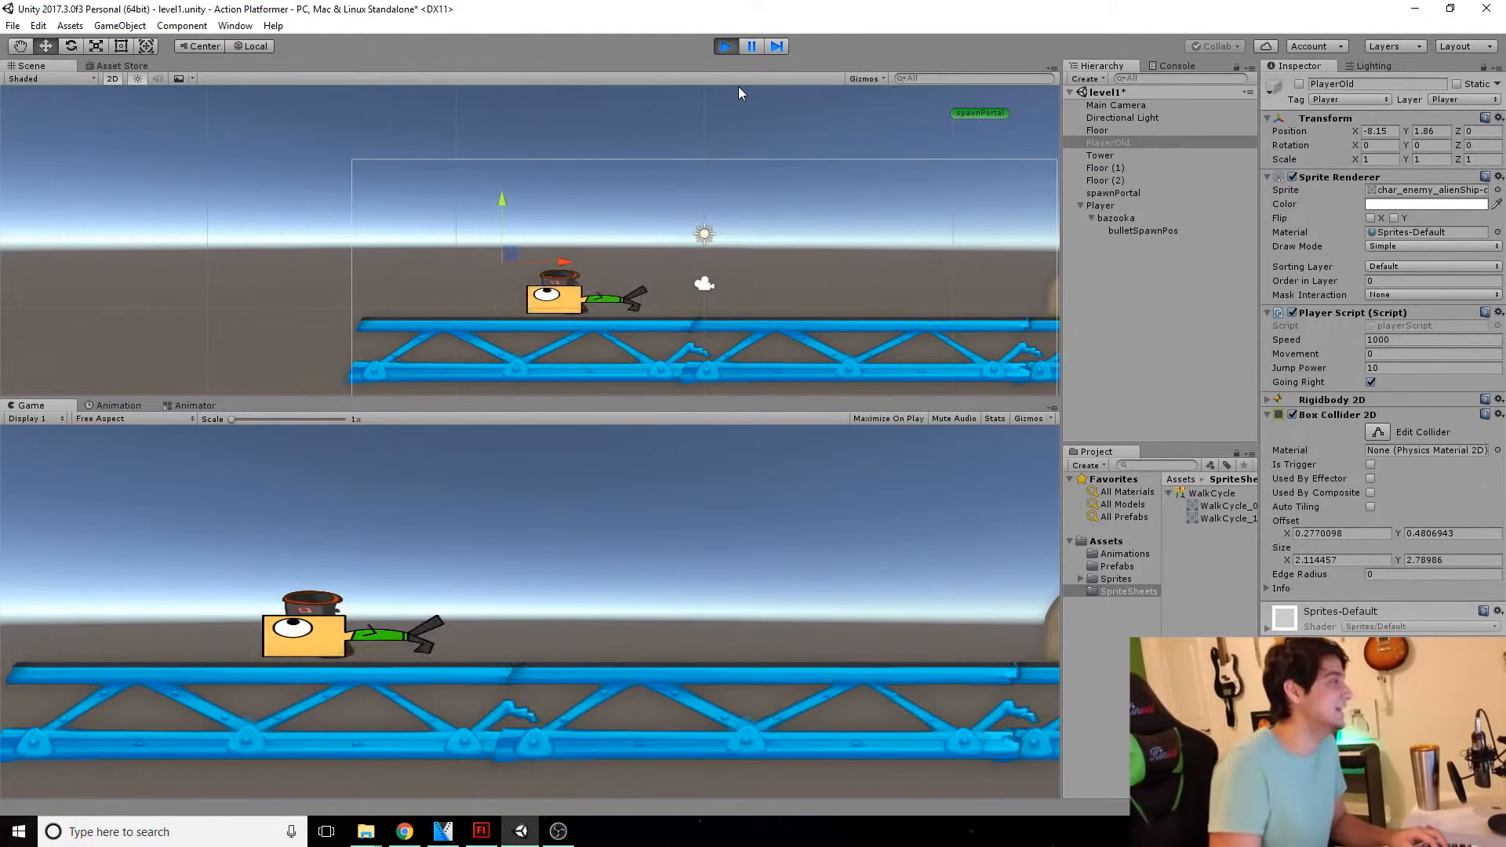
pyautogui.click(726, 46)
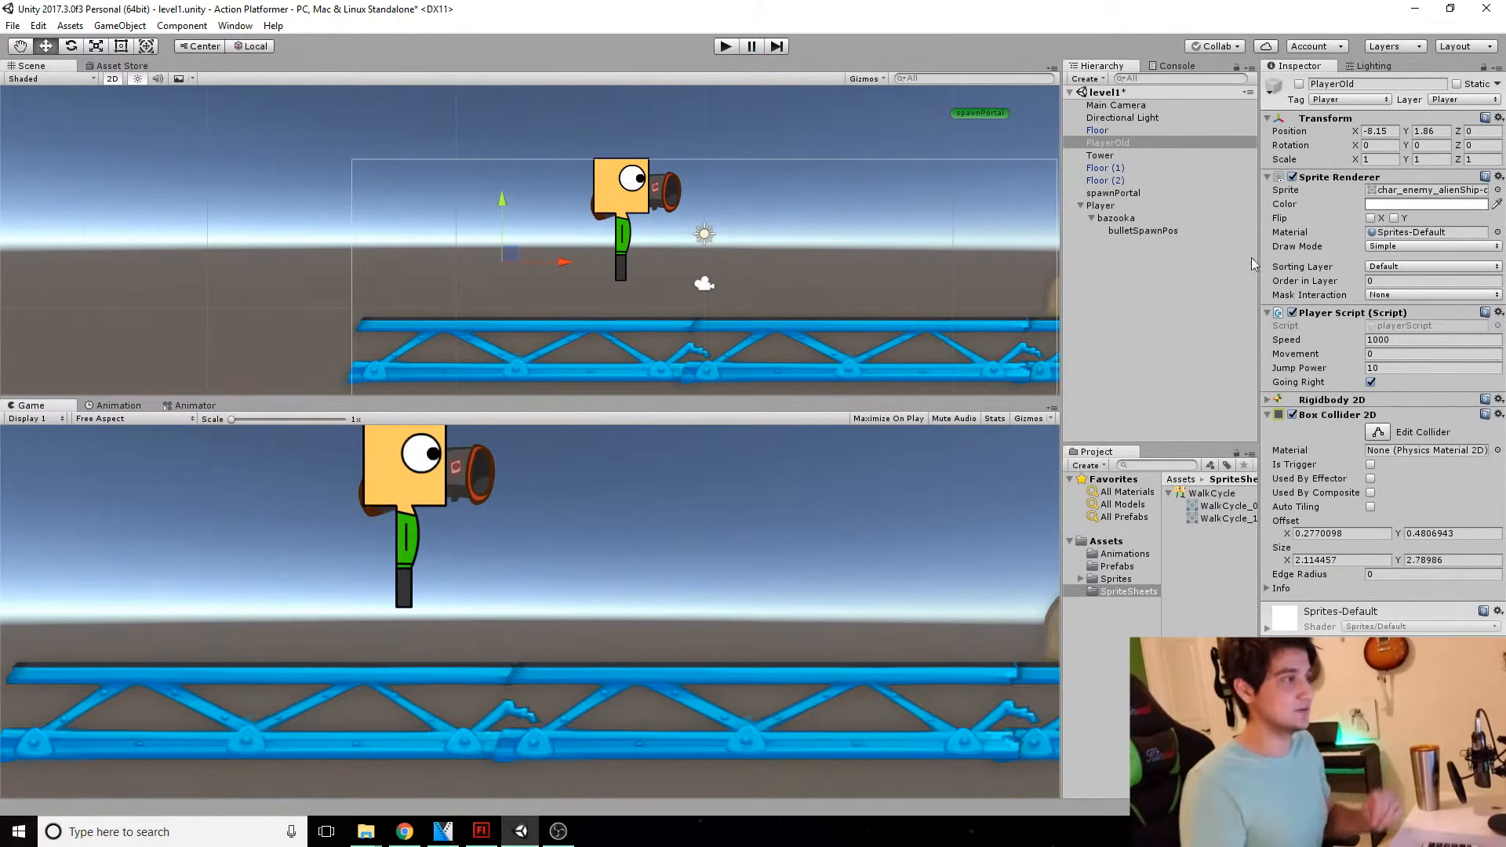
# Step: Freeze the Z rotation in the constraints of Player's Rigidbody 2D
pyautogui.click(1267, 401)
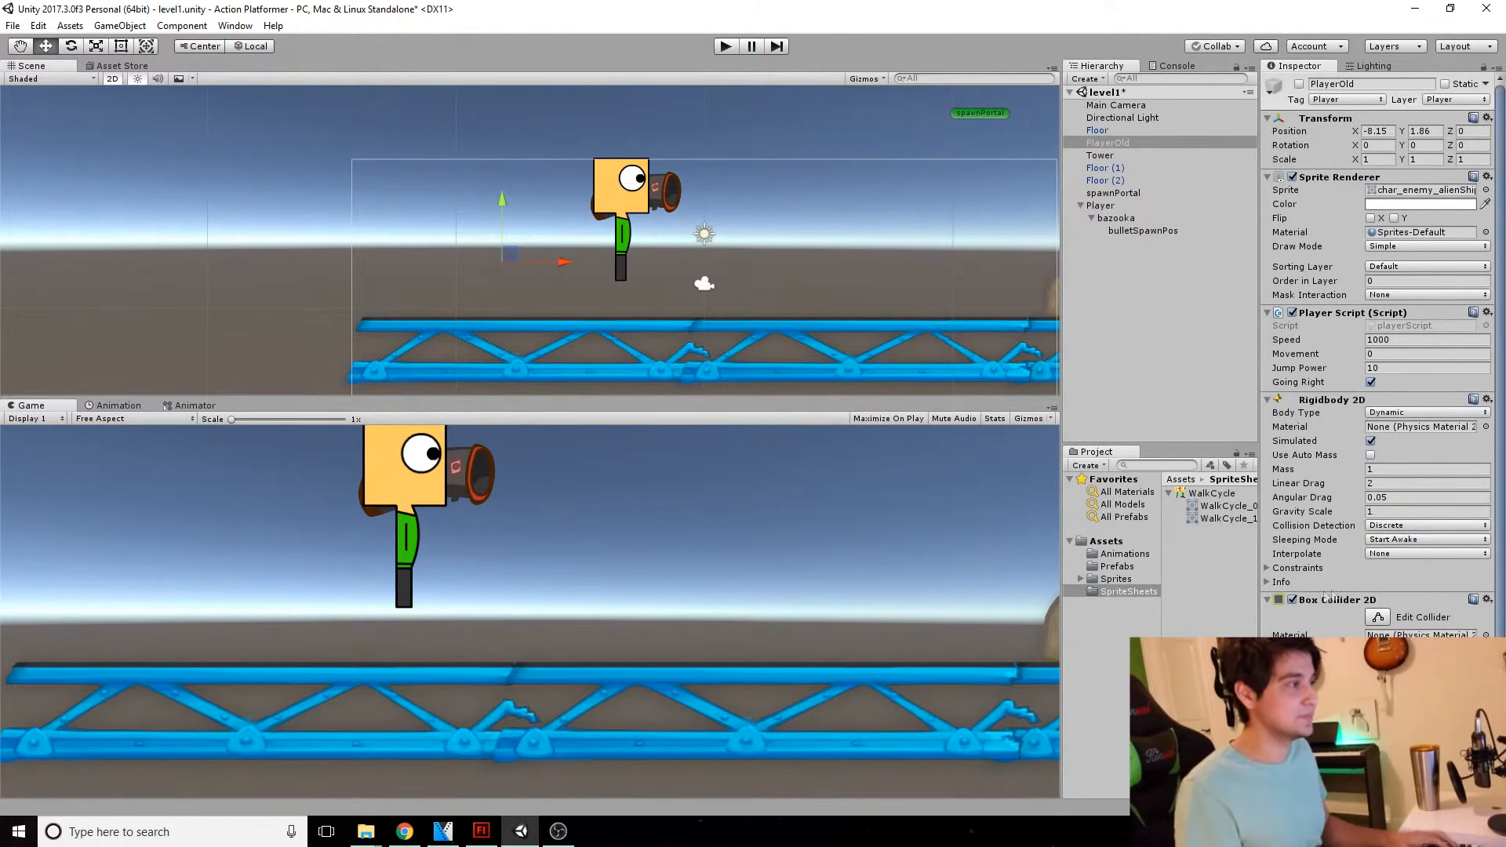
pyautogui.click(1102, 205)
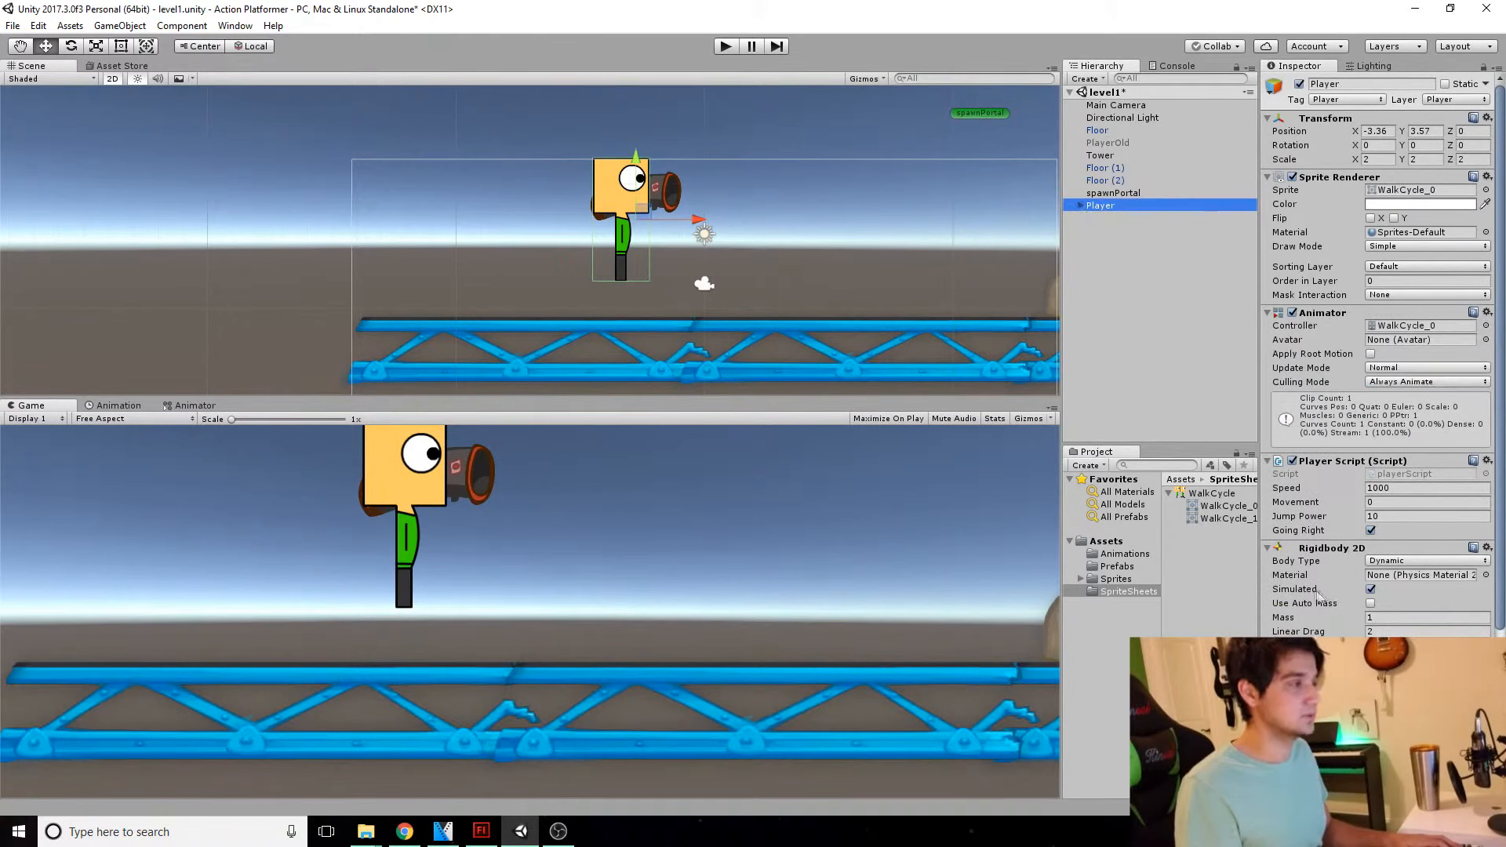
pyautogui.scroll(-5, 1345, 492)
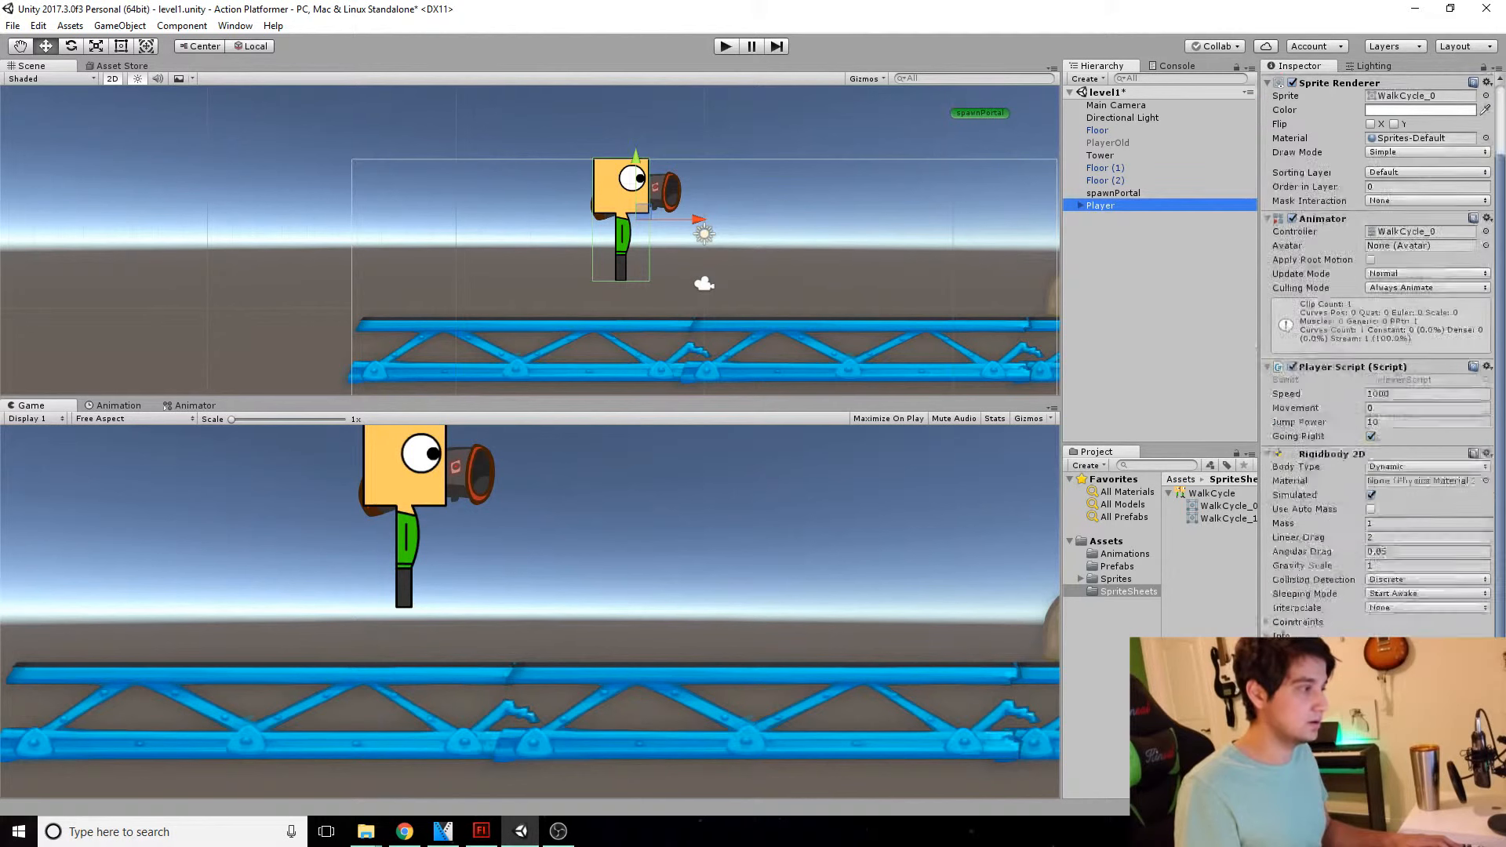
pyautogui.click(1266, 504)
pyautogui.click(1371, 532)
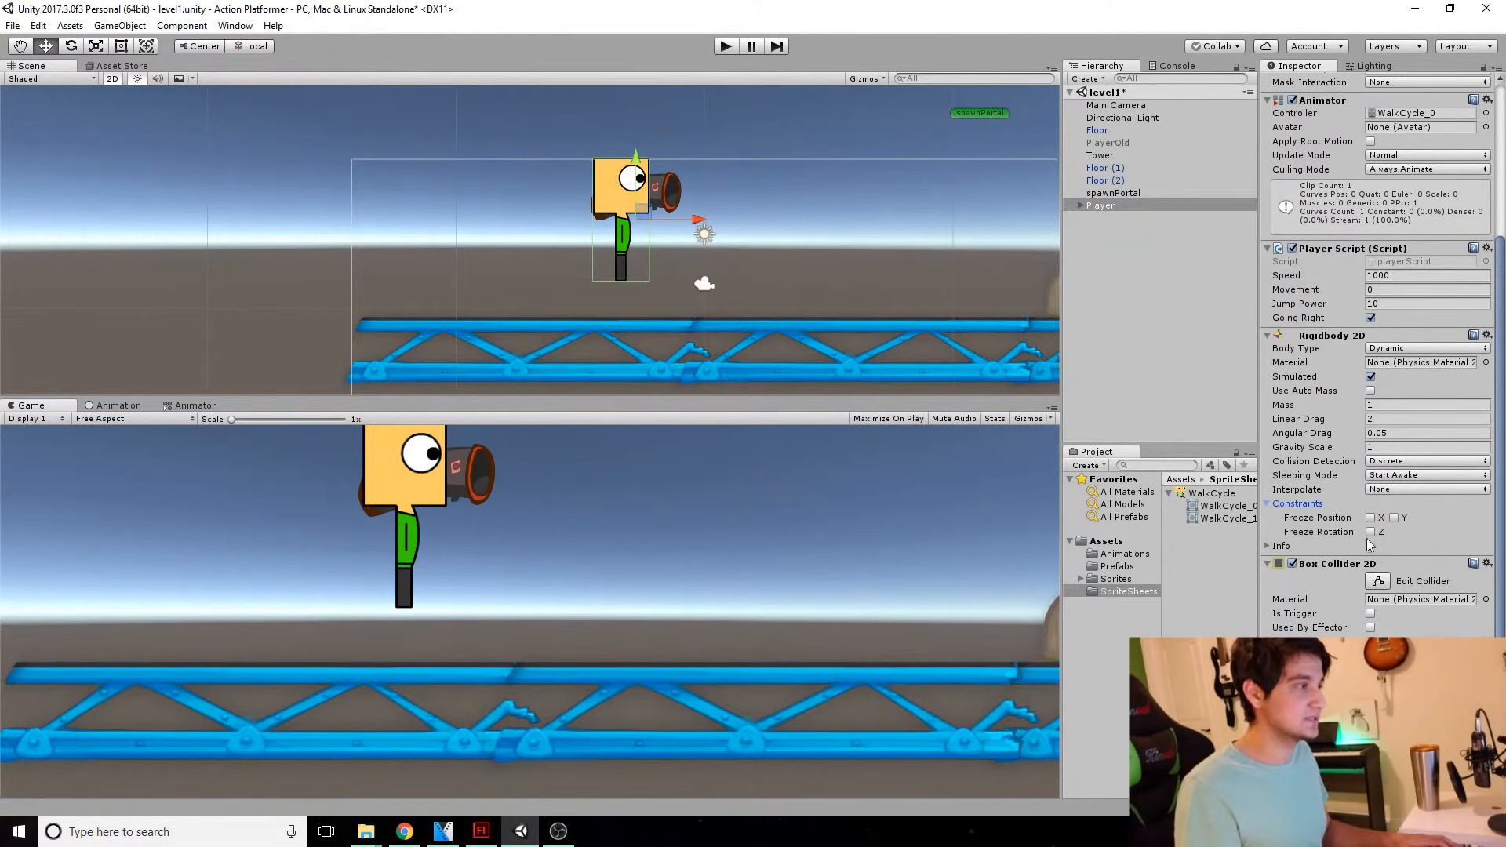
# Step: Play-test Player's movement in both directions with its rotation frozen, and stop the game
pyautogui.click(724, 46)
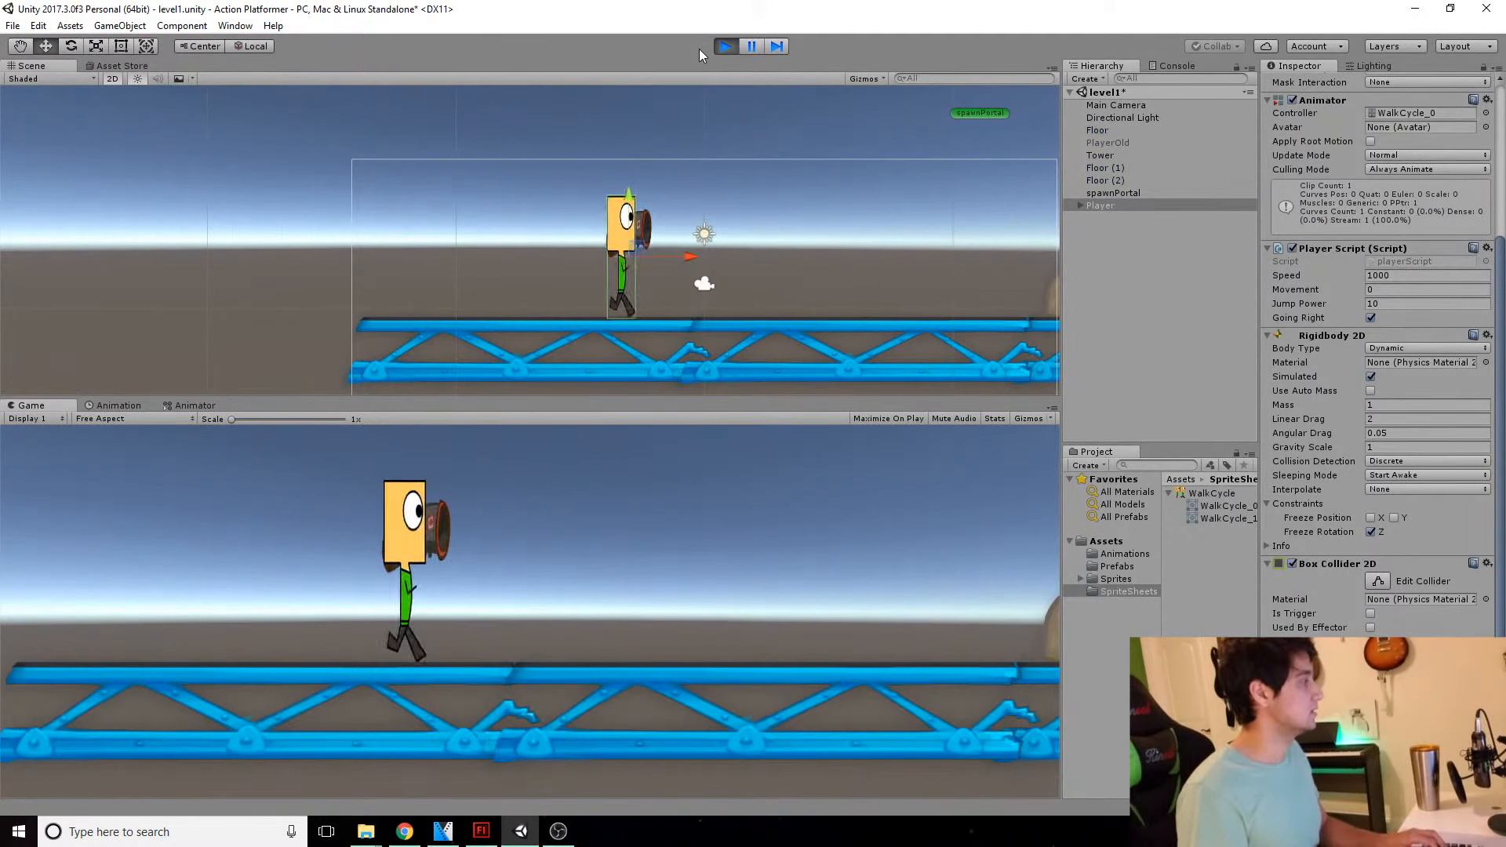
pyautogui.press('Right')
pyautogui.press('Left')
pyautogui.press('Right')
pyautogui.press('Right')
pyautogui.press('Left')
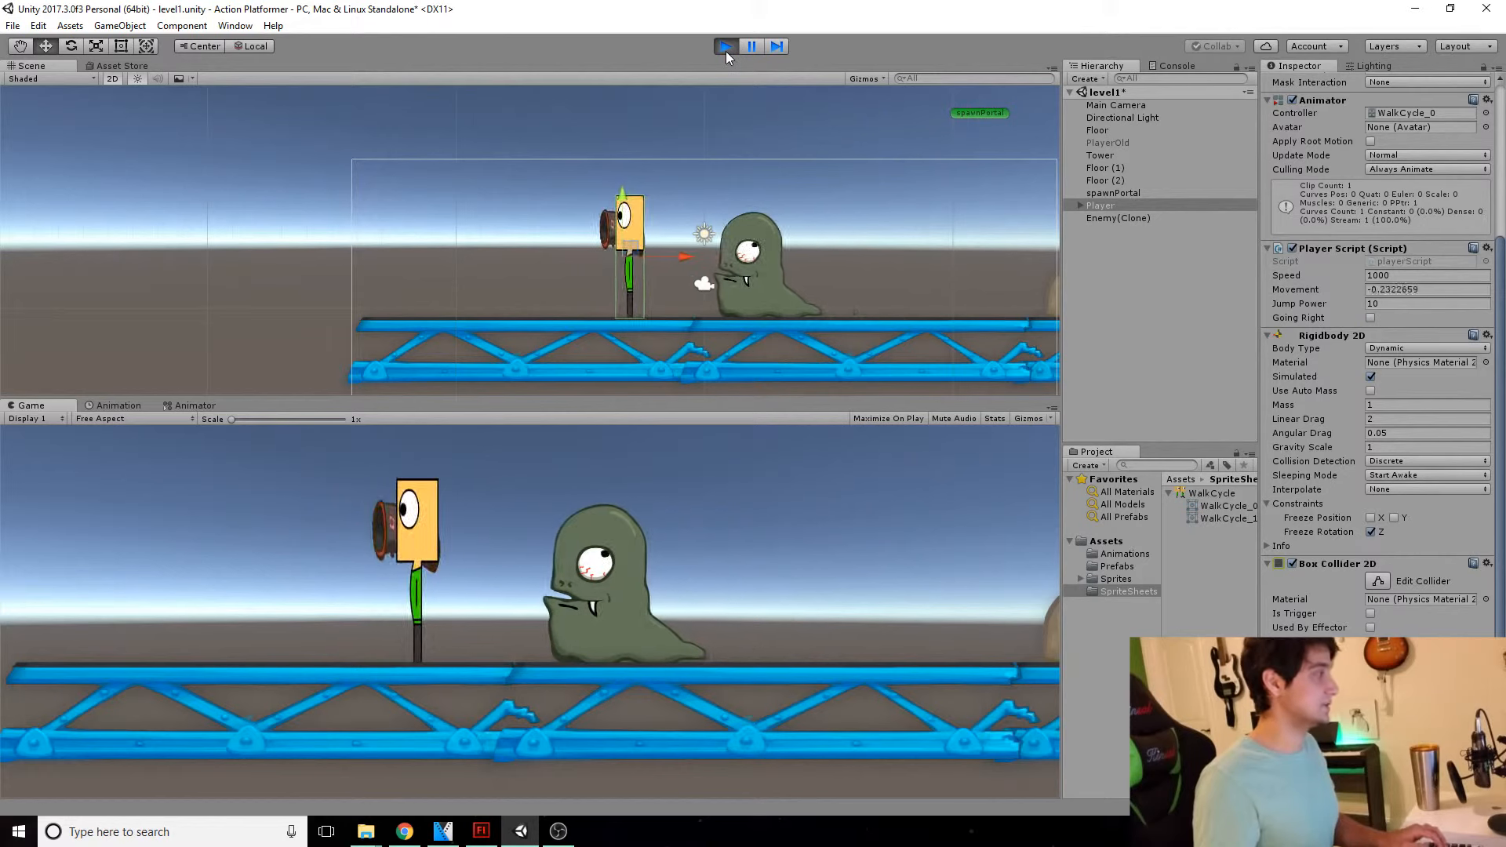
pyautogui.click(726, 47)
pyautogui.scroll(-1, 1381, 623)
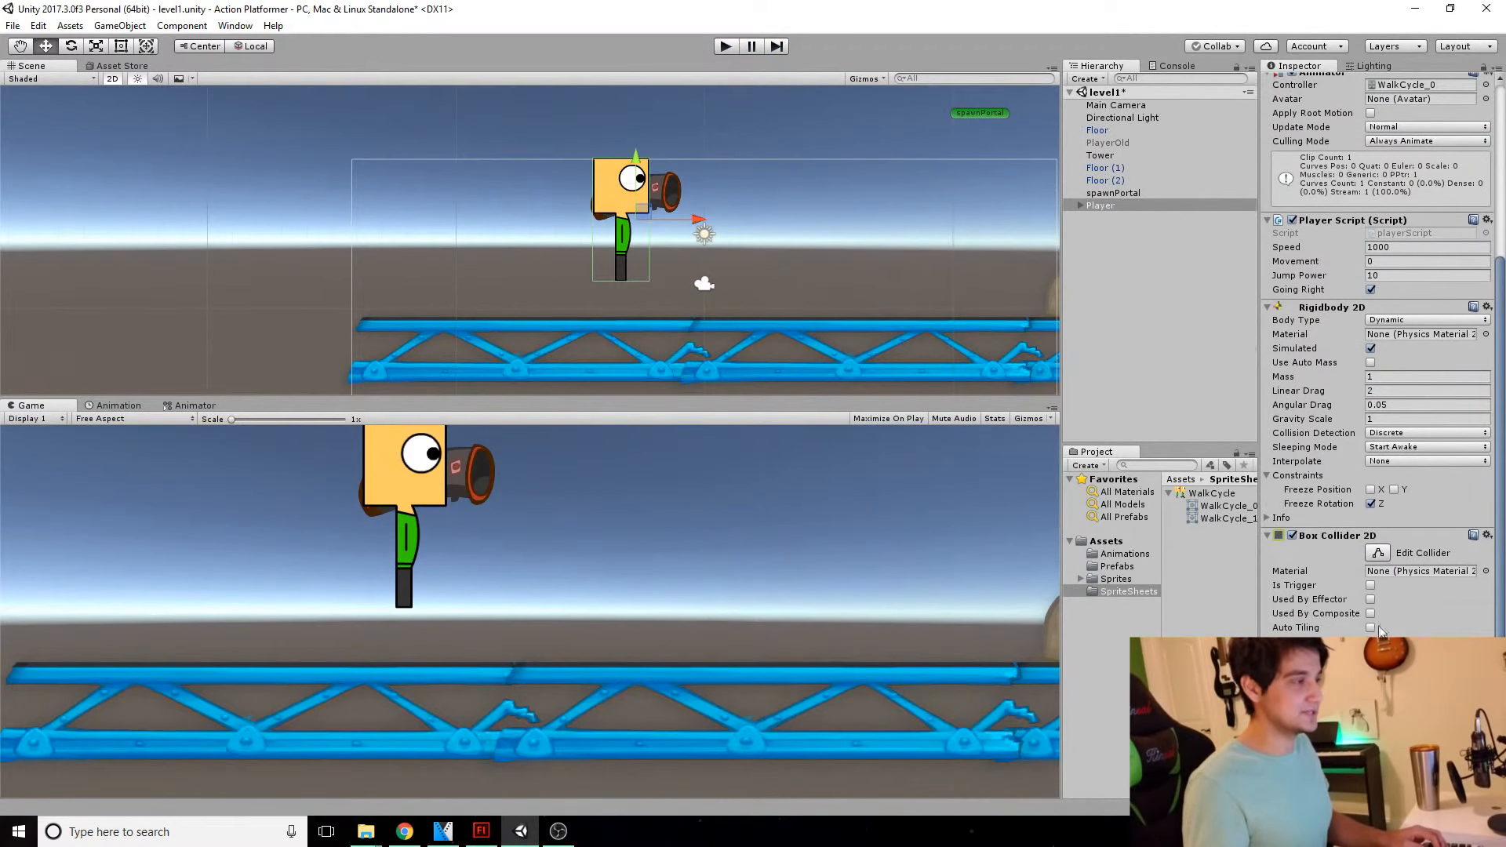
# Step: Open Player's playerScript in Visual Studio for editing and dismiss the inconsistent line endings dialogs without normalizing
pyautogui.scroll(8, 1381, 623)
pyautogui.click(1396, 470)
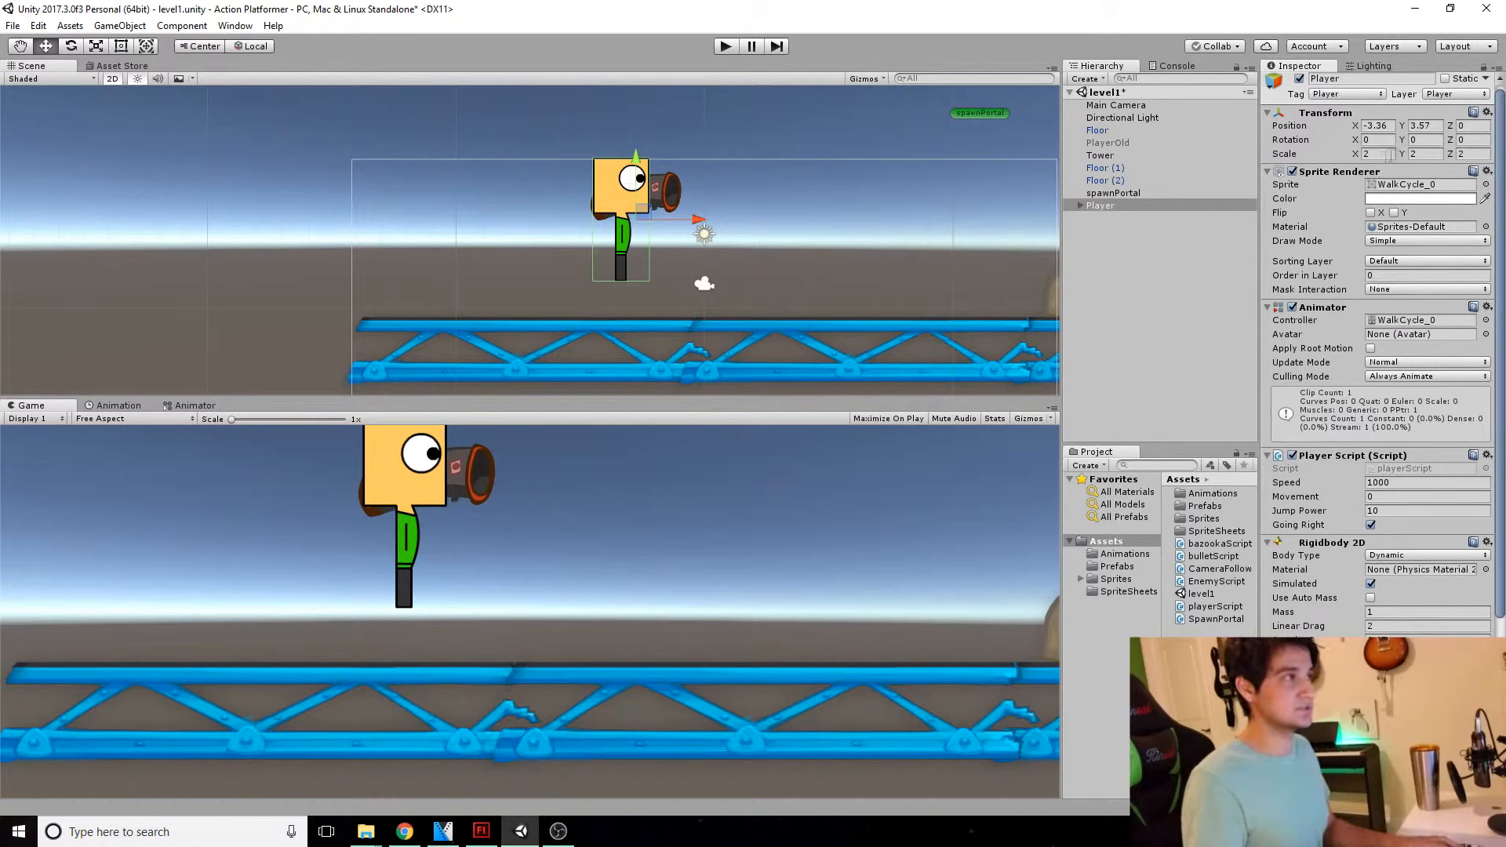
pyautogui.doubleClick(1412, 470)
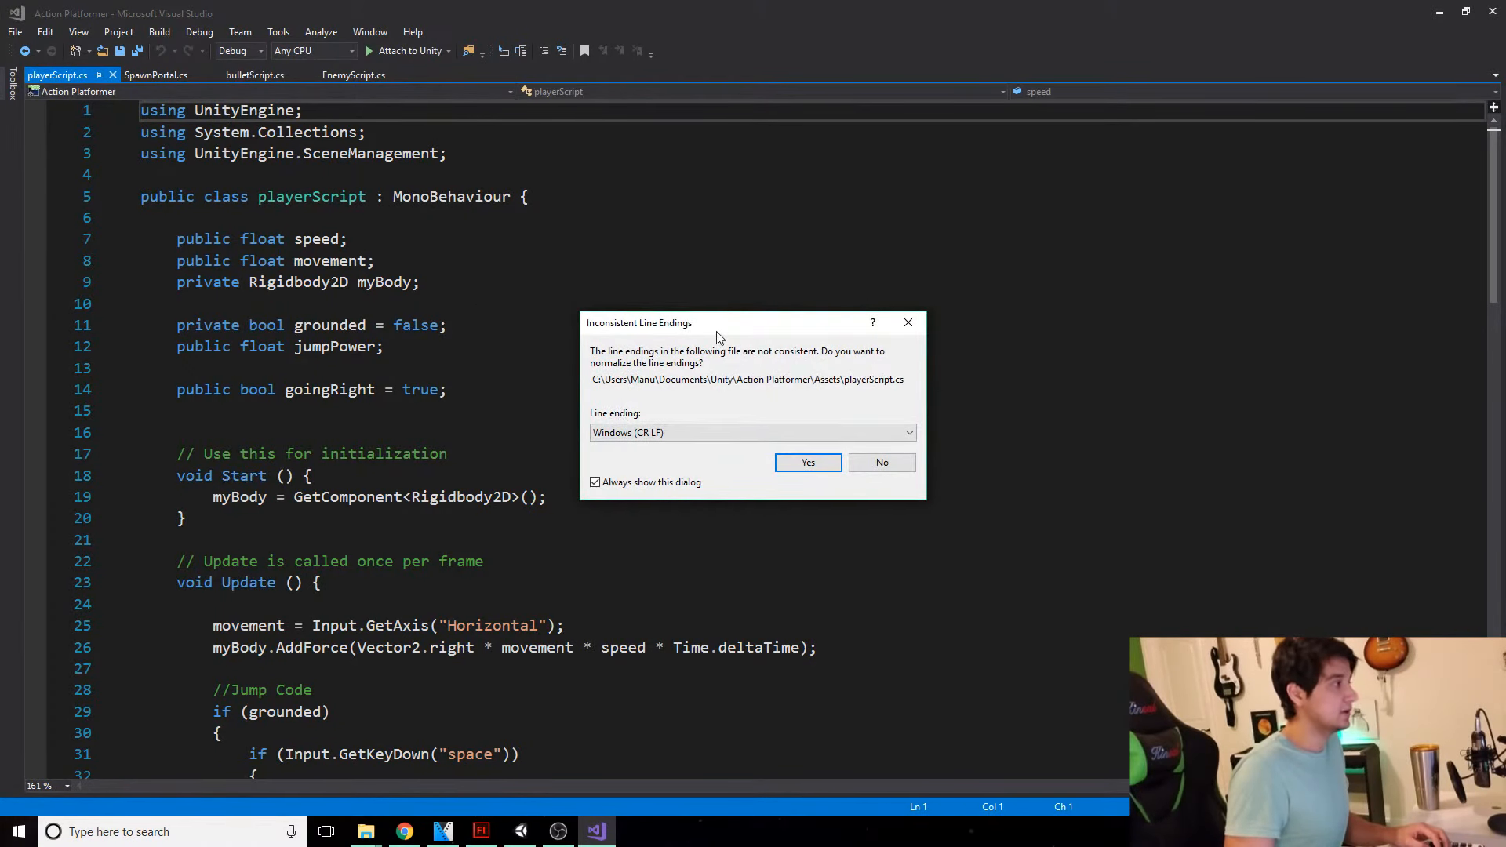
pyautogui.click(951, 315)
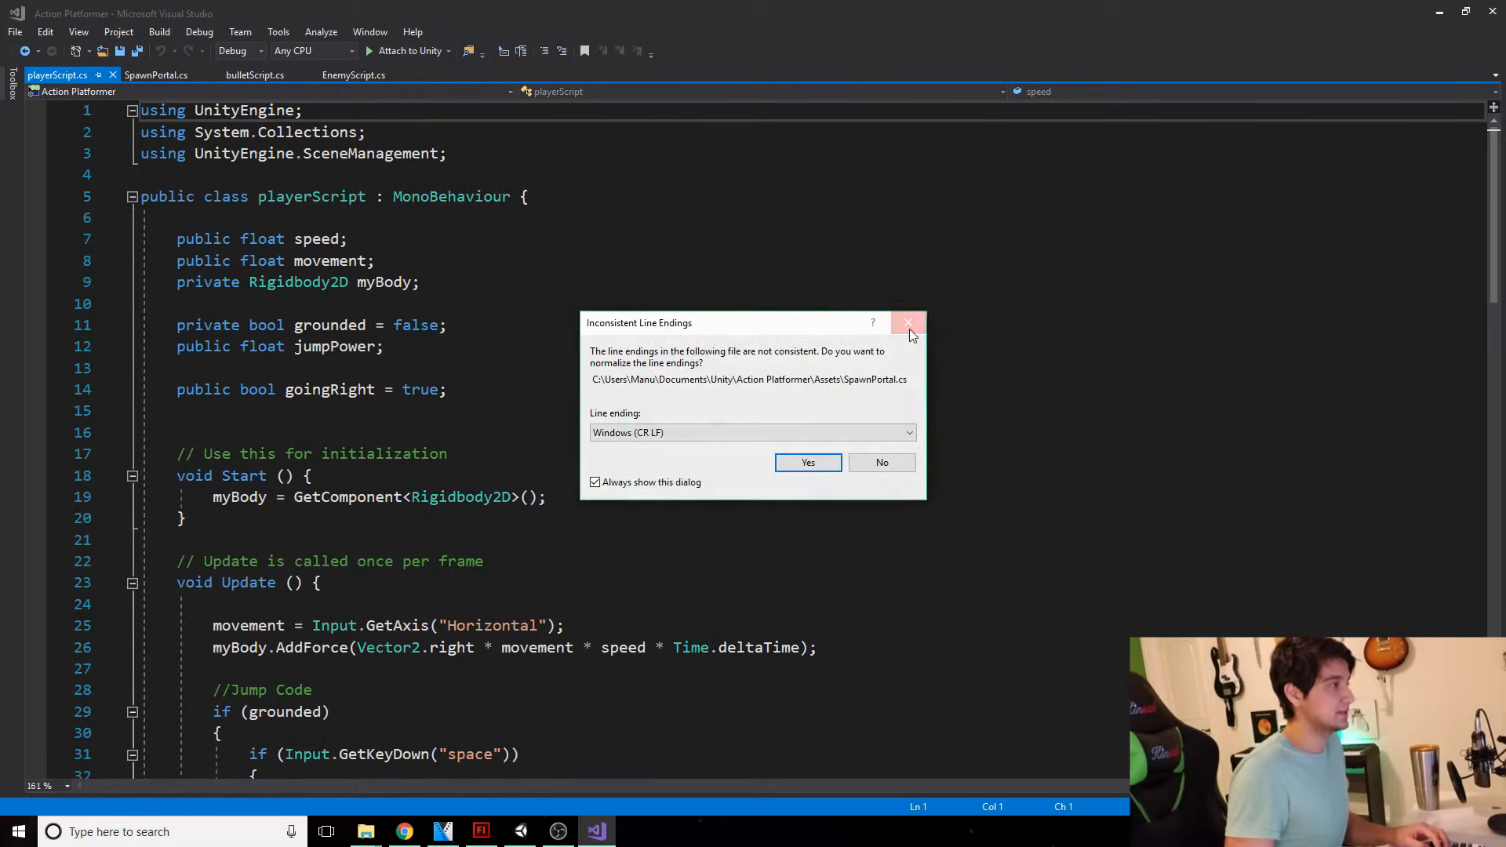
pyautogui.click(910, 325)
# Step: Examine the Change Directions code in playerScript, focusing on the playerScale.x assignments for positive and negative movement
pyautogui.scroll(-1, 536, 256)
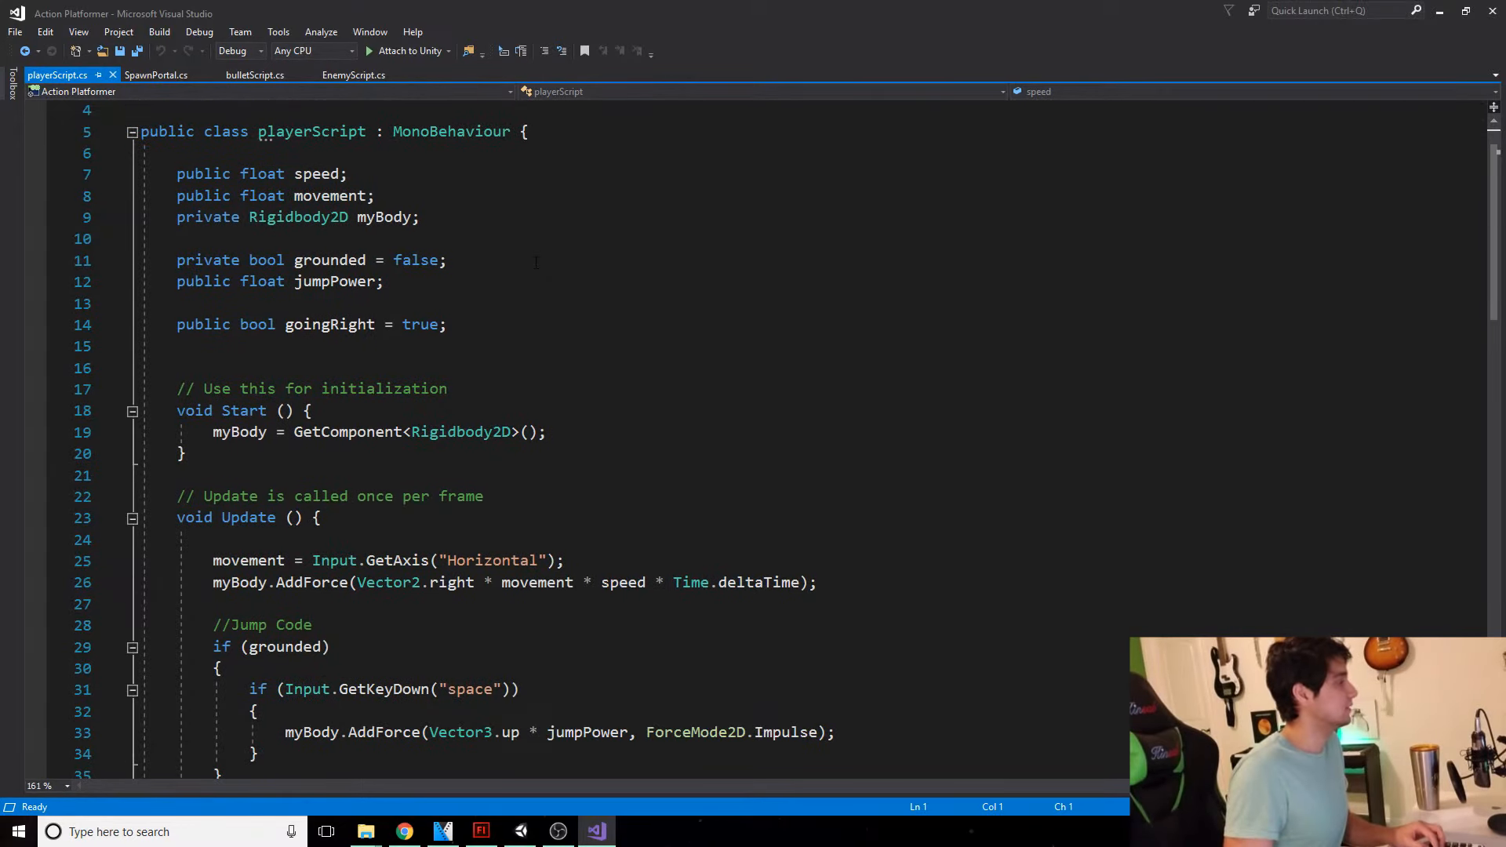
pyautogui.scroll(-2, 536, 262)
pyautogui.scroll(-8, 536, 262)
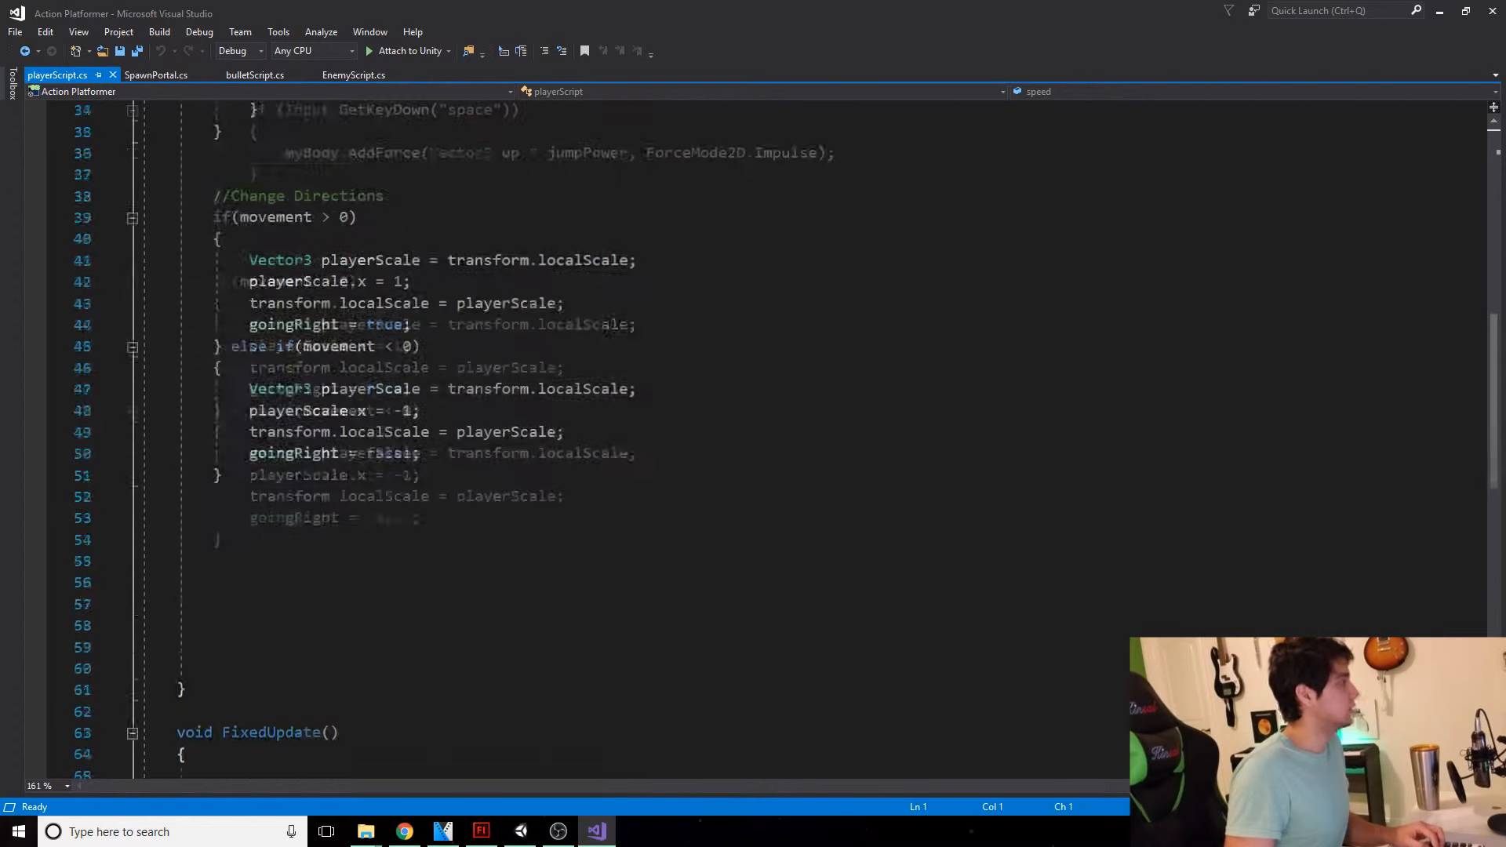
pyautogui.scroll(-3, 536, 262)
pyautogui.scroll(2, 535, 262)
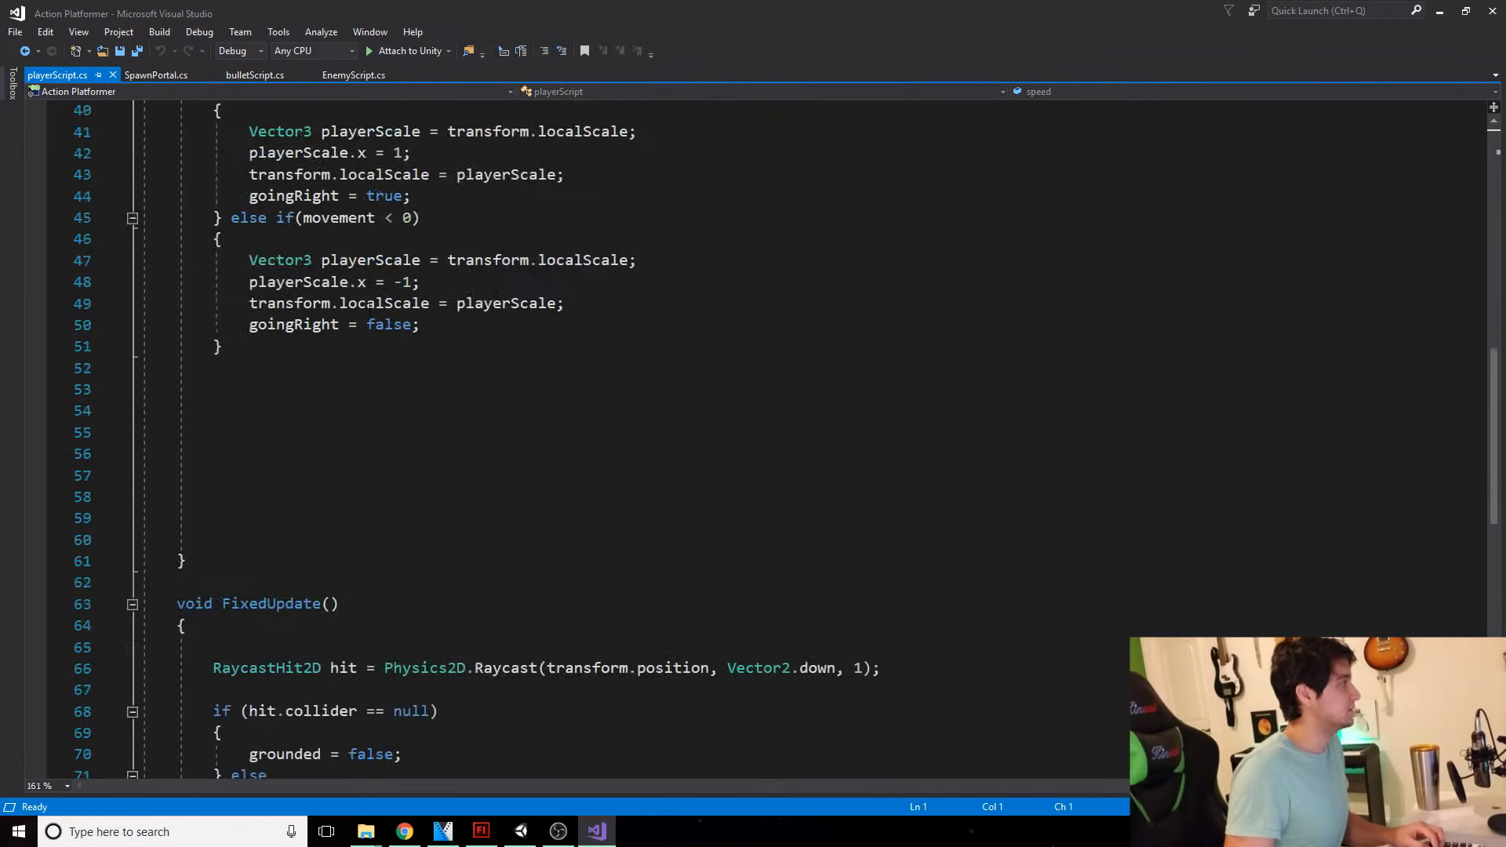
pyautogui.moveTo(249, 218); pyautogui.dragTo(412, 218)
pyautogui.moveTo(250, 346); pyautogui.dragTo(421, 346)
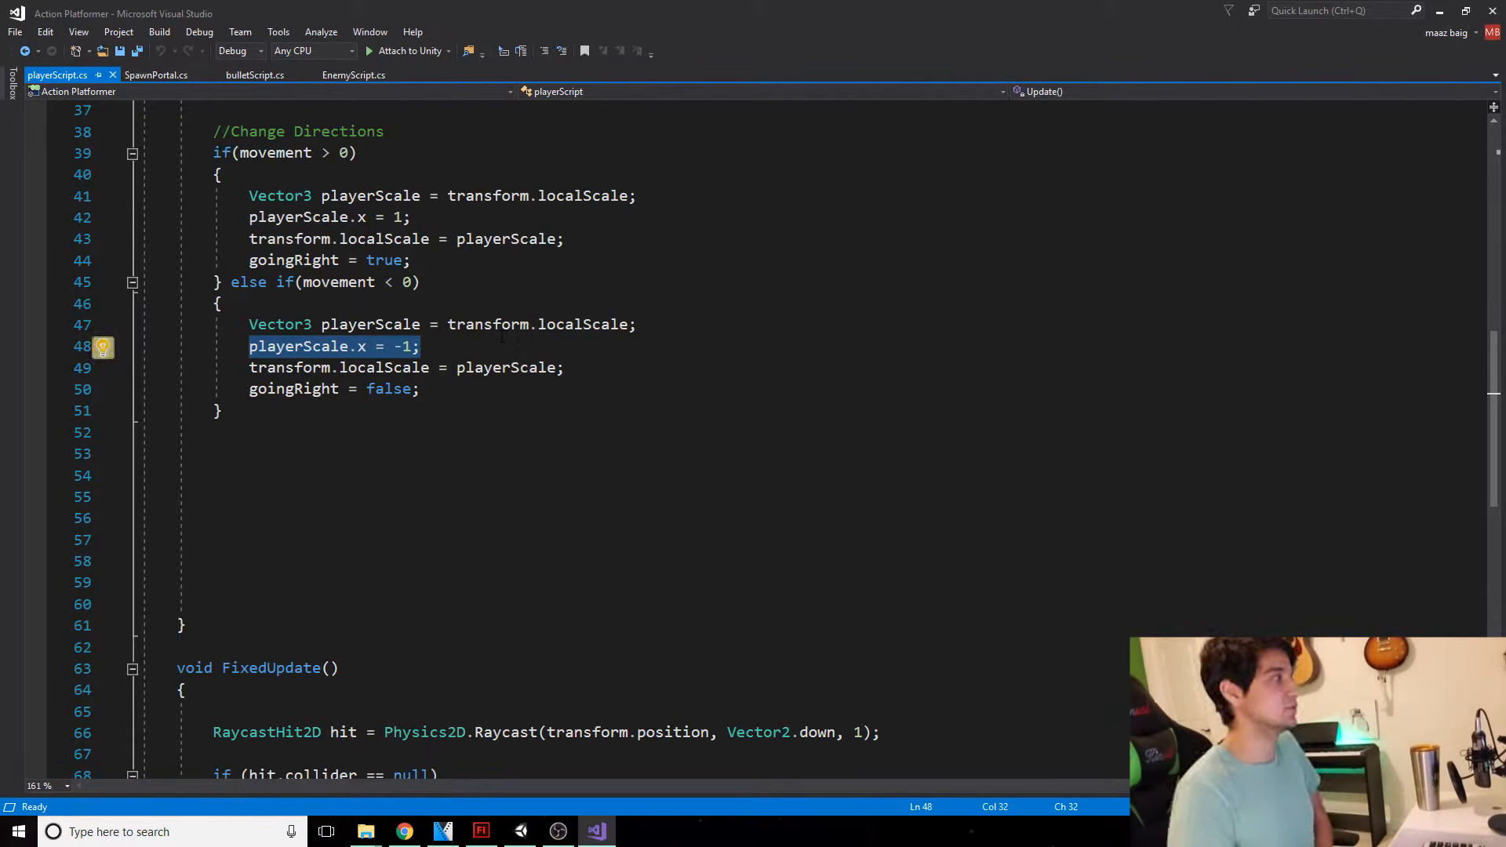
pyautogui.scroll(1, 502, 401)
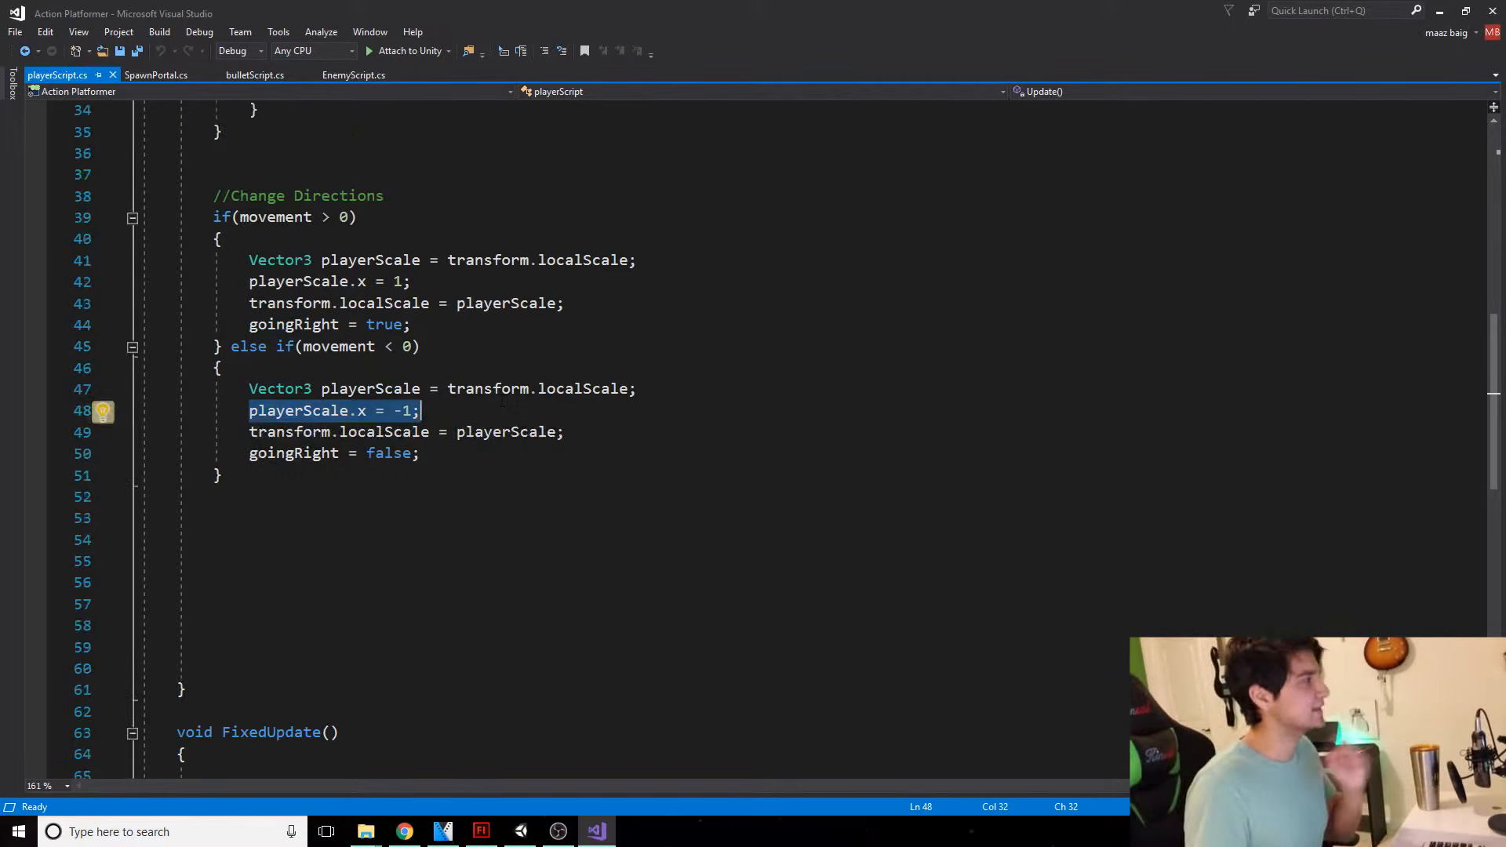
pyautogui.scroll(7, 502, 401)
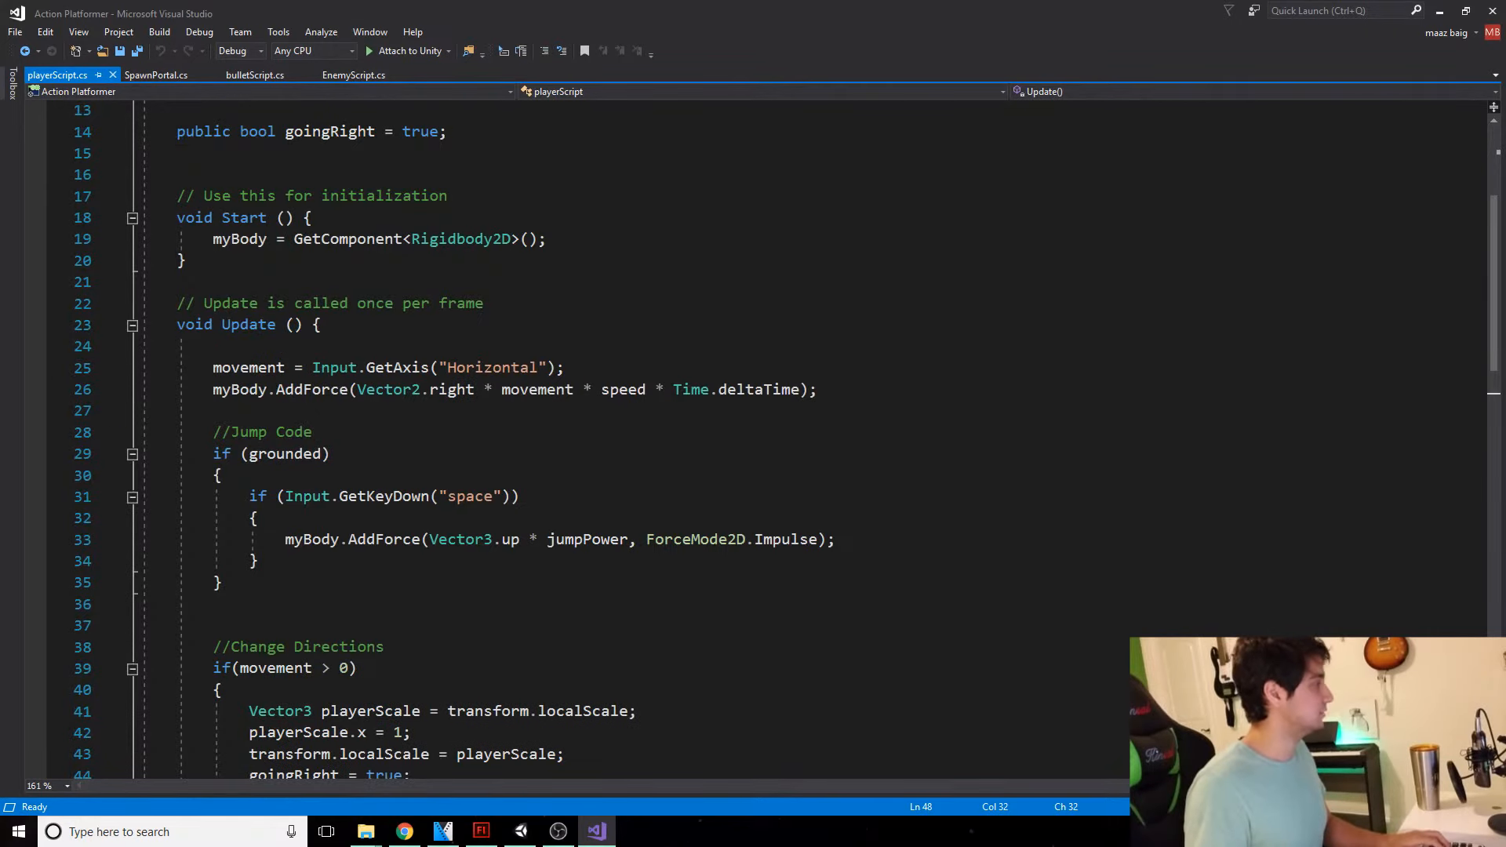
pyautogui.scroll(4, 502, 401)
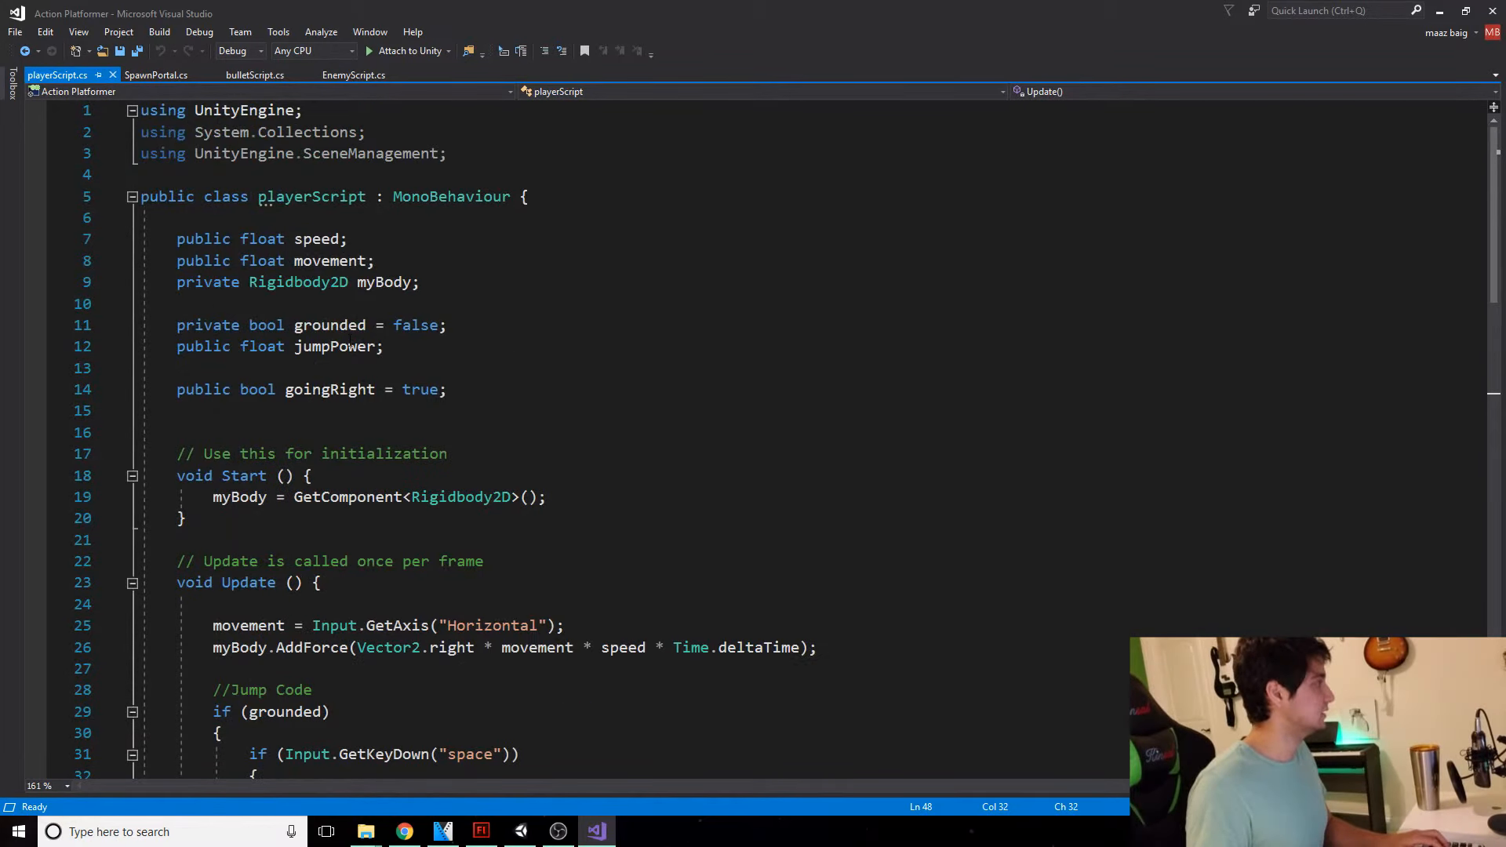
# Step: Declare the variable "private float orgXScale;" on a new line below goingRight
pyautogui.click(651, 390)
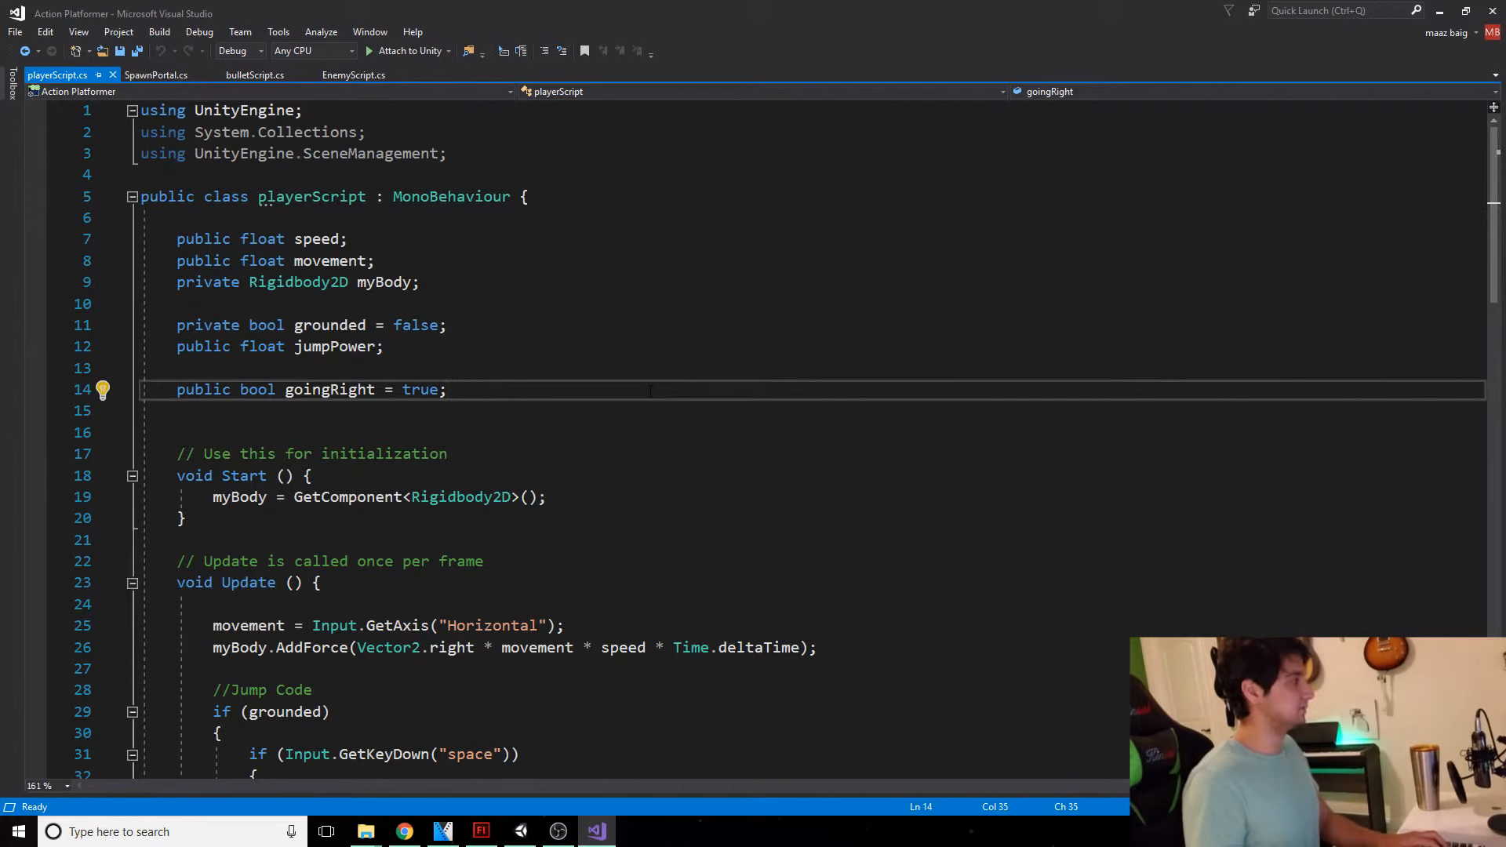
pyautogui.press('Return')
pyautogui.write('priva')
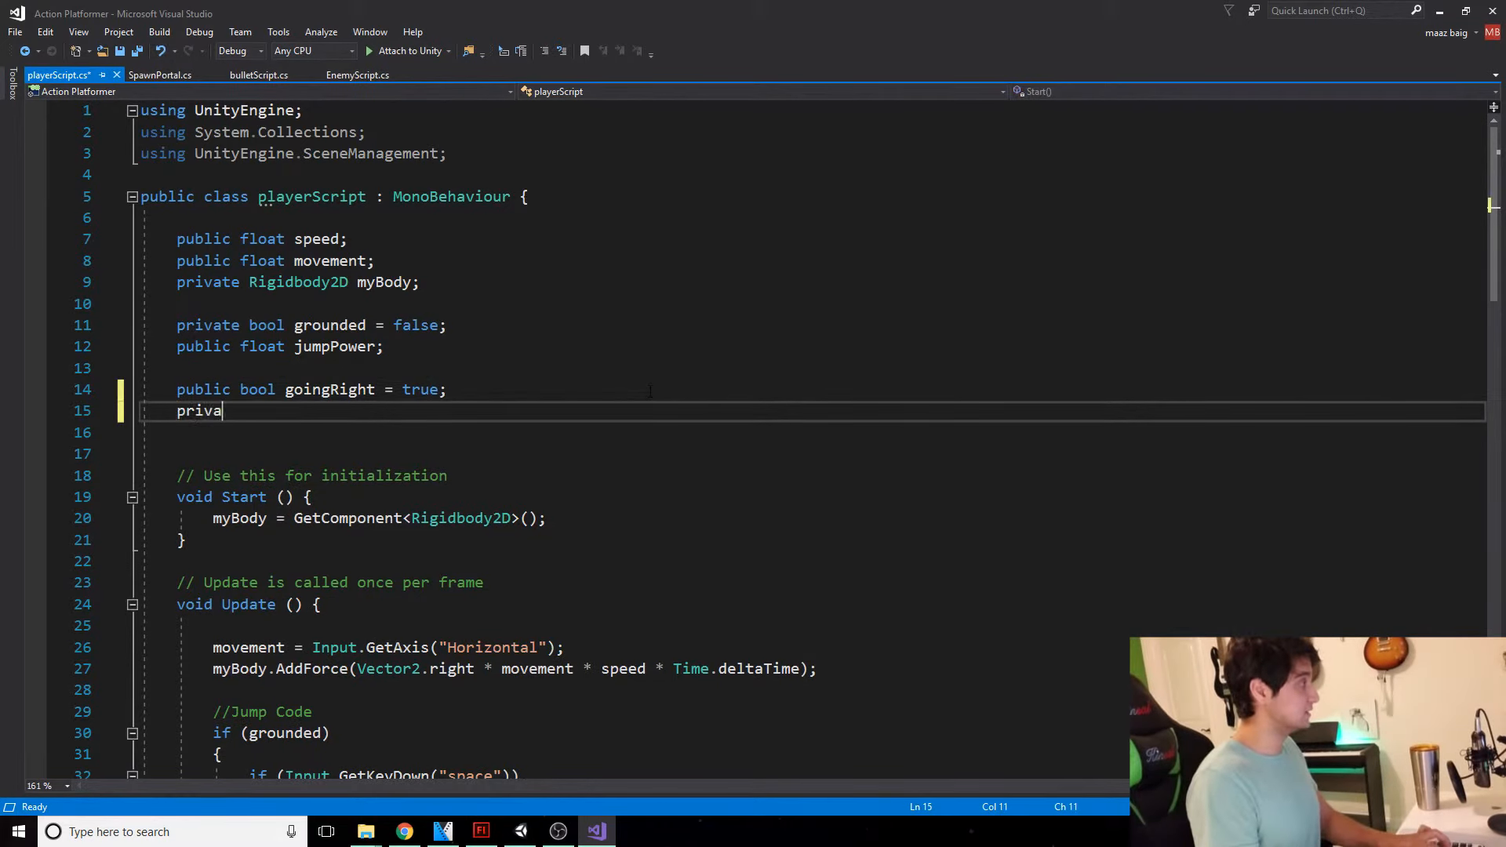
pyautogui.write('te float ')
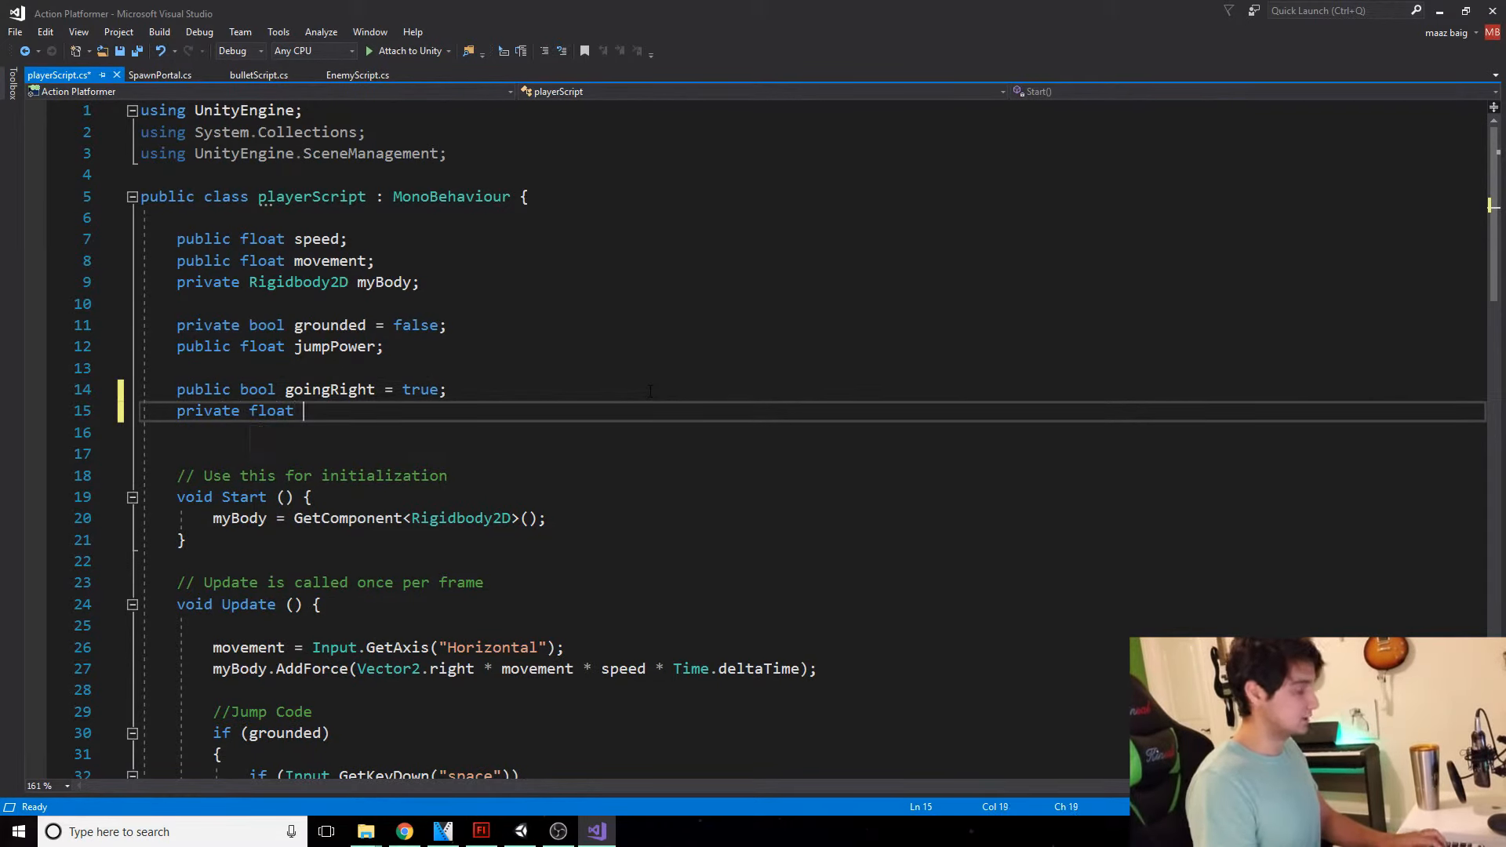
pyautogui.write('orgXScale;')
# Step: Add "orgXScale = transform.localScale.x;" to Start below the myBody assignment and save the script
pyautogui.scroll(-2, 650, 391)
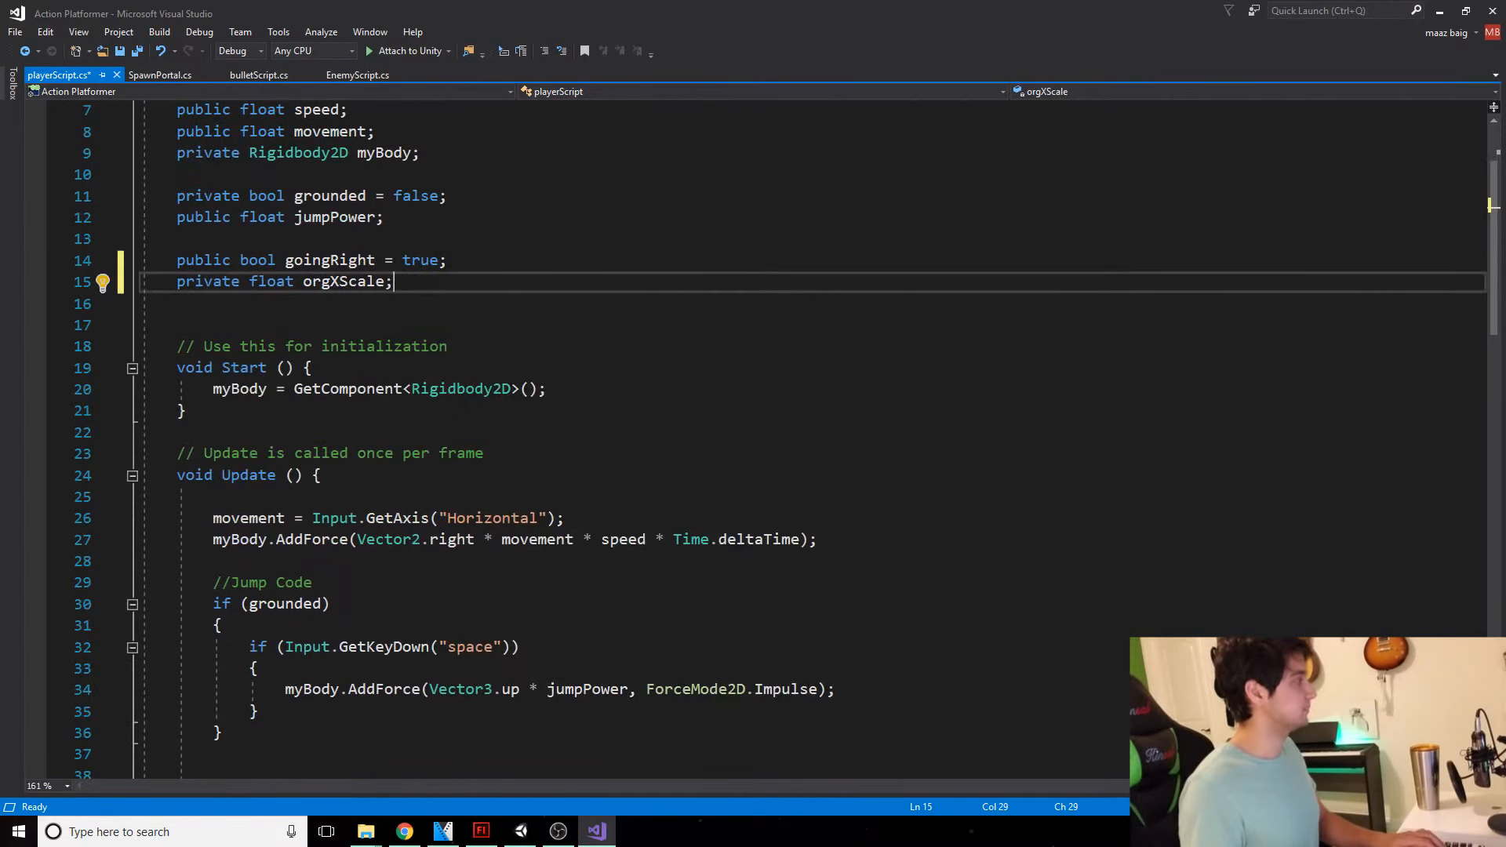
pyautogui.scroll(-1, 580, 388)
pyautogui.click(624, 328)
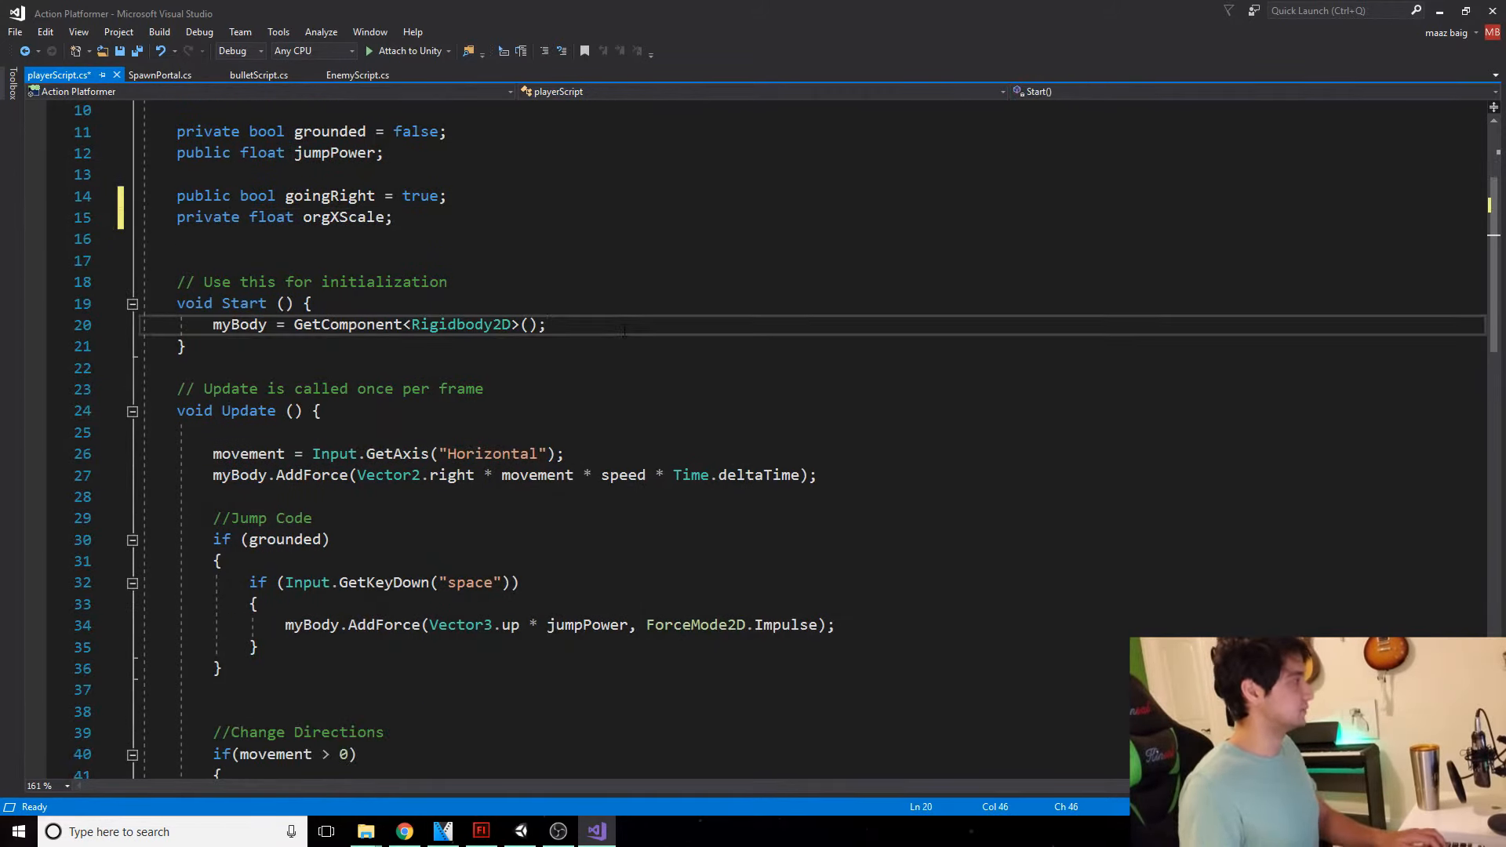
pyautogui.press('Return')
pyautogui.write('ori')
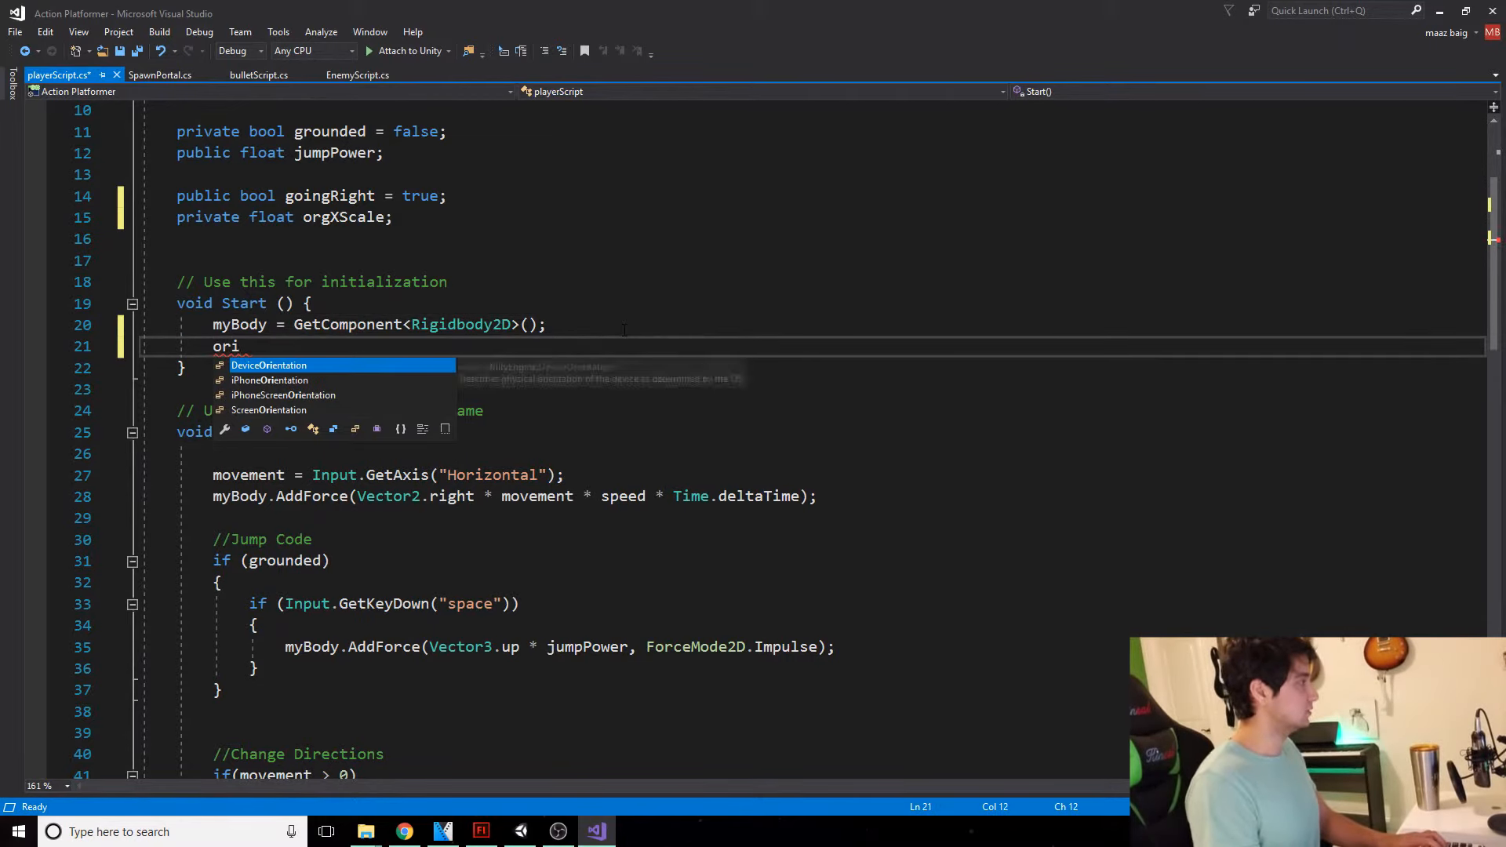
pyautogui.press('BackSpace')
pyautogui.write('gXScale = transform.sca')
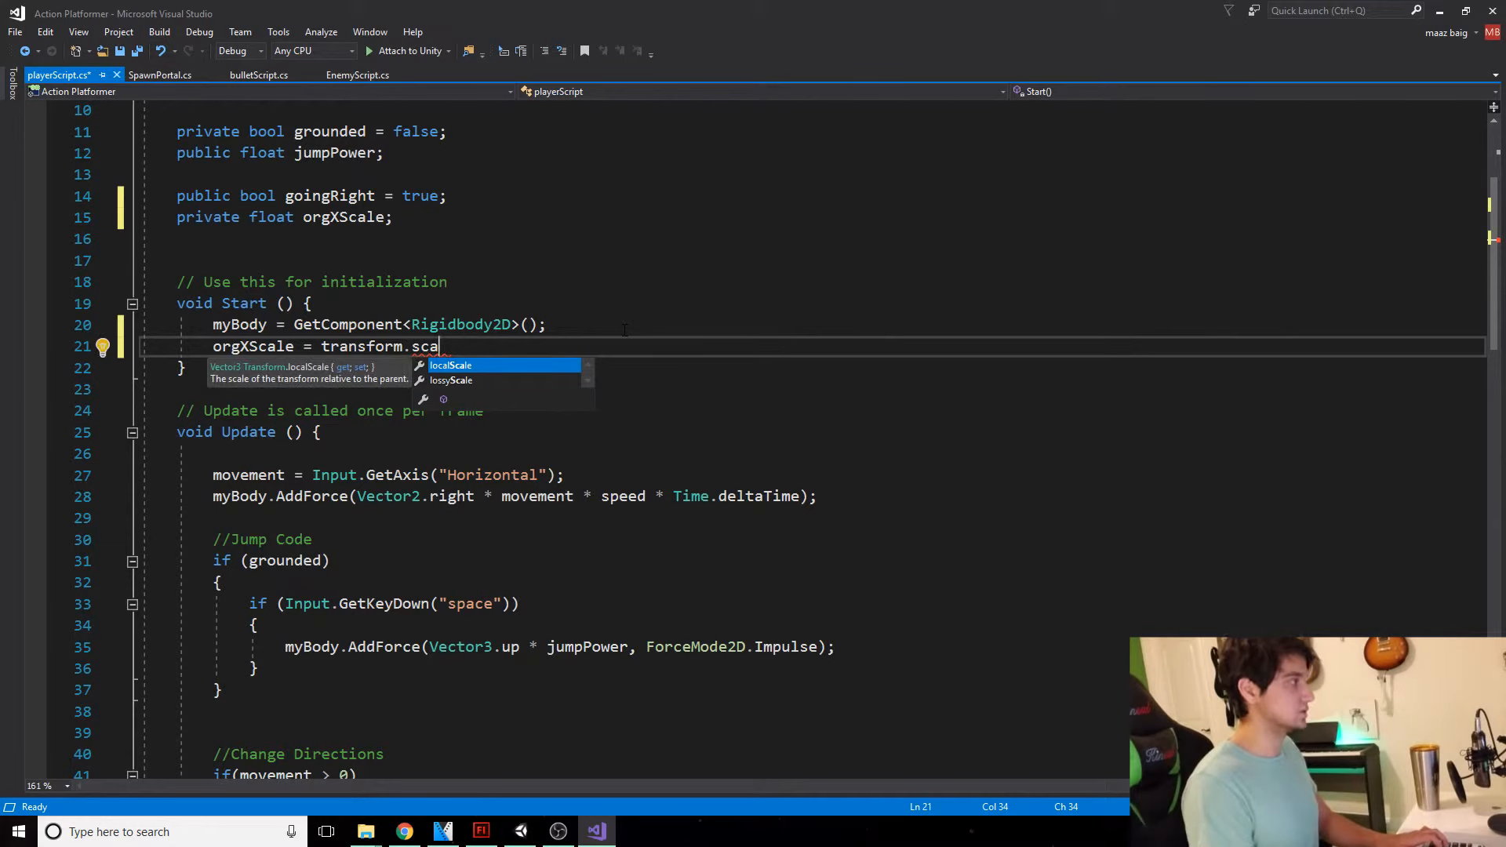
pyautogui.write('localScale.x;')
pyautogui.hotkey('ctrl', 's')
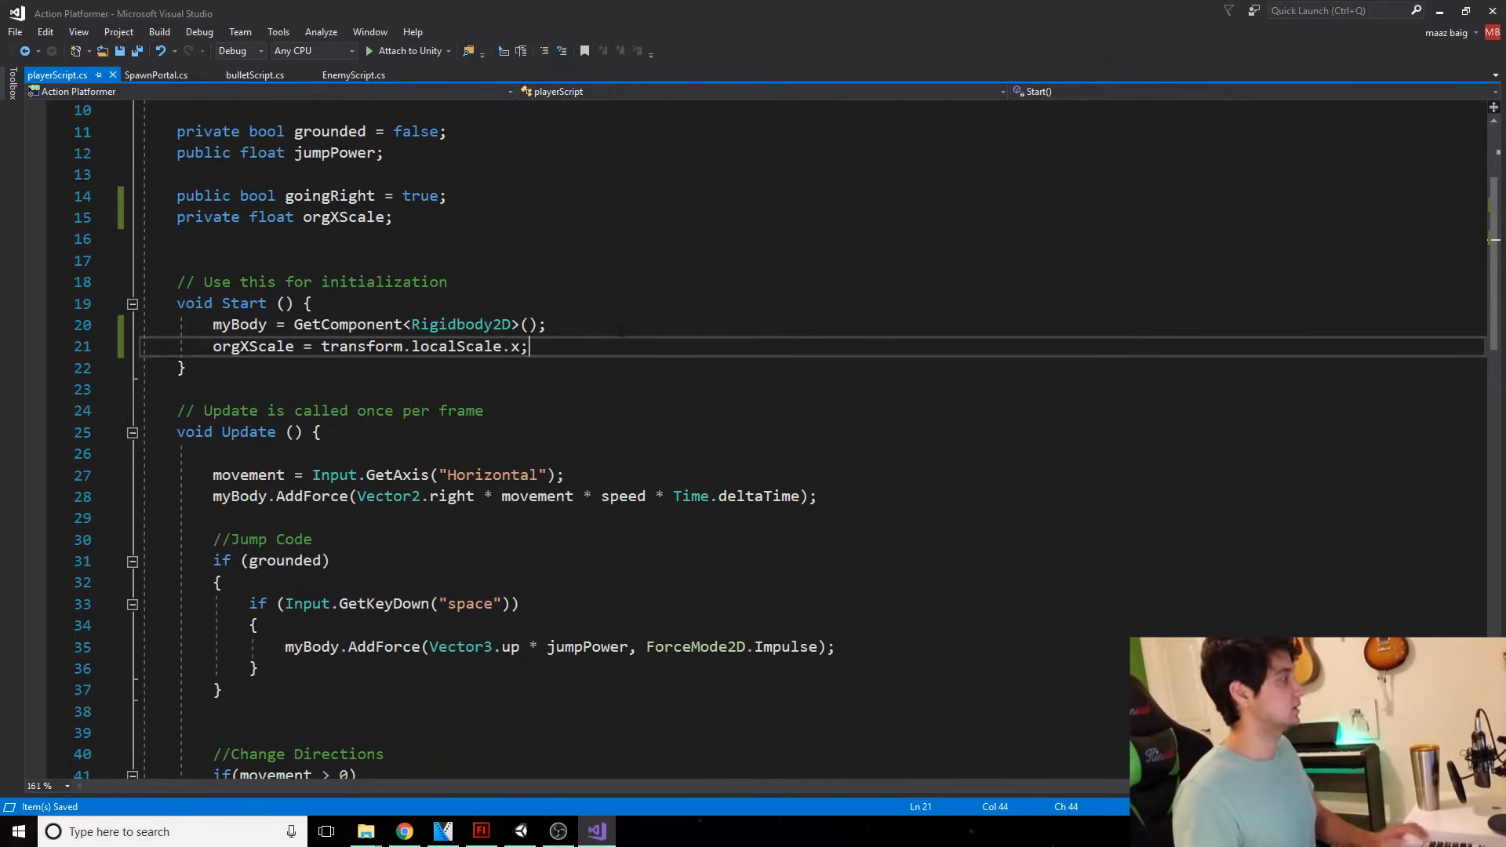
# Step: Compare the playerScale and localScale lines in the Change Directions code with the orgXScale assignment in Start
pyautogui.scroll(-5, 621, 330)
pyautogui.doubleClick(318, 522)
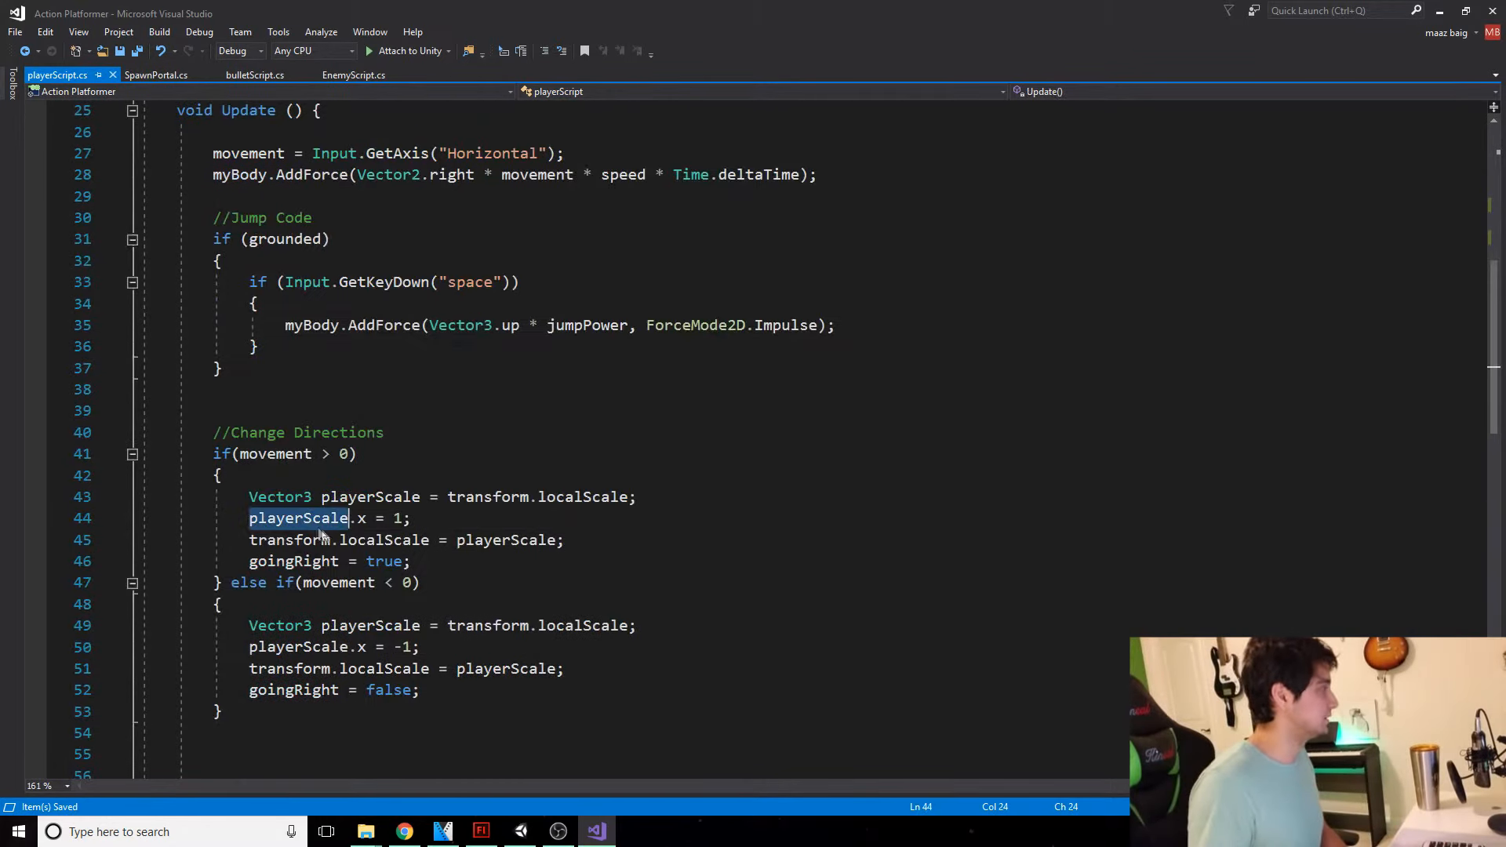
pyautogui.scroll(4, 333, 391)
pyautogui.scroll(-3, 333, 390)
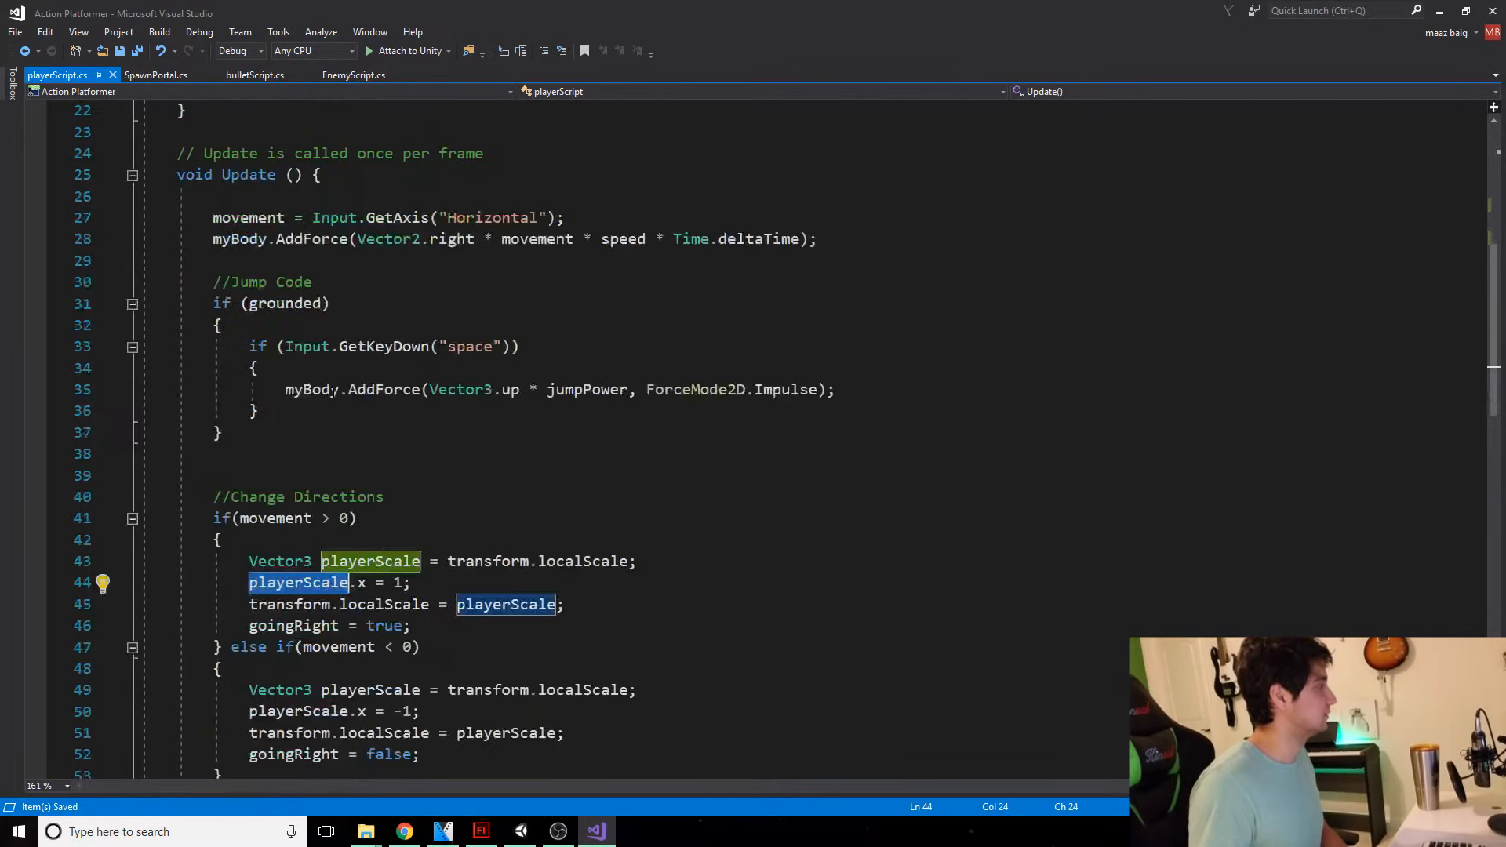
pyautogui.scroll(-1, 557, 502)
pyautogui.doubleClick(557, 497)
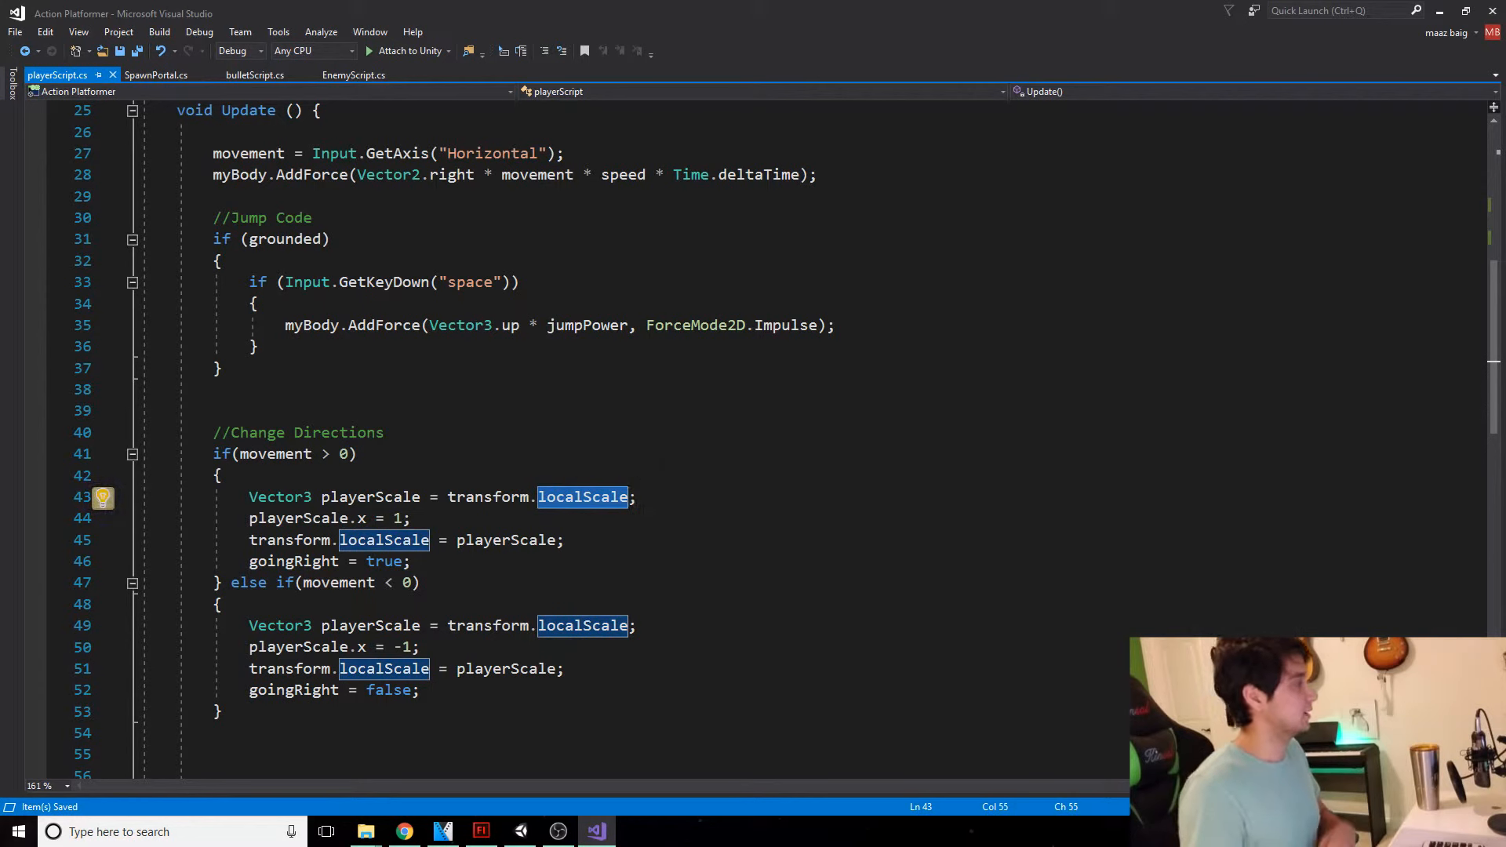
pyautogui.scroll(6, 580, 439)
pyautogui.doubleClick(426, 413)
pyautogui.click(367, 411)
pyautogui.doubleClick(245, 411)
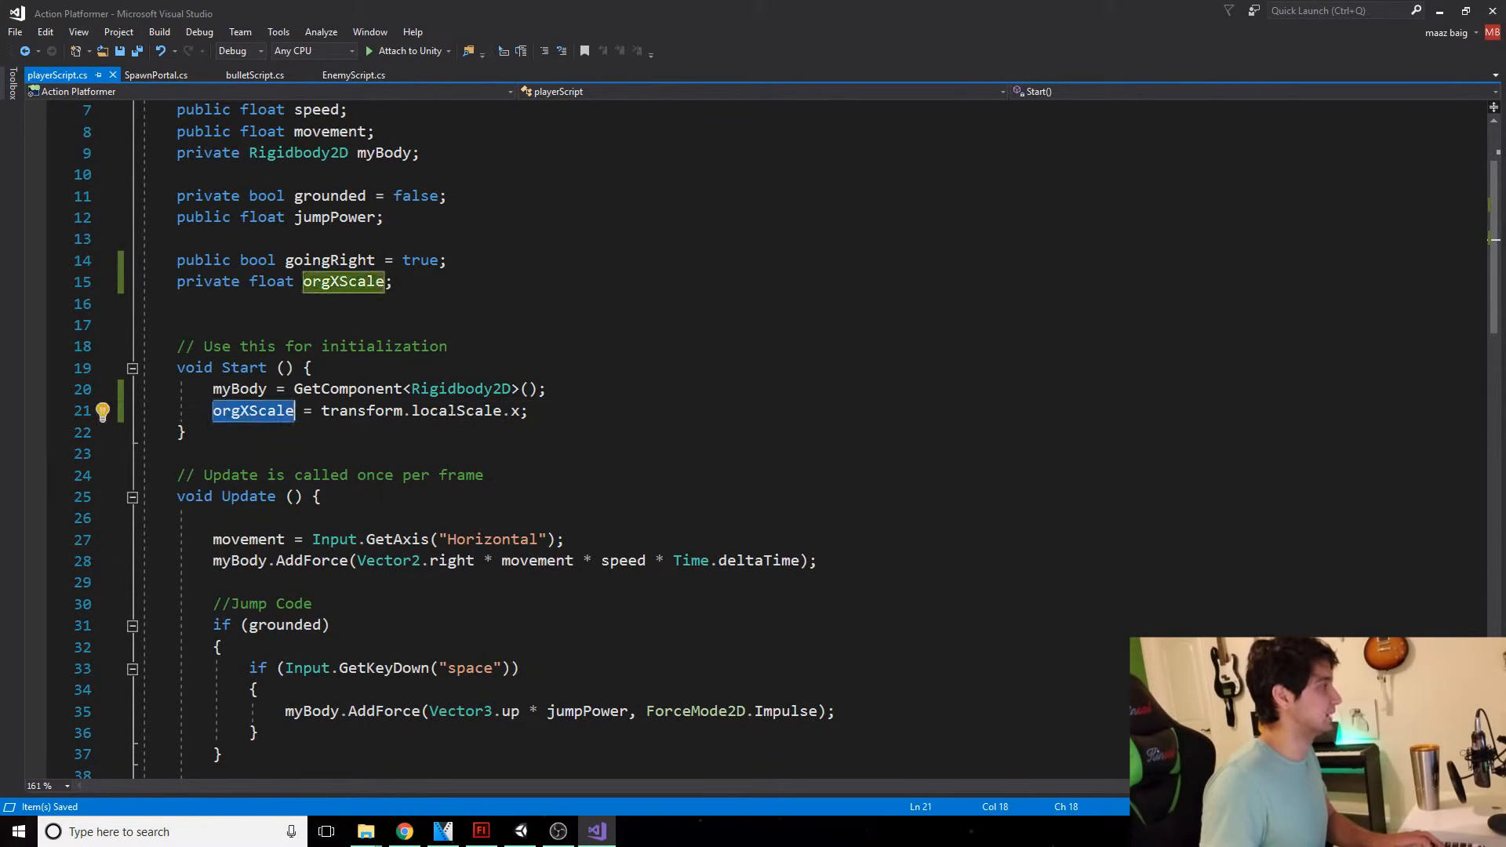
# Step: Replace the fixed playerScale.x value in the movement > 0 branch with orgXScale
pyautogui.scroll(-1, 246, 411)
pyautogui.scroll(-6, 268, 174)
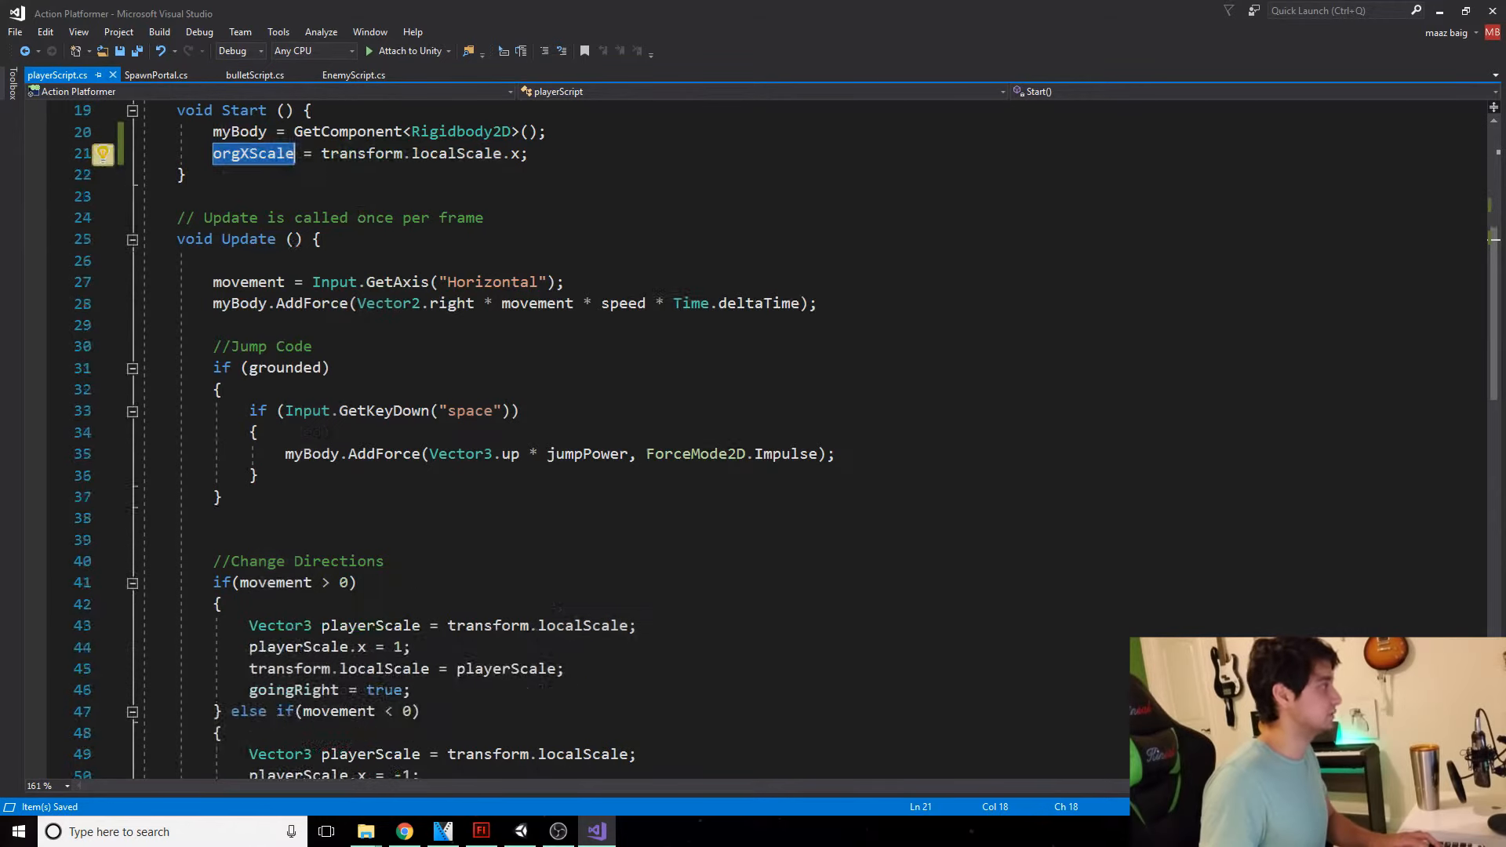
pyautogui.scroll(-2, 268, 174)
pyautogui.scroll(-1, 268, 174)
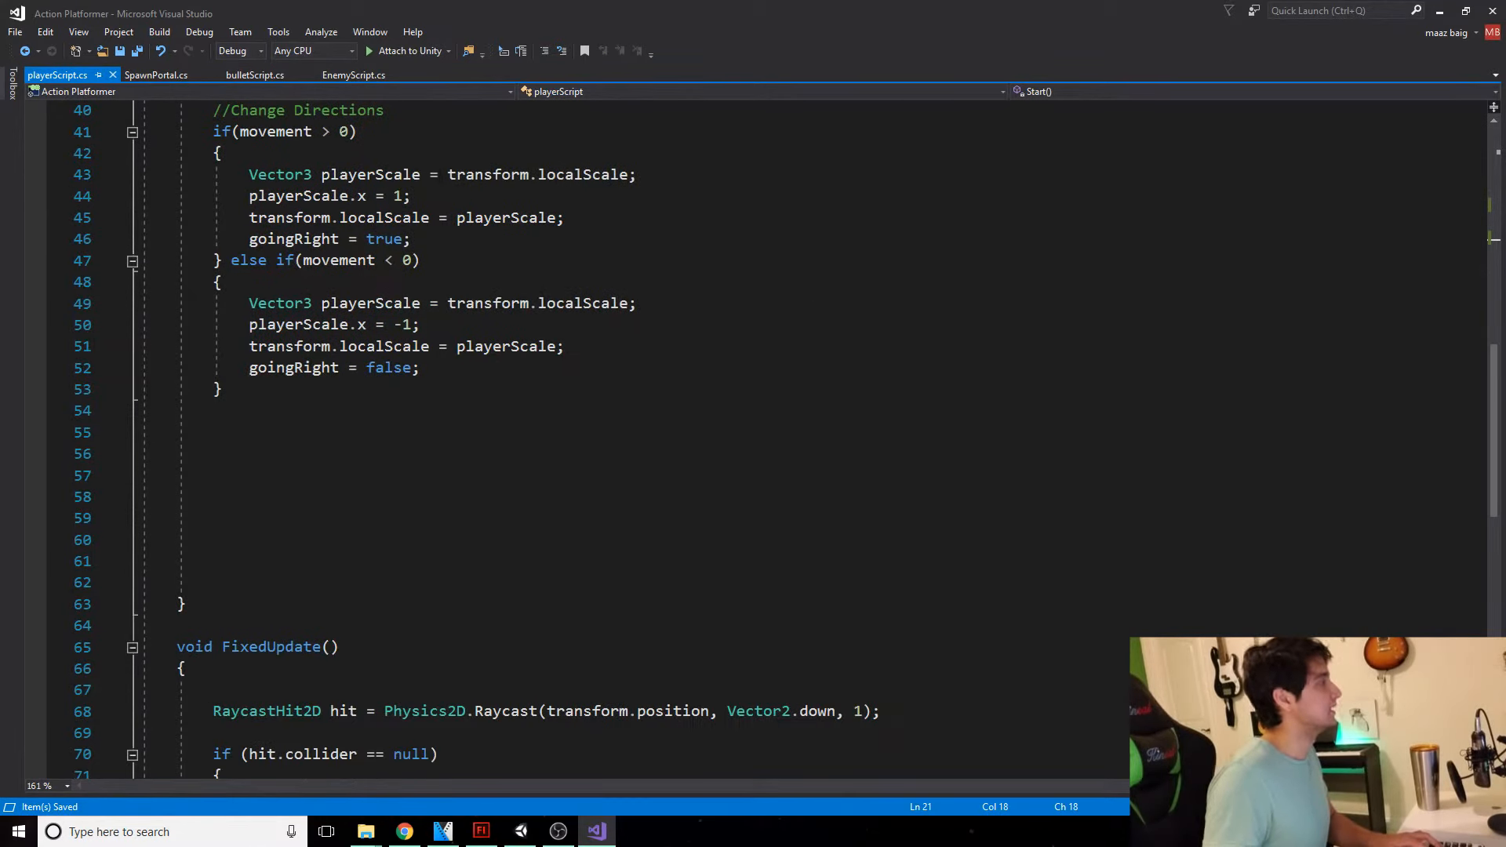
pyautogui.doubleClick(398, 196)
pyautogui.write('orgXScale')
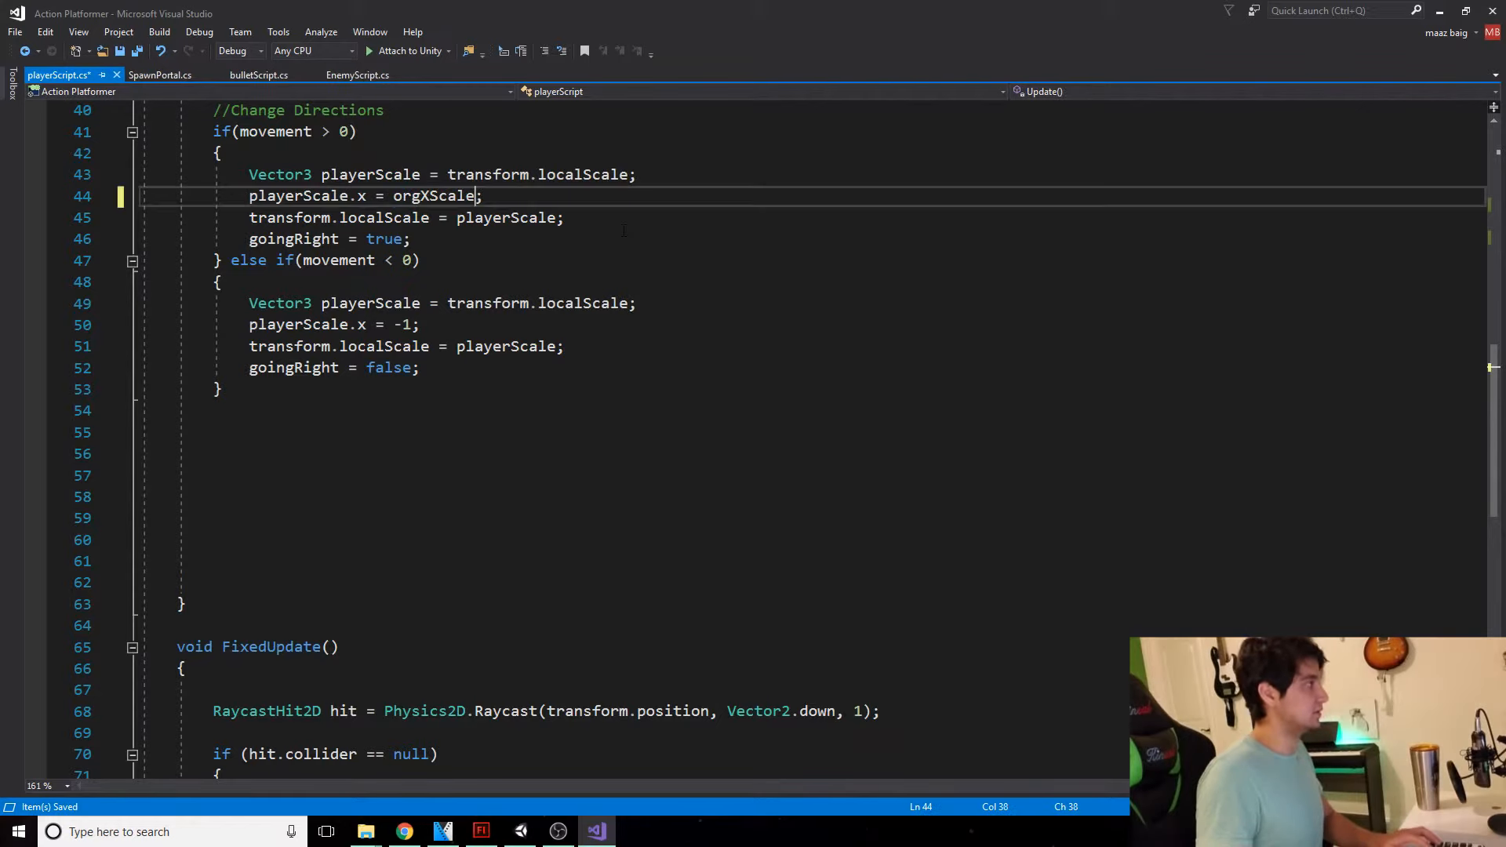
# Step: Replace the fixed playerScale.x value in the movement < 0 branch with -orgXScale and save the script
pyautogui.hotkey('ctrl', 'shift', 'Left')
pyautogui.hotkey('ctrl', 'c')
pyautogui.moveTo(394, 325); pyautogui.dragTo(413, 325)
pyautogui.hotkey('ctrl', 'v')
pyautogui.hotkey('ctrl', 'Left')
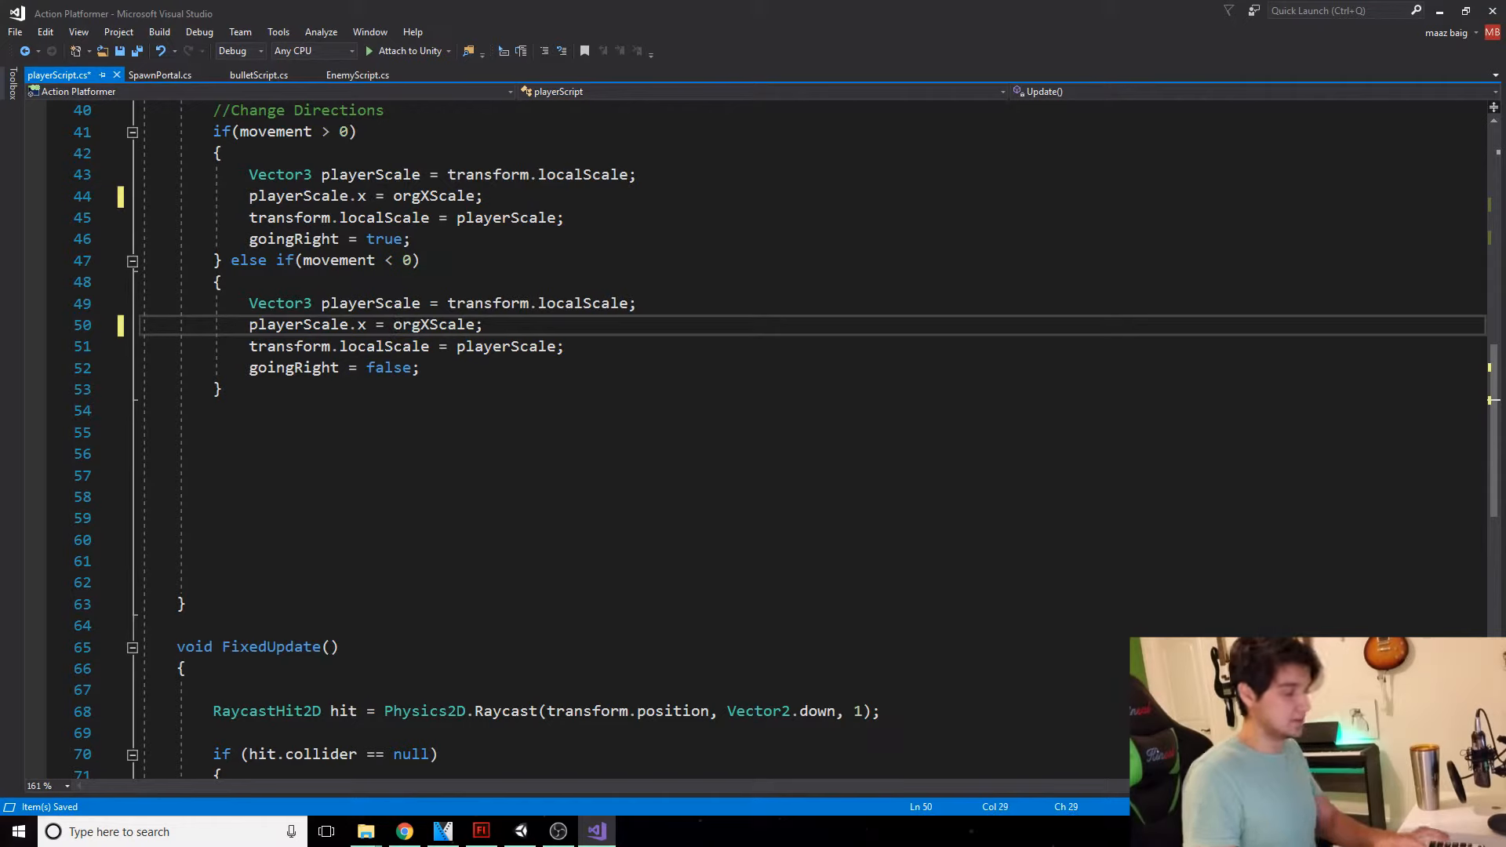
pyautogui.write('-')
pyautogui.click(754, 325)
pyautogui.hotkey('ctrl', 's')
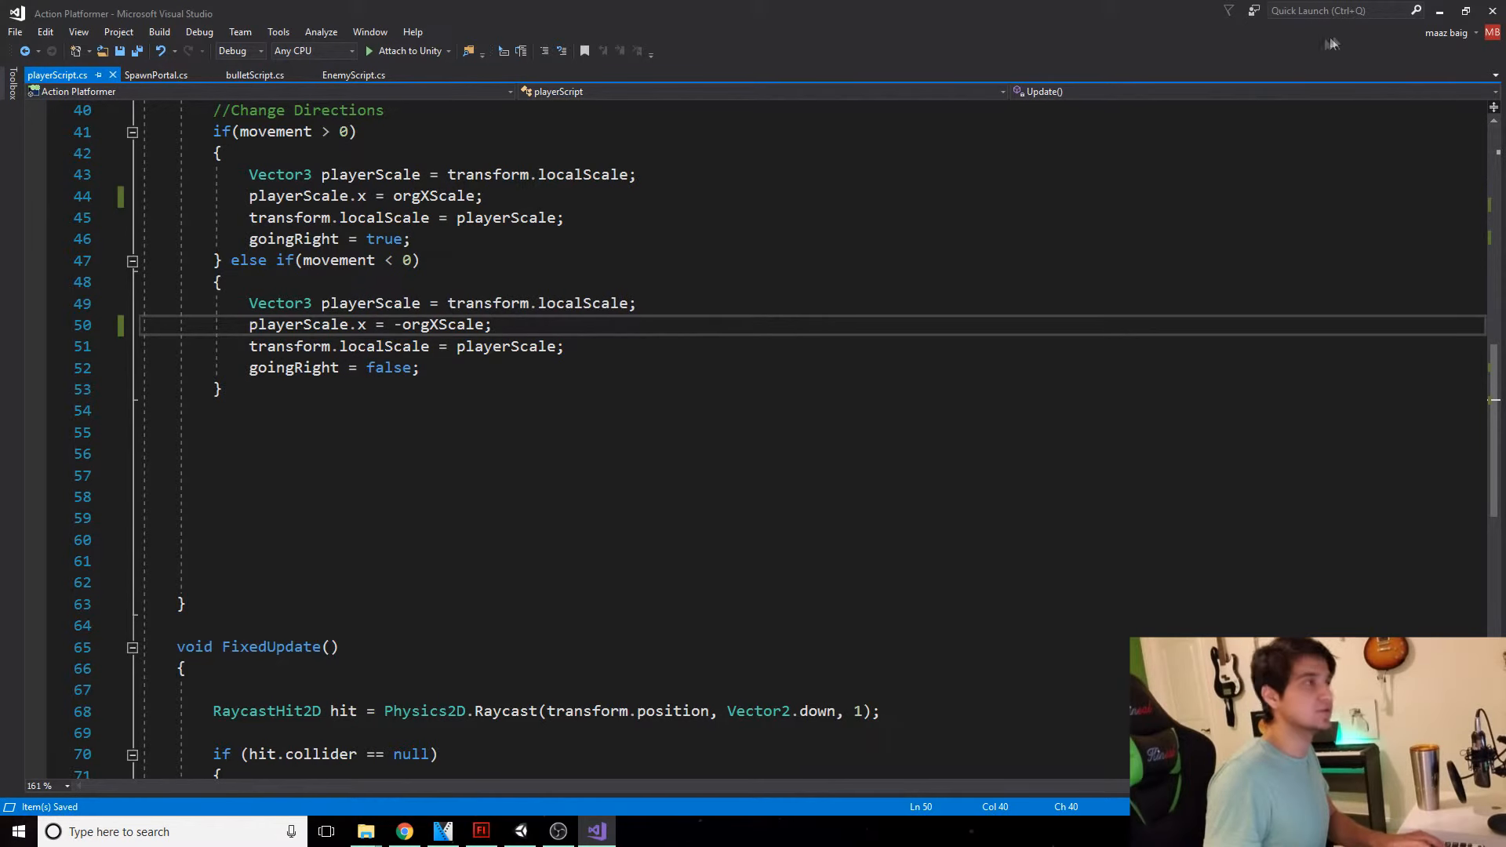
# Step: Switch to Unity, play-test Player turning and walking left and right with the updated script, and stop the game
pyautogui.hotkey('alt', 'Tab')
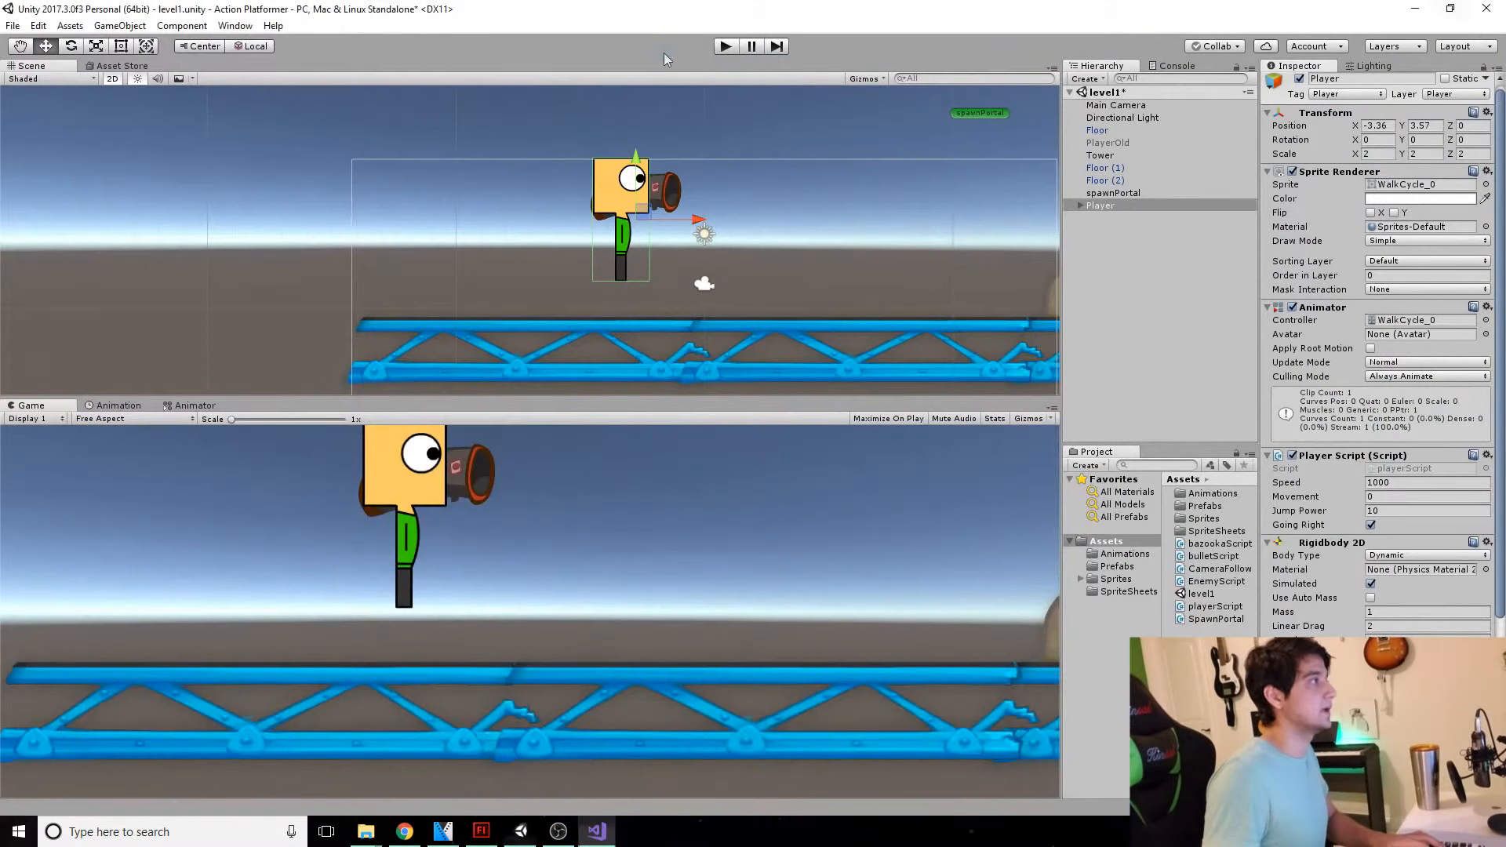
pyautogui.click(724, 47)
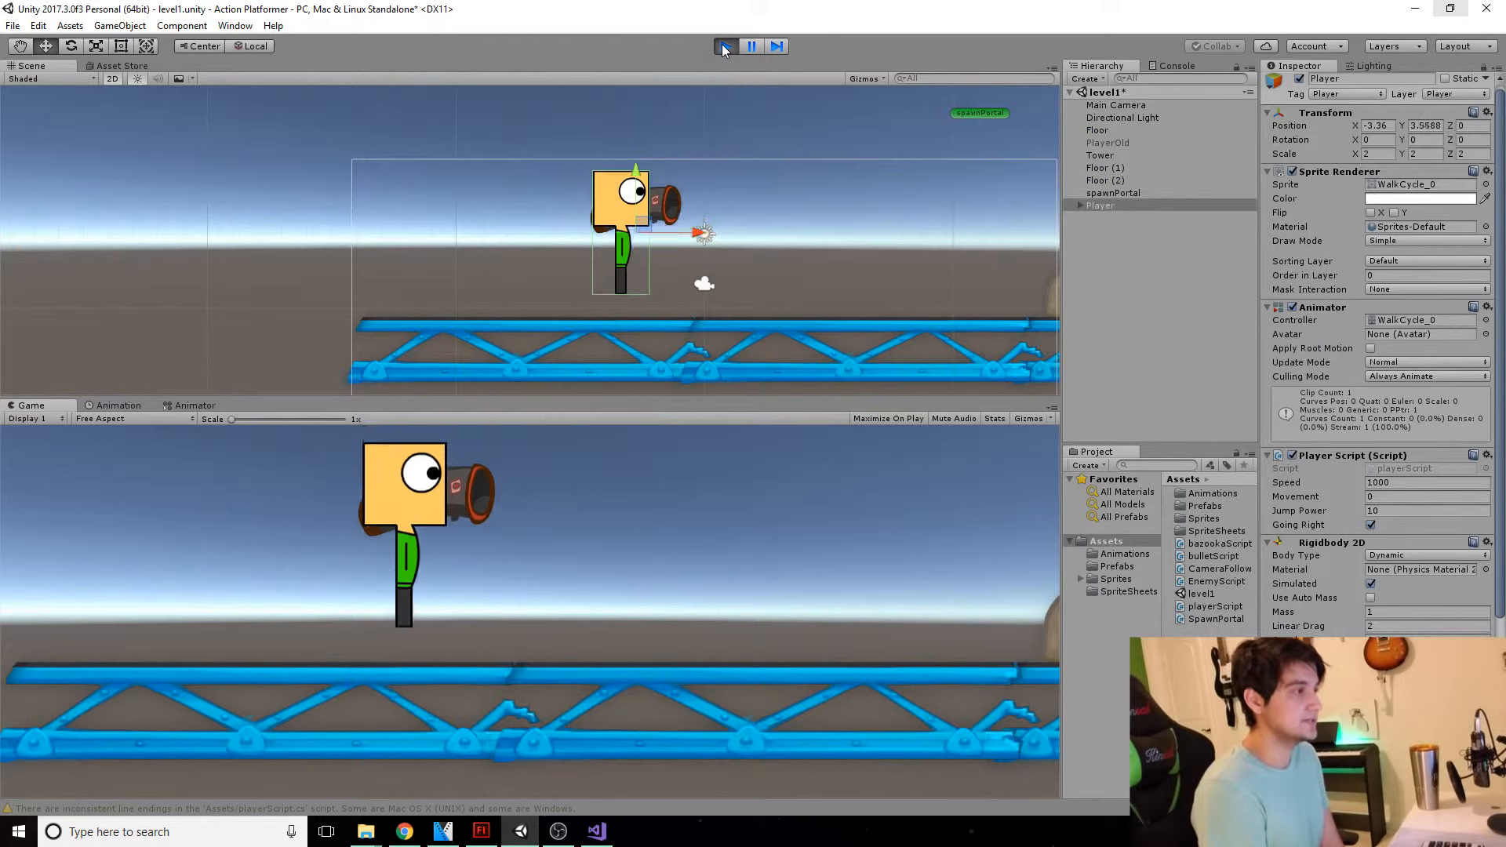
pyautogui.press('Left')
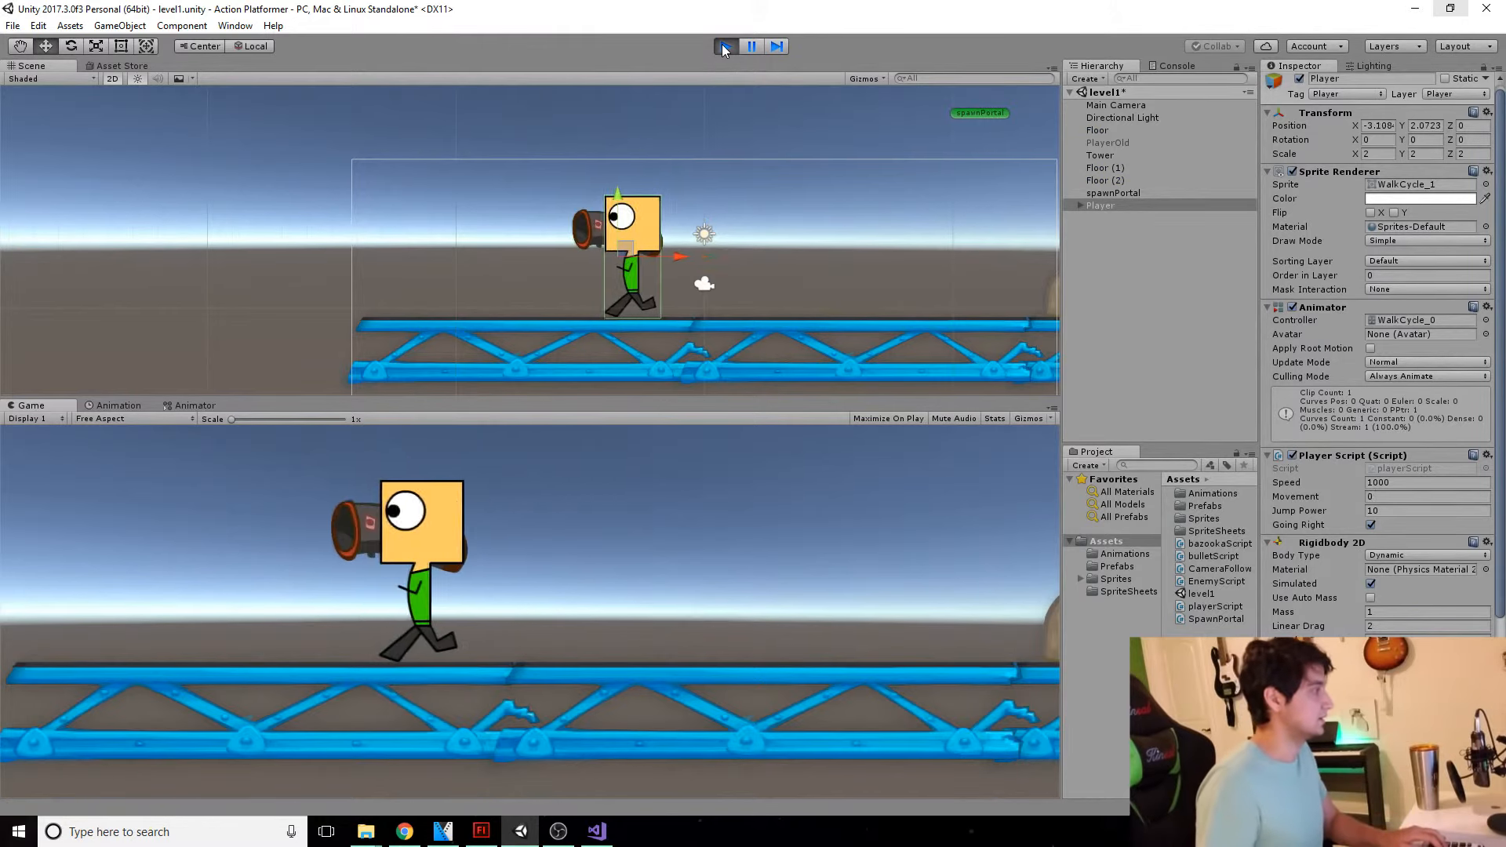
pyautogui.press('Right')
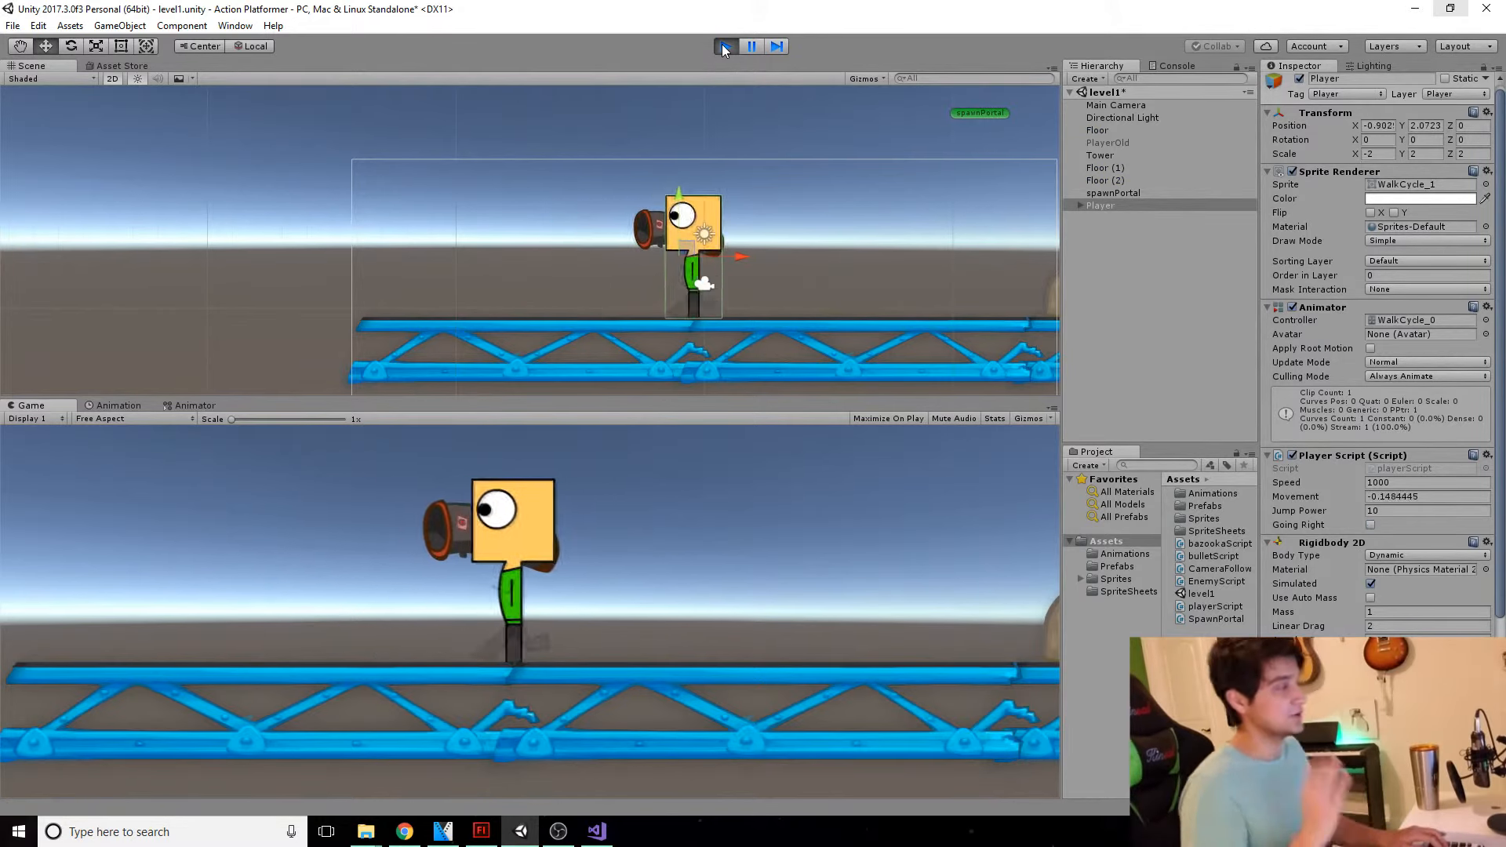
pyautogui.press('Left')
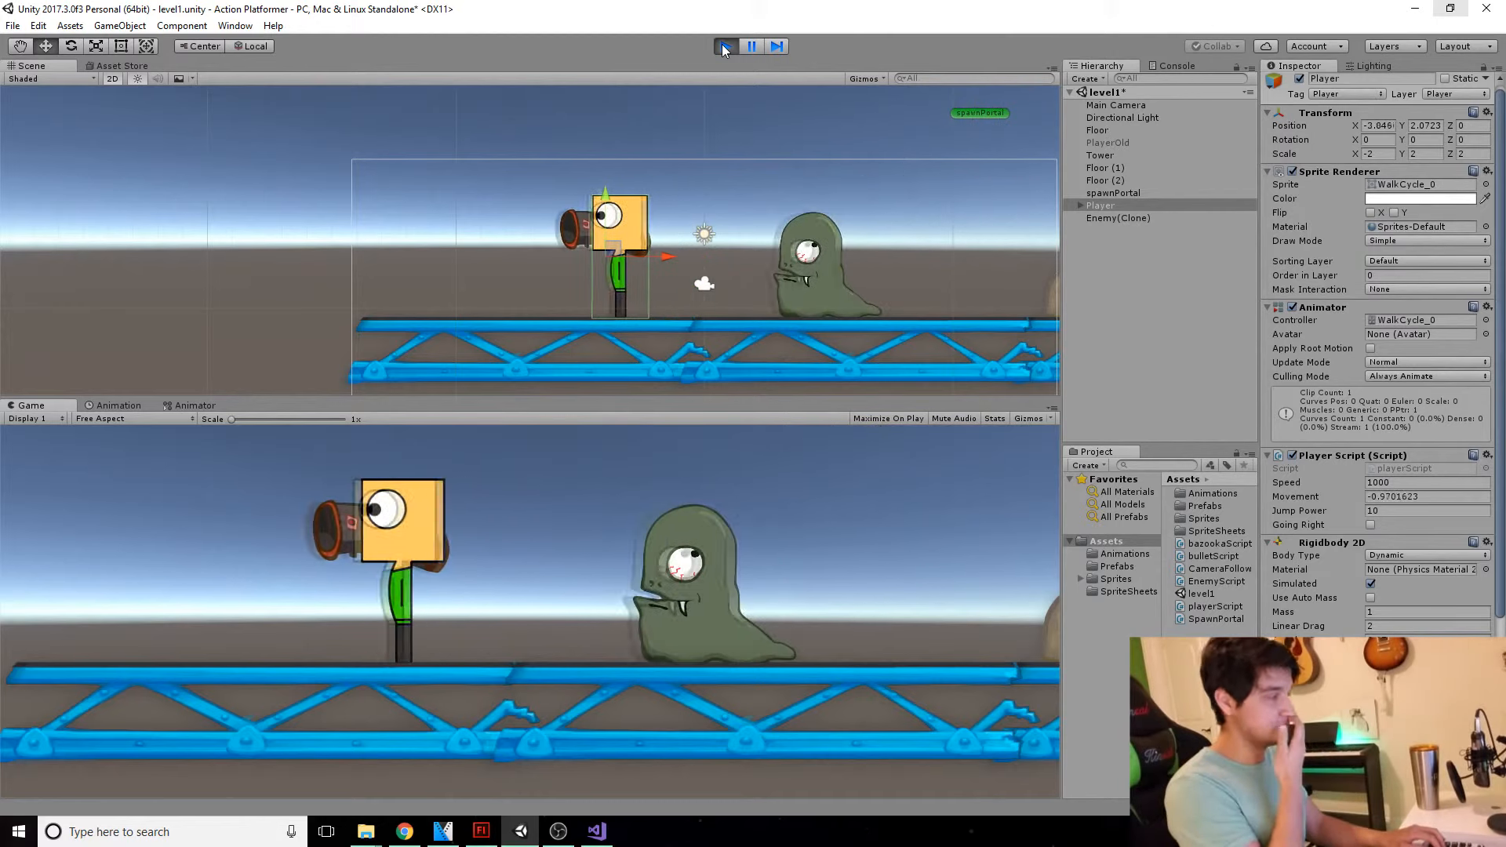
pyautogui.press('Right')
pyautogui.scroll(-8, 656, 314)
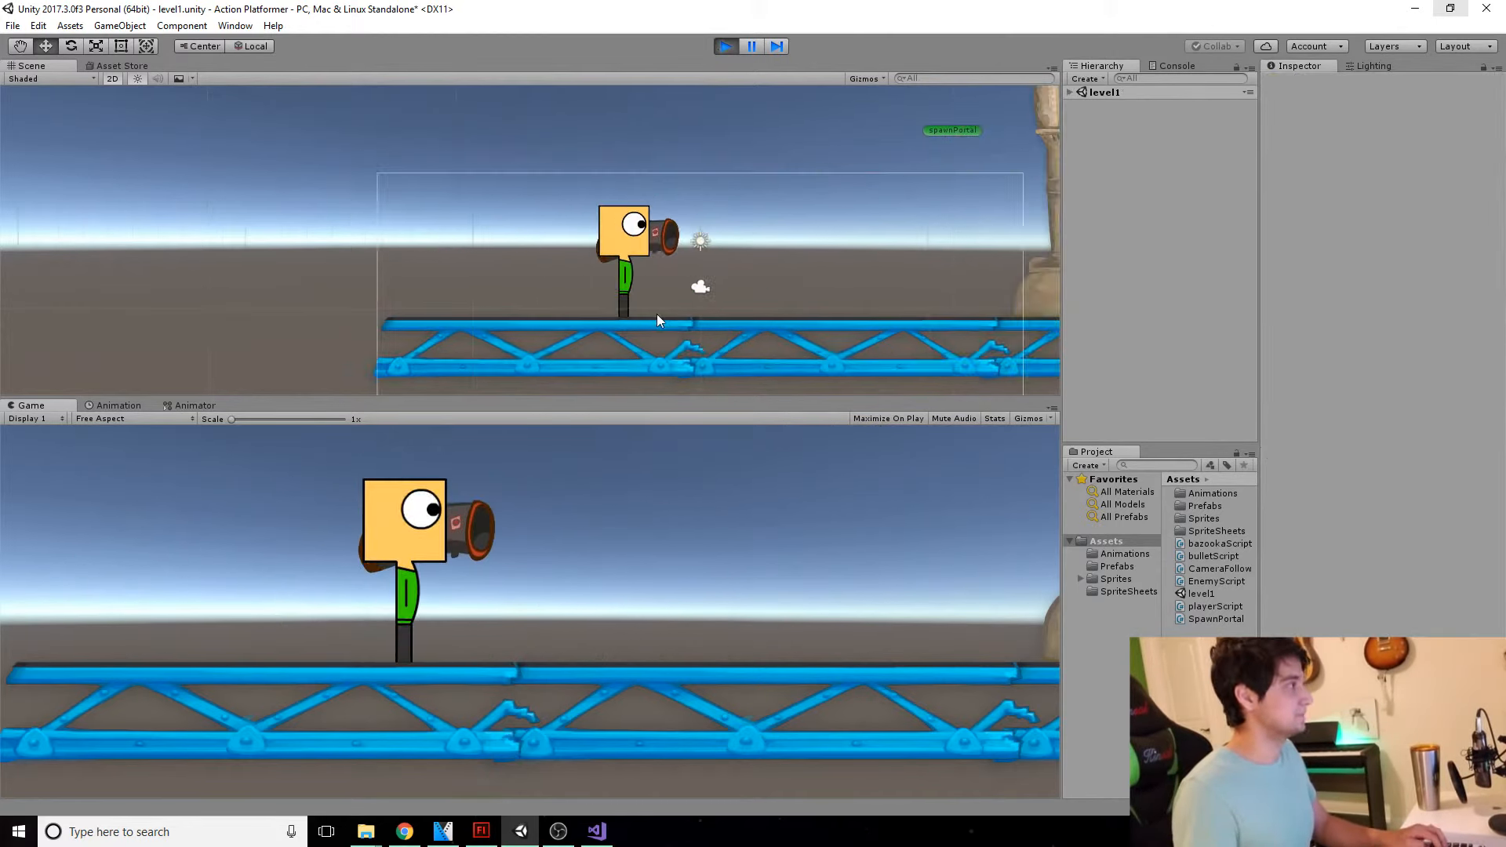
pyautogui.click(725, 47)
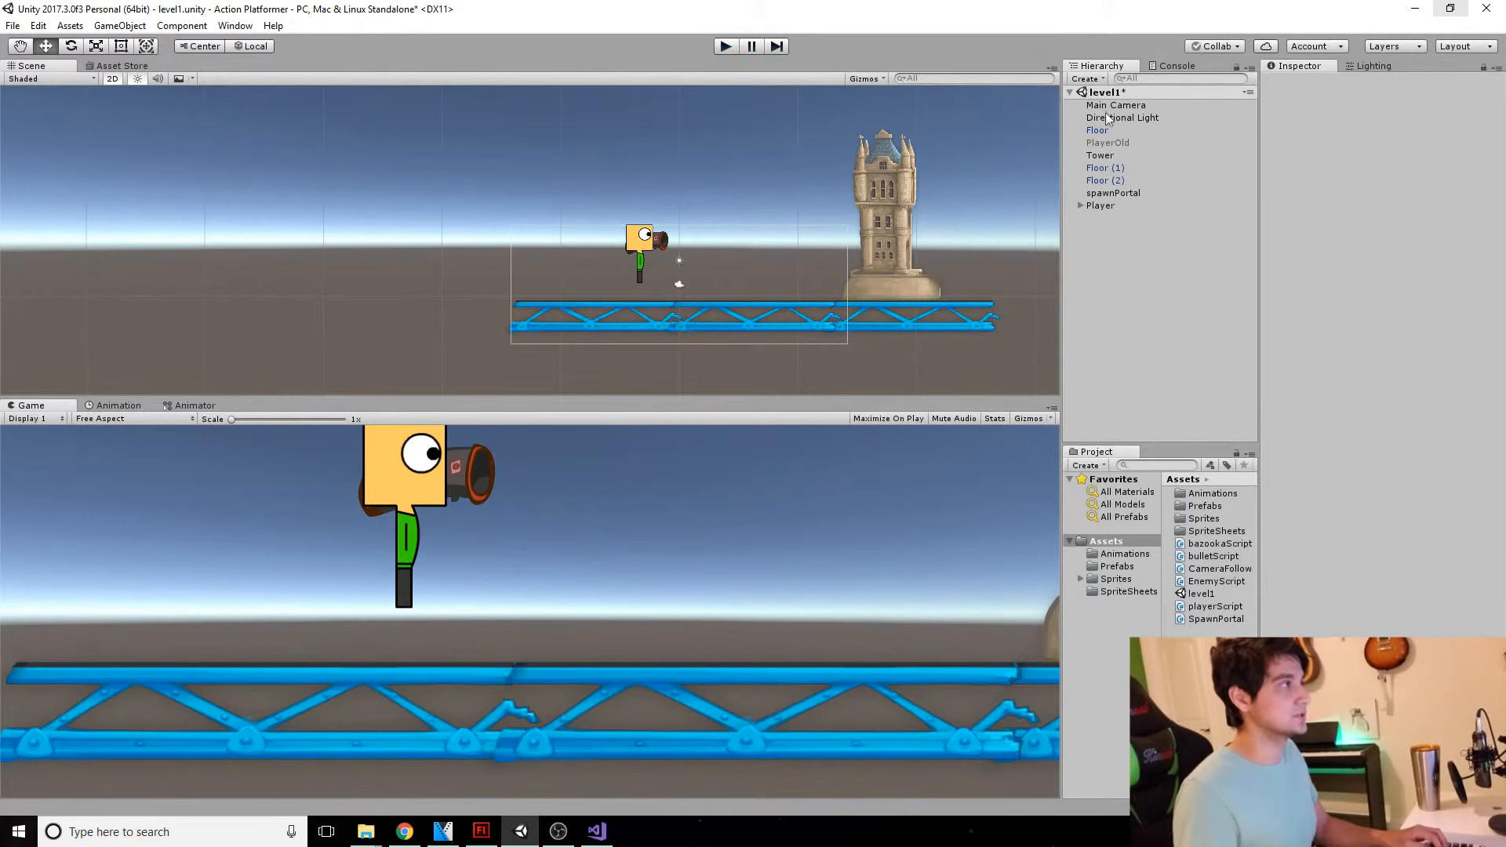
# Step: Set the Main Camera's orthographic size to 10 and play-test the level with the wider view
pyautogui.click(1109, 106)
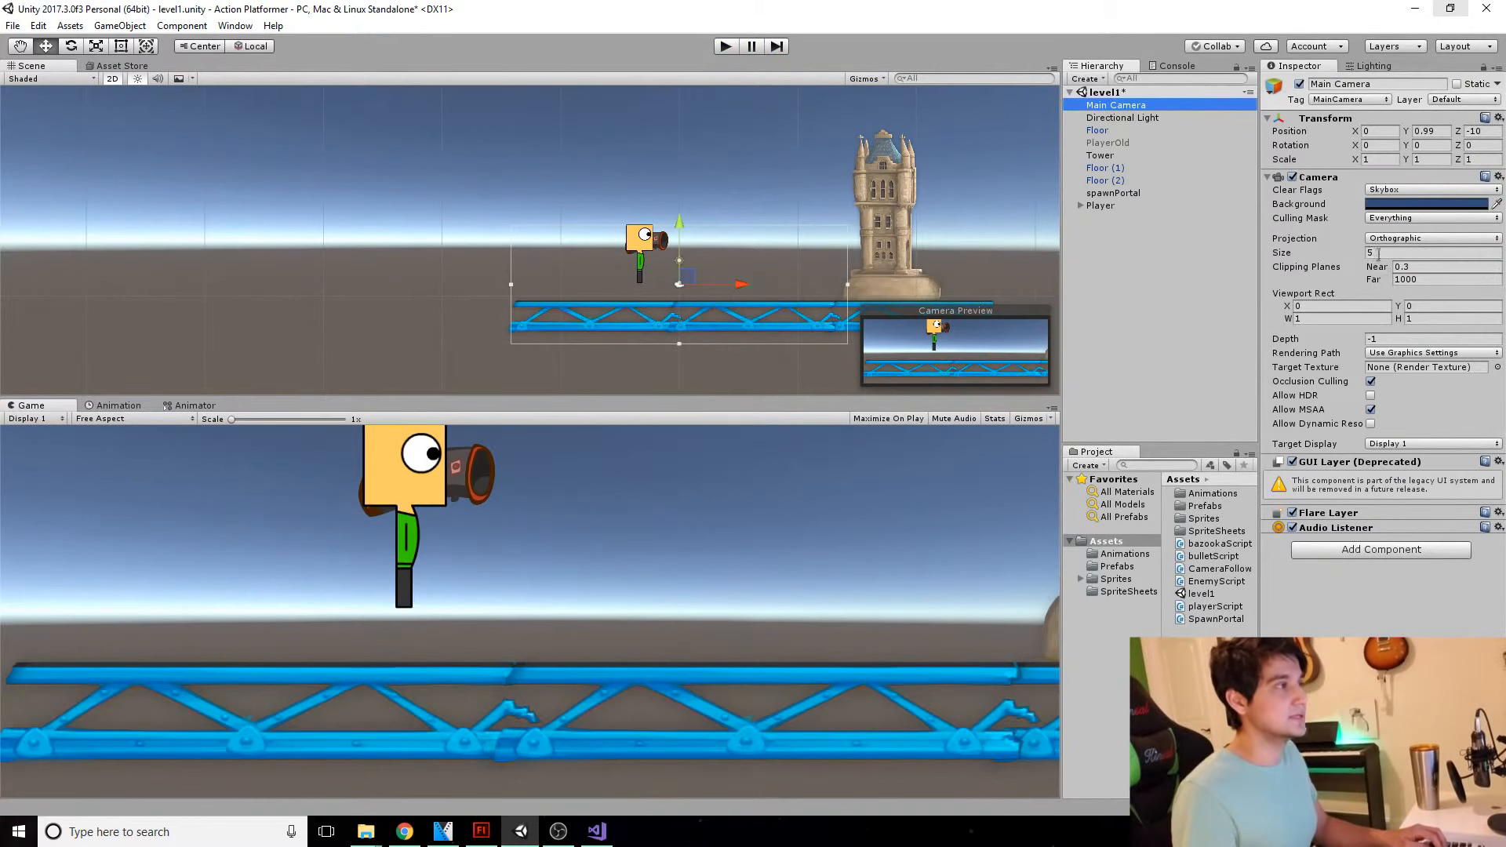
pyautogui.click(1409, 253)
pyautogui.write('10')
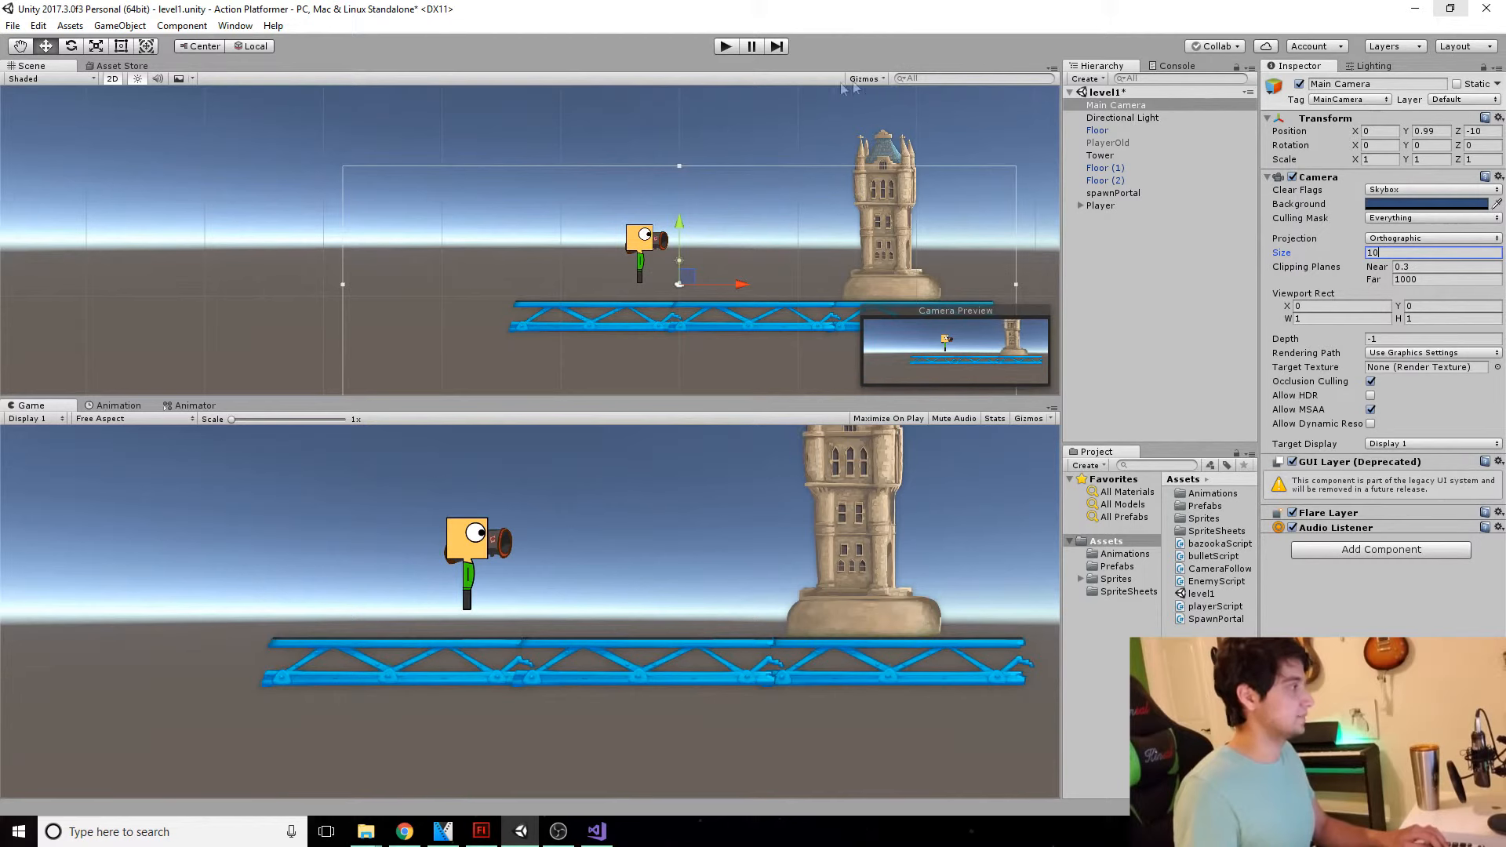
pyautogui.click(725, 47)
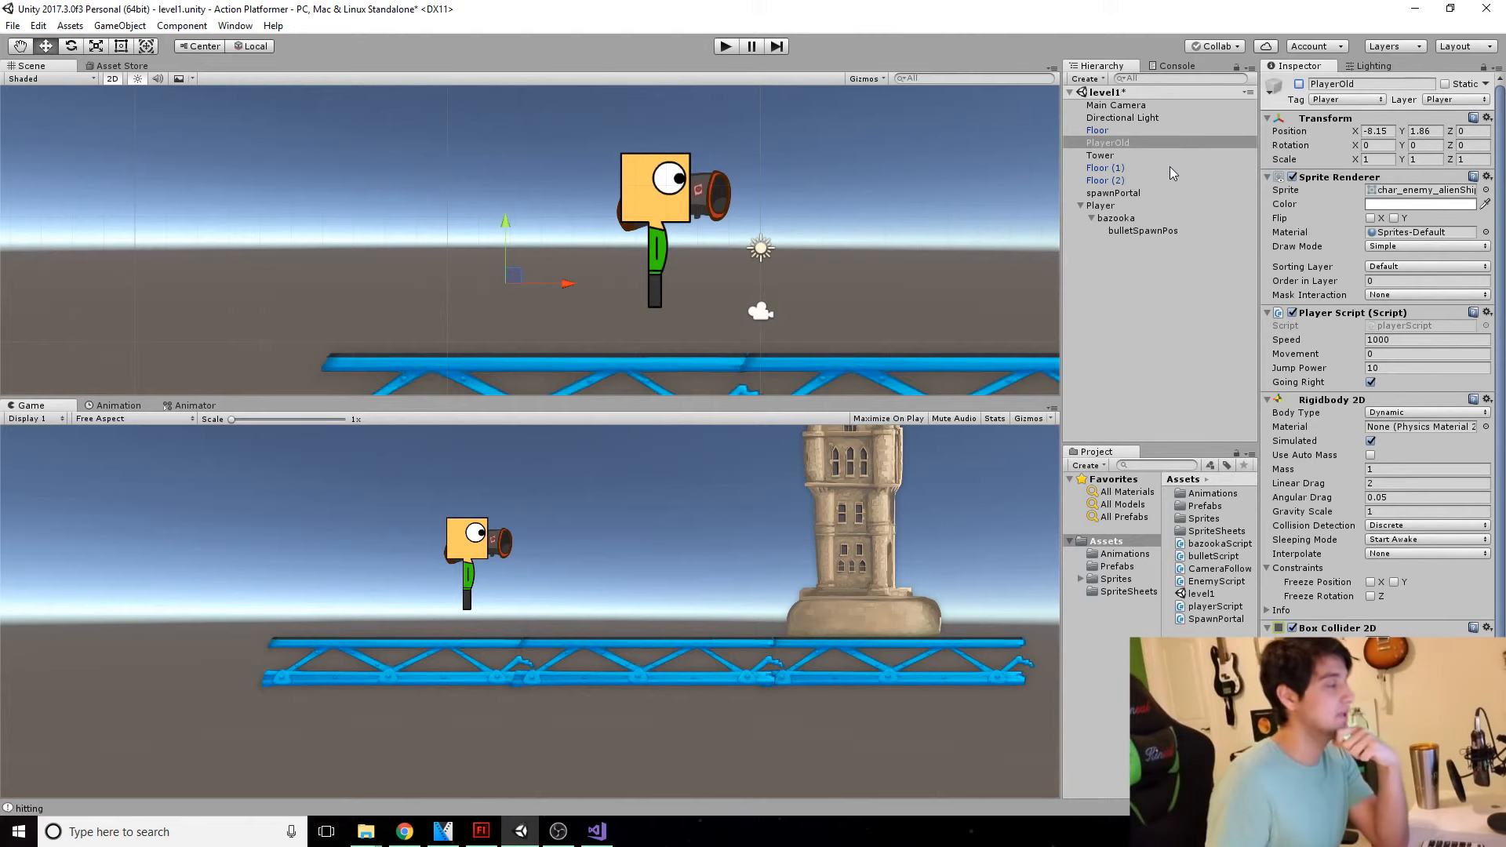
# Step: Select Player and compare its collider and pivot in the scene with the downward raycast in playerScript's FixedUpdate
pyautogui.click(1102, 205)
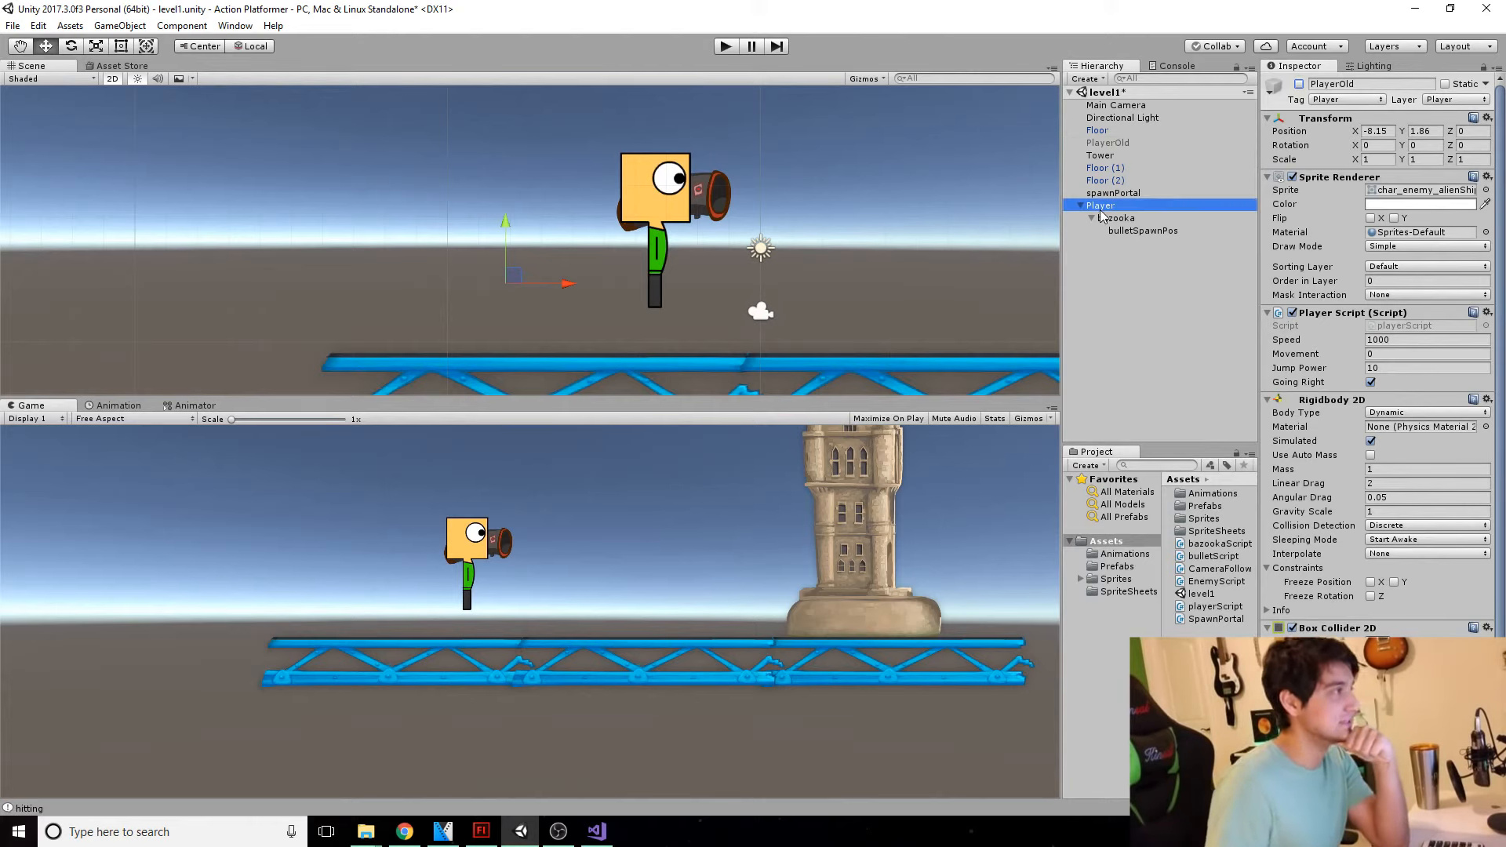
pyautogui.scroll(2, 709, 309)
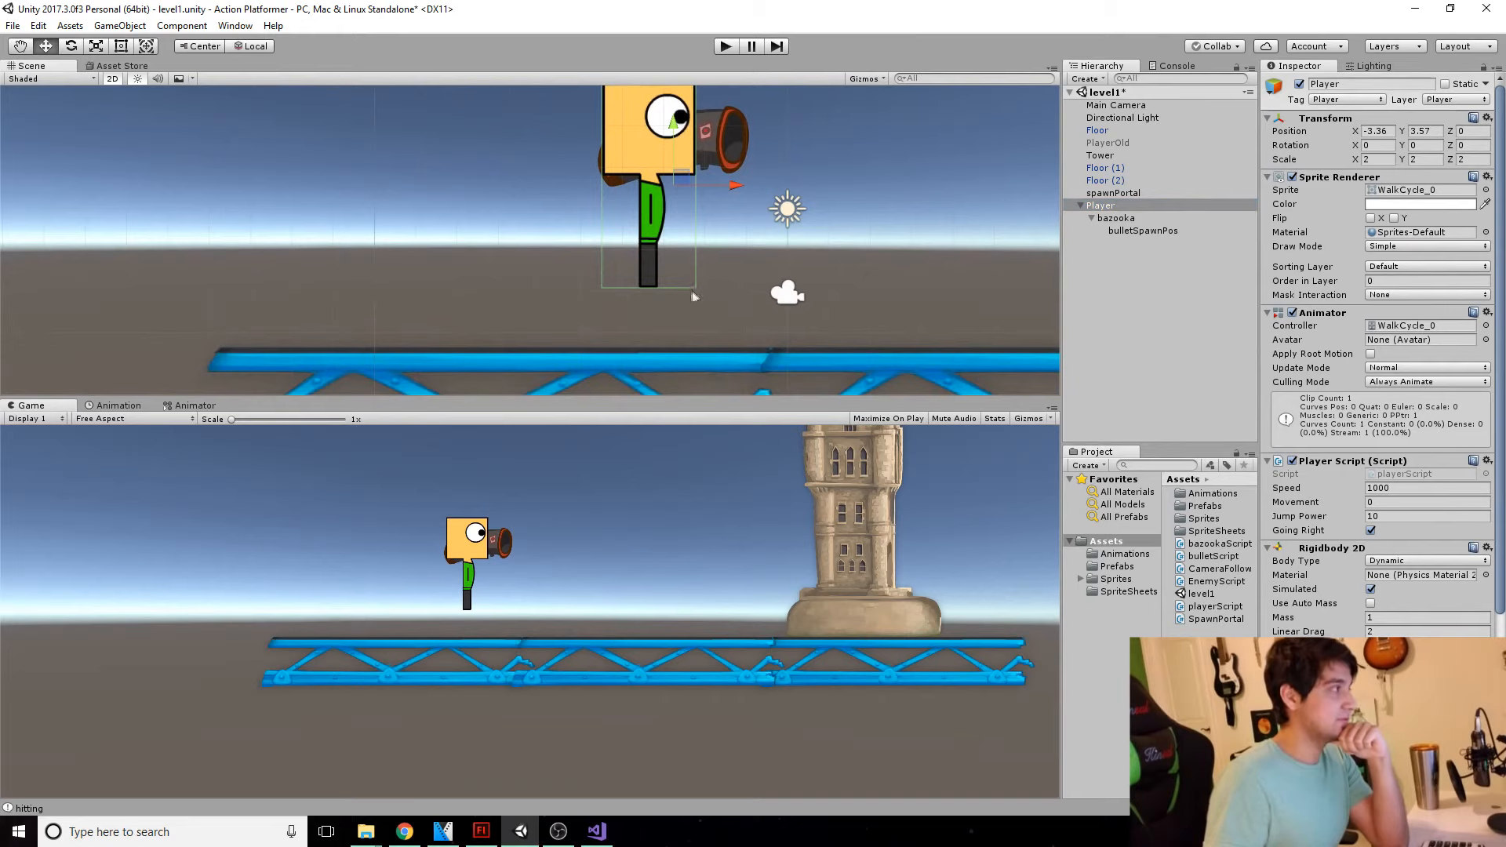
pyautogui.moveTo(721, 180); pyautogui.dragTo(705, 194, button='middle')
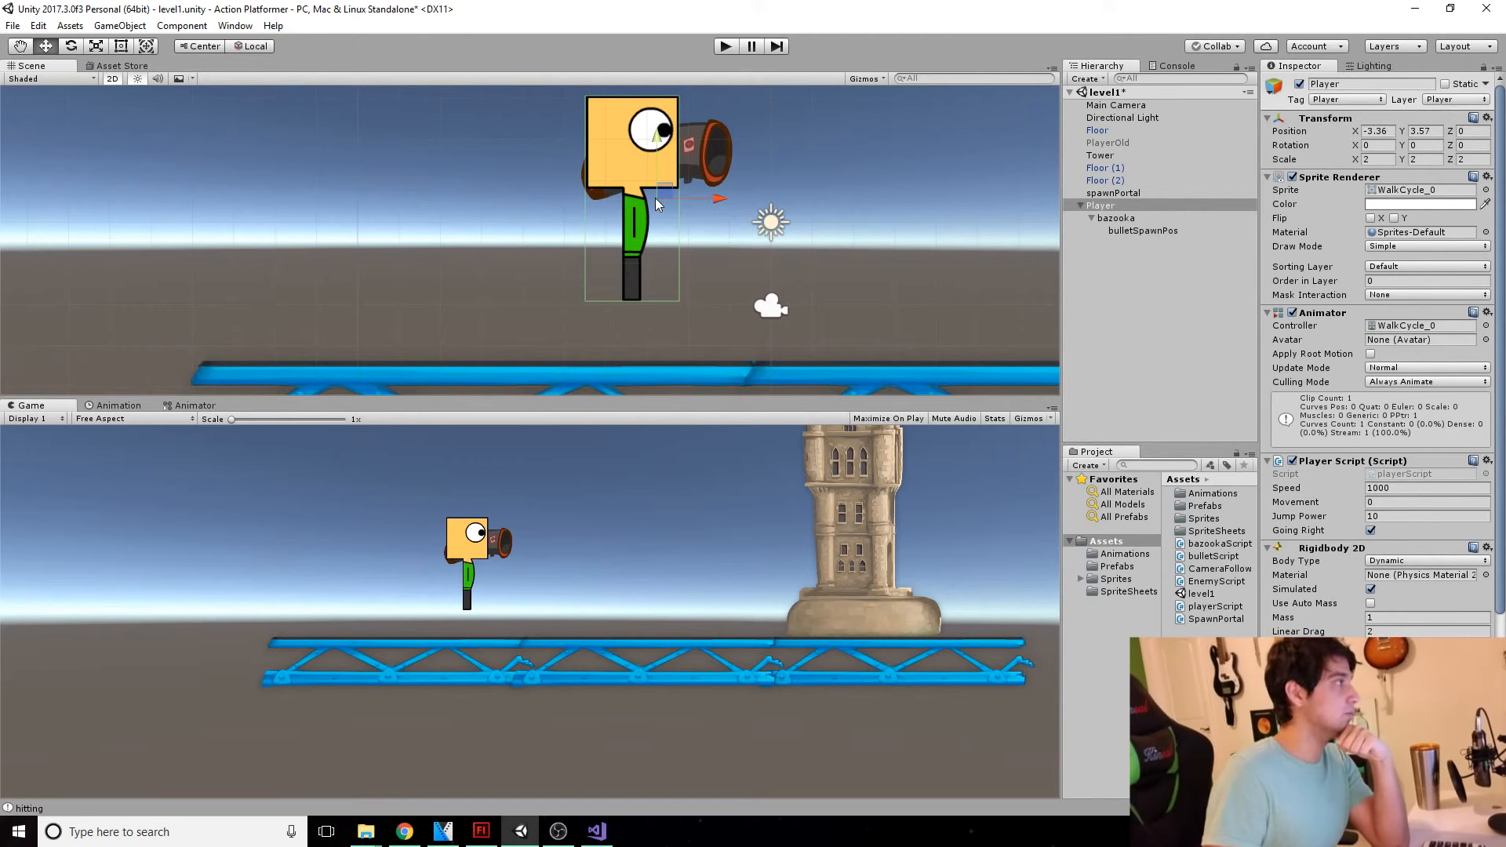
pyautogui.click(596, 830)
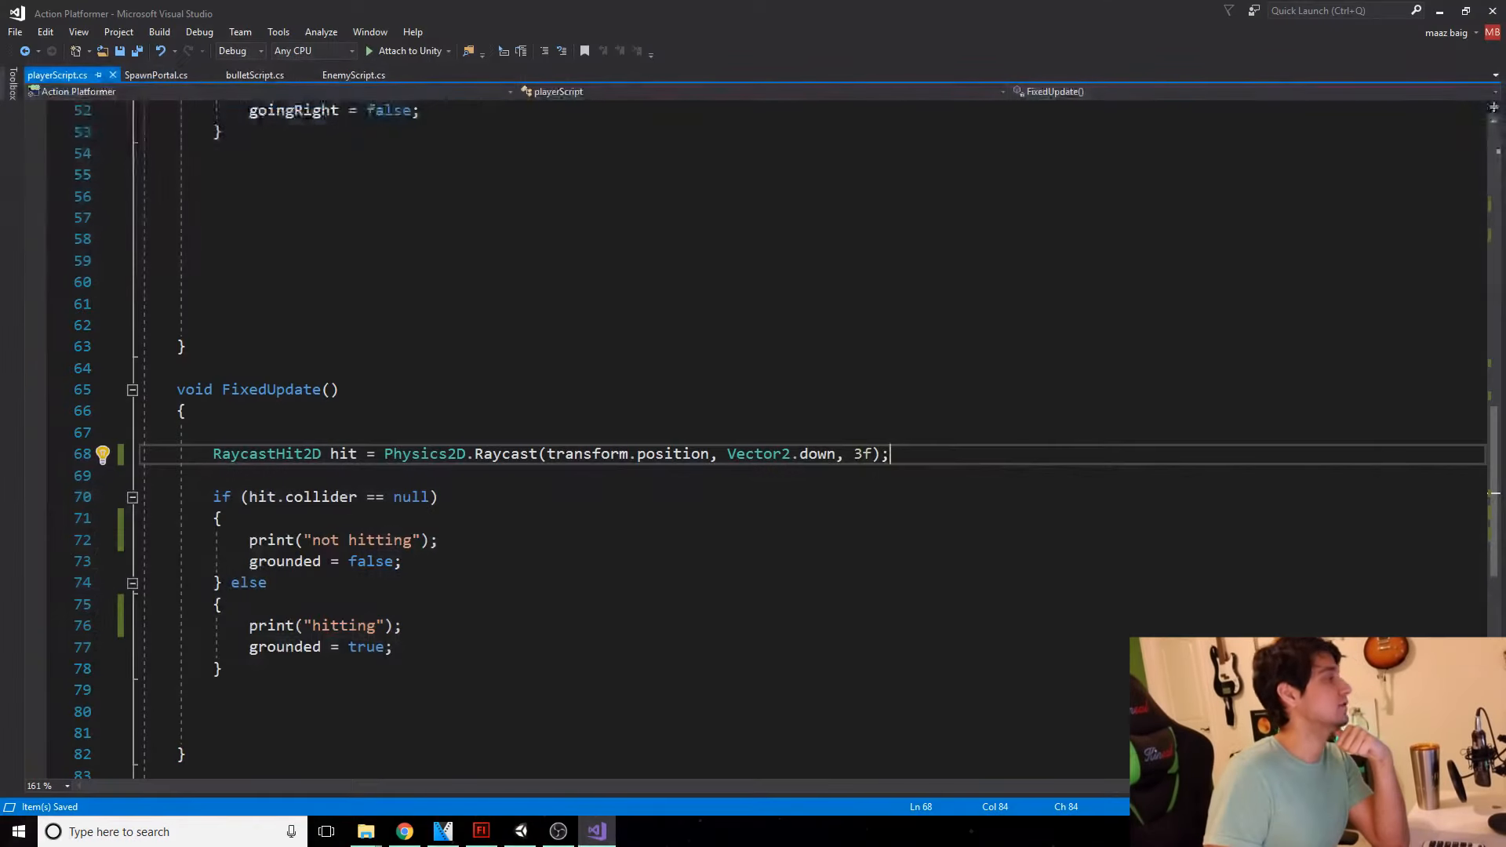
pyautogui.click(1438, 11)
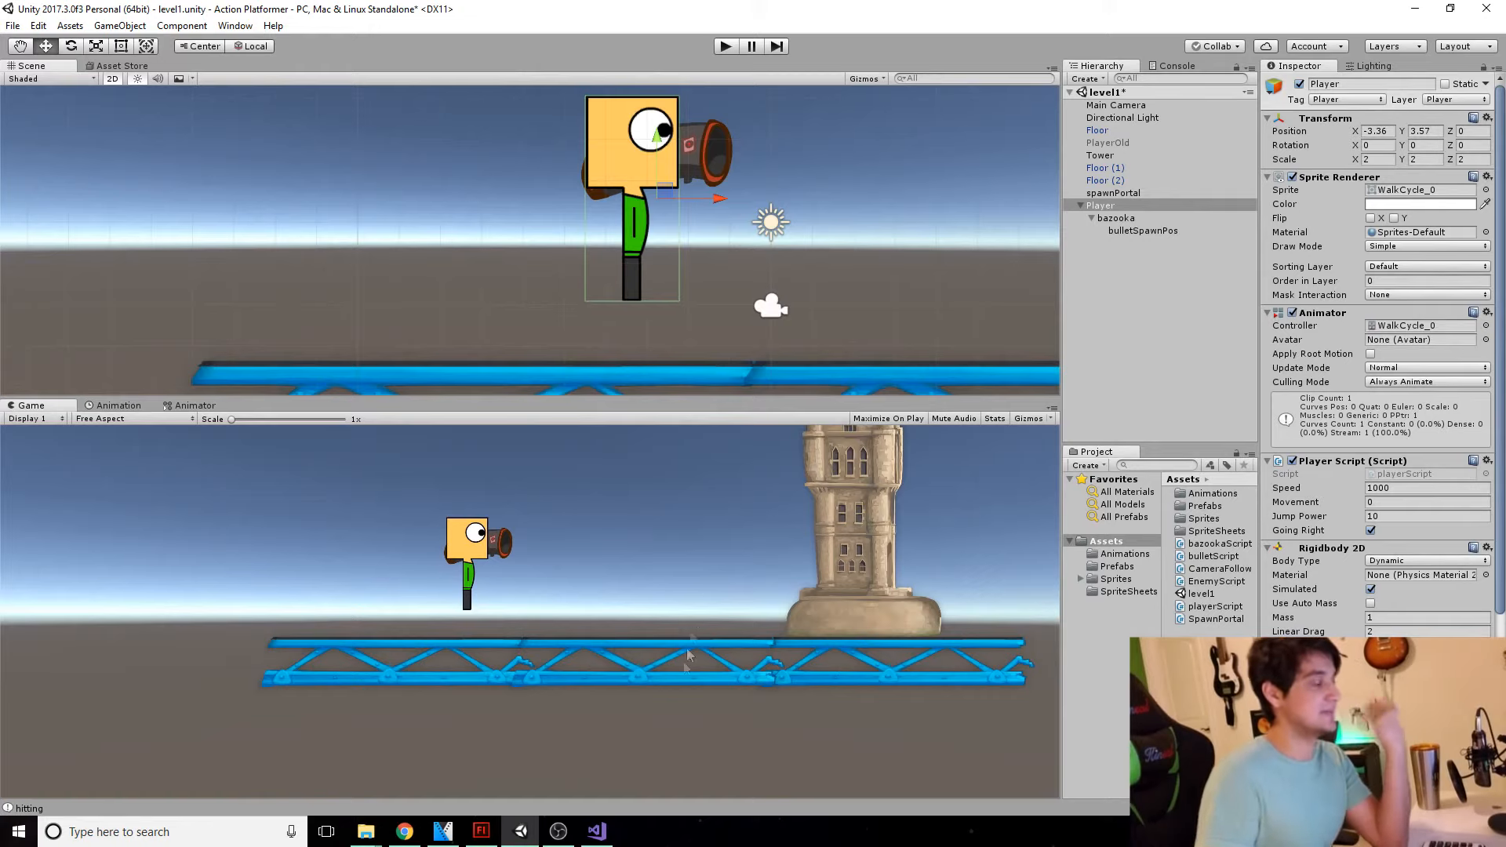
pyautogui.click(595, 830)
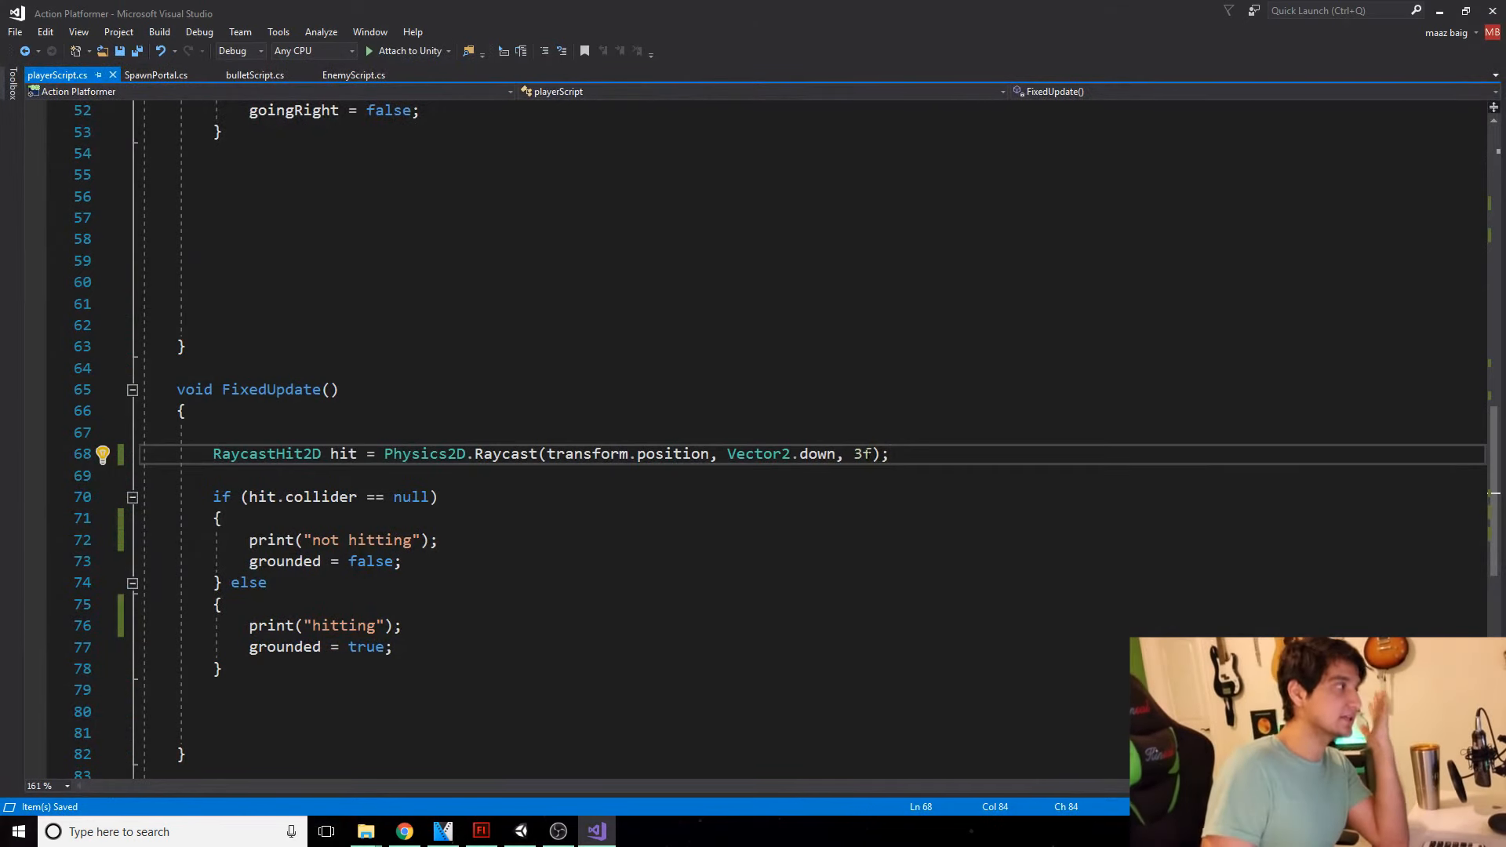
pyautogui.click(1439, 12)
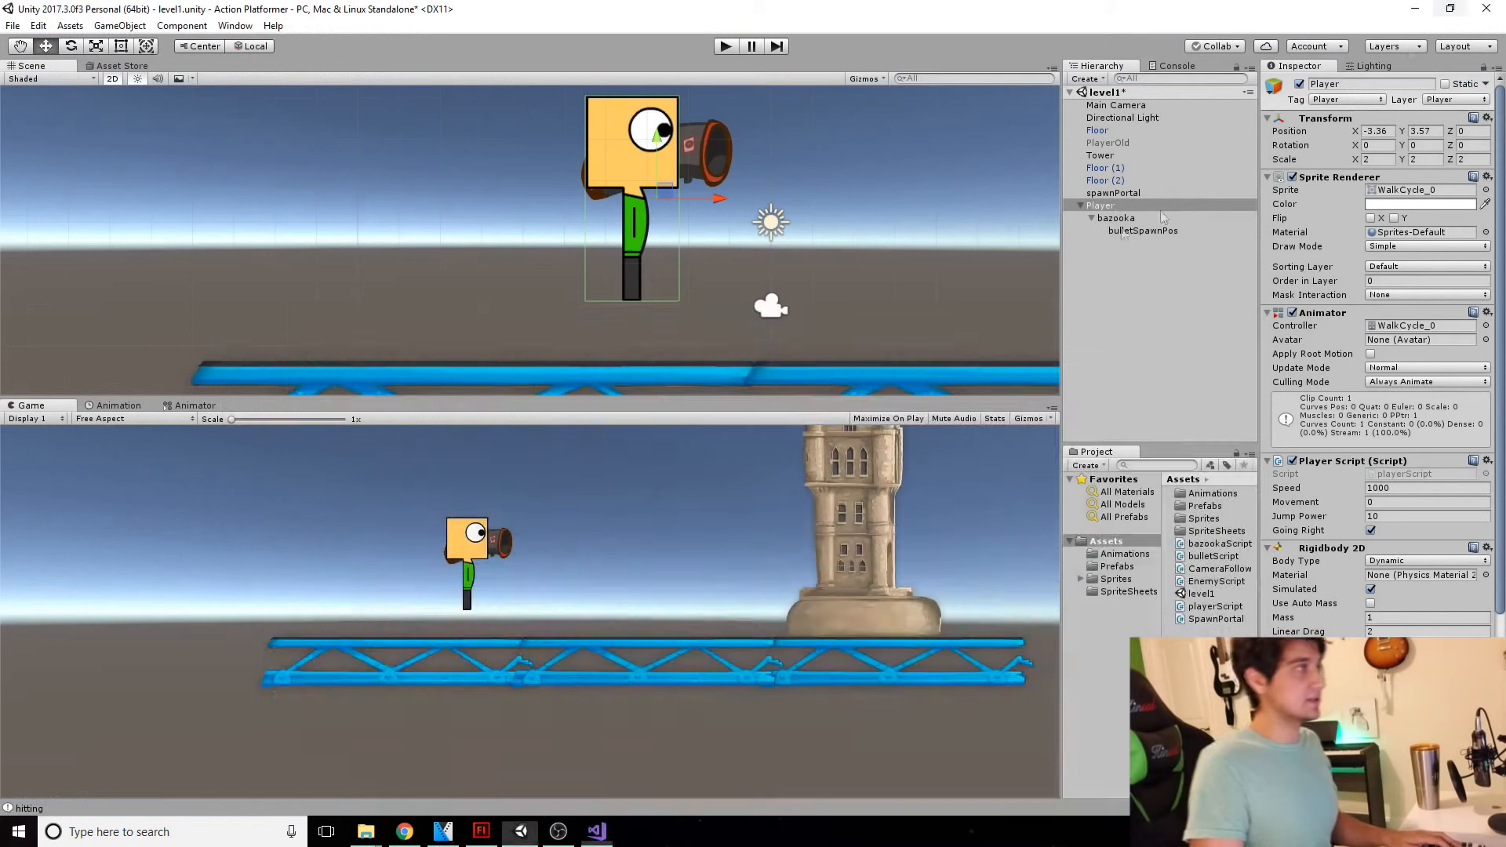
# Step: Switch to Visual Studio, examine the Physics2D.Raycast line and its 3f distance in FixedUpdate, and return to Unity
pyautogui.click(598, 832)
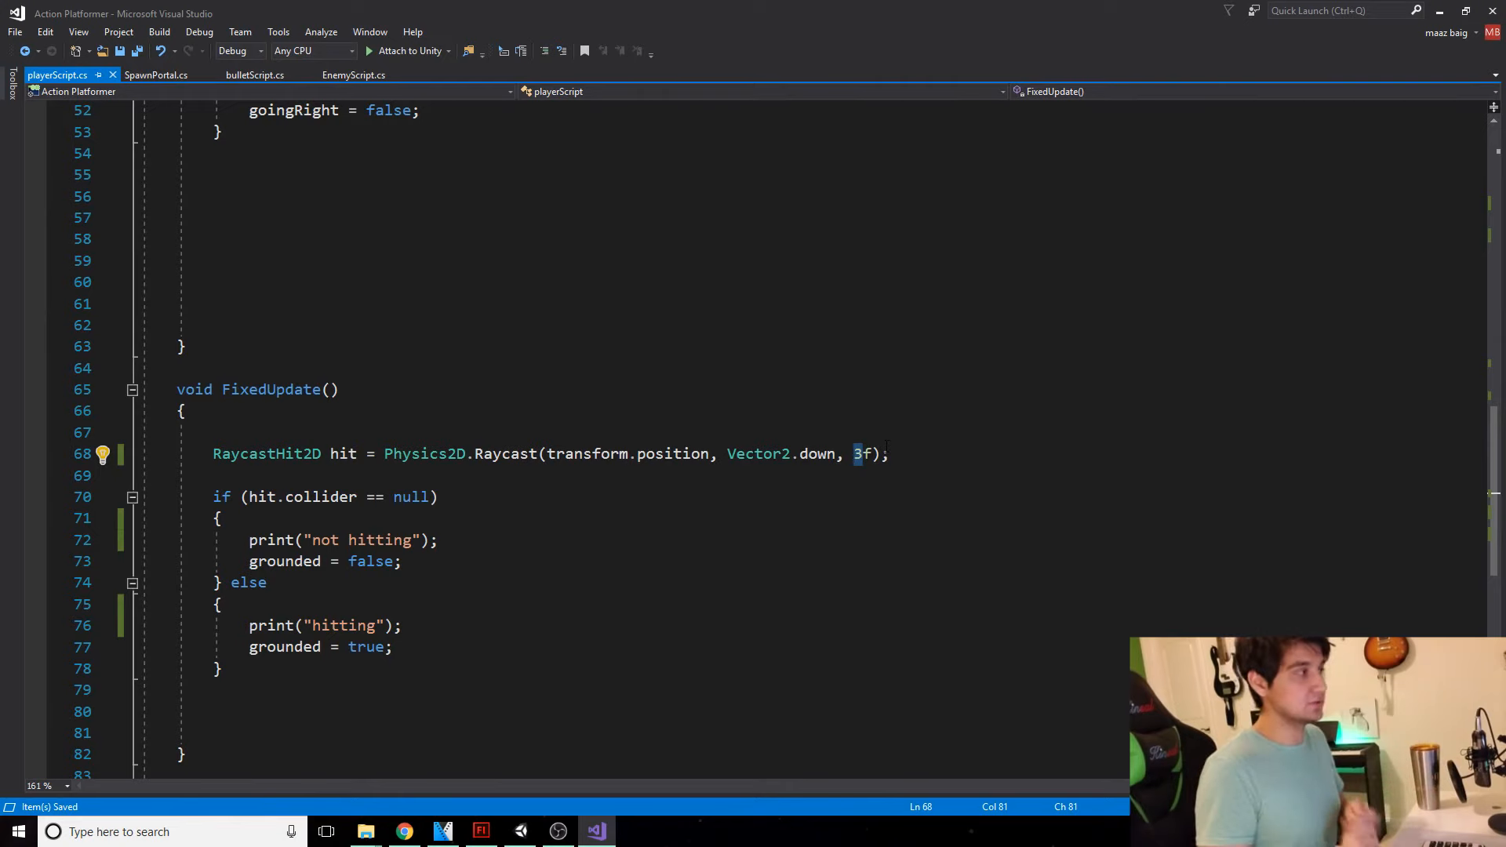
pyautogui.click(855, 454)
pyautogui.moveTo(213, 454); pyautogui.dragTo(258, 455)
pyautogui.scroll(-2, 259, 454)
pyautogui.click(213, 324)
pyautogui.moveTo(177, 259); pyautogui.dragTo(880, 325)
pyautogui.click(212, 305)
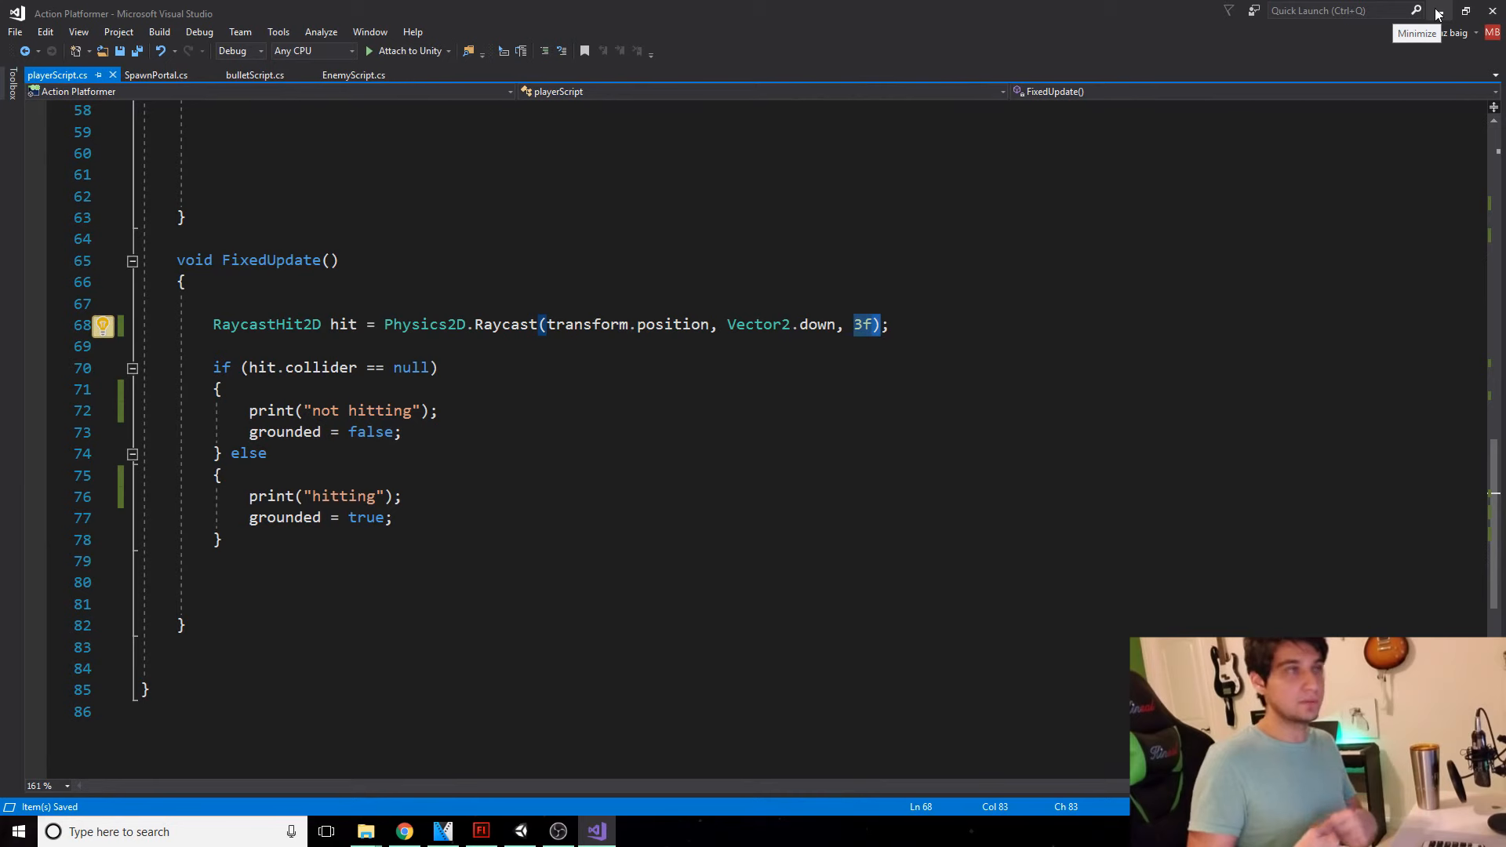
pyautogui.click(1439, 14)
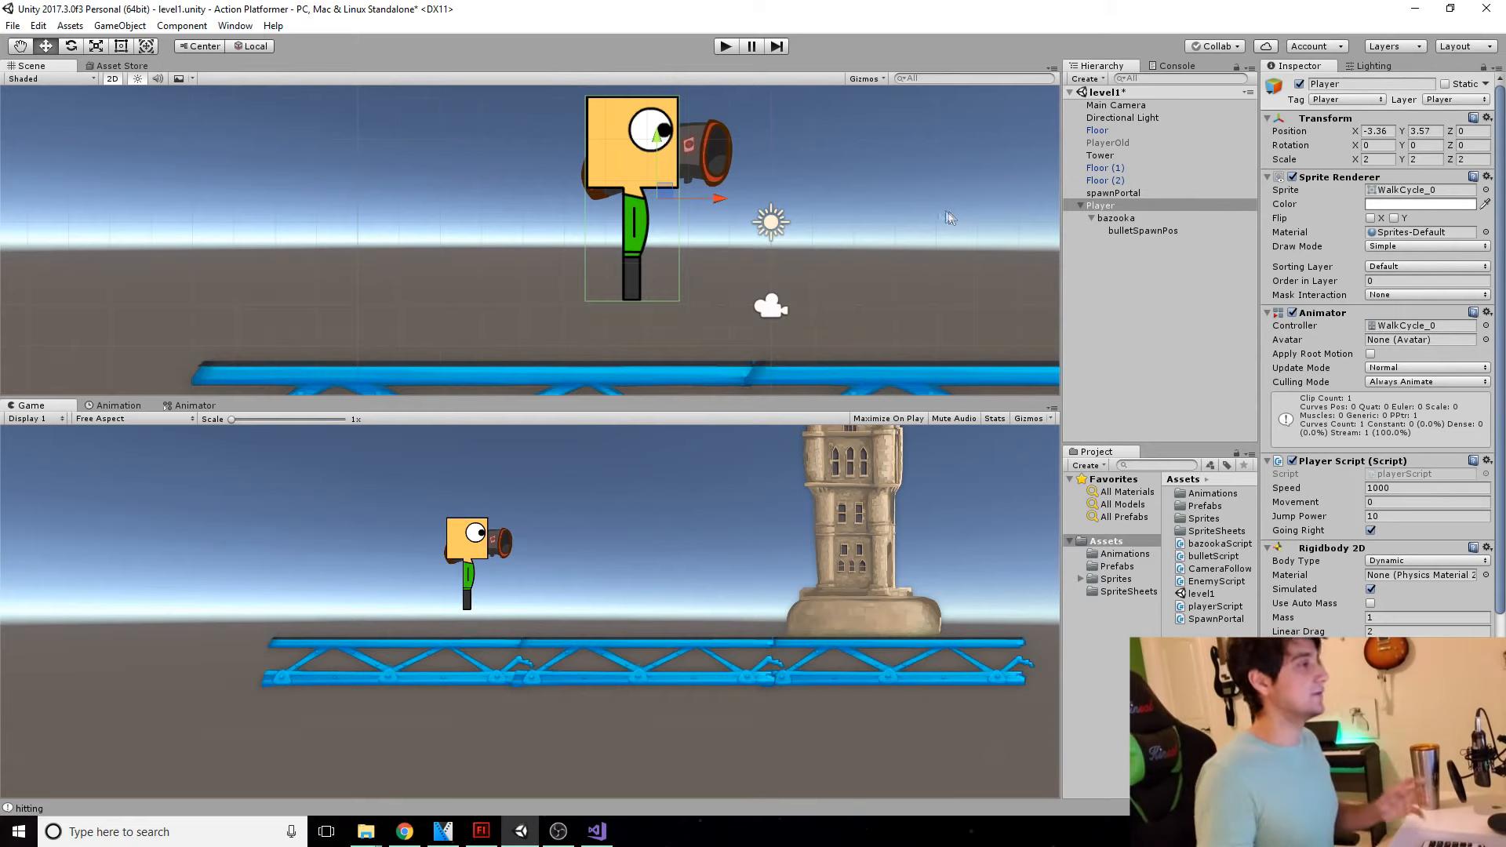
pyautogui.click(597, 833)
pyautogui.click(597, 837)
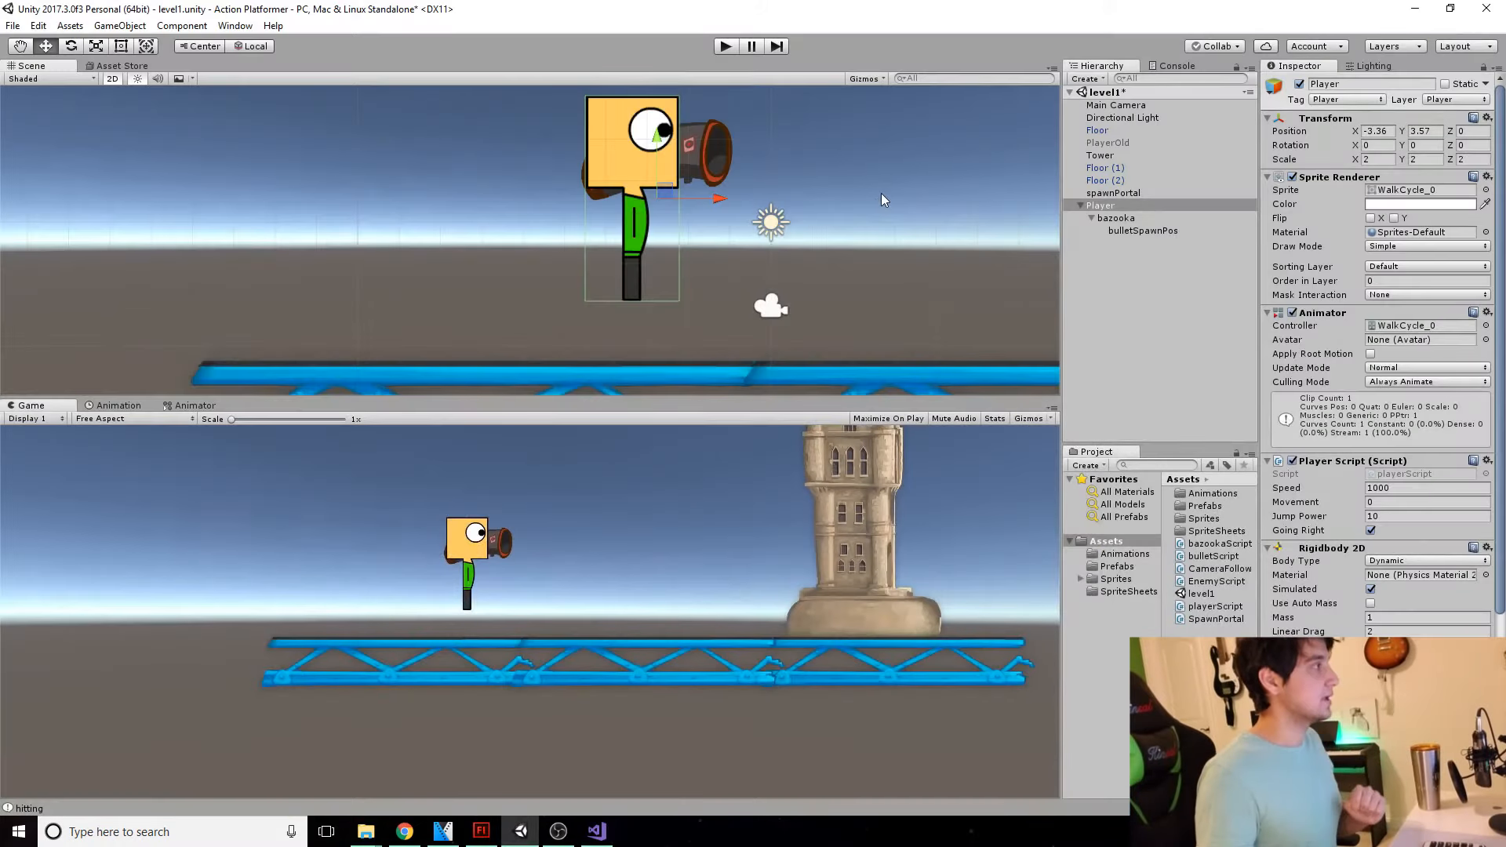
pyautogui.moveTo(875, 240); pyautogui.dragTo(739, 283, button='middle')
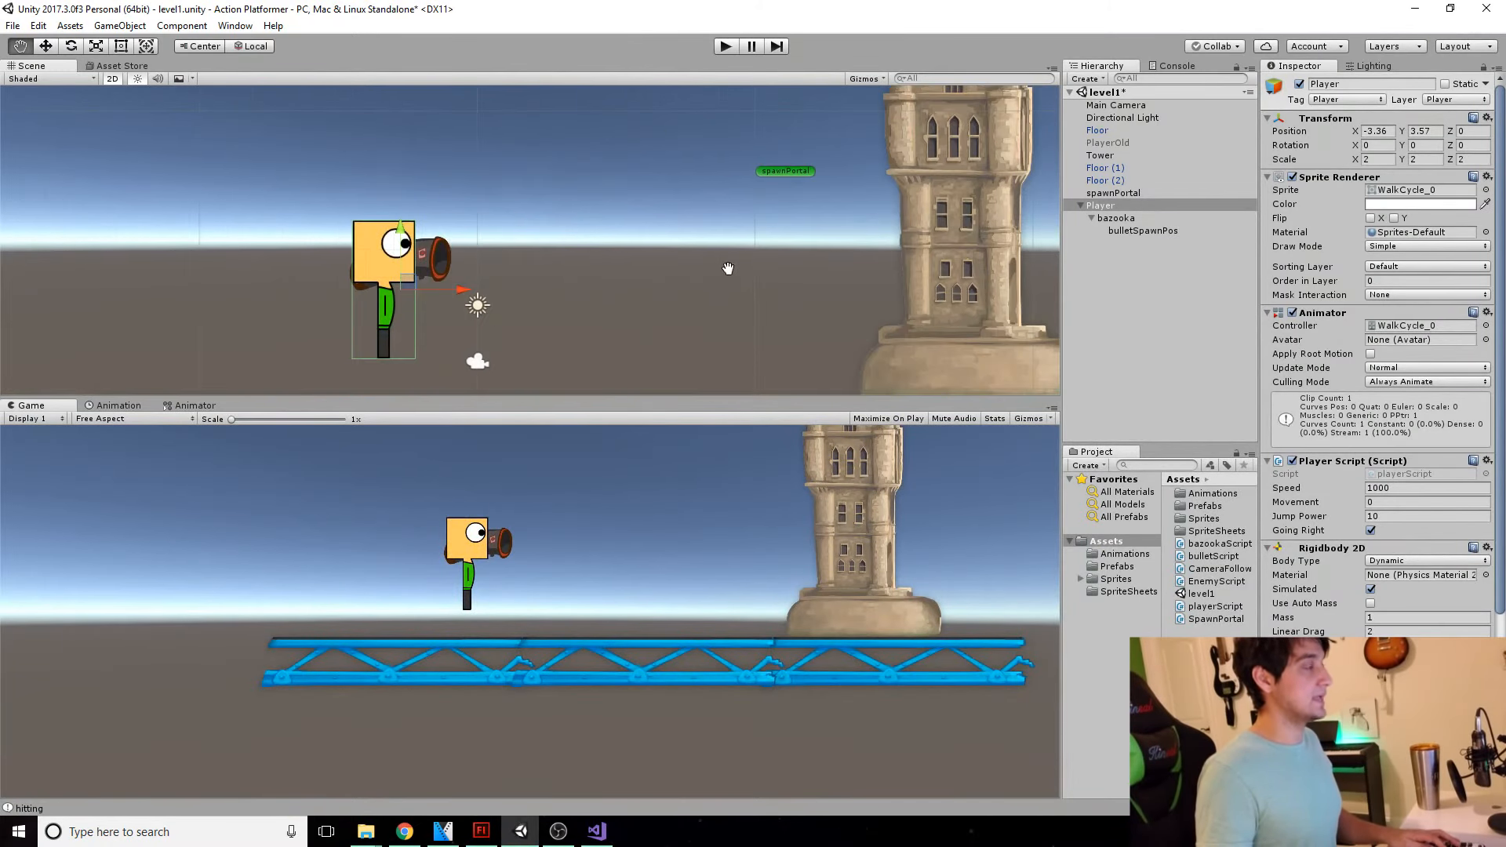
pyautogui.scroll(-2, 725, 267)
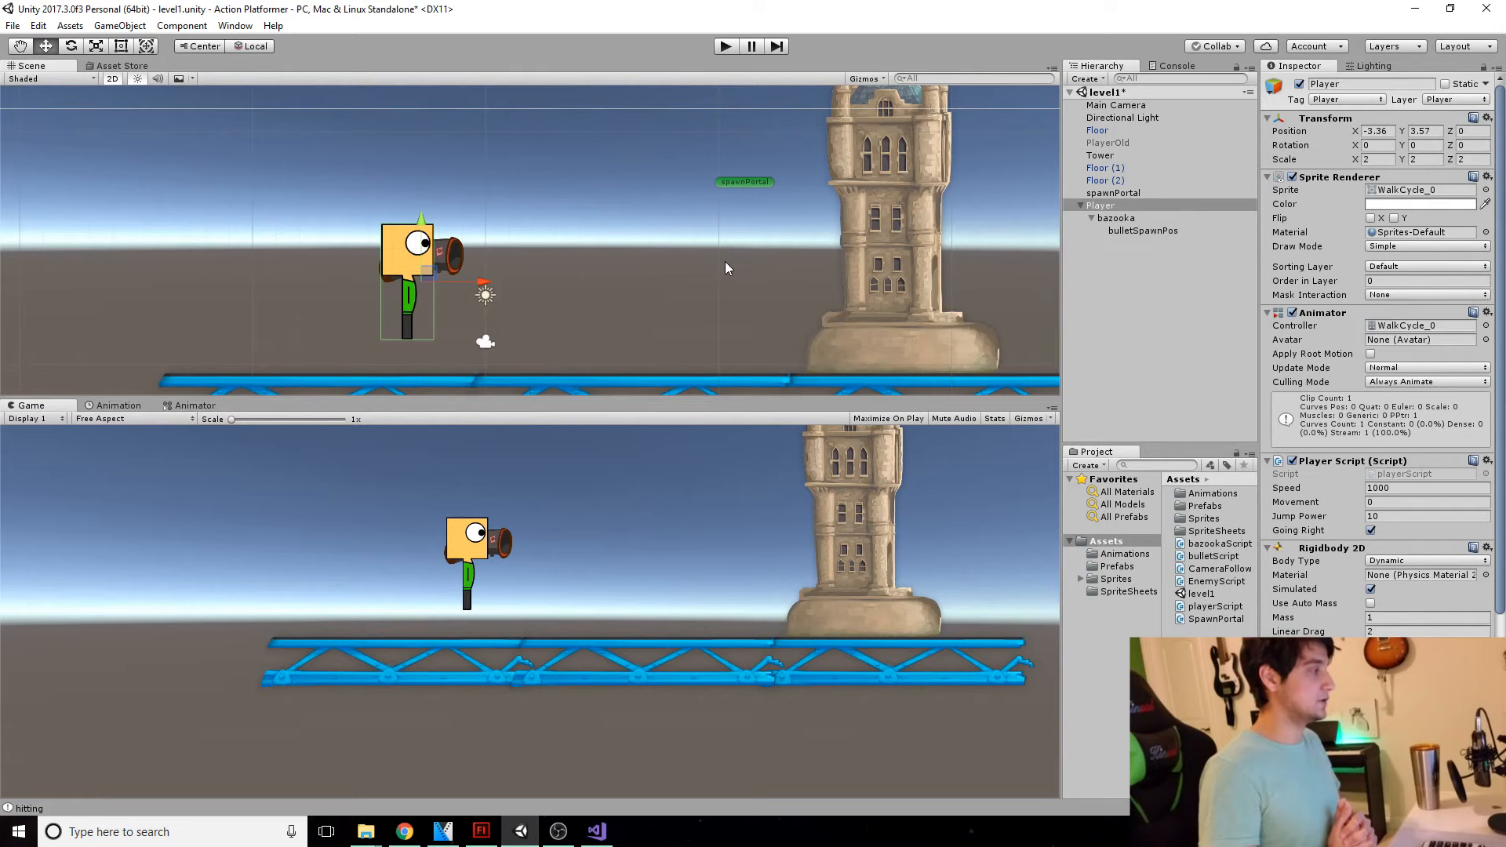